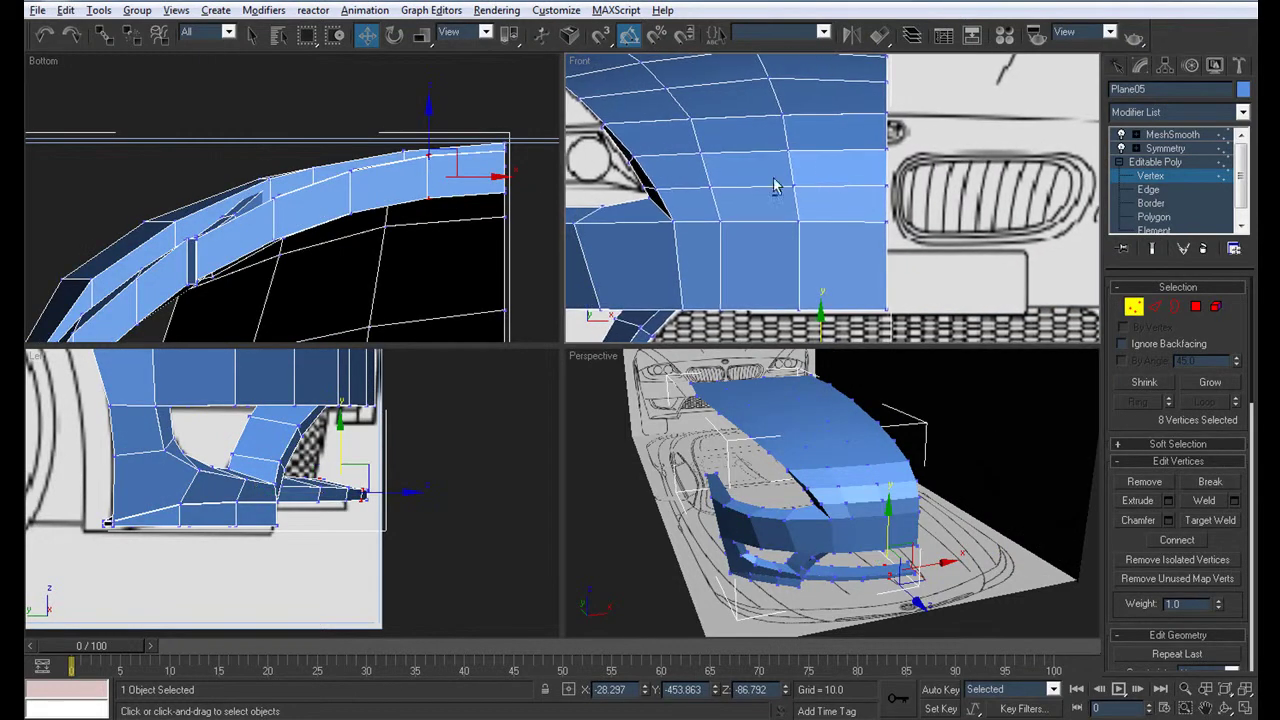
Make the model see-through and frame the grille in a maximized Front view
{"action": "key", "text": "alt+x"}
{"action": "middle_click_drag", "start_coordinate": [758, 192], "coordinate": [782, 178]}
{"action": "scroll", "coordinate": [782, 178], "scroll_direction": "up", "scroll_amount": 3}
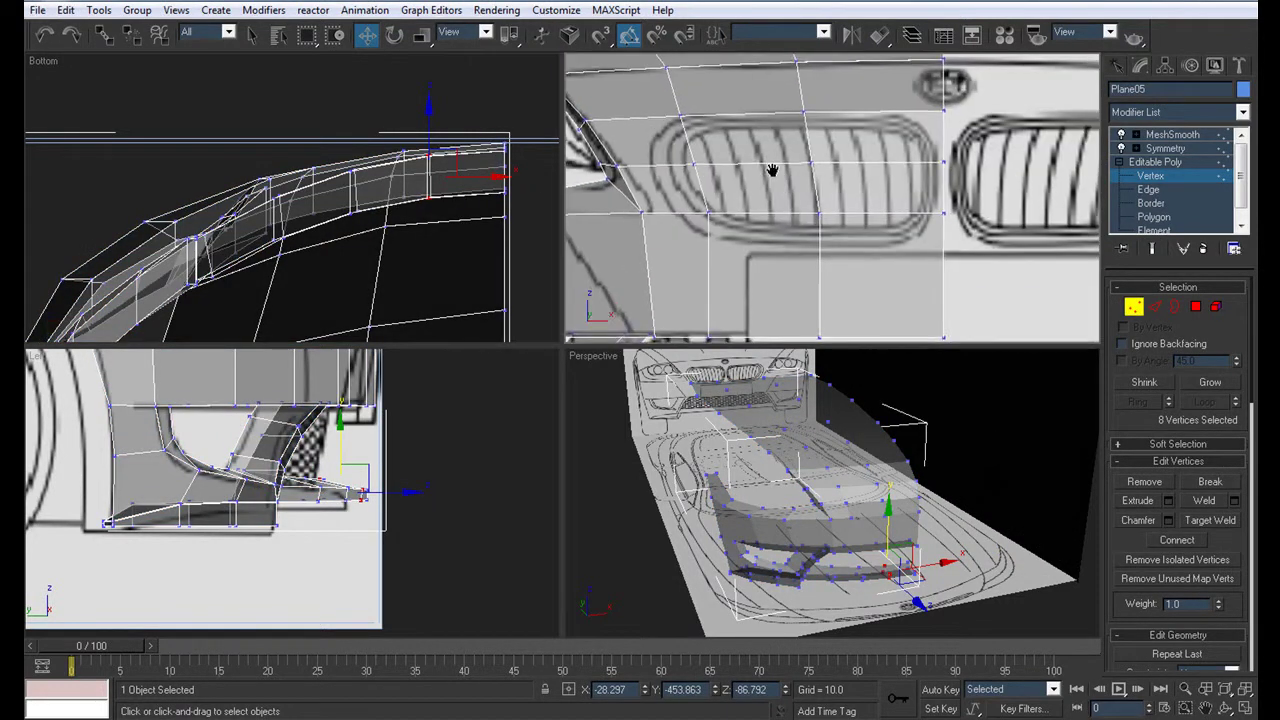
{"action": "scroll", "coordinate": [760, 178], "scroll_direction": "up", "scroll_amount": 3}
{"action": "key", "text": "alt+w"}
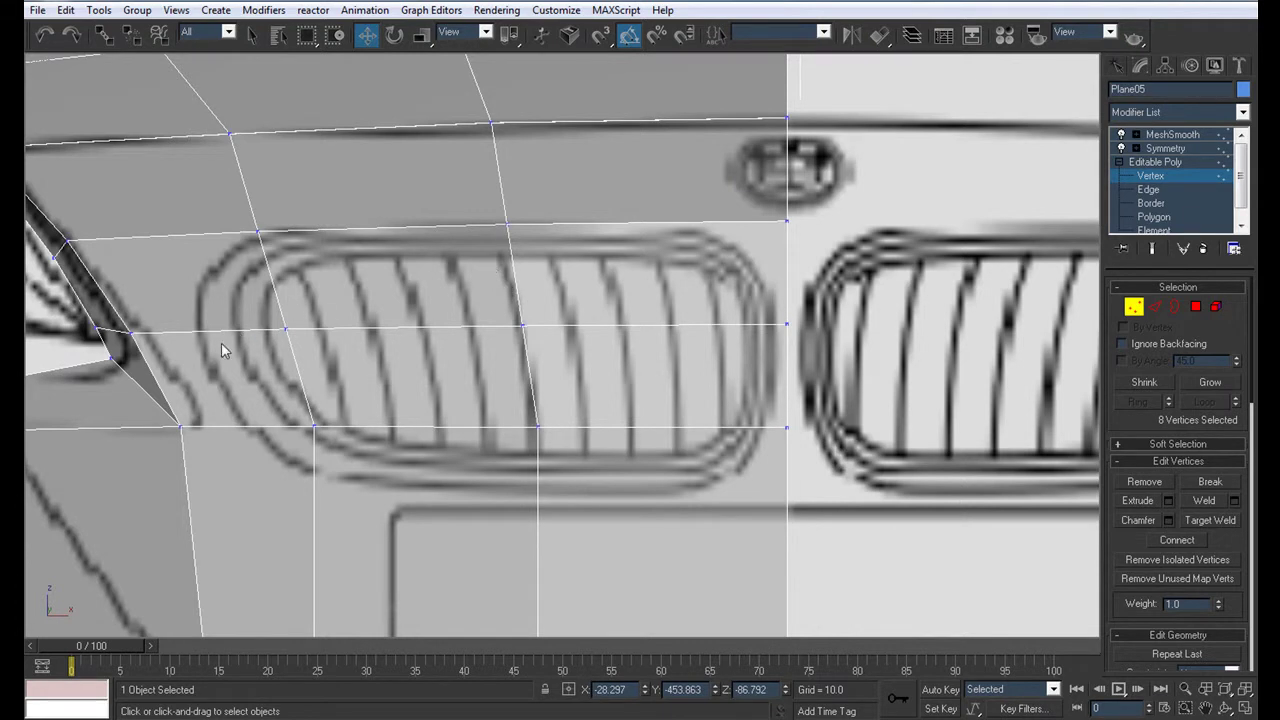
{"action": "middle_click_drag", "start_coordinate": [252, 302], "coordinate": [229, 343]}
Cut new edges tracing the left kidney grille's rounded outline
{"action": "key", "text": "alt+c"}
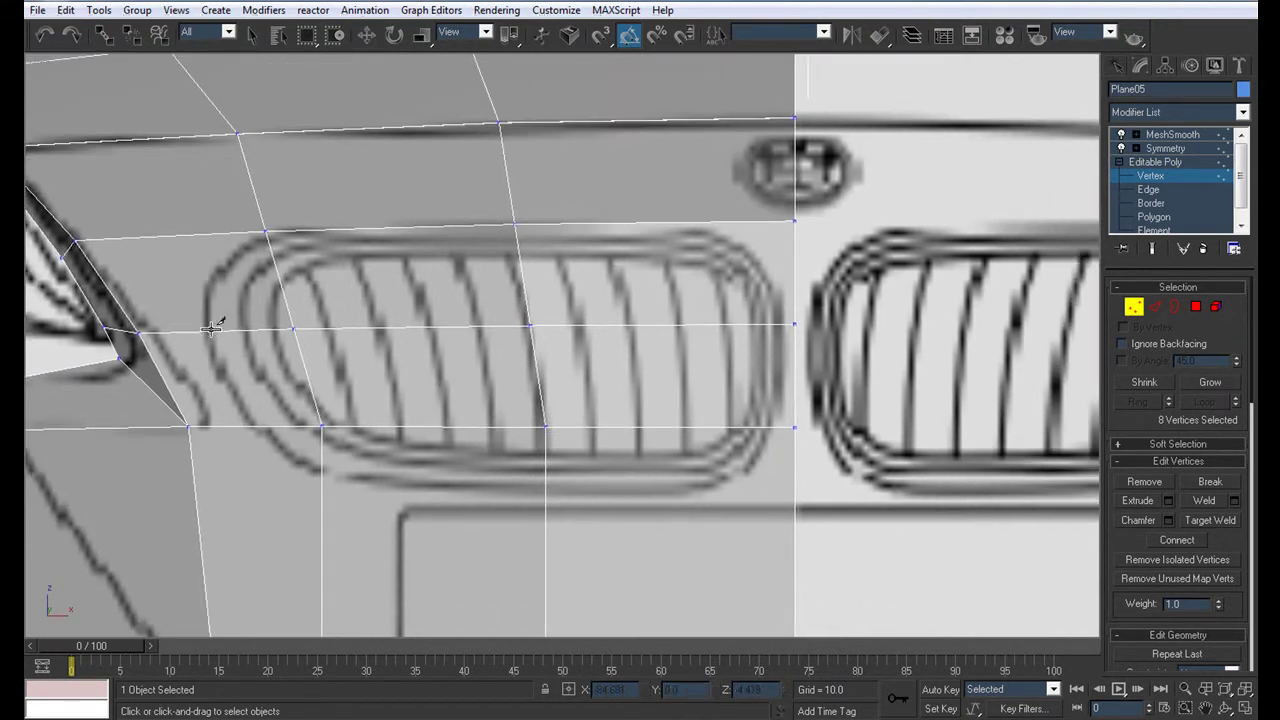
{"action": "left_click", "coordinate": [205, 328]}
{"action": "left_click", "coordinate": [264, 229]}
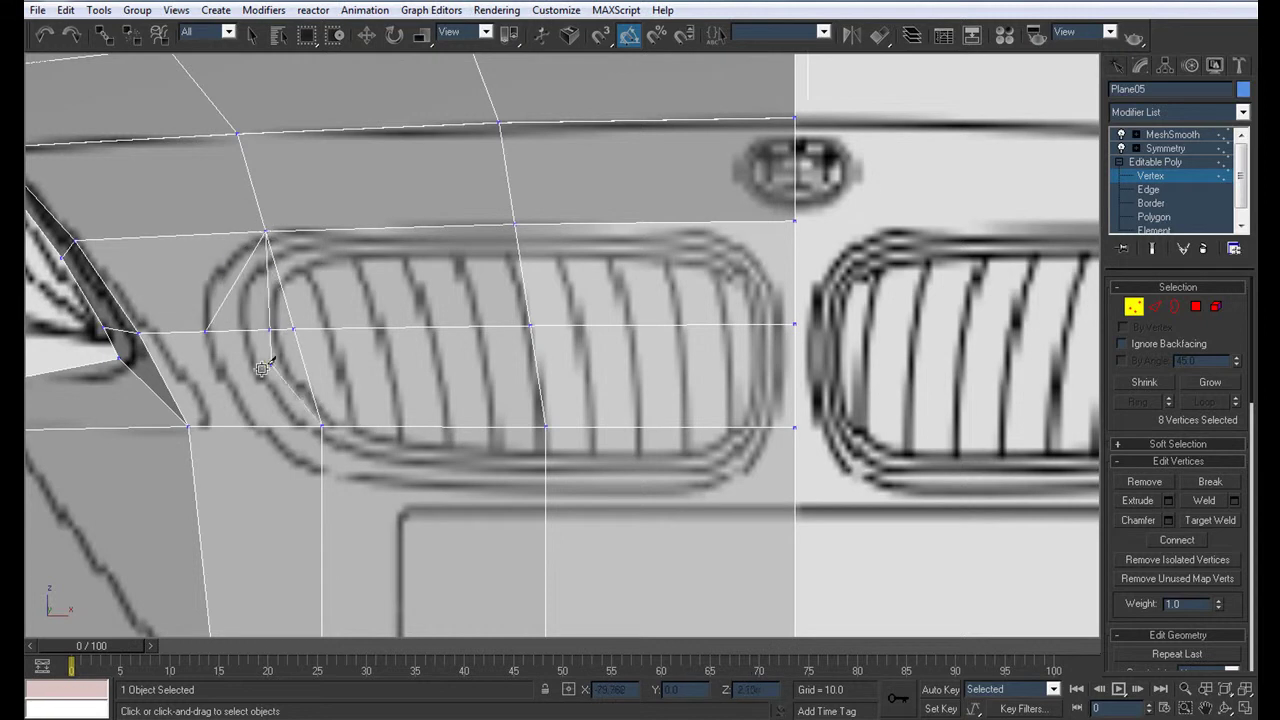
{"action": "left_click", "coordinate": [206, 328]}
{"action": "left_click", "coordinate": [256, 427]}
{"action": "left_click", "coordinate": [322, 475]}
{"action": "left_click", "coordinate": [551, 489]}
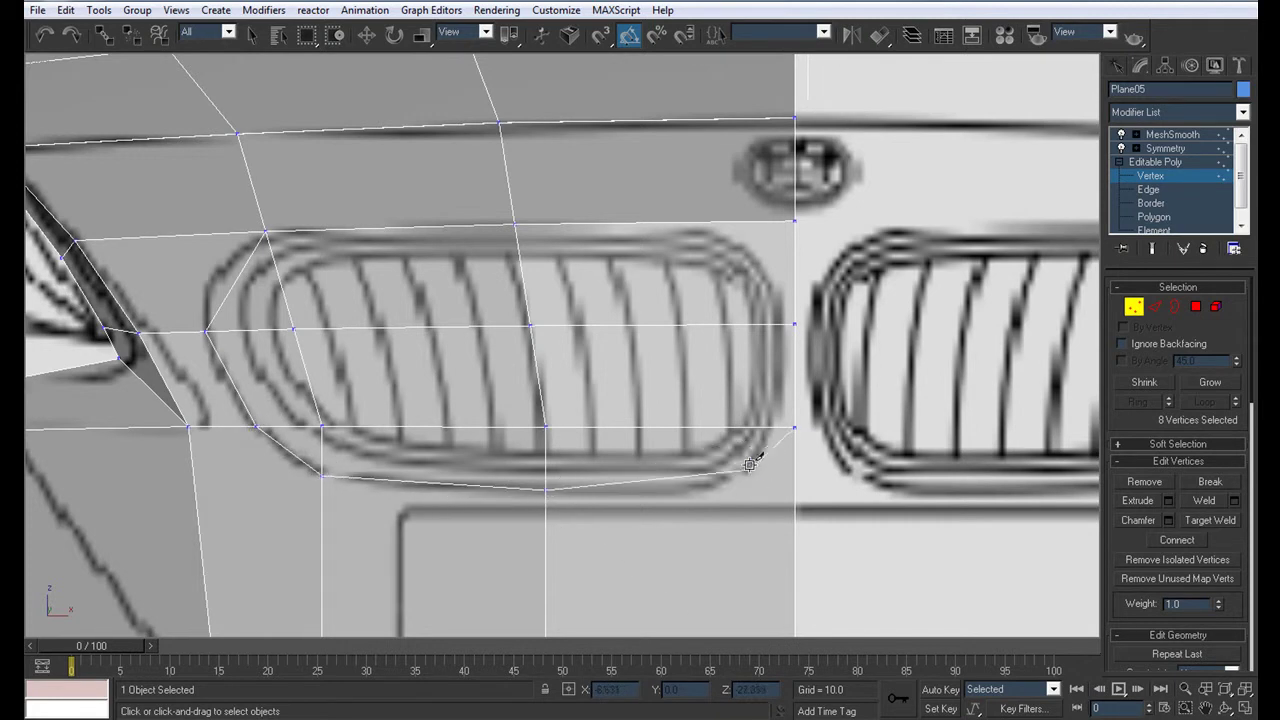
{"action": "left_click", "coordinate": [771, 427]}
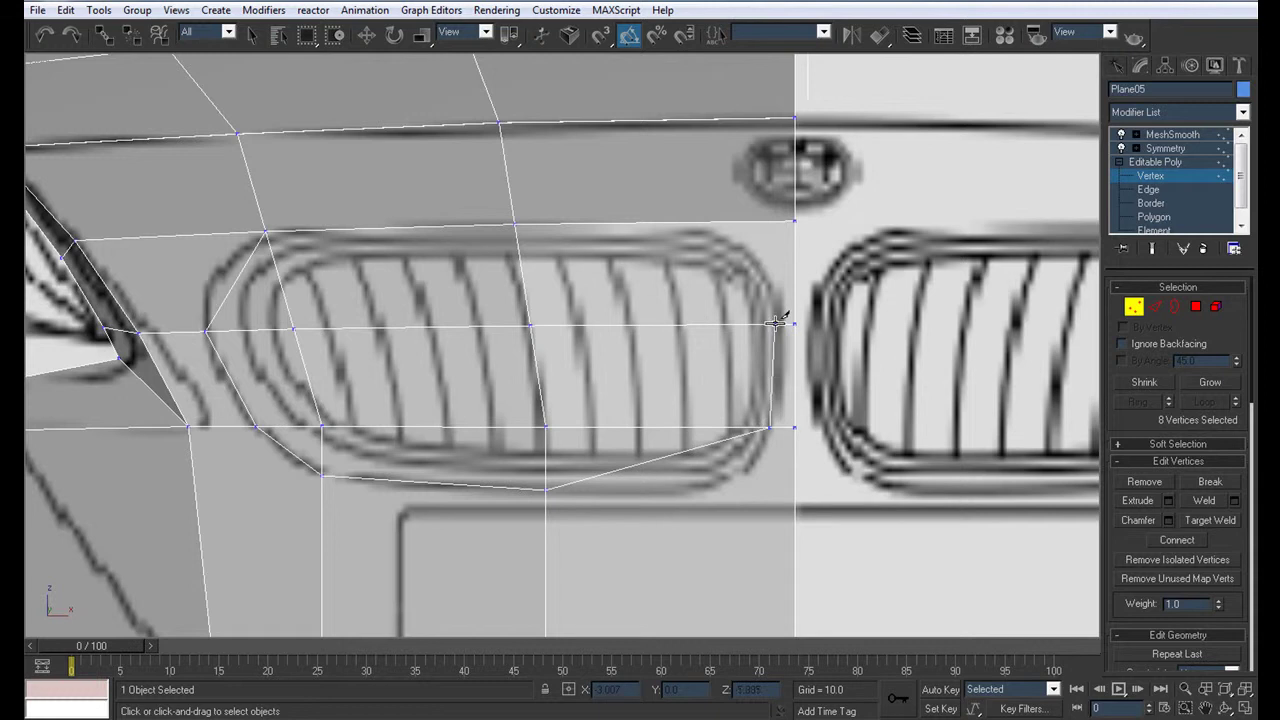
{"action": "left_click", "coordinate": [777, 323]}
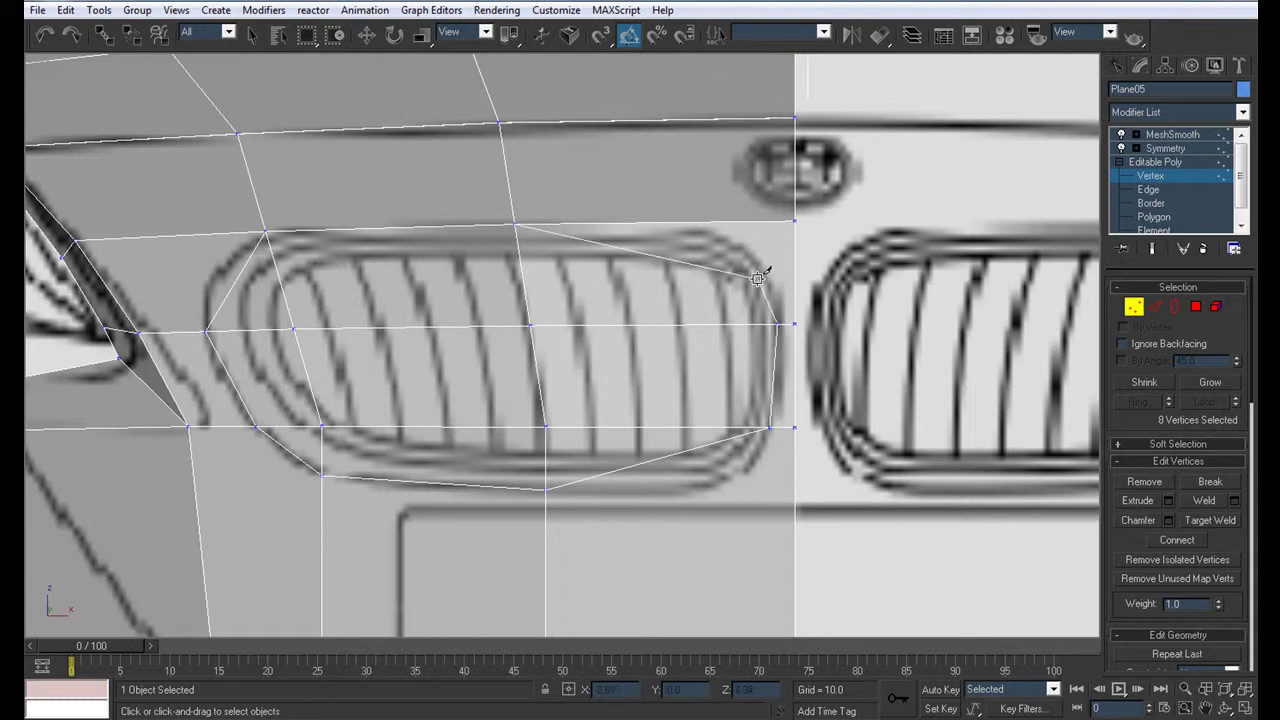
{"action": "left_click", "coordinate": [703, 220]}
{"action": "right_click", "coordinate": [737, 323]}
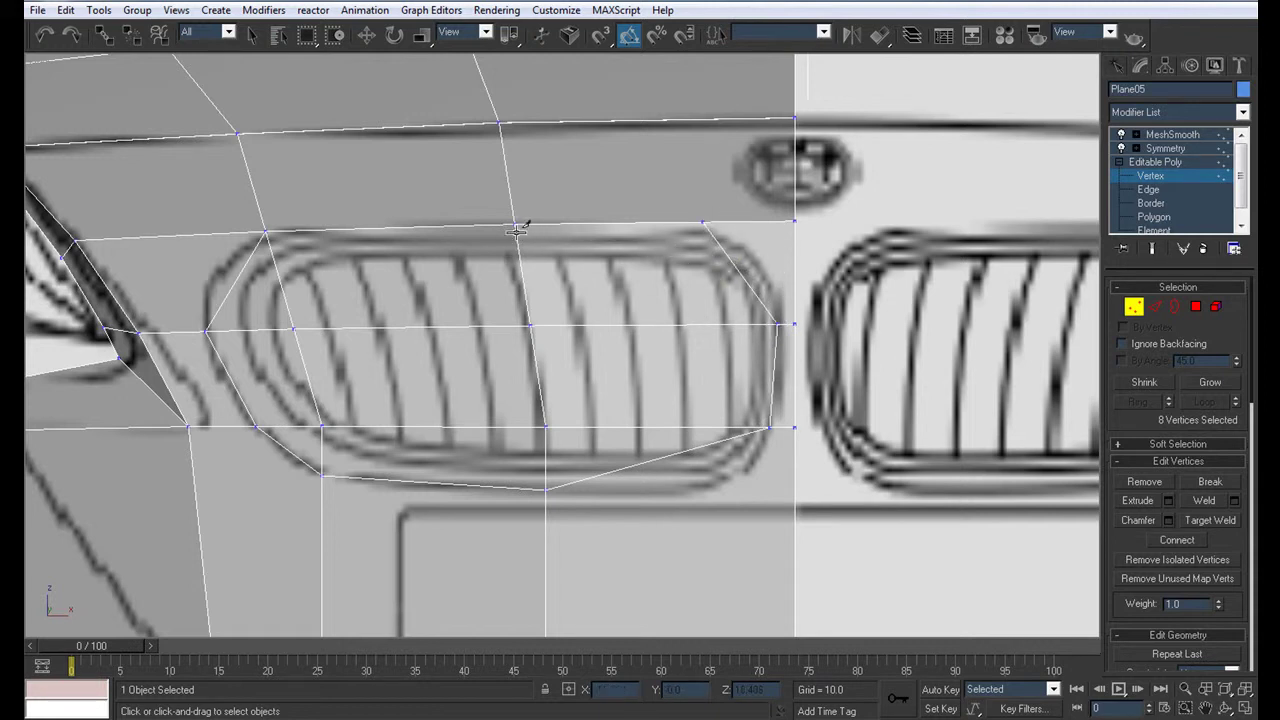
Raise one top vertex slightly onto the grille's upper edge
{"action": "left_click", "coordinate": [513, 222]}
{"action": "key", "text": "w"}
{"action": "left_click_drag", "start_coordinate": [511, 169], "coordinate": [511, 164]}
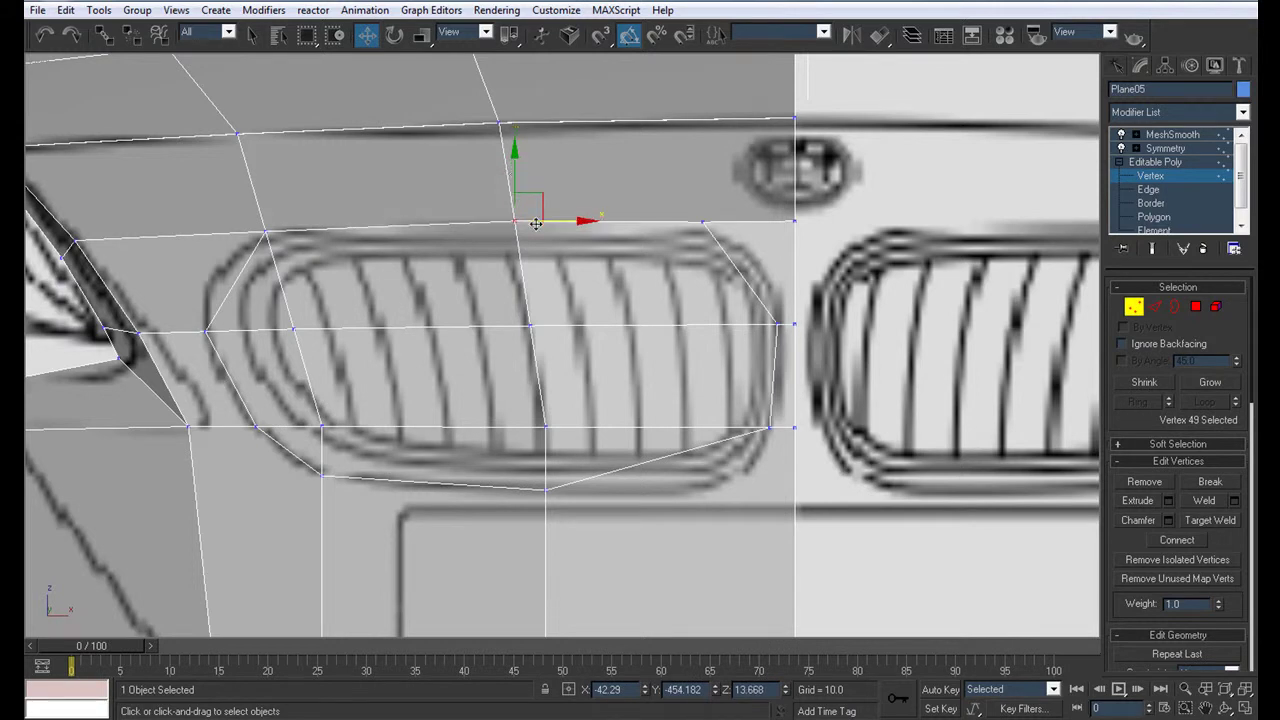
{"action": "scroll", "coordinate": [520, 230], "scroll_direction": "down", "scroll_amount": 3}
{"action": "scroll", "coordinate": [566, 268], "scroll_direction": "up", "scroll_amount": 1}
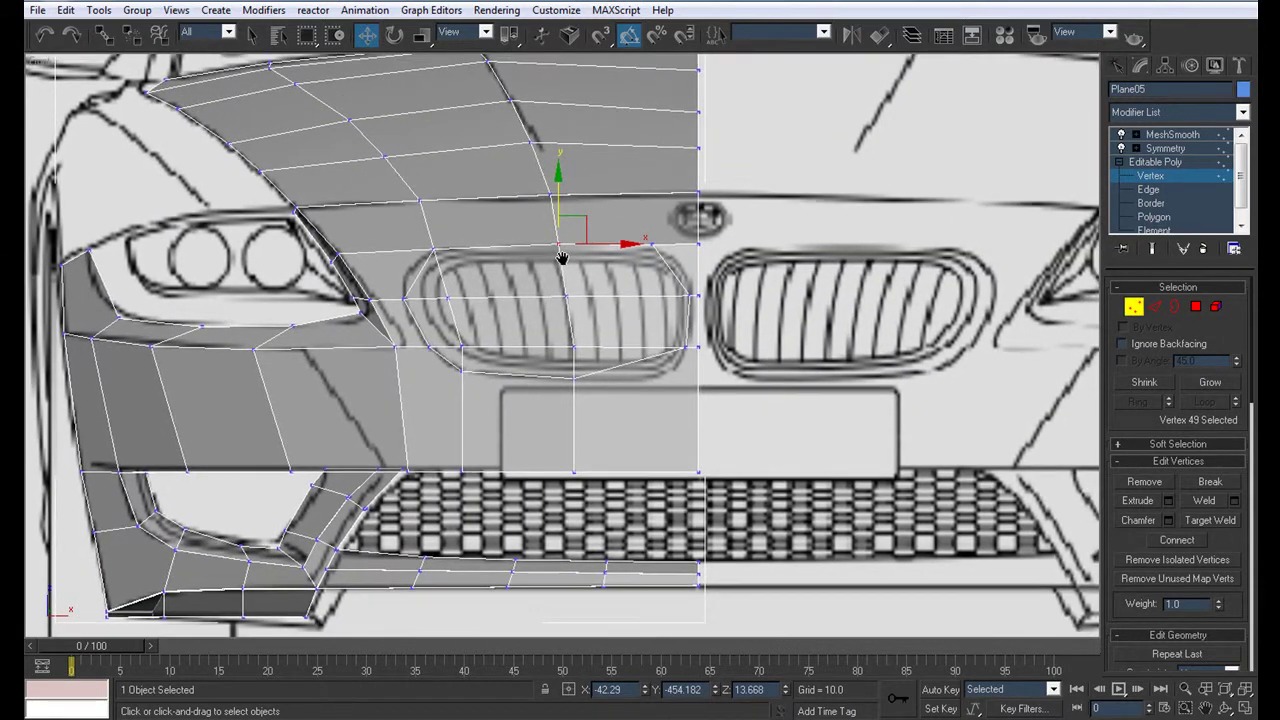
{"action": "mouse_move", "coordinate": [566, 268]}
{"action": "middle_mouse_down"}
{"action": "mouse_move", "coordinate": [513, 292]}
{"action": "mouse_move", "coordinate": [521, 244]}
{"action": "middle_mouse_up"}
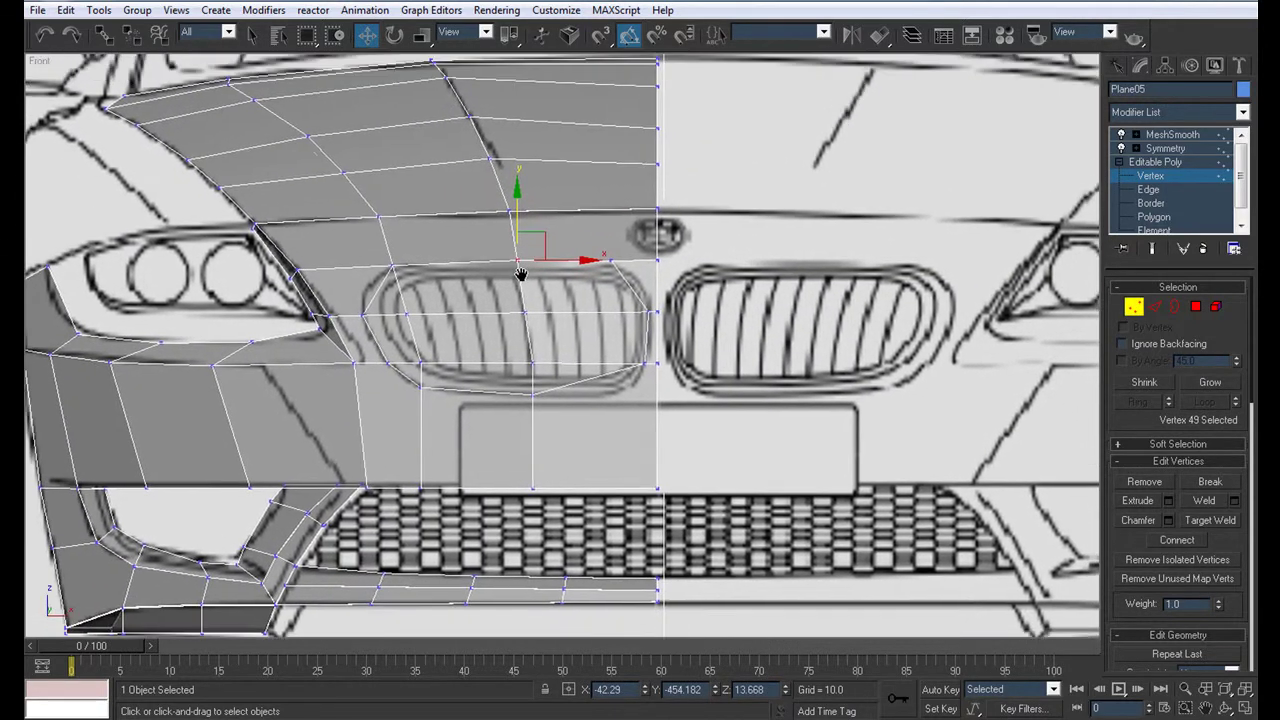
{"action": "scroll", "coordinate": [519, 320], "scroll_direction": "up", "scroll_amount": 1}
{"action": "scroll", "coordinate": [519, 320], "scroll_direction": "up", "scroll_amount": 1}
{"action": "middle_click_drag", "start_coordinate": [519, 320], "coordinate": [669, 287]}
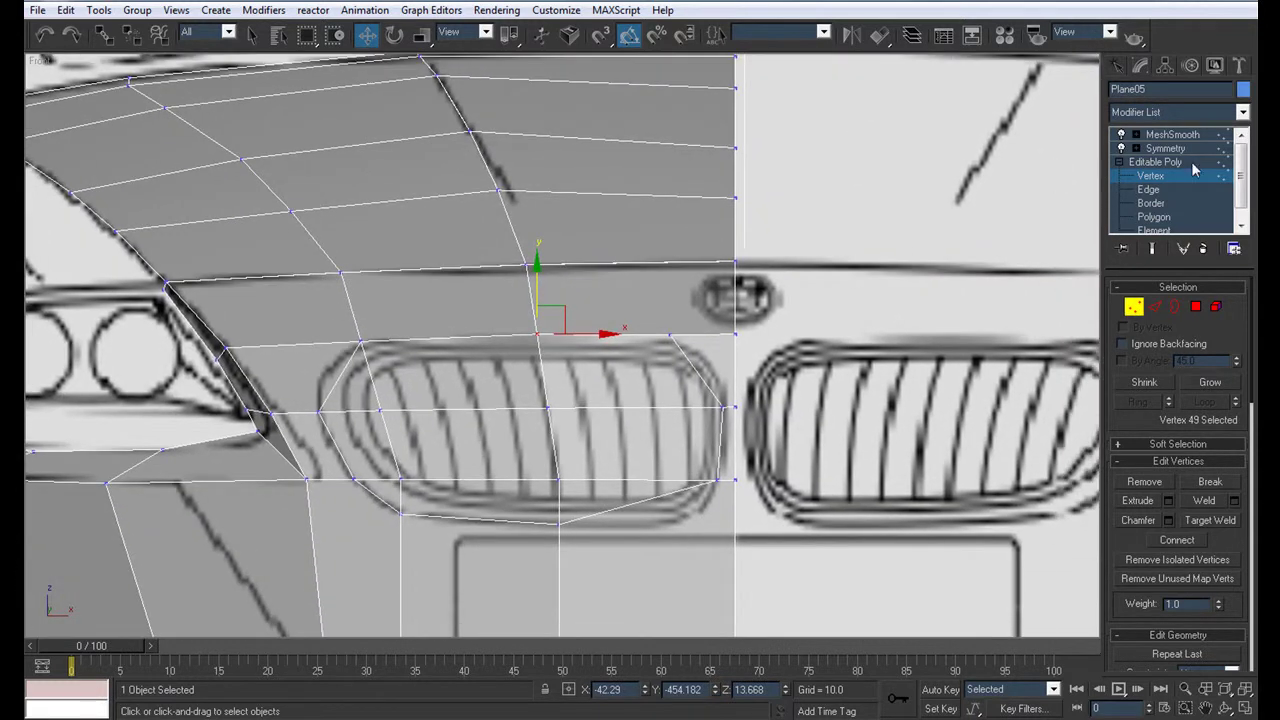
Select the nine faces covering the left grille and delete them
{"action": "left_click", "coordinate": [1163, 218]}
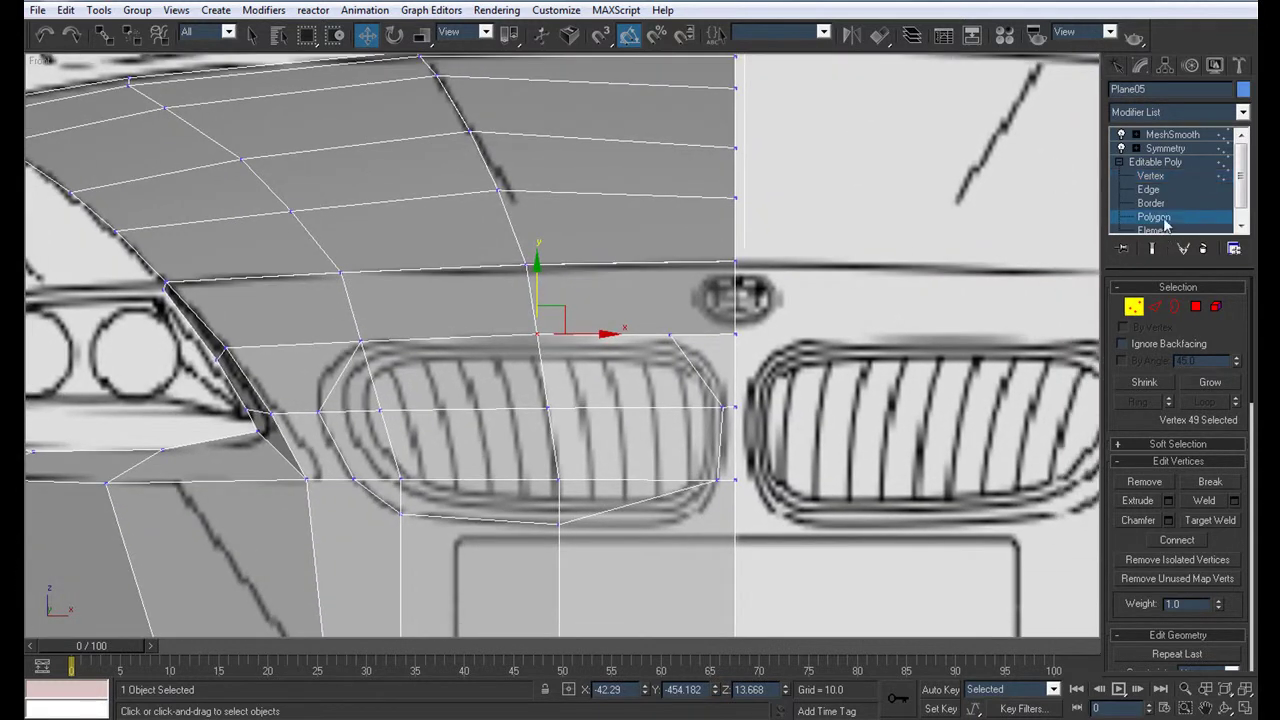
{"action": "left_click", "coordinate": [367, 392]}
{"action": "left_click", "coordinate": [364, 440], "text": "ctrl"}
{"action": "left_click", "coordinate": [410, 495], "text": "ctrl"}
{"action": "left_click", "coordinate": [428, 443], "text": "ctrl"}
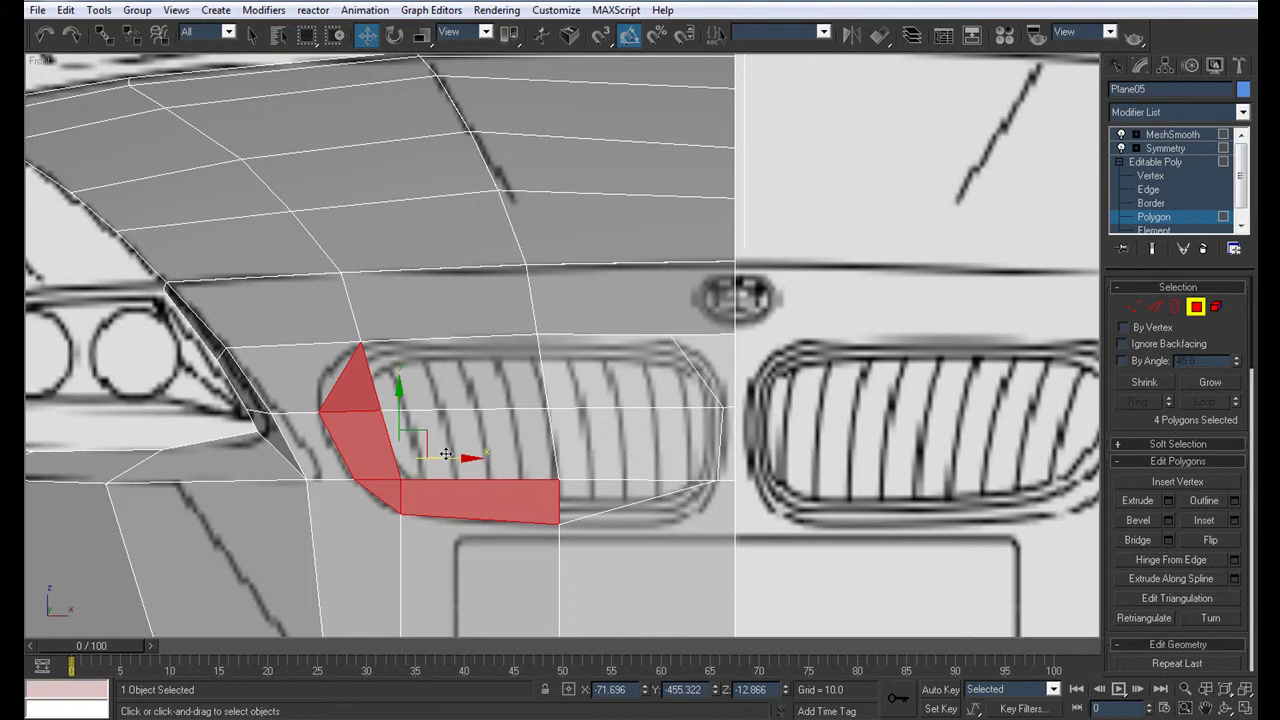
{"action": "left_click", "coordinate": [440, 375], "text": "ctrl"}
{"action": "left_click", "coordinate": [563, 372], "text": "ctrl"}
{"action": "left_click", "coordinate": [598, 441], "text": "ctrl"}
{"action": "left_click", "coordinate": [587, 492], "text": "ctrl"}
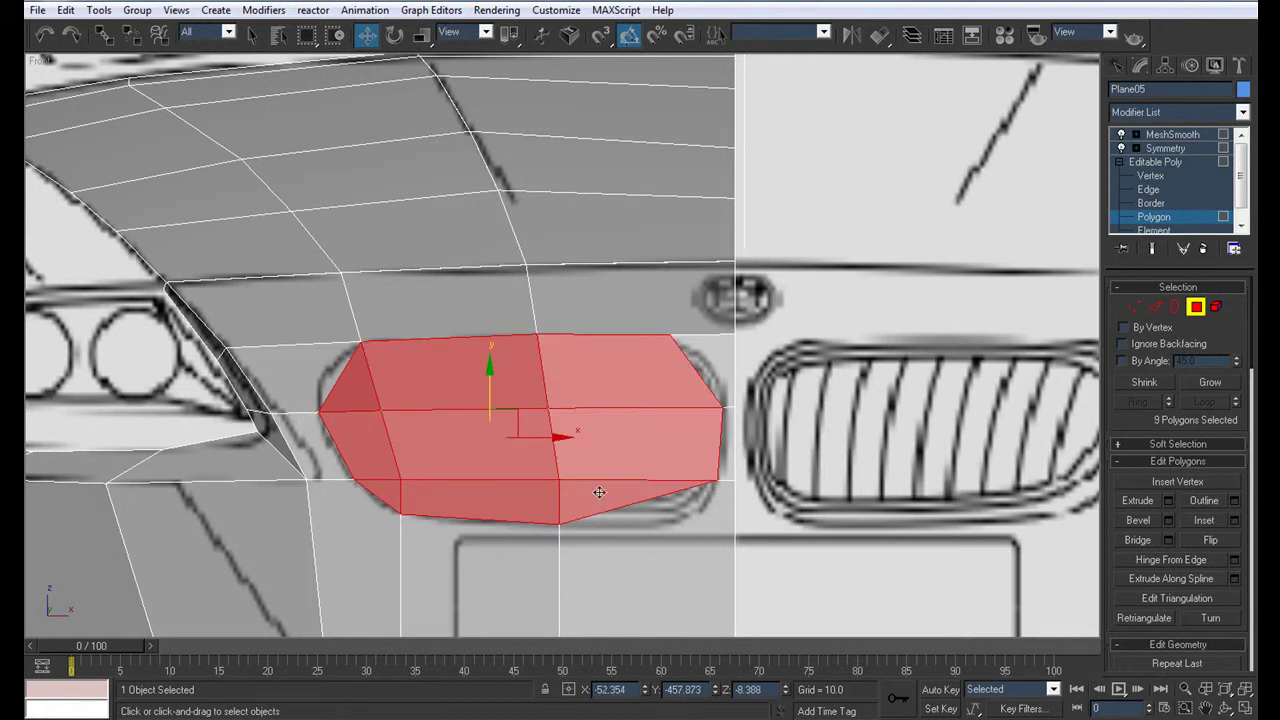
{"action": "left_click", "coordinate": [793, 346]}
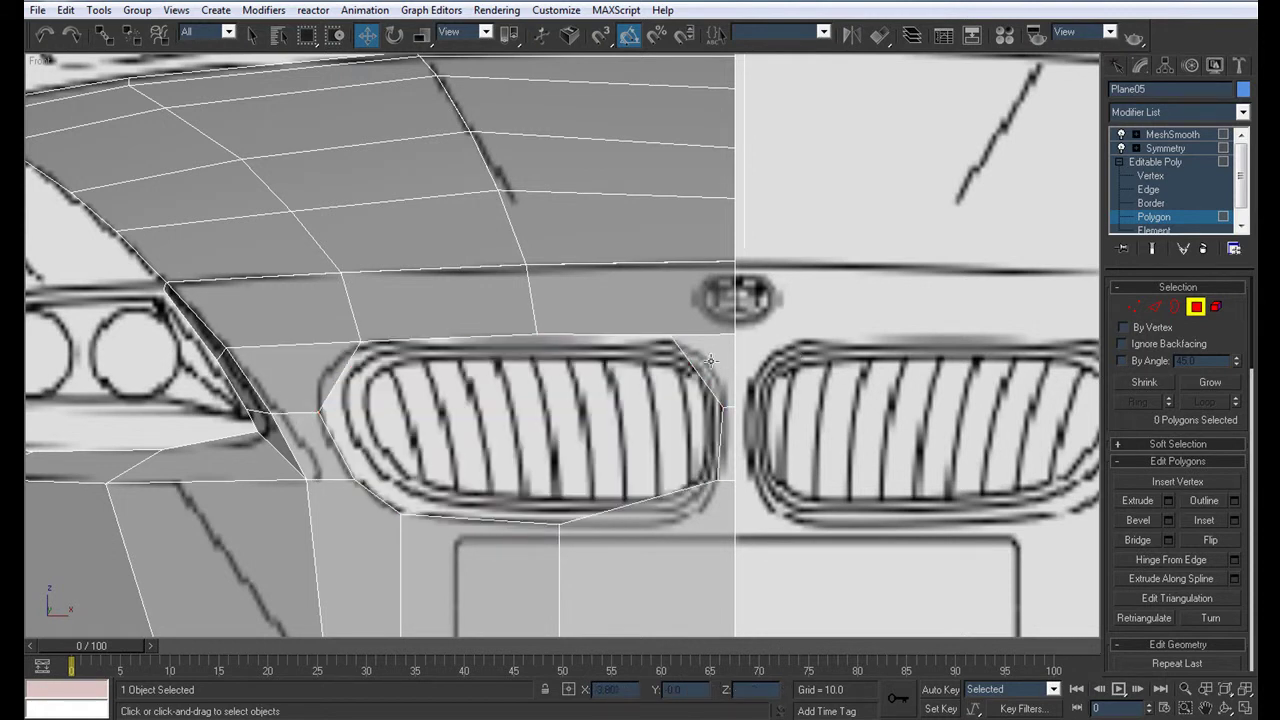
Pull the right-edge vertex down onto the grille outline
{"action": "scroll", "coordinate": [613, 371], "scroll_direction": "down", "scroll_amount": 3}
{"action": "scroll", "coordinate": [613, 371], "scroll_direction": "up", "scroll_amount": 1}
{"action": "scroll", "coordinate": [600, 368], "scroll_direction": "up", "scroll_amount": 1}
{"action": "scroll", "coordinate": [590, 366], "scroll_direction": "up", "scroll_amount": 1}
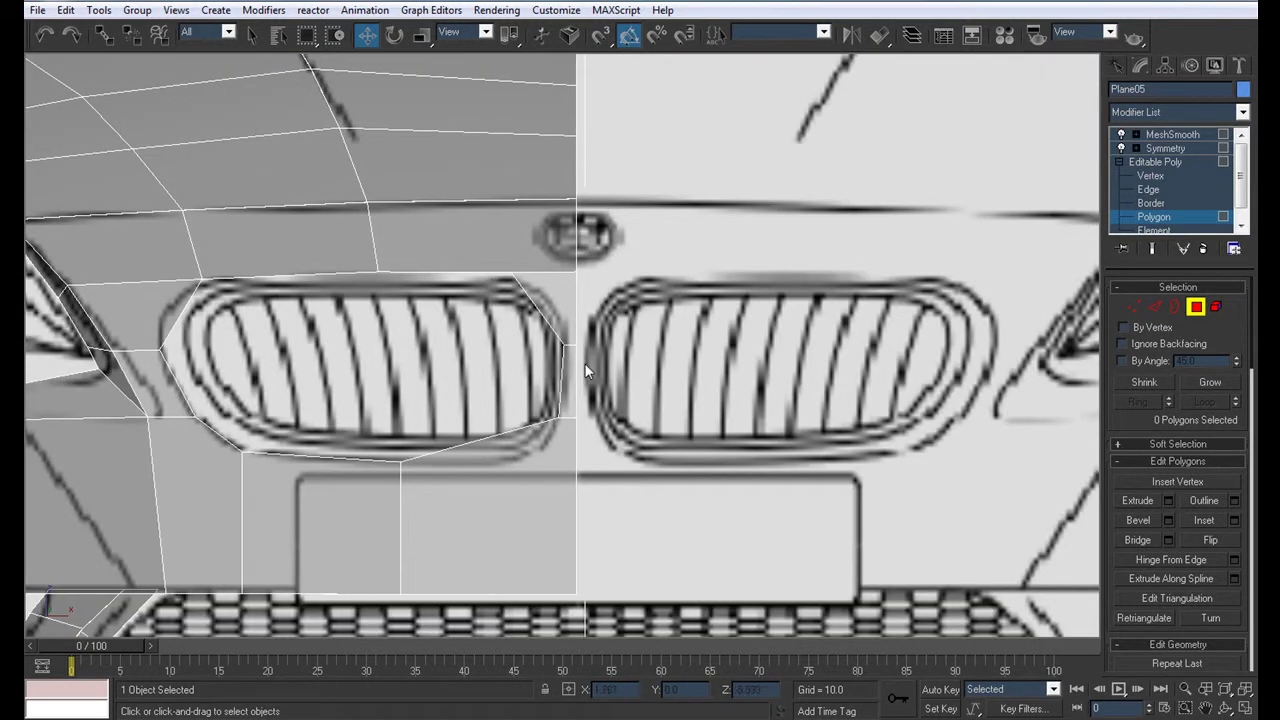
{"action": "scroll", "coordinate": [582, 360], "scroll_direction": "up", "scroll_amount": 1}
{"action": "middle_click_drag", "start_coordinate": [580, 355], "coordinate": [597, 280]}
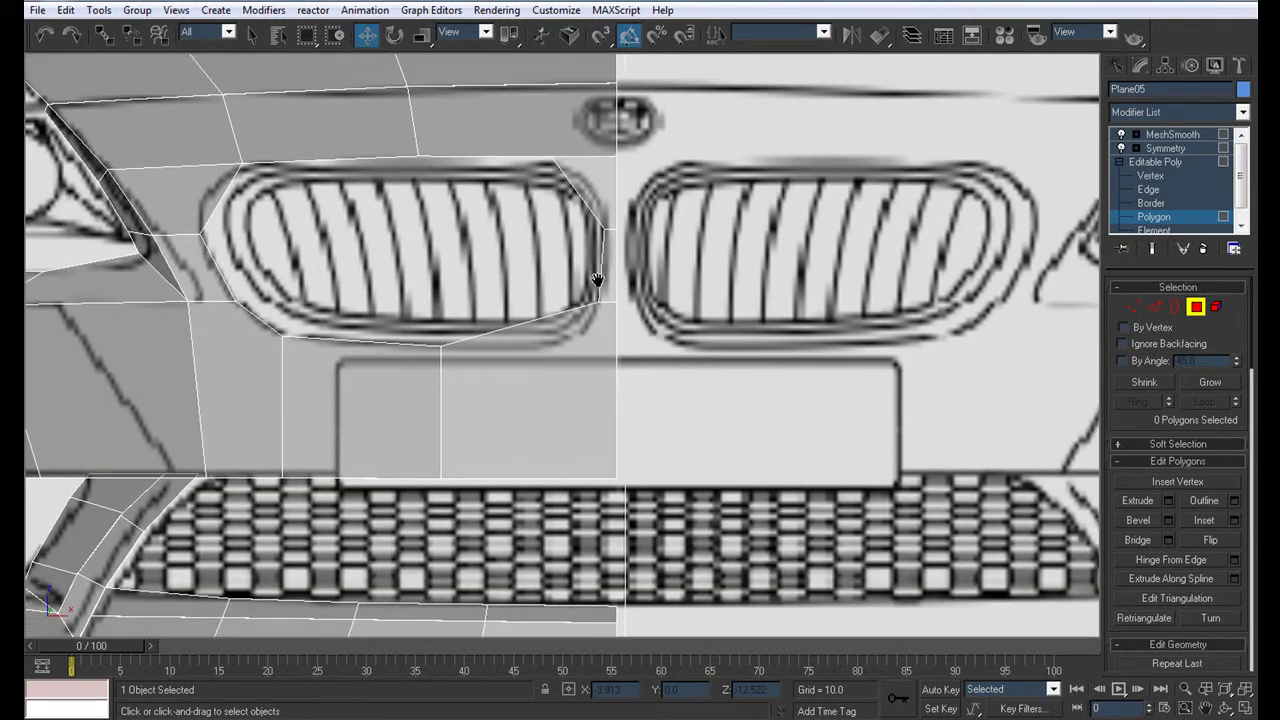
{"action": "left_click", "coordinate": [1150, 175]}
{"action": "left_click", "coordinate": [600, 300]}
{"action": "left_click_drag", "start_coordinate": [624, 276], "coordinate": [596, 310]}
Move the centre-seam vertices onto the mirror line
{"action": "key", "text": "alt+w"}
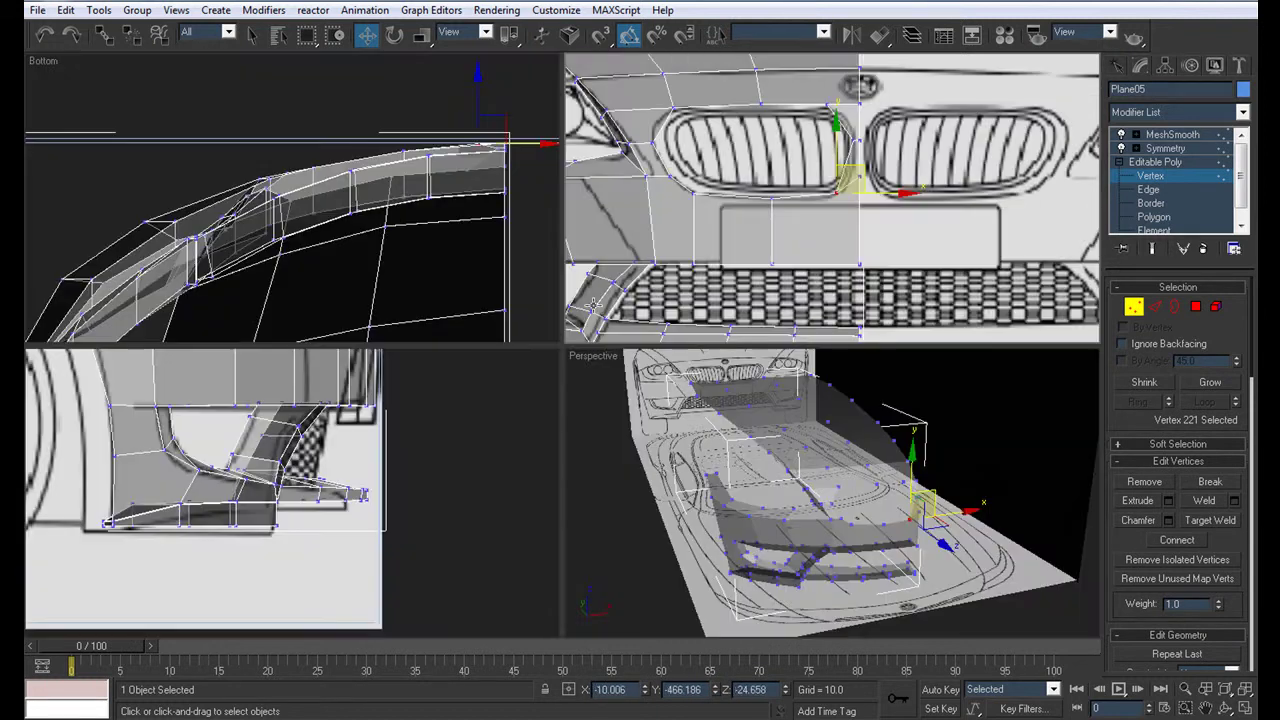
{"action": "left_click", "coordinate": [860, 177]}
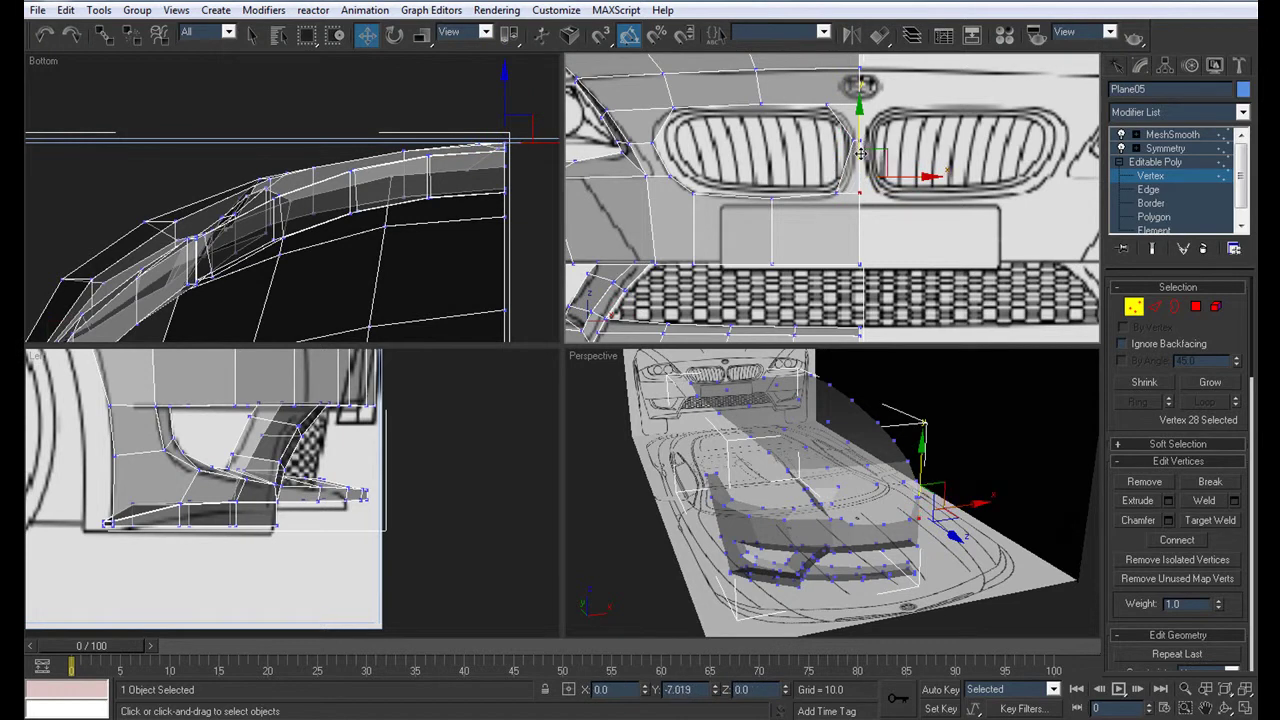
{"action": "left_click_drag", "start_coordinate": [860, 152], "coordinate": [843, 160]}
{"action": "scroll", "coordinate": [340, 523], "scroll_direction": "up", "scroll_amount": 2}
{"action": "scroll", "coordinate": [336, 500], "scroll_direction": "up", "scroll_amount": 2}
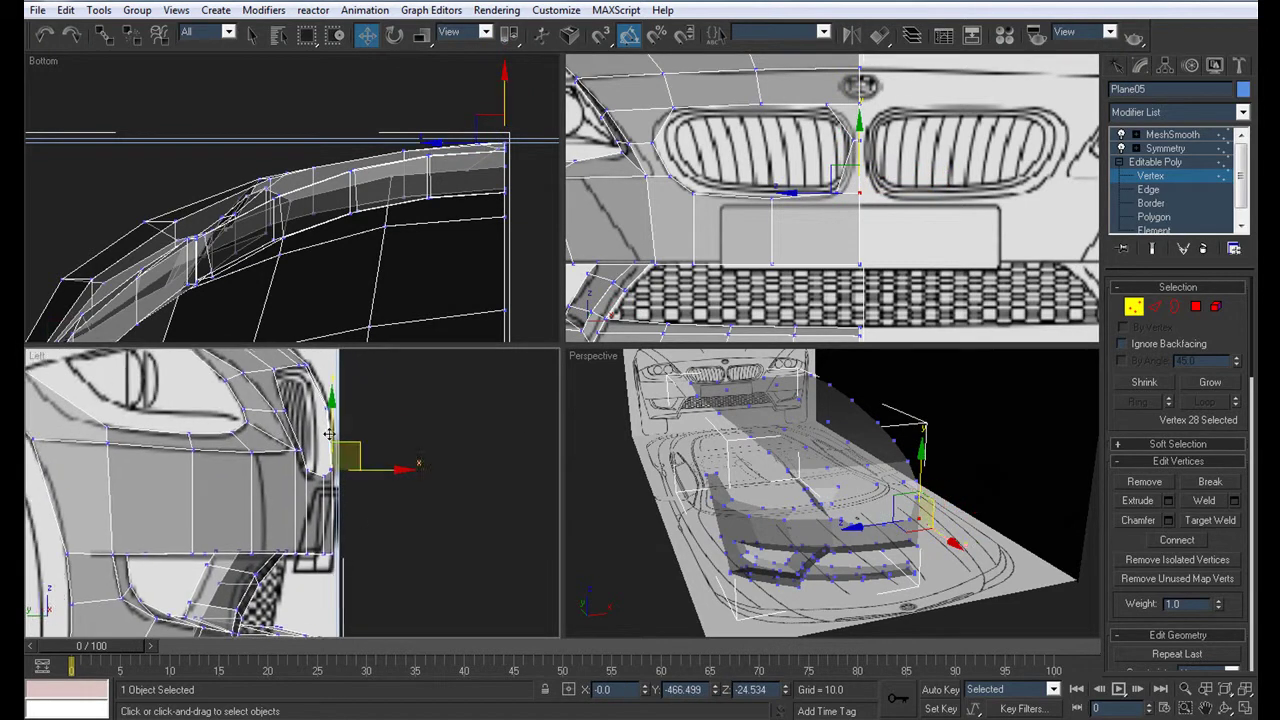
{"action": "scroll", "coordinate": [333, 470], "scroll_direction": "up", "scroll_amount": 2}
{"action": "scroll", "coordinate": [329, 445], "scroll_direction": "up", "scroll_amount": 2}
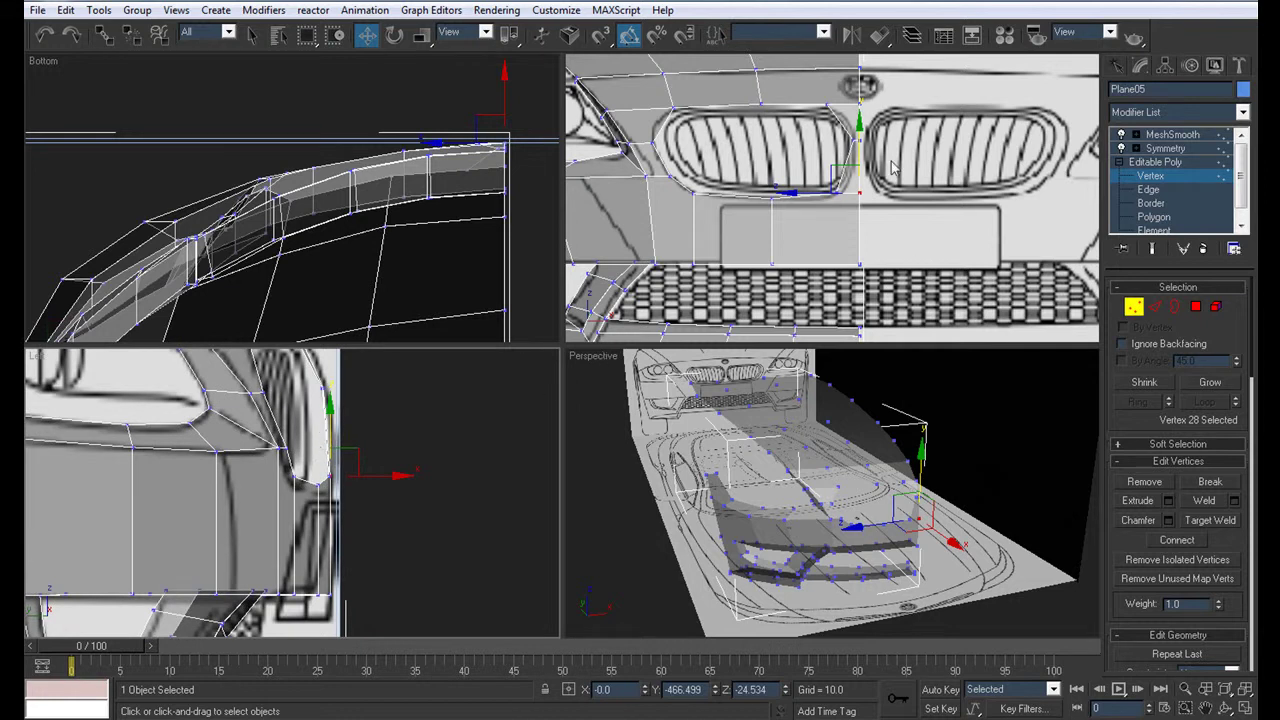
{"action": "scroll", "coordinate": [893, 170], "scroll_direction": "up", "scroll_amount": 2}
{"action": "middle_click_drag", "start_coordinate": [870, 210], "coordinate": [837, 194]}
Cut a vertical edge from the grille's bottom corner to the lower panel edge
{"action": "key", "text": "alt+w"}
{"action": "key", "text": "q"}
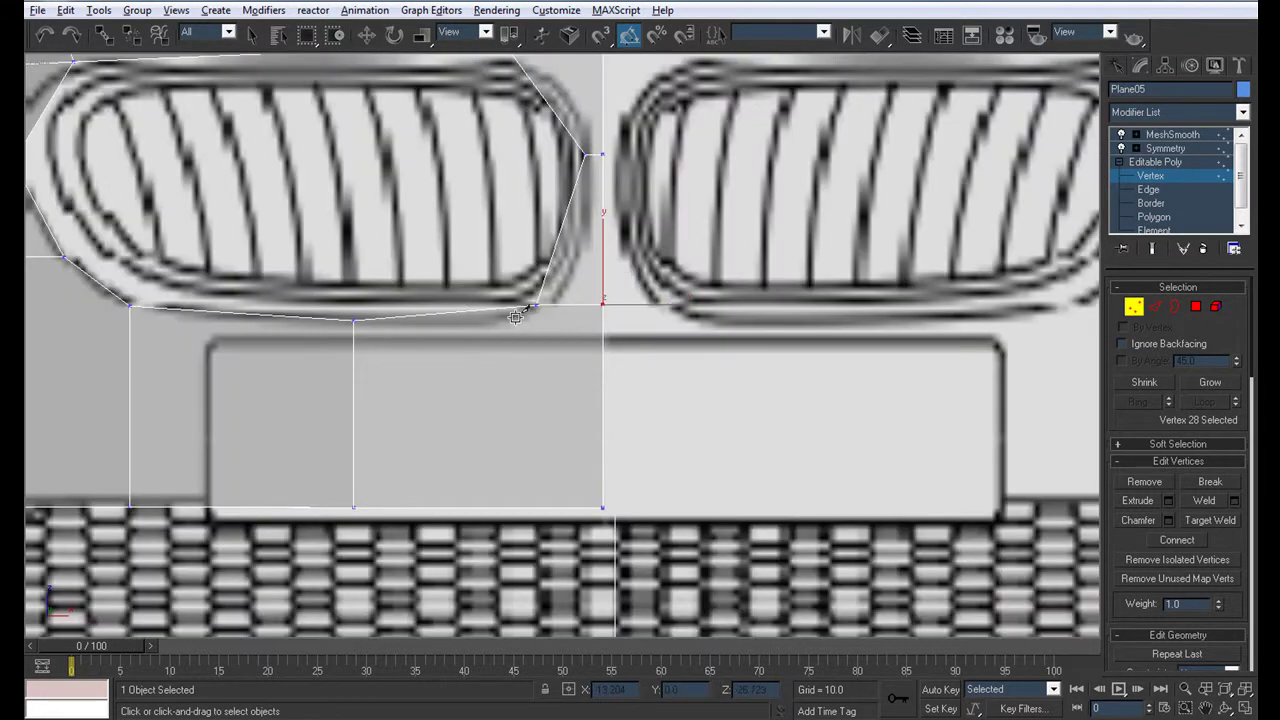
{"action": "left_click", "coordinate": [536, 305]}
{"action": "left_click", "coordinate": [537, 507]}
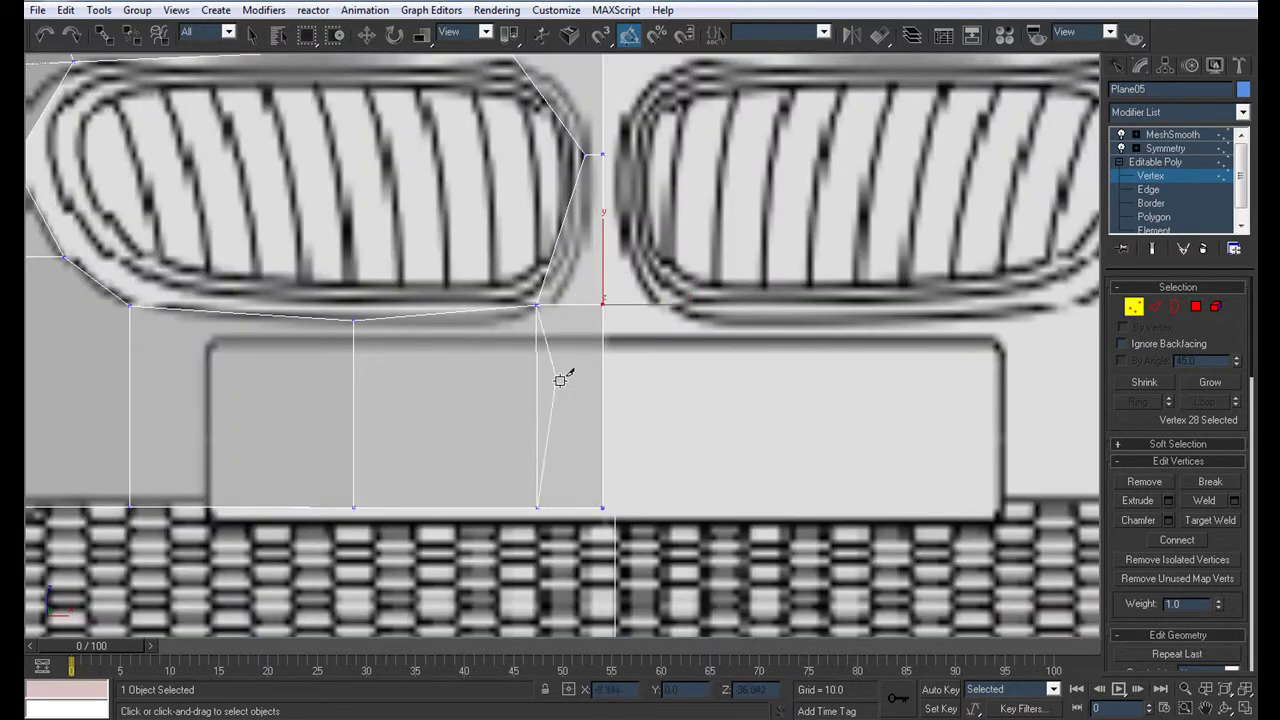
Turn off See-Through and show the Perspective view maximized at a side angle
{"action": "scroll", "coordinate": [549, 370], "scroll_direction": "down", "scroll_amount": 2}
{"action": "scroll", "coordinate": [506, 451], "scroll_direction": "down", "scroll_amount": 2}
{"action": "key", "text": "alt+w"}
{"action": "scroll", "coordinate": [859, 493], "scroll_direction": "up", "scroll_amount": 2}
{"action": "key", "text": "alt+x"}
{"action": "mouse_move", "coordinate": [859, 493]}
{"action": "middle_mouse_down", "text": "alt"}
{"action": "mouse_move", "coordinate": [737, 457]}
{"action": "mouse_move", "coordinate": [835, 479]}
{"action": "mouse_move", "coordinate": [678, 390]}
{"action": "mouse_move", "coordinate": [557, 423]}
{"action": "mouse_move", "coordinate": [420, 434]}
{"action": "mouse_move", "coordinate": [614, 283]}
{"action": "mouse_move", "coordinate": [552, 482]}
{"action": "middle_mouse_up", "text": "alt"}
{"action": "key", "text": "alt+w"}
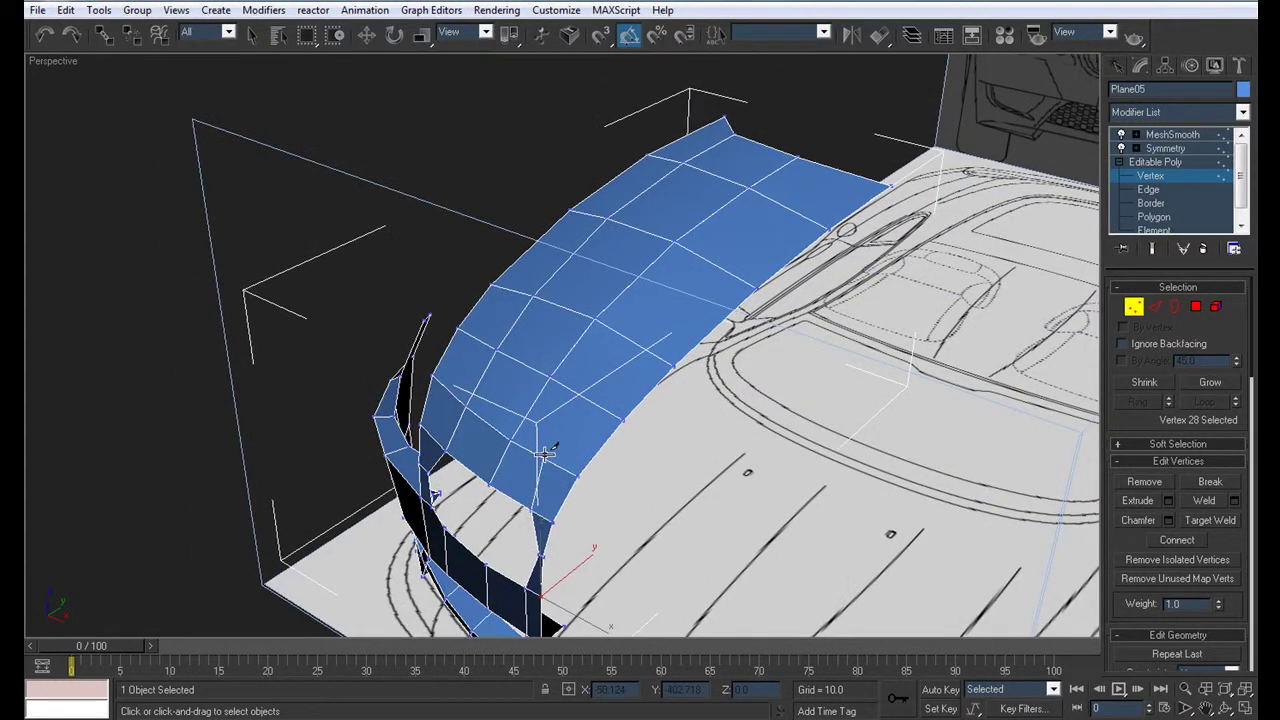
Preview the MeshSmooth result and orbit around the front with both grille openings
{"action": "mouse_move", "coordinate": [545, 455]}
{"action": "middle_mouse_down", "text": "alt"}
{"action": "mouse_move", "coordinate": [600, 414]}
{"action": "mouse_move", "coordinate": [720, 390]}
{"action": "middle_mouse_up", "text": "alt"}
{"action": "key", "text": "w"}
{"action": "left_click", "coordinate": [1172, 134]}
{"action": "middle_click_drag", "start_coordinate": [640, 390], "coordinate": [737, 381], "text": "alt"}
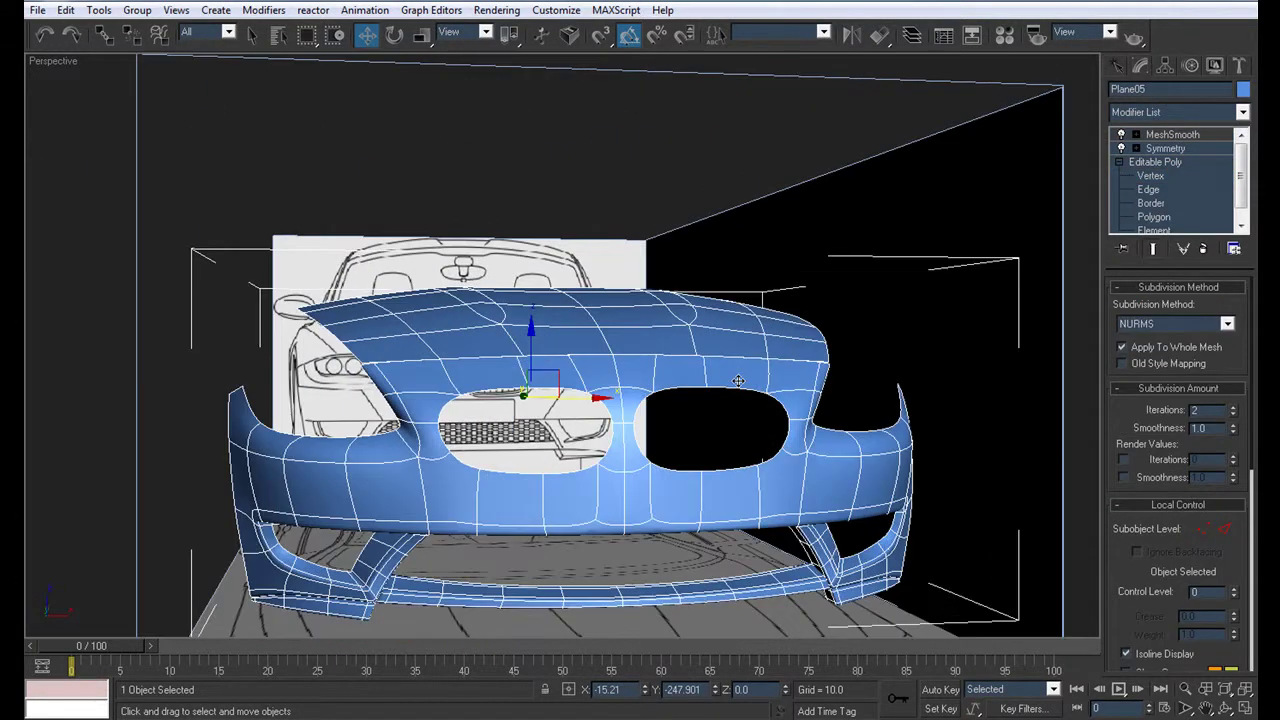
{"action": "scroll", "coordinate": [737, 381], "scroll_direction": "down", "scroll_amount": 5}
{"action": "left_click", "coordinate": [693, 317]}
{"action": "mouse_move", "coordinate": [693, 317]}
{"action": "middle_mouse_down", "text": "alt"}
{"action": "mouse_move", "coordinate": [745, 291]}
{"action": "mouse_move", "coordinate": [662, 314]}
{"action": "mouse_move", "coordinate": [747, 372]}
{"action": "mouse_move", "coordinate": [660, 420]}
{"action": "mouse_move", "coordinate": [571, 386]}
{"action": "mouse_move", "coordinate": [549, 351]}
{"action": "middle_mouse_up", "text": "alt"}
{"action": "scroll", "coordinate": [657, 423], "scroll_direction": "up", "scroll_amount": 5}
{"action": "scroll", "coordinate": [595, 400], "scroll_direction": "up", "scroll_amount": 2}
Reselect the body at Vertex level and orbit to the front fender side
{"action": "left_click", "coordinate": [550, 349]}
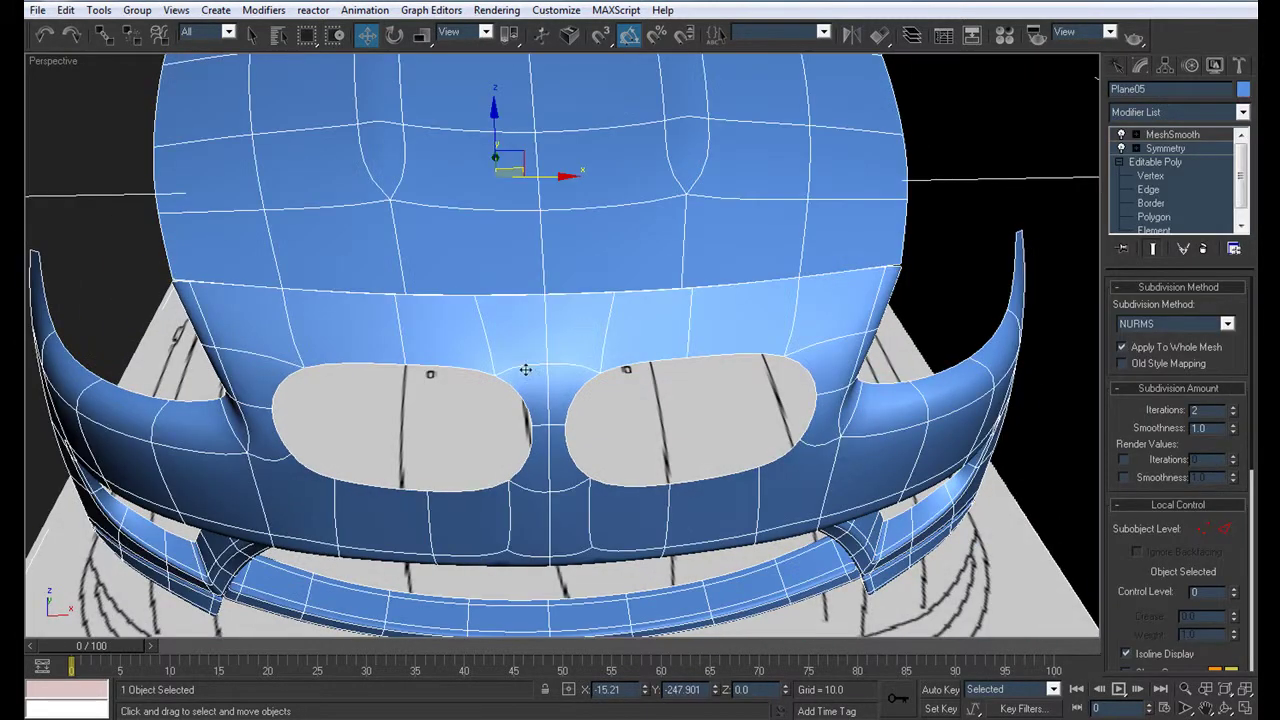
{"action": "left_click", "coordinate": [1150, 176]}
{"action": "mouse_move", "coordinate": [497, 404]}
{"action": "middle_mouse_down", "text": "alt"}
{"action": "mouse_move", "coordinate": [521, 358]}
{"action": "mouse_move", "coordinate": [585, 365]}
{"action": "mouse_move", "coordinate": [568, 346]}
{"action": "middle_mouse_up", "text": "alt"}
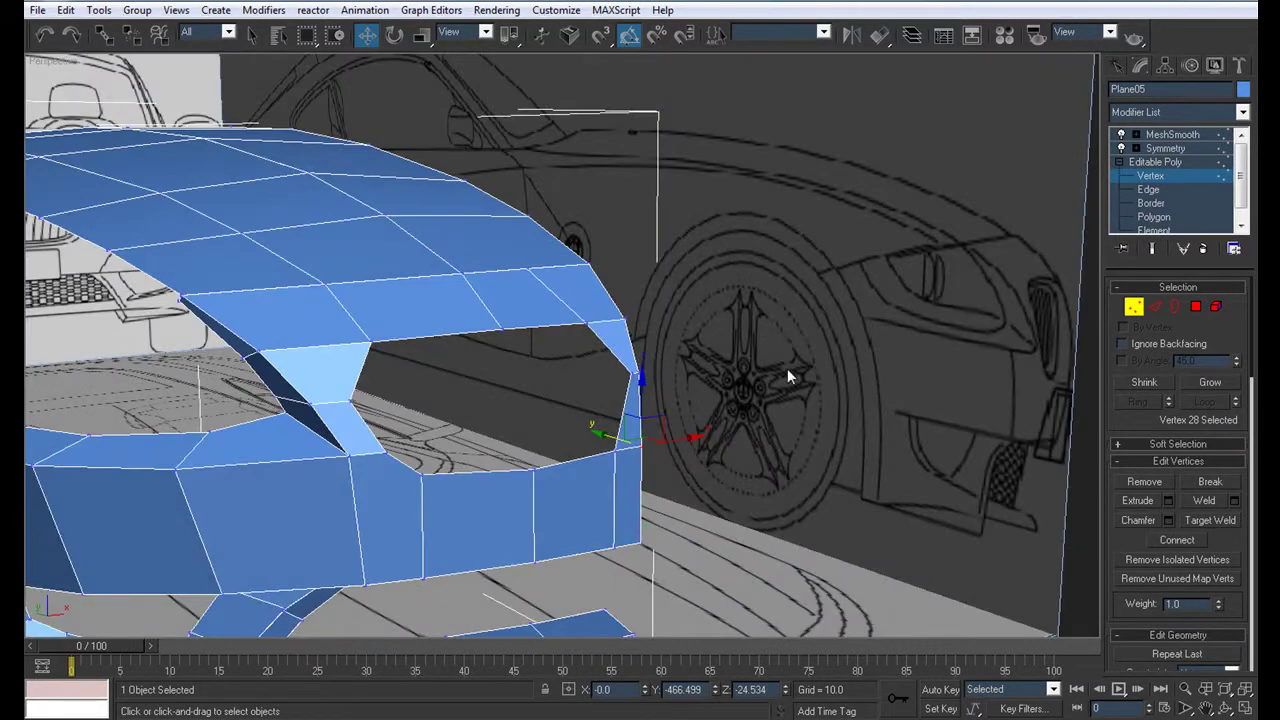
Select the wheel-arch opening's border and save the scene as Body6.max
{"action": "left_click", "coordinate": [1151, 203]}
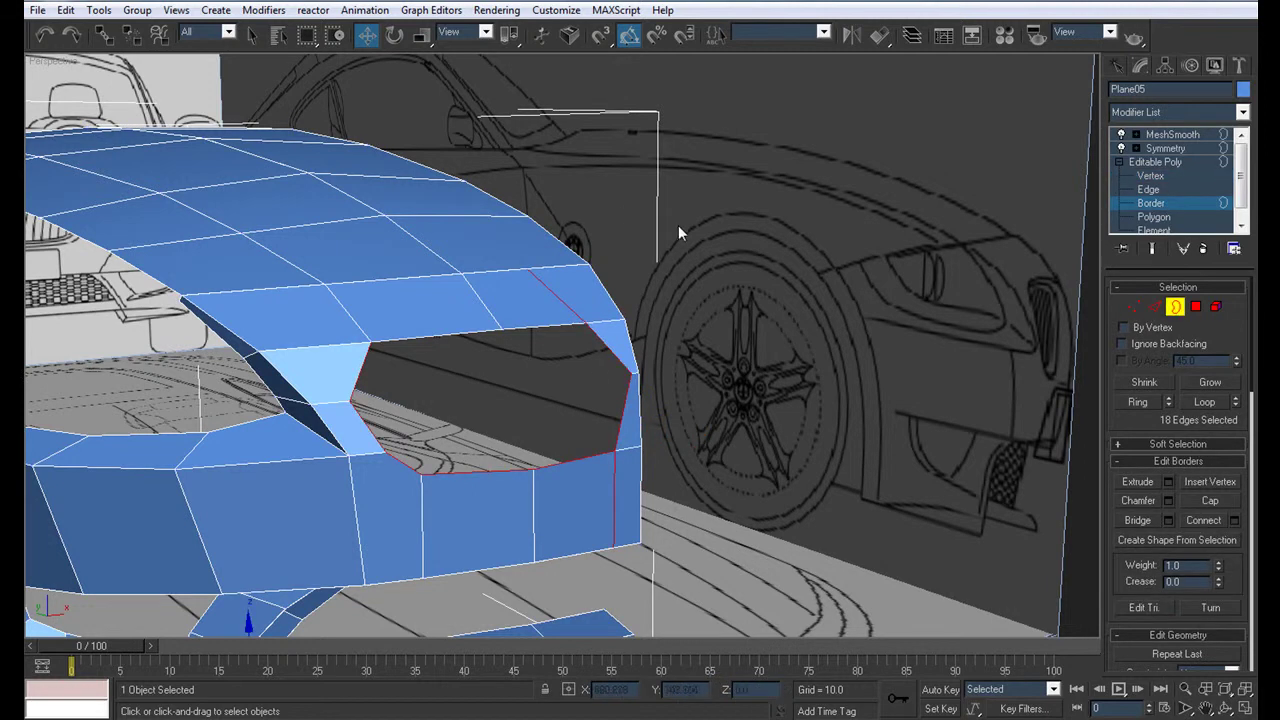
{"action": "left_click", "coordinate": [600, 343]}
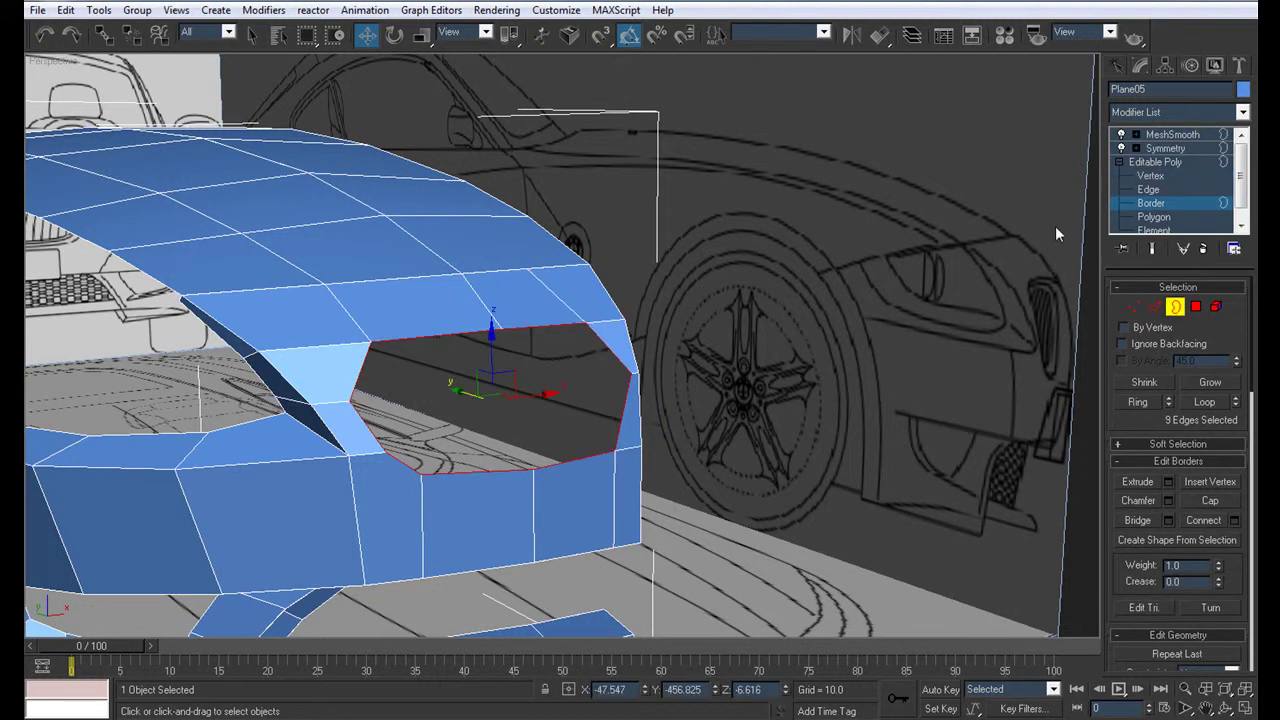
{"action": "left_click", "coordinate": [37, 10]}
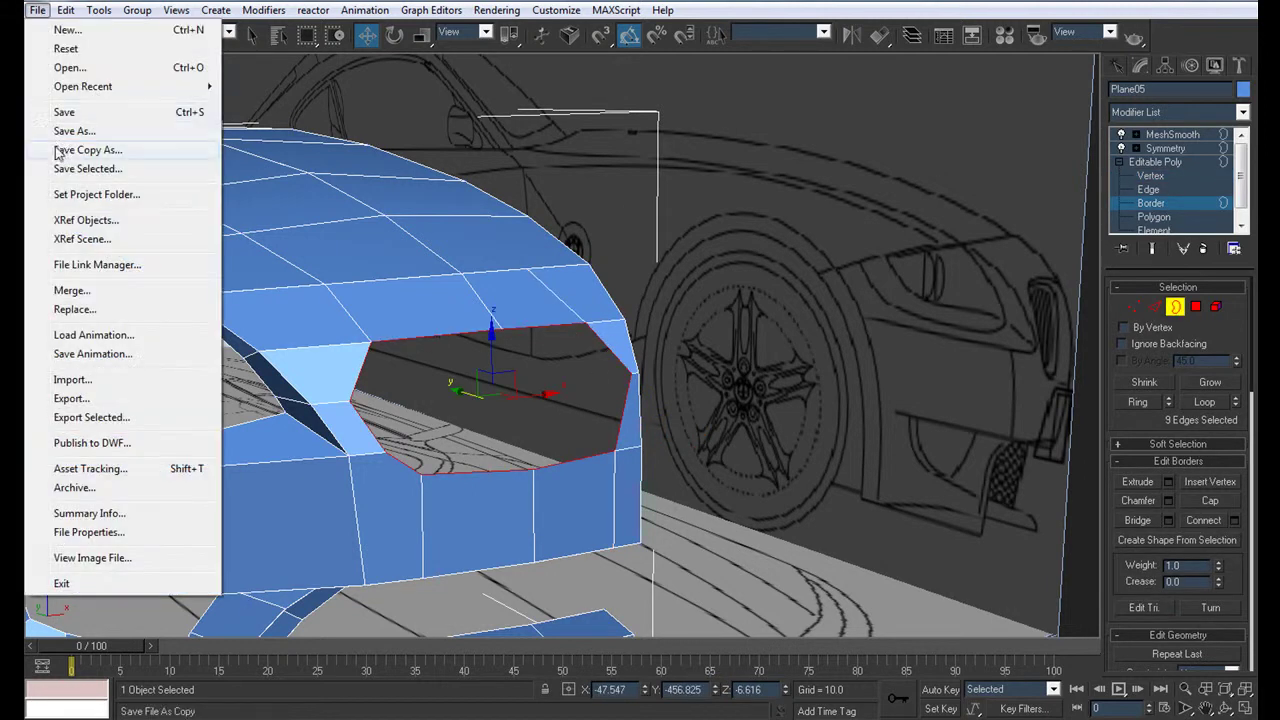
{"action": "left_click", "coordinate": [60, 131]}
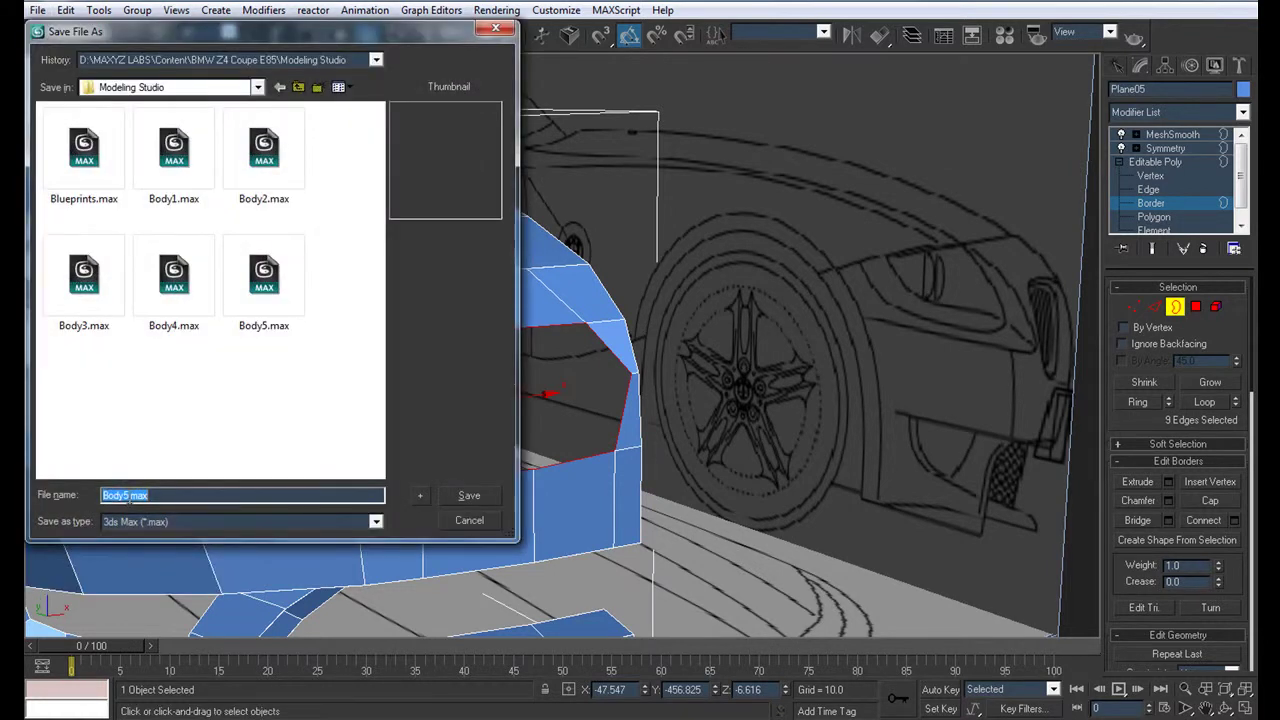
{"action": "left_click", "coordinate": [124, 495]}
{"action": "type", "text": "6"}
{"action": "key", "text": "Return"}
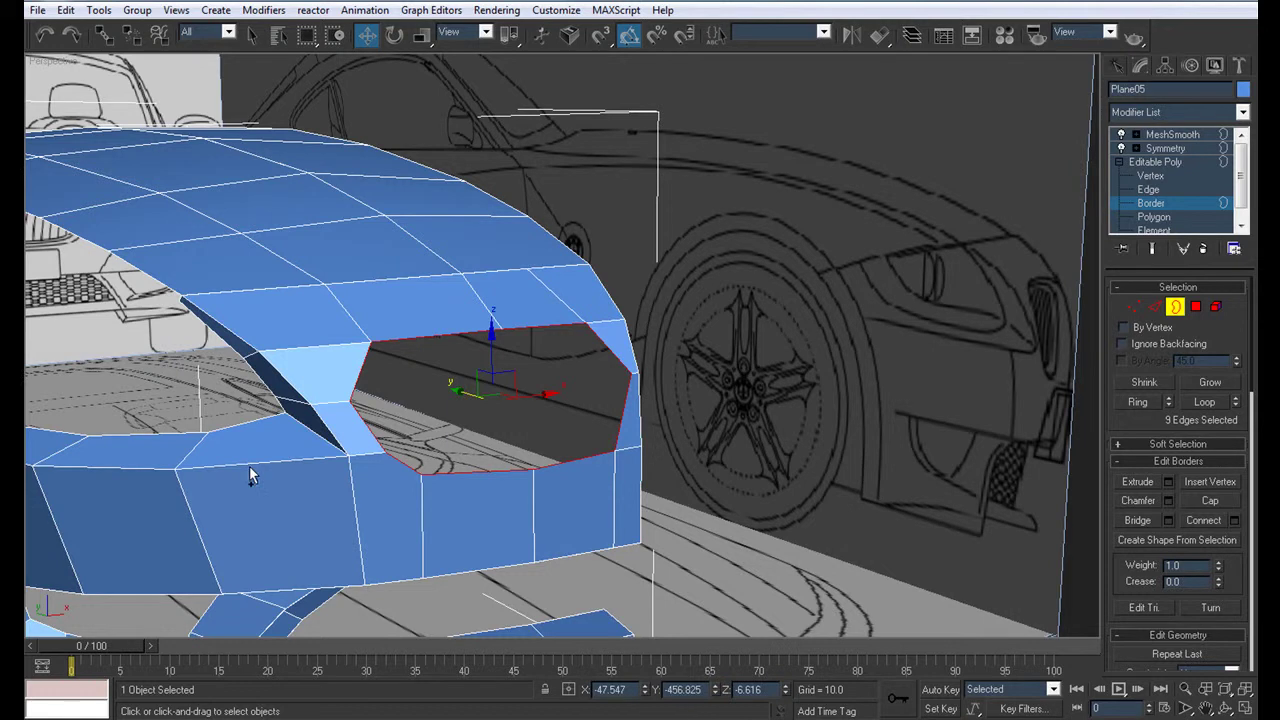
Chamfer the arch border, reselect it, and Shift-drag it inward to add polygons
{"action": "middle_click_drag", "start_coordinate": [335, 473], "coordinate": [503, 386], "text": "alt"}
{"action": "scroll", "coordinate": [547, 420], "scroll_direction": "up", "scroll_amount": 2}
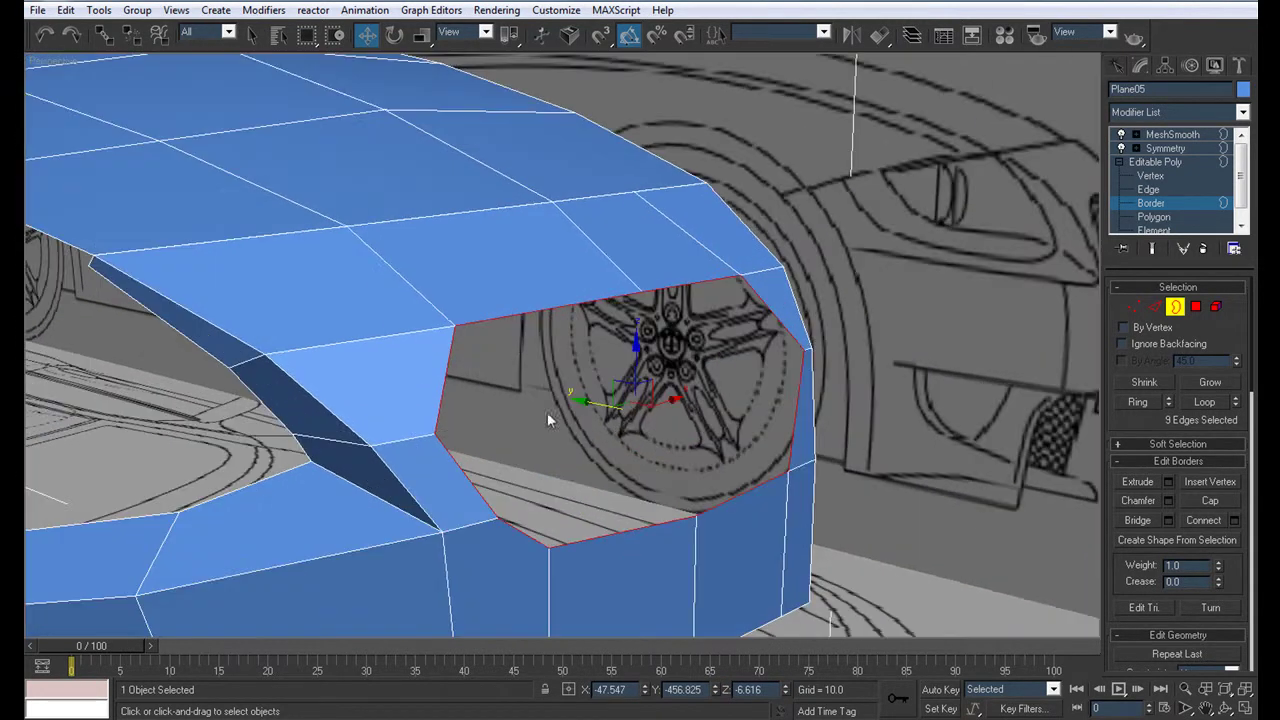
{"action": "left_click", "coordinate": [1168, 501]}
{"action": "left_click", "coordinate": [656, 386]}
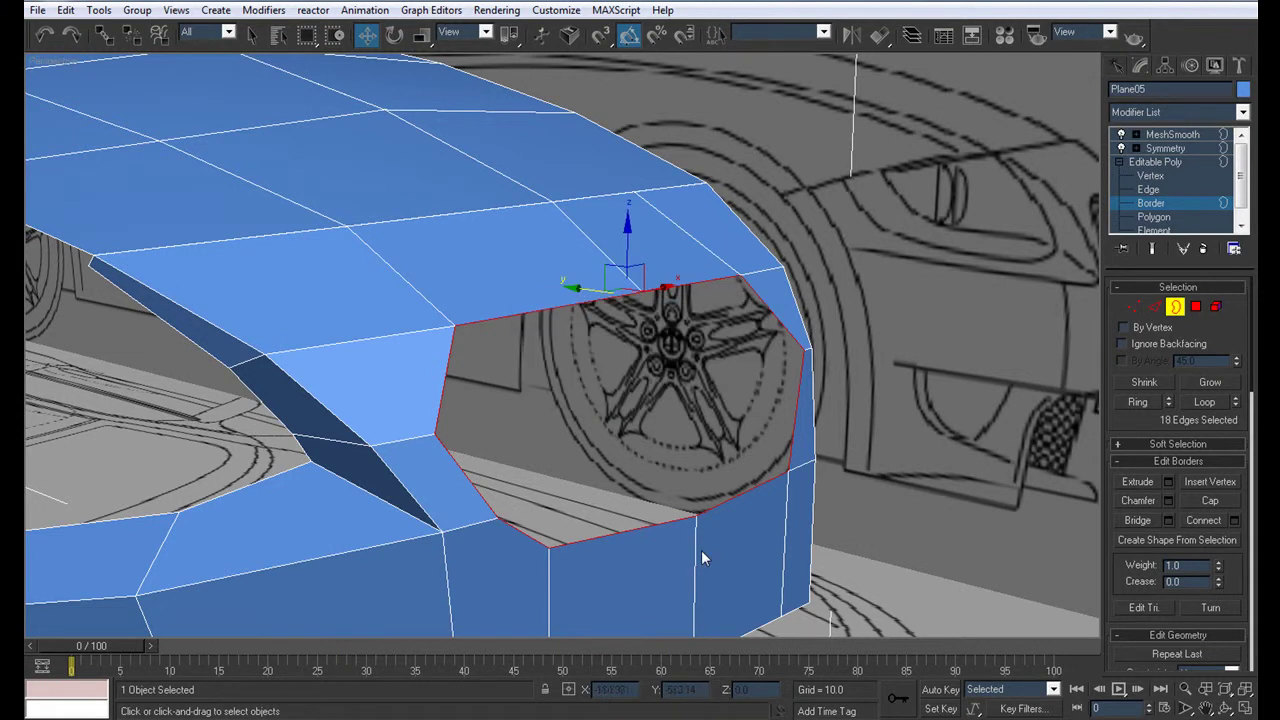
{"action": "left_click", "coordinate": [778, 348]}
{"action": "left_click", "coordinate": [782, 342]}
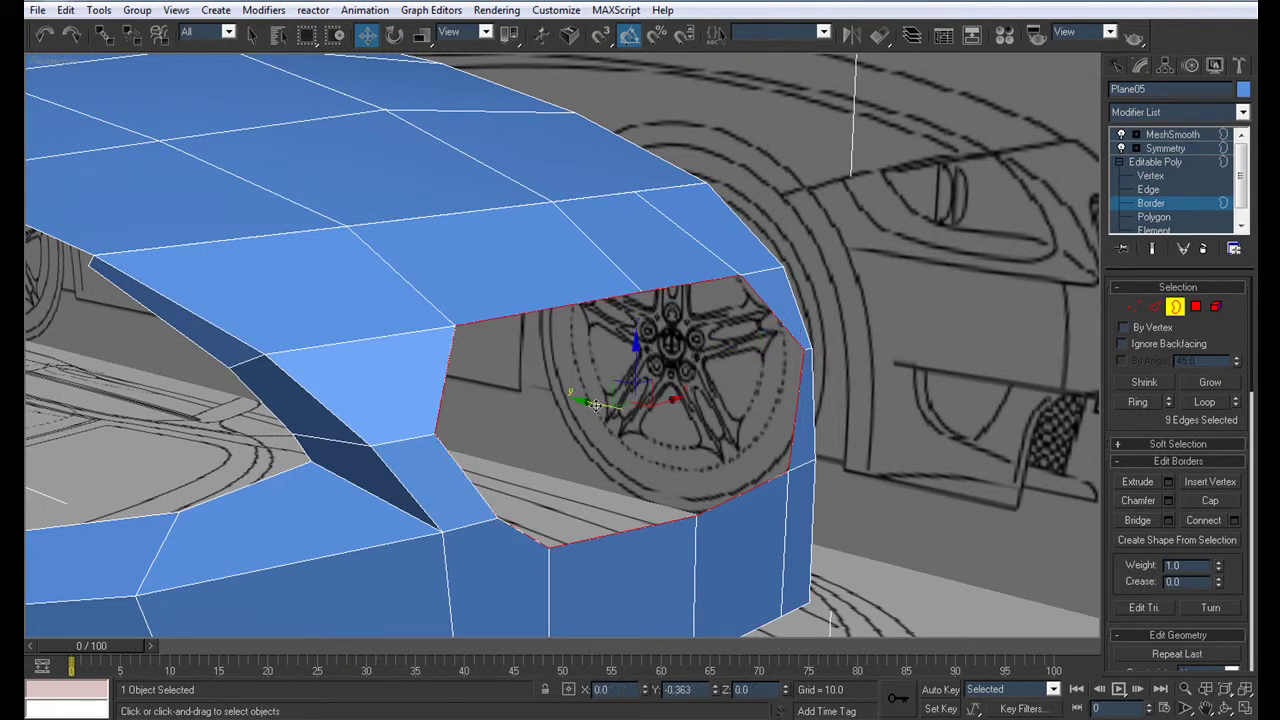
{"action": "left_click_drag", "start_coordinate": [593, 404], "coordinate": [494, 377], "text": "shift"}
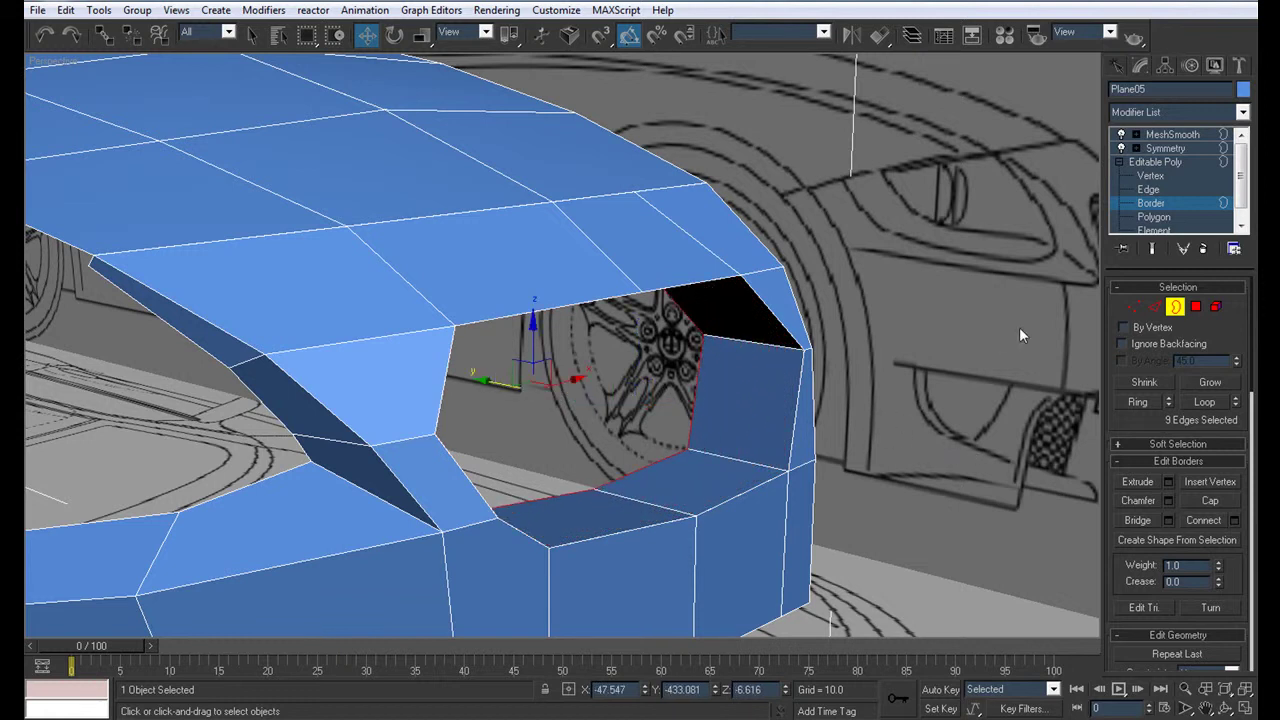
Ring an arch-sleeve edge, Connect it with 1 segment, and slide the new loop
{"action": "left_click", "coordinate": [1148, 190]}
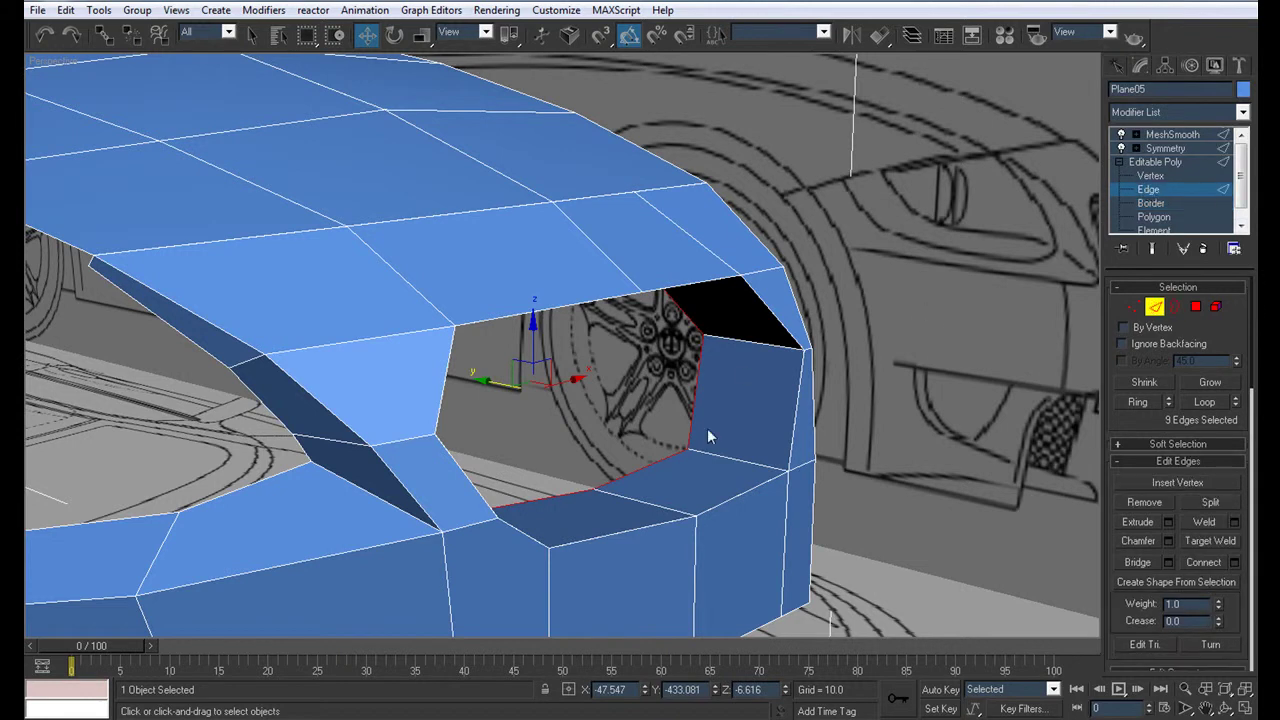
{"action": "left_click", "coordinate": [738, 458]}
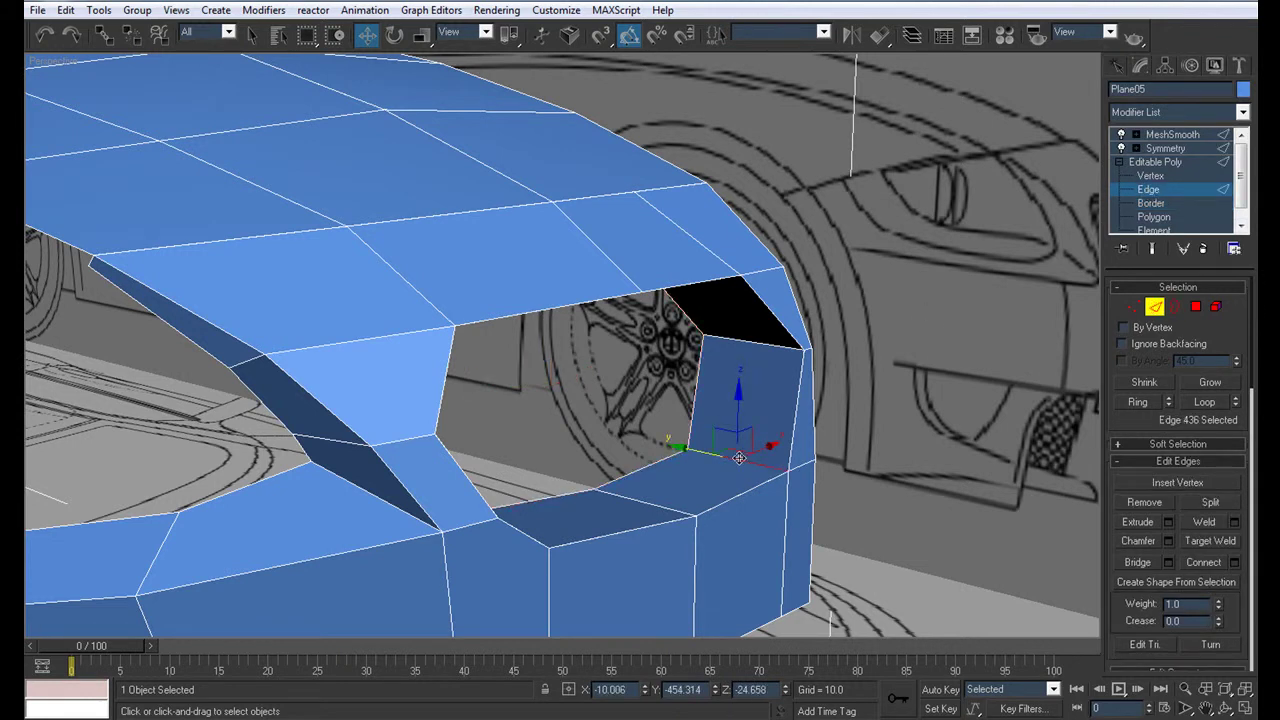
{"action": "middle_click_drag", "start_coordinate": [745, 447], "coordinate": [630, 367], "text": "alt"}
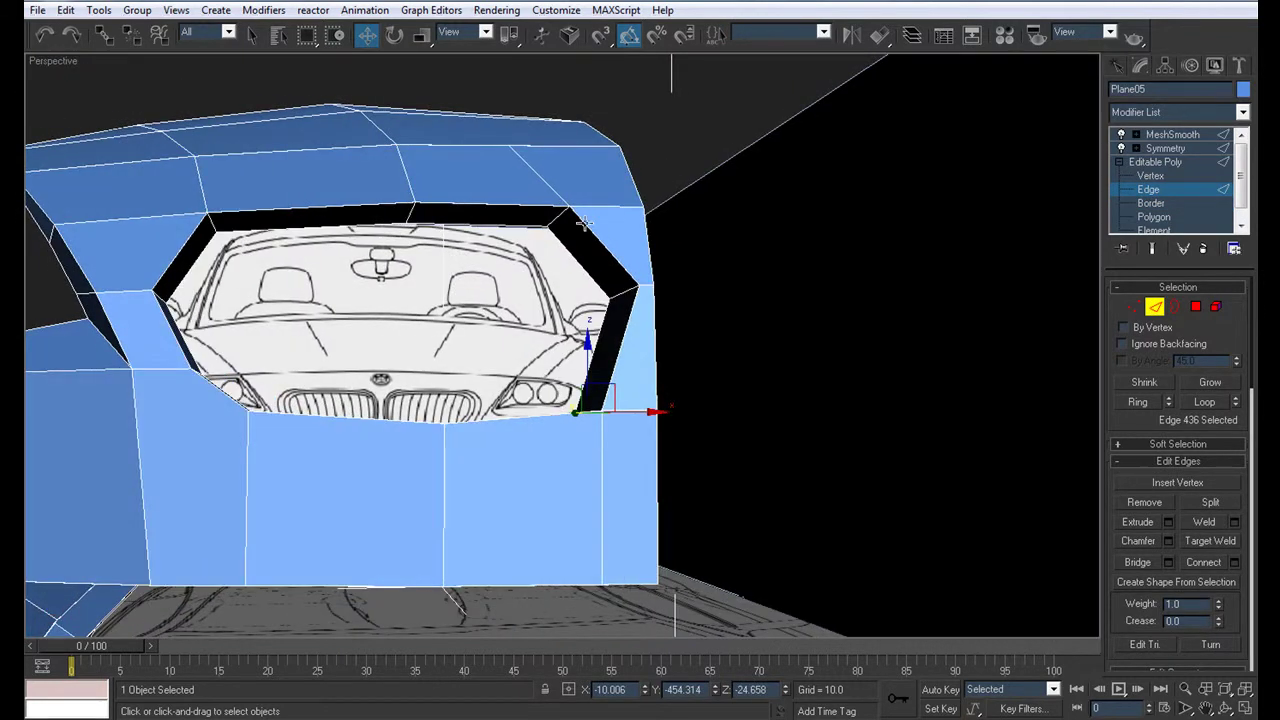
{"action": "middle_click_drag", "start_coordinate": [578, 227], "coordinate": [1106, 411], "text": "alt"}
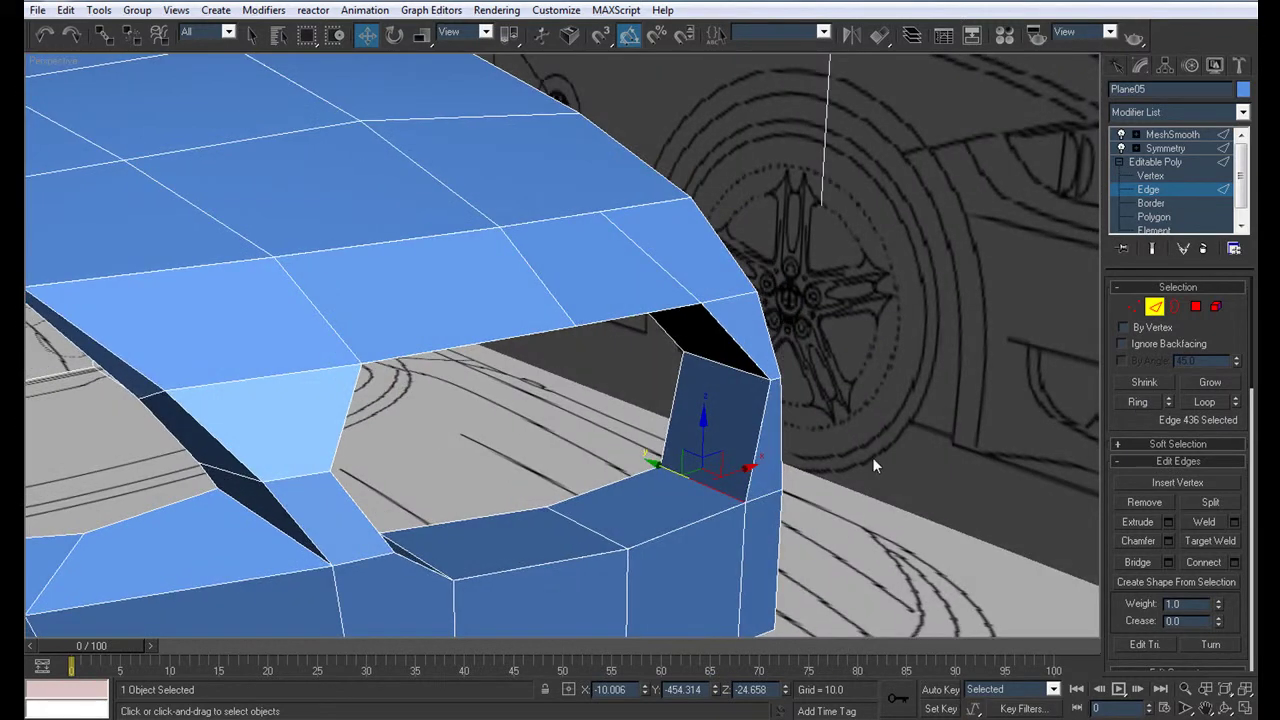
{"action": "left_click", "coordinate": [1137, 401]}
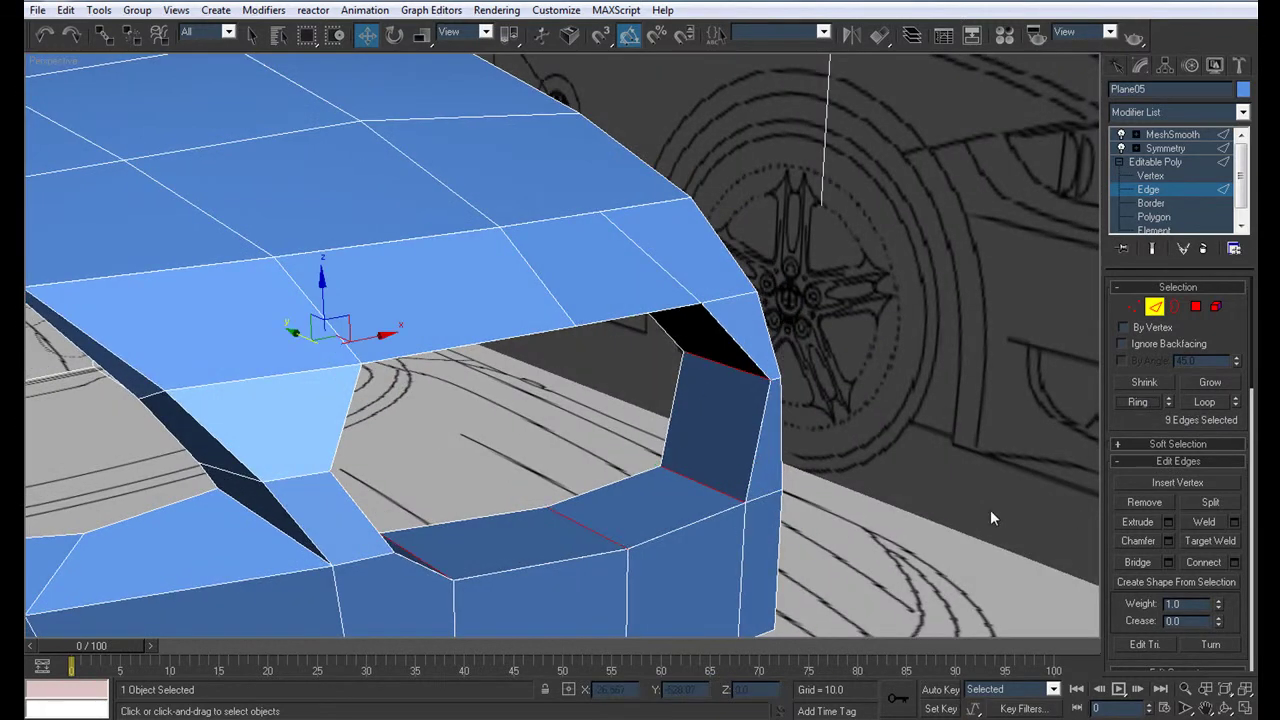
{"action": "left_click", "coordinate": [1220, 564]}
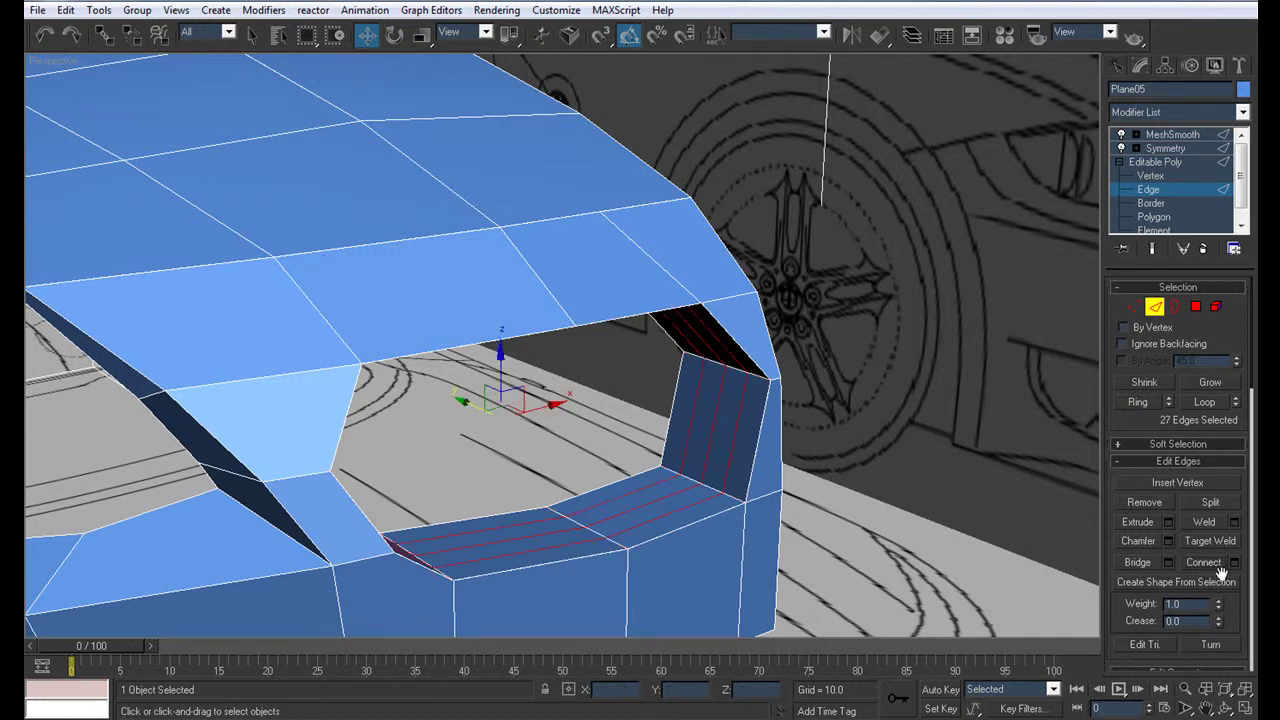
{"action": "left_click", "coordinate": [1235, 562]}
{"action": "left_click", "coordinate": [634, 358]}
{"action": "left_click", "coordinate": [634, 358]}
{"action": "left_click", "coordinate": [640, 430]}
{"action": "middle_click_drag", "start_coordinate": [612, 447], "coordinate": [715, 405], "text": "alt"}
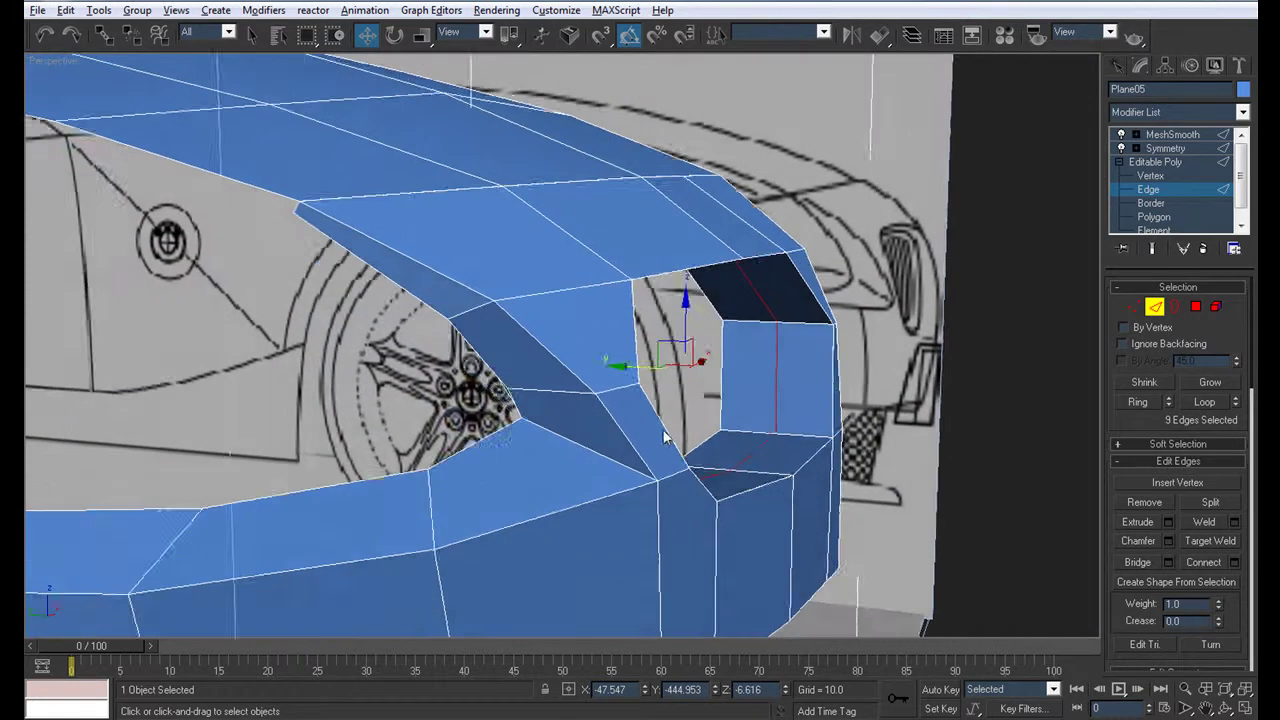
{"action": "left_click_drag", "start_coordinate": [620, 360], "coordinate": [670, 361]}
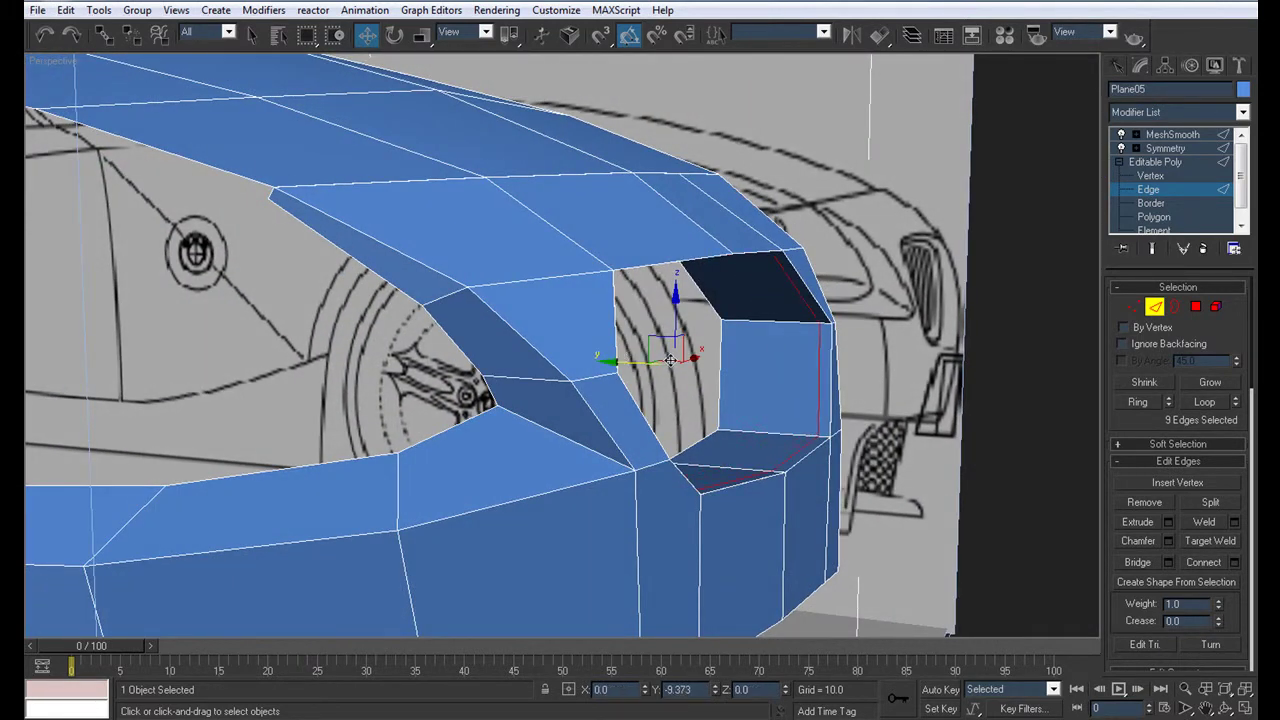
Uniform-scale the opening's outer rim to about 97–99%
{"action": "middle_click_drag", "start_coordinate": [670, 360], "coordinate": [752, 420], "text": "alt"}
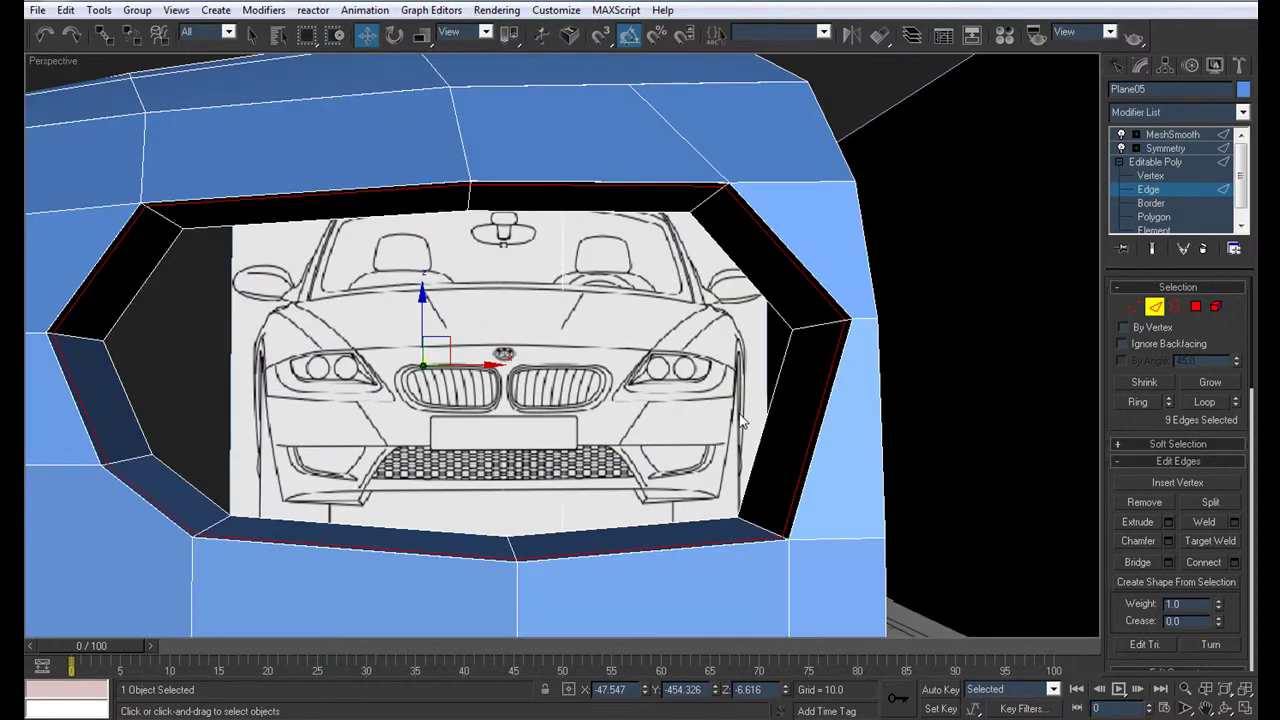
{"action": "key", "text": "r"}
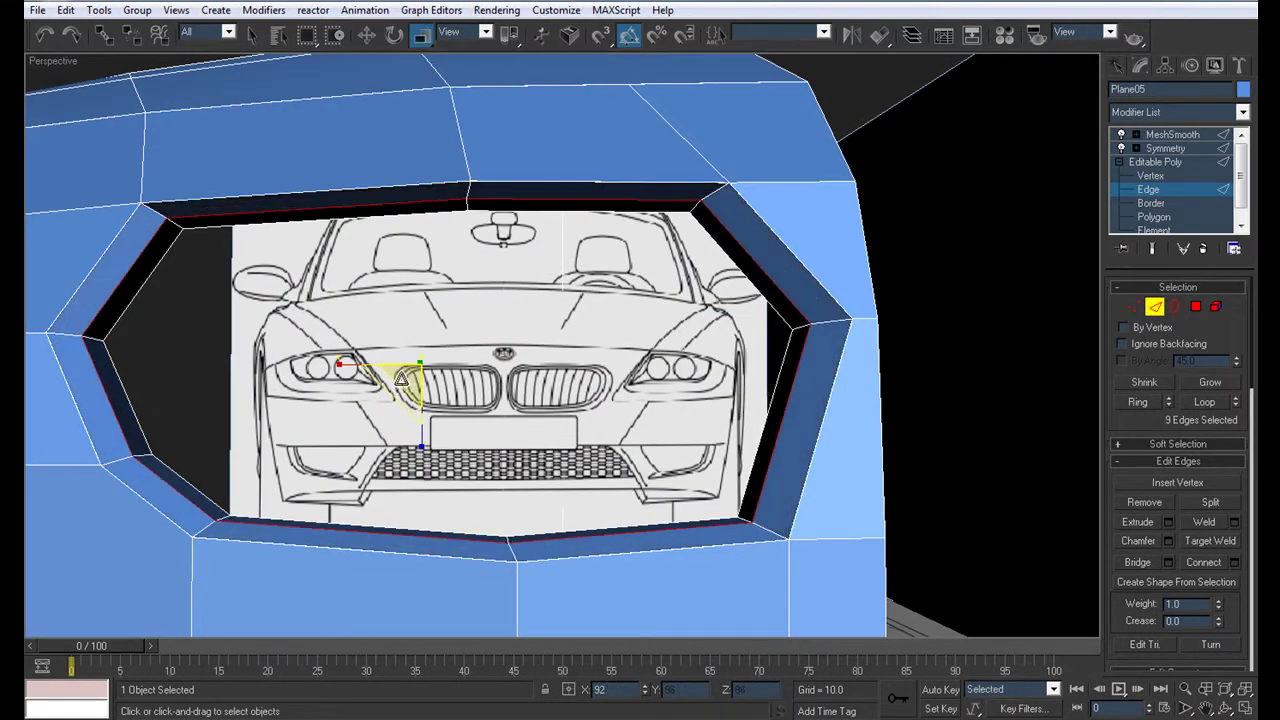
{"action": "key", "text": "alt+w"}
{"action": "scroll", "coordinate": [772, 268], "scroll_direction": "up", "scroll_amount": 1}
{"action": "scroll", "coordinate": [772, 268], "scroll_direction": "up", "scroll_amount": 2}
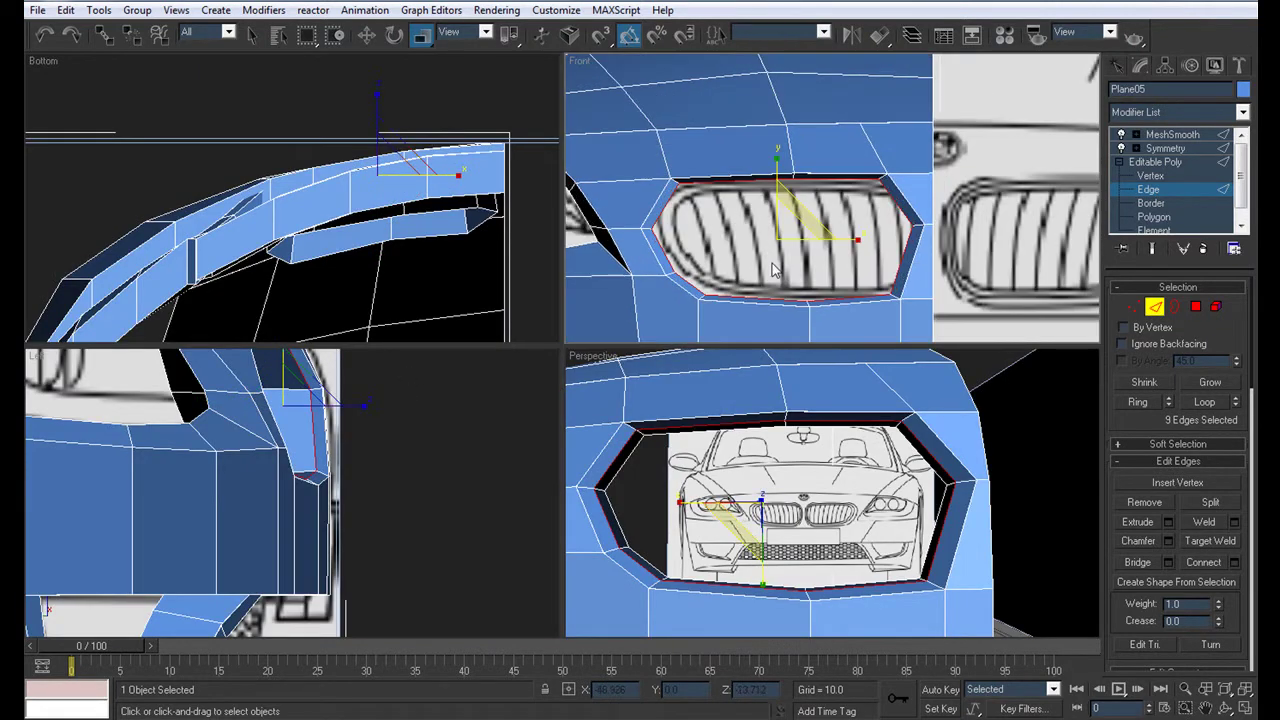
{"action": "left_click_drag", "start_coordinate": [788, 232], "coordinate": [789, 233]}
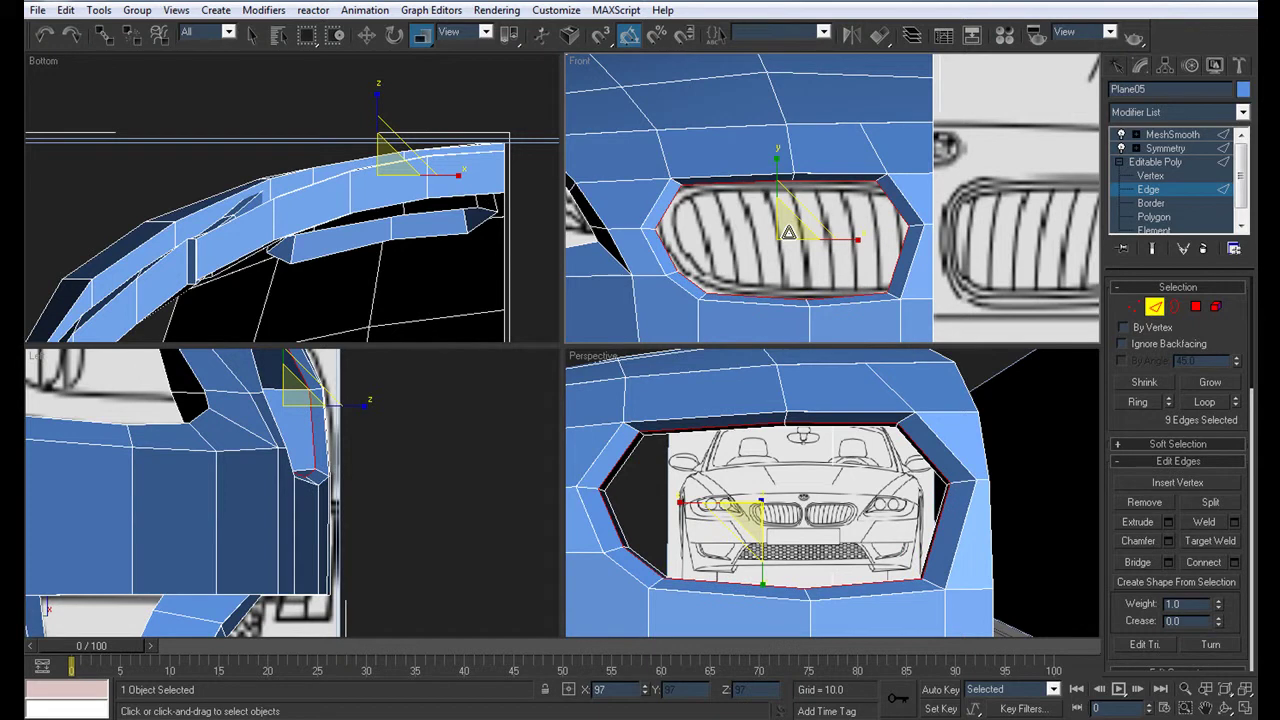
{"action": "left_click_drag", "start_coordinate": [788, 232], "coordinate": [790, 231]}
Check the front against the blueprints in See-Through, then maximize solid Perspective
{"action": "mouse_move", "coordinate": [820, 470]}
{"action": "middle_mouse_down", "text": "alt"}
{"action": "mouse_move", "coordinate": [783, 485]}
{"action": "mouse_move", "coordinate": [846, 472]}
{"action": "mouse_move", "coordinate": [828, 383]}
{"action": "middle_mouse_up", "text": "alt"}
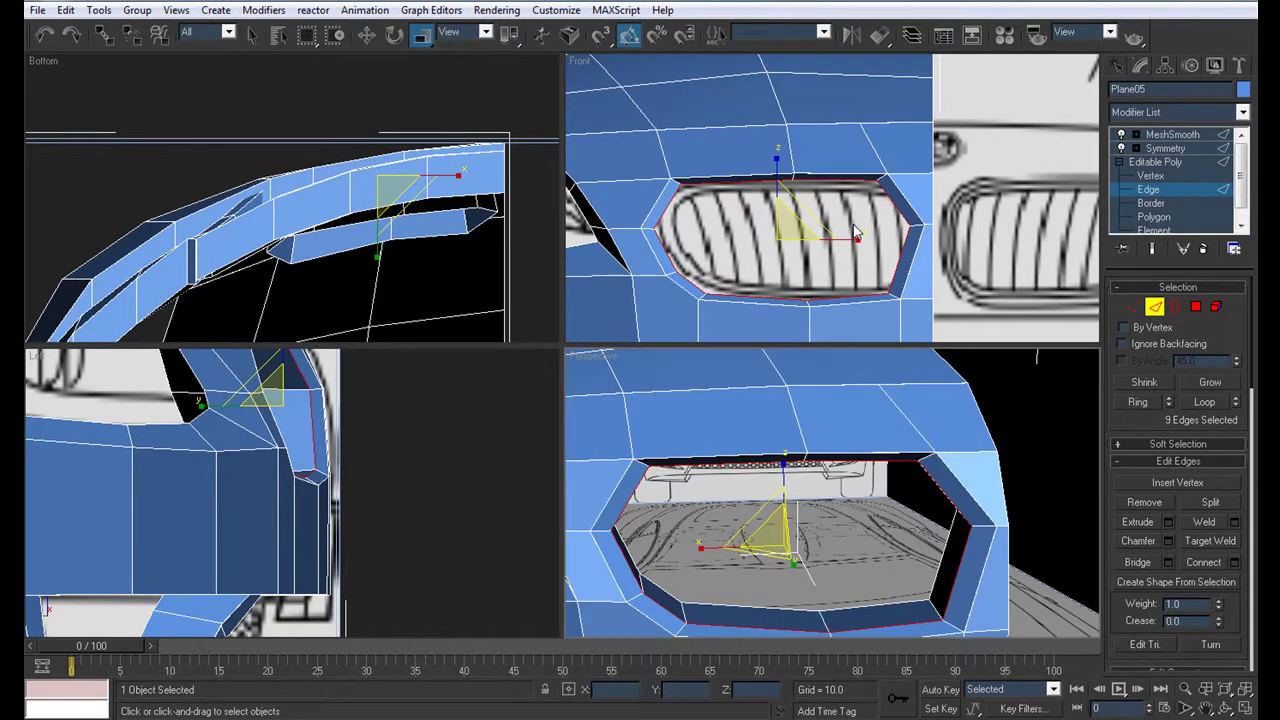
{"action": "key", "text": "alt+x"}
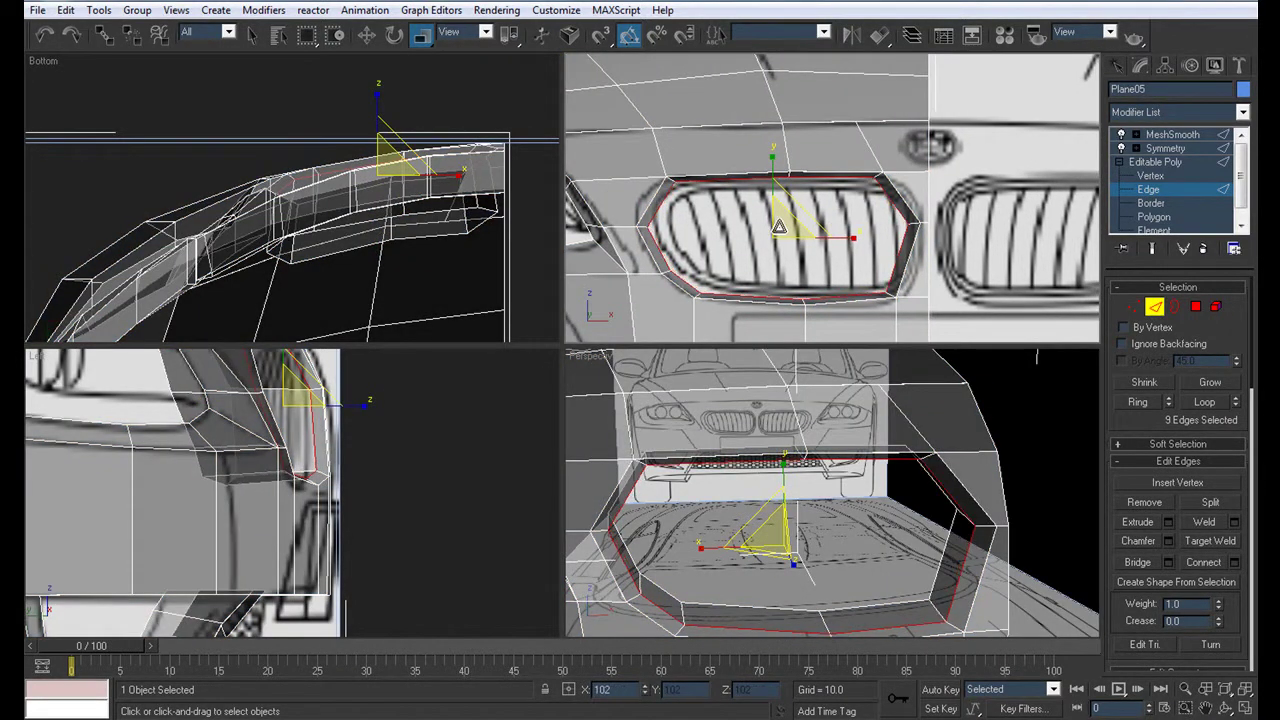
{"action": "mouse_move", "coordinate": [854, 512]}
{"action": "middle_mouse_down", "text": "alt"}
{"action": "mouse_move", "coordinate": [882, 463]}
{"action": "mouse_move", "coordinate": [820, 478]}
{"action": "mouse_move", "coordinate": [898, 518]}
{"action": "middle_mouse_up", "text": "alt"}
{"action": "key", "text": "alt+x"}
{"action": "key", "text": "alt+w"}
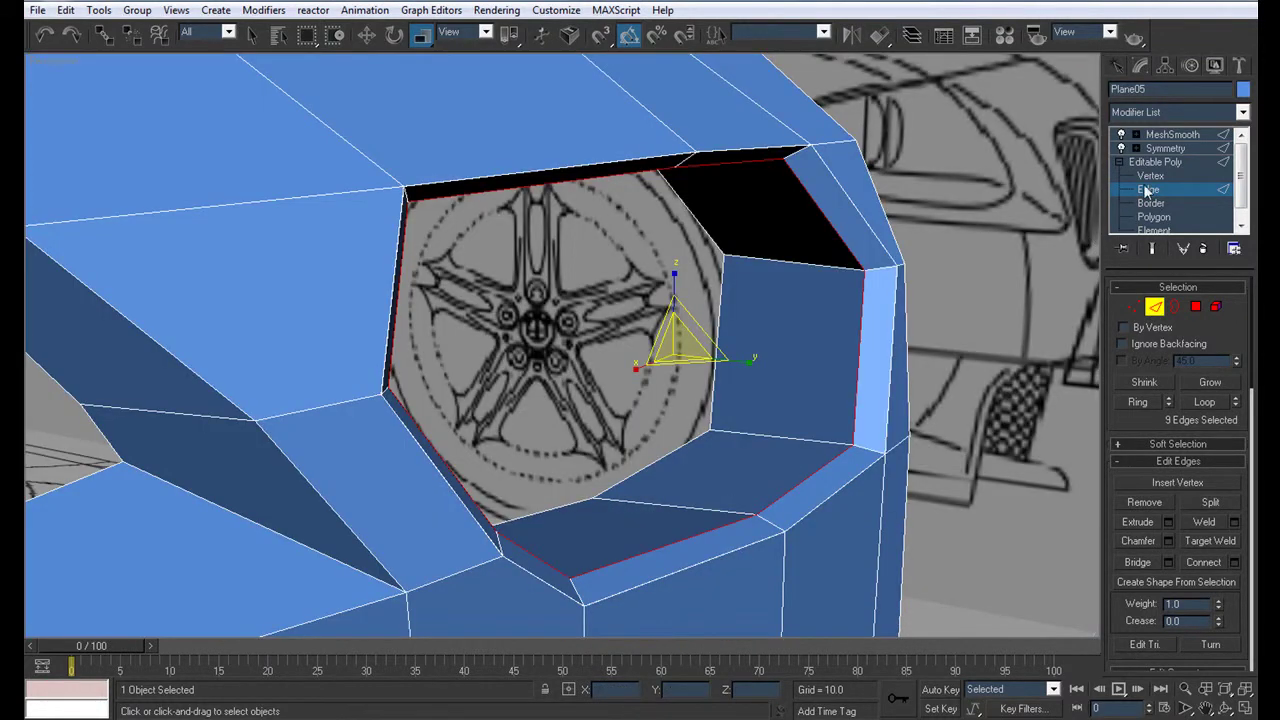
Preview the smoothed mesh, try an edge ring at the arch top, then clear it
{"action": "left_click", "coordinate": [1147, 190]}
{"action": "key", "text": "q"}
{"action": "key", "text": "Page_Up"}
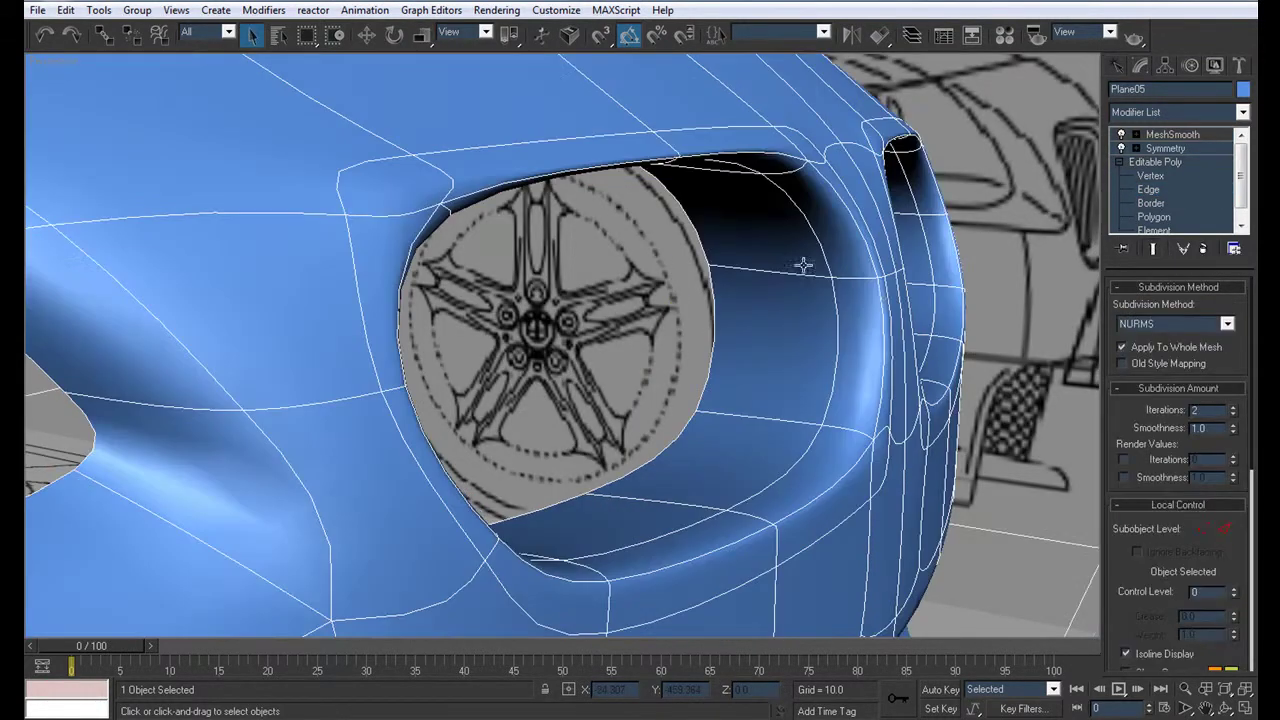
{"action": "left_click", "coordinate": [1148, 189]}
{"action": "left_click", "coordinate": [810, 262]}
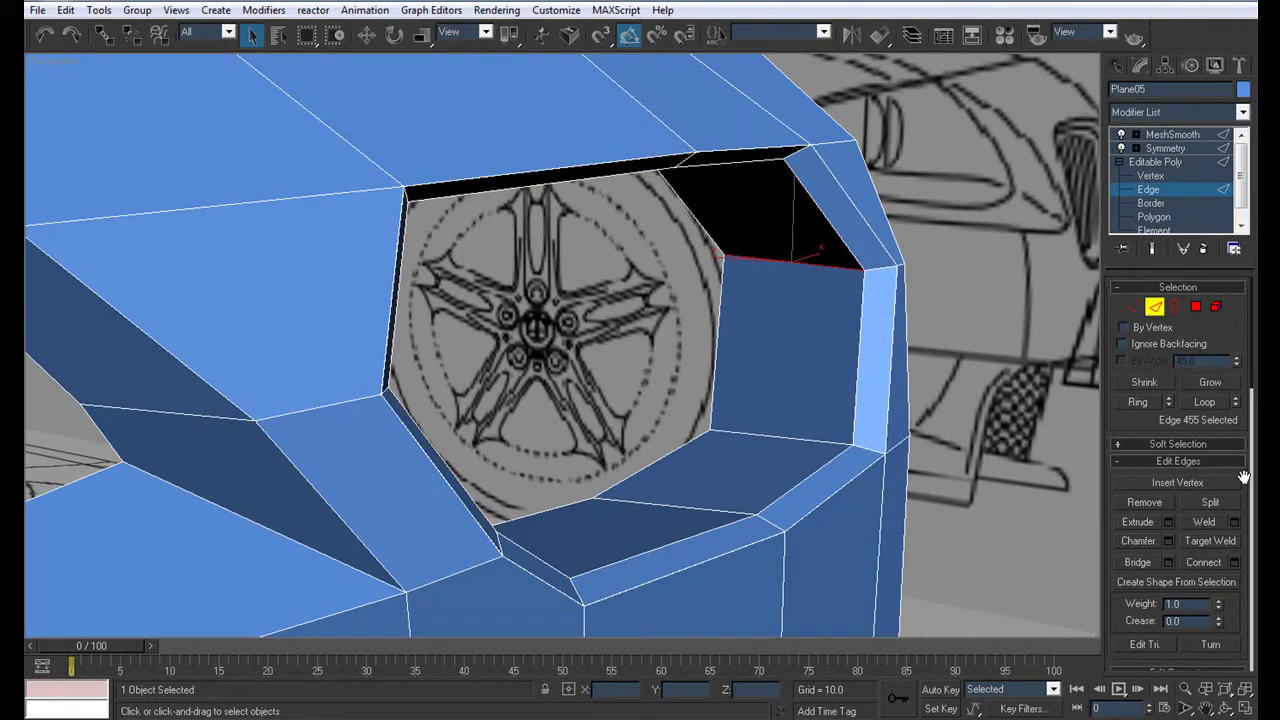
{"action": "left_click", "coordinate": [1138, 401]}
{"action": "mouse_move", "coordinate": [678, 320]}
{"action": "middle_mouse_down", "text": "alt"}
{"action": "mouse_move", "coordinate": [610, 299]}
{"action": "mouse_move", "coordinate": [671, 328]}
{"action": "middle_mouse_up", "text": "alt"}
{"action": "key", "text": "alt"}
{"action": "left_click", "coordinate": [885, 329]}
{"action": "mouse_move", "coordinate": [885, 329]}
{"action": "middle_mouse_down", "text": "alt"}
{"action": "mouse_move", "coordinate": [791, 329]}
{"action": "mouse_move", "coordinate": [872, 310]}
{"action": "mouse_move", "coordinate": [770, 302]}
{"action": "mouse_move", "coordinate": [908, 323]}
{"action": "middle_mouse_up", "text": "alt"}
{"action": "scroll", "coordinate": [908, 323], "scroll_direction": "up", "scroll_amount": 1}
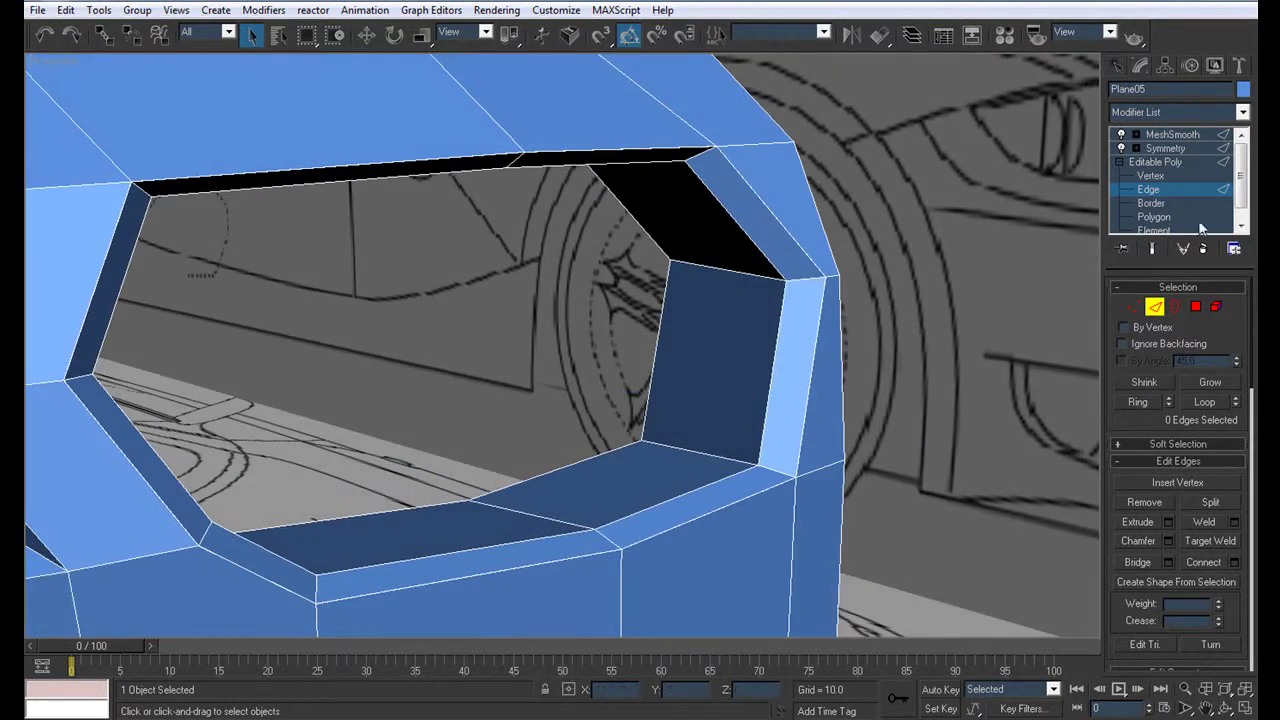
Select the nine inner wheel-arch rim polygons at Polygon level
{"action": "left_click", "coordinate": [1155, 217]}
{"action": "left_click", "coordinate": [758, 320]}
{"action": "left_click", "coordinate": [678, 227], "text": "ctrl"}
{"action": "mouse_move", "coordinate": [678, 227]}
{"action": "middle_mouse_down", "text": "alt"}
{"action": "mouse_move", "coordinate": [629, 220]}
{"action": "mouse_move", "coordinate": [843, 363]}
{"action": "middle_mouse_up", "text": "alt"}
{"action": "left_click", "coordinate": [603, 209], "text": "ctrl"}
{"action": "left_click", "coordinate": [544, 224], "text": "ctrl"}
{"action": "middle_click_drag", "start_coordinate": [544, 224], "coordinate": [274, 333], "text": "alt"}
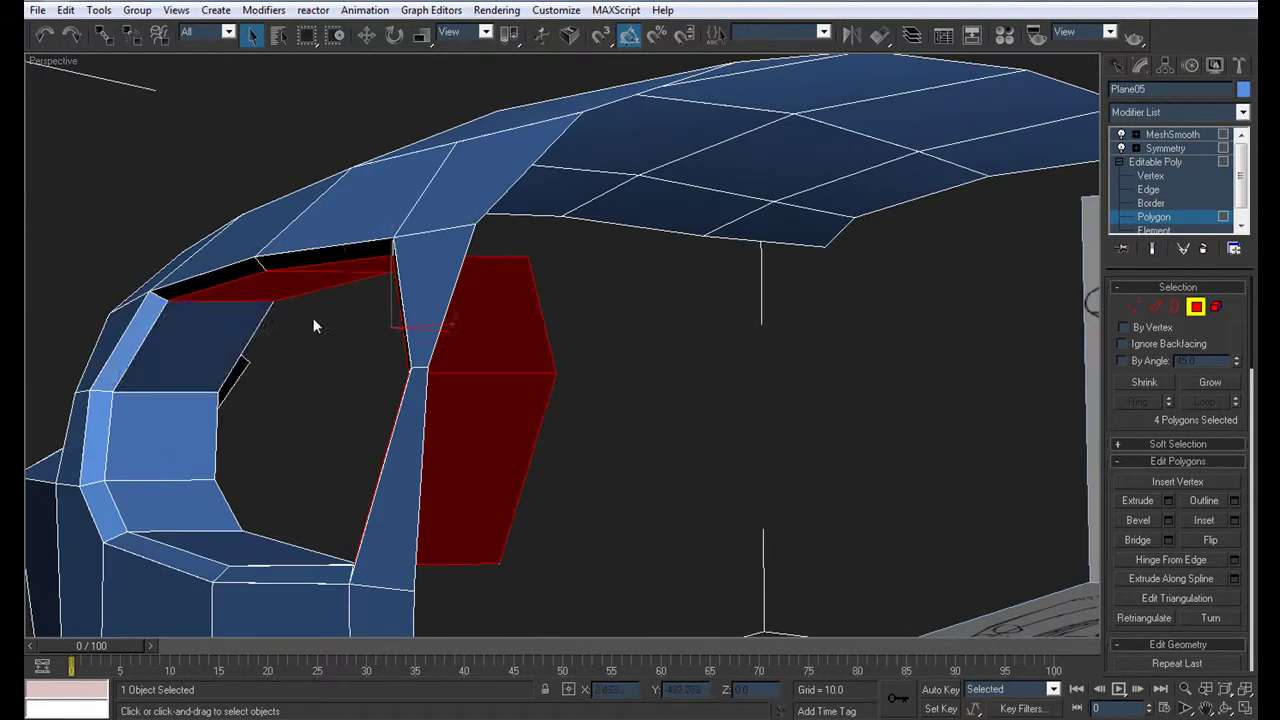
{"action": "left_click", "coordinate": [214, 339], "text": "ctrl"}
{"action": "left_click", "coordinate": [191, 409], "text": "ctrl"}
{"action": "left_click", "coordinate": [180, 513], "text": "ctrl"}
{"action": "left_click", "coordinate": [234, 540], "text": "ctrl"}
{"action": "mouse_move", "coordinate": [234, 490]}
{"action": "middle_mouse_down", "text": "alt"}
{"action": "mouse_move", "coordinate": [754, 607]}
{"action": "mouse_move", "coordinate": [614, 543]}
{"action": "mouse_move", "coordinate": [463, 503]}
{"action": "mouse_move", "coordinate": [1035, 580]}
{"action": "middle_mouse_up", "text": "alt"}
{"action": "left_click", "coordinate": [754, 607], "text": "ctrl"}
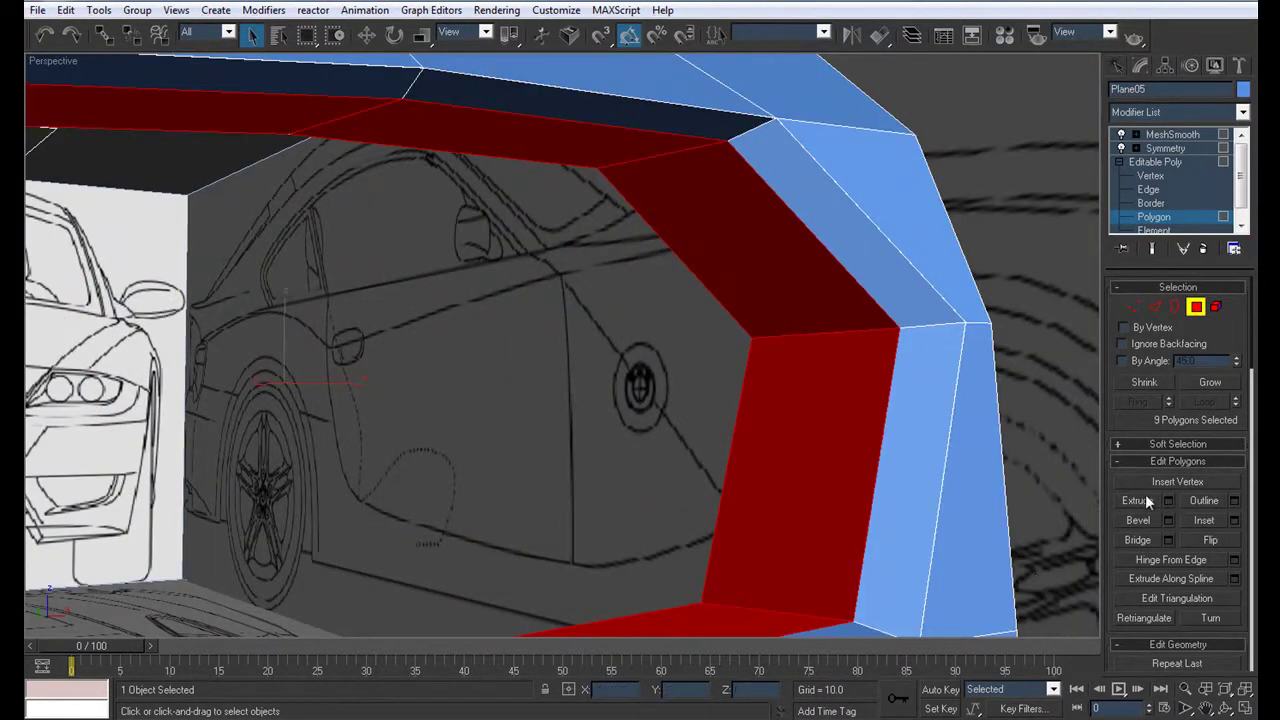
Shift-scale the arch polygons to 90/90/100 and clone them to a new element
{"action": "key", "text": "r"}
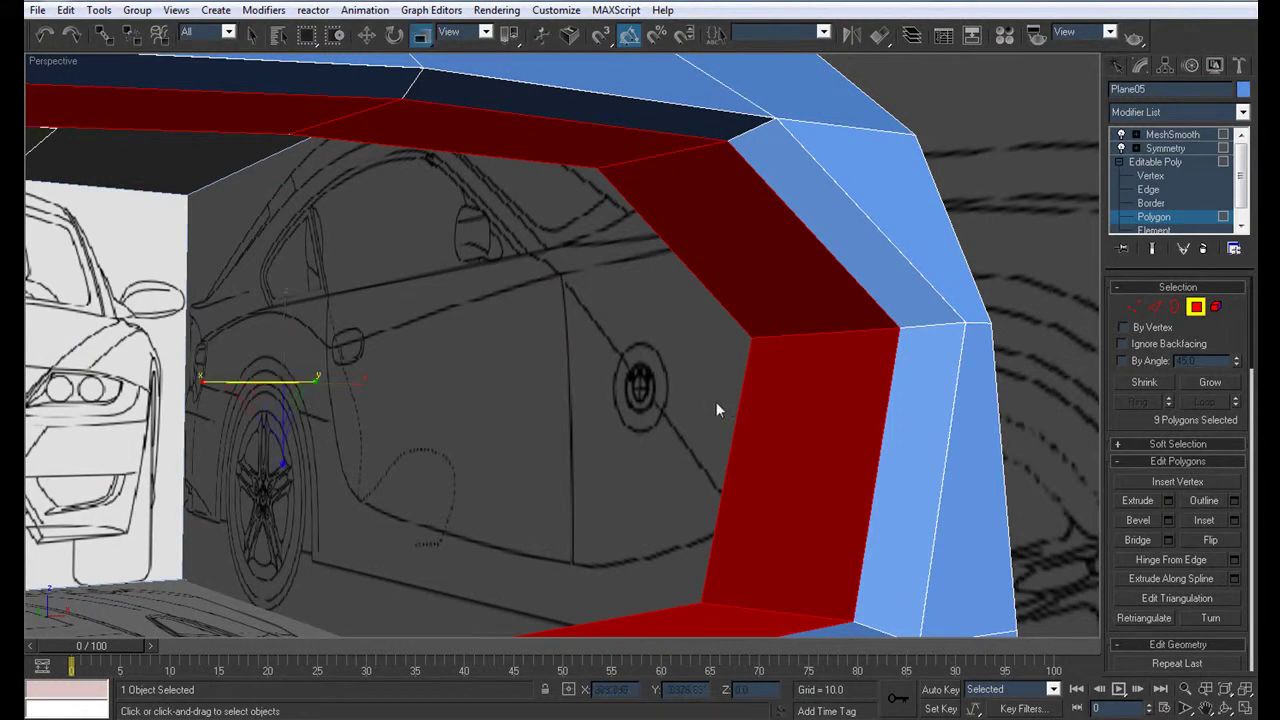
{"action": "mouse_move", "coordinate": [737, 417]}
{"action": "middle_mouse_down", "text": "alt"}
{"action": "mouse_move", "coordinate": [691, 429]}
{"action": "mouse_move", "coordinate": [885, 371]}
{"action": "middle_mouse_up", "text": "alt"}
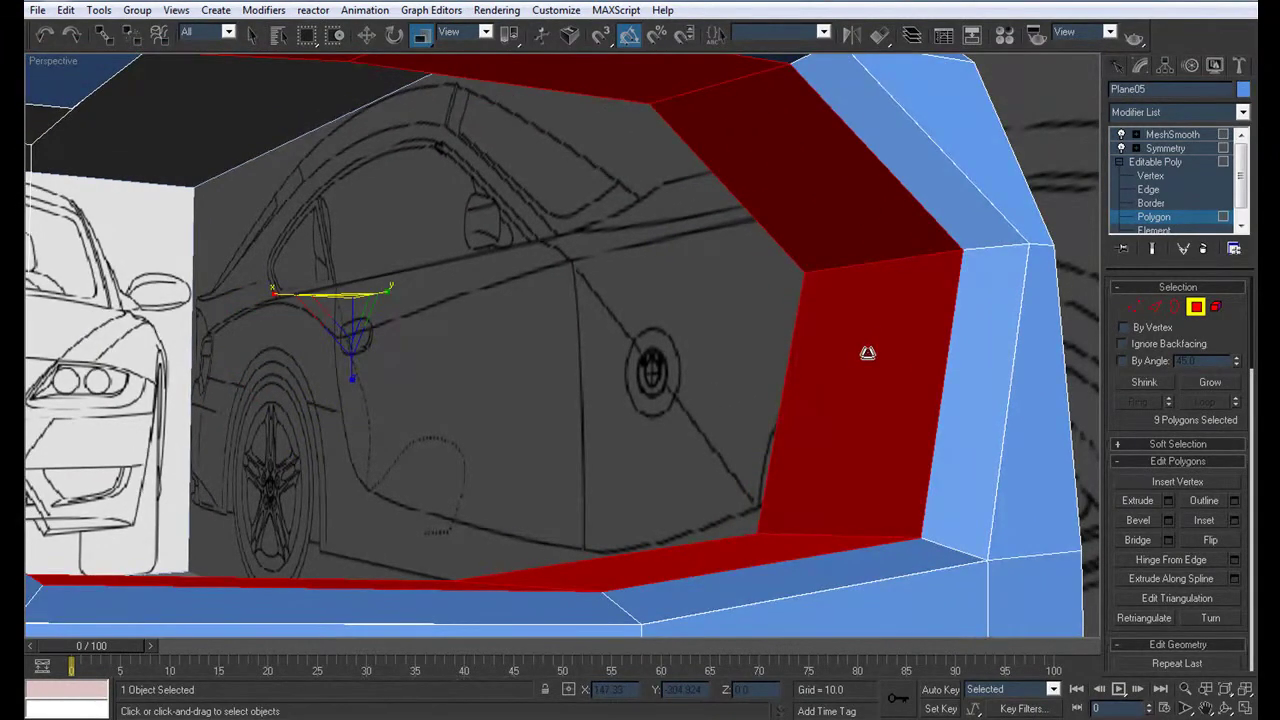
{"action": "left_click_drag", "start_coordinate": [868, 354], "coordinate": [869, 354]}
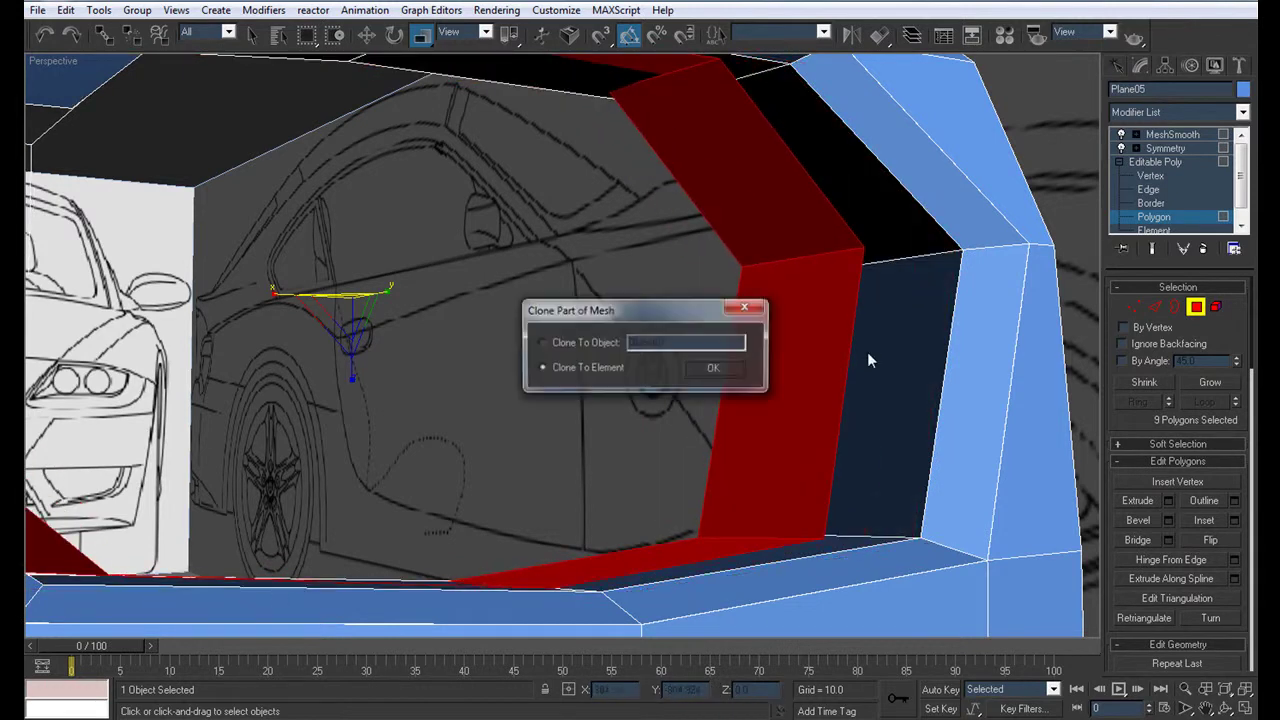
{"action": "left_click", "coordinate": [714, 368]}
Clone the nine selected opening polygons into a separate element with Clone To Element
{"action": "key", "text": "alt+w"}
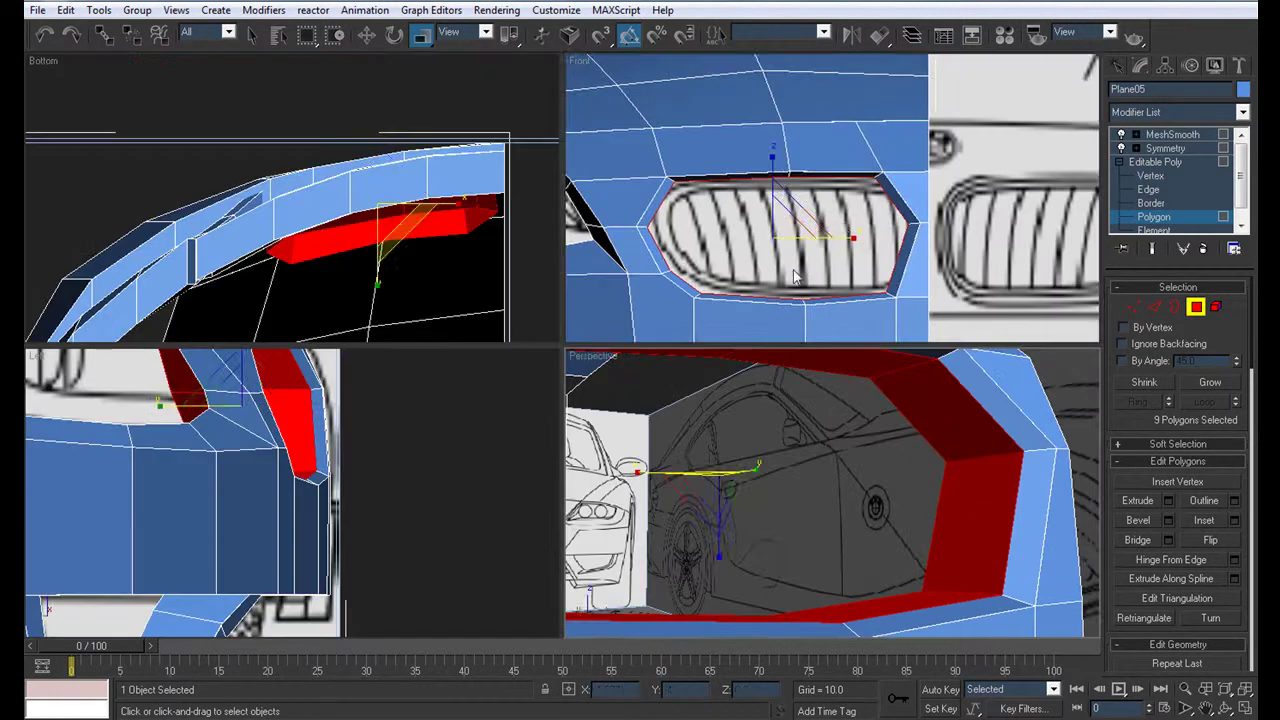
{"action": "scroll", "coordinate": [843, 224], "scroll_direction": "up", "scroll_amount": 2}
{"action": "key", "text": "alt+w"}
{"action": "scroll", "coordinate": [620, 296], "scroll_direction": "up", "scroll_amount": 3}
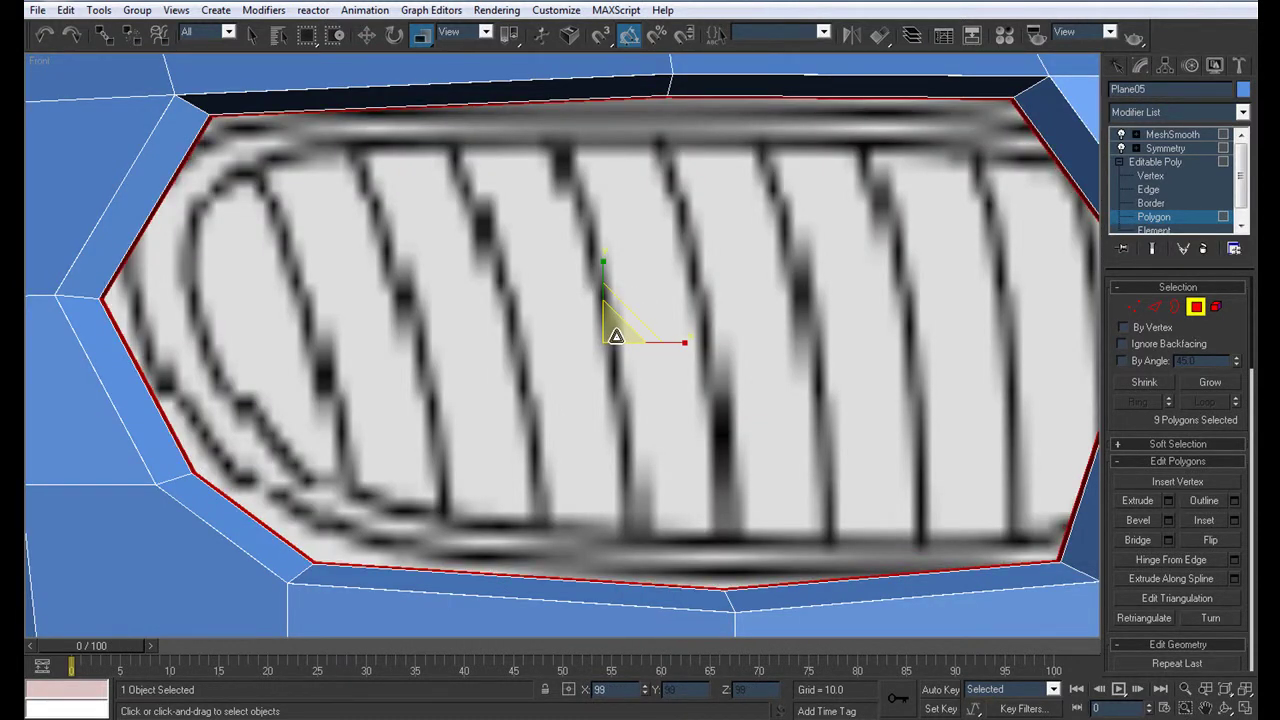
{"action": "left_click", "coordinate": [616, 336], "text": "shift"}
{"action": "left_click", "coordinate": [705, 384]}
Turn off see-through display and orbit the perspective view to inspect the cloned polygon ring
{"action": "key", "text": "alt+w"}
{"action": "mouse_move", "coordinate": [744, 467]}
{"action": "middle_mouse_down", "text": "alt"}
{"action": "mouse_move", "coordinate": [858, 516]}
{"action": "mouse_move", "coordinate": [675, 454]}
{"action": "mouse_move", "coordinate": [677, 480]}
{"action": "middle_mouse_up", "text": "alt"}
{"action": "key", "text": "alt+x"}
{"action": "key", "text": "alt+w"}
{"action": "scroll", "coordinate": [677, 480], "scroll_direction": "up", "scroll_amount": 5}
{"action": "mouse_move", "coordinate": [805, 484]}
{"action": "middle_mouse_down", "text": "alt"}
{"action": "mouse_move", "coordinate": [877, 457]}
{"action": "mouse_move", "coordinate": [481, 385]}
{"action": "mouse_move", "coordinate": [381, 278]}
{"action": "mouse_move", "coordinate": [428, 340]}
{"action": "middle_mouse_up", "text": "alt"}
{"action": "key", "text": "w"}
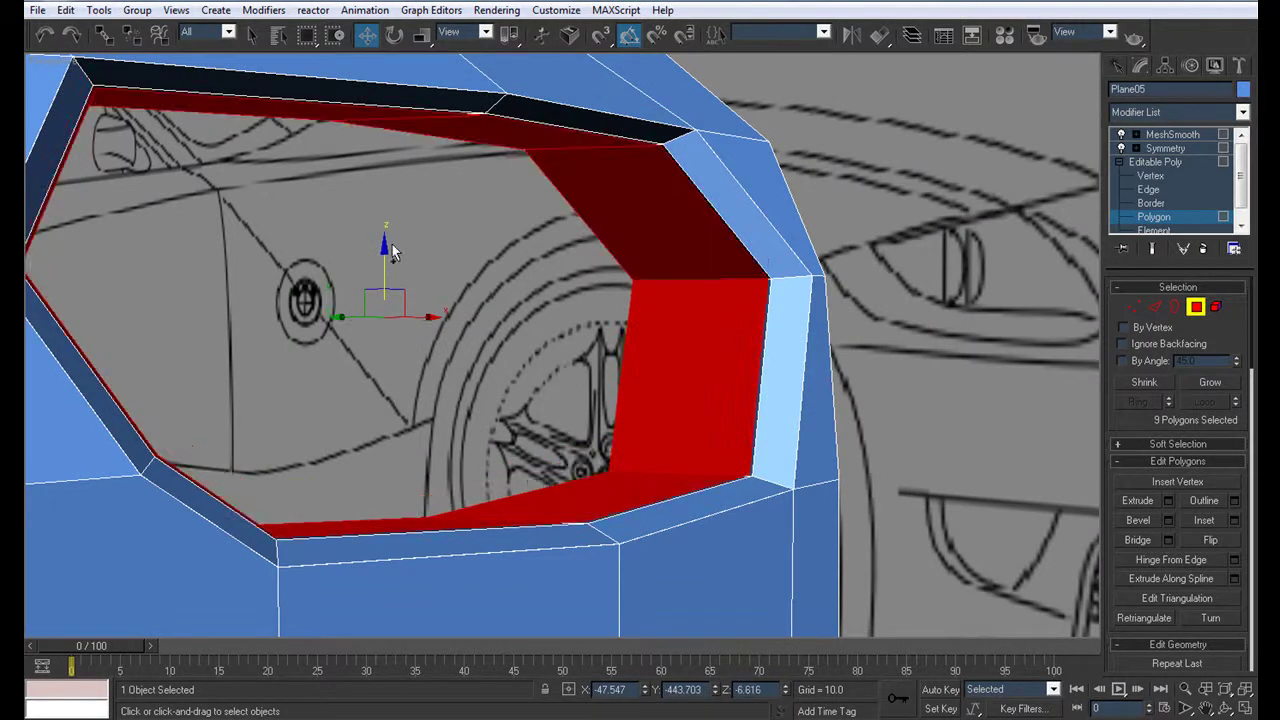
{"action": "scroll", "coordinate": [428, 340], "scroll_direction": "up", "scroll_amount": 5}
{"action": "mouse_move", "coordinate": [535, 368]}
{"action": "middle_mouse_down", "text": "alt"}
{"action": "mouse_move", "coordinate": [694, 349]}
{"action": "mouse_move", "coordinate": [683, 331]}
{"action": "mouse_move", "coordinate": [300, 376]}
{"action": "mouse_move", "coordinate": [352, 363]}
{"action": "mouse_move", "coordinate": [352, 380]}
{"action": "mouse_move", "coordinate": [372, 352]}
{"action": "middle_mouse_up", "text": "alt"}
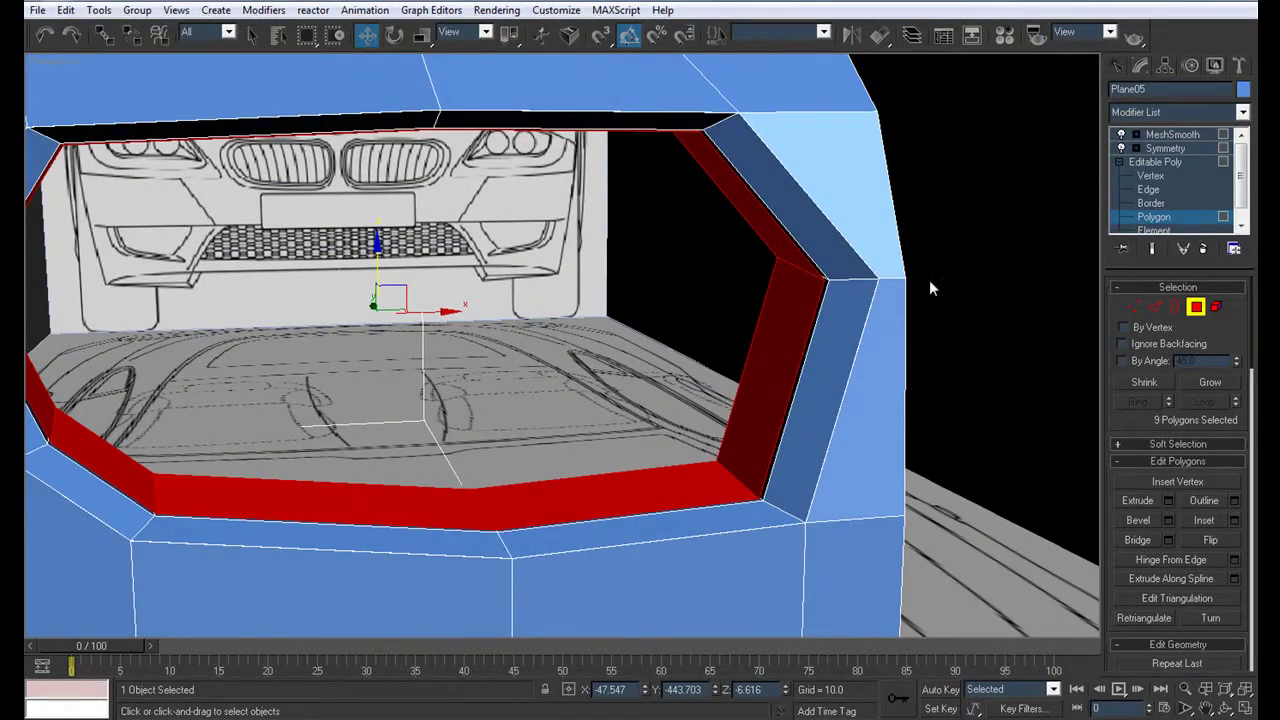
Select the opening's border and Shift-scale it uniformly to 96% to grow a new band
{"action": "left_click", "coordinate": [1148, 190]}
{"action": "left_click", "coordinate": [817, 297]}
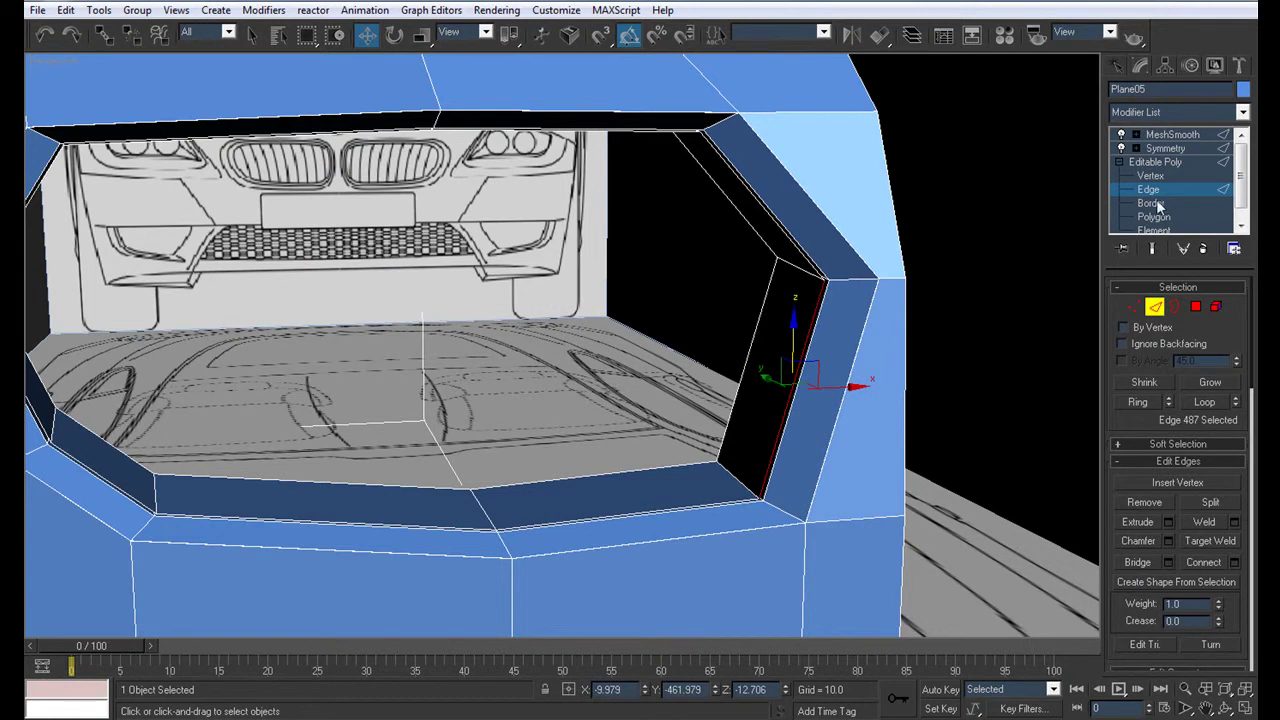
{"action": "key", "text": "3"}
{"action": "left_click", "coordinate": [818, 298]}
{"action": "scroll", "coordinate": [815, 299], "scroll_direction": "up", "scroll_amount": 3}
{"action": "mouse_move", "coordinate": [812, 300]}
{"action": "middle_mouse_down", "text": "alt"}
{"action": "mouse_move", "coordinate": [776, 312]}
{"action": "mouse_move", "coordinate": [724, 299]}
{"action": "mouse_move", "coordinate": [760, 312]}
{"action": "middle_mouse_up", "text": "alt"}
{"action": "scroll", "coordinate": [779, 303], "scroll_direction": "down", "scroll_amount": 2}
{"action": "scroll", "coordinate": [785, 303], "scroll_direction": "down", "scroll_amount": 4}
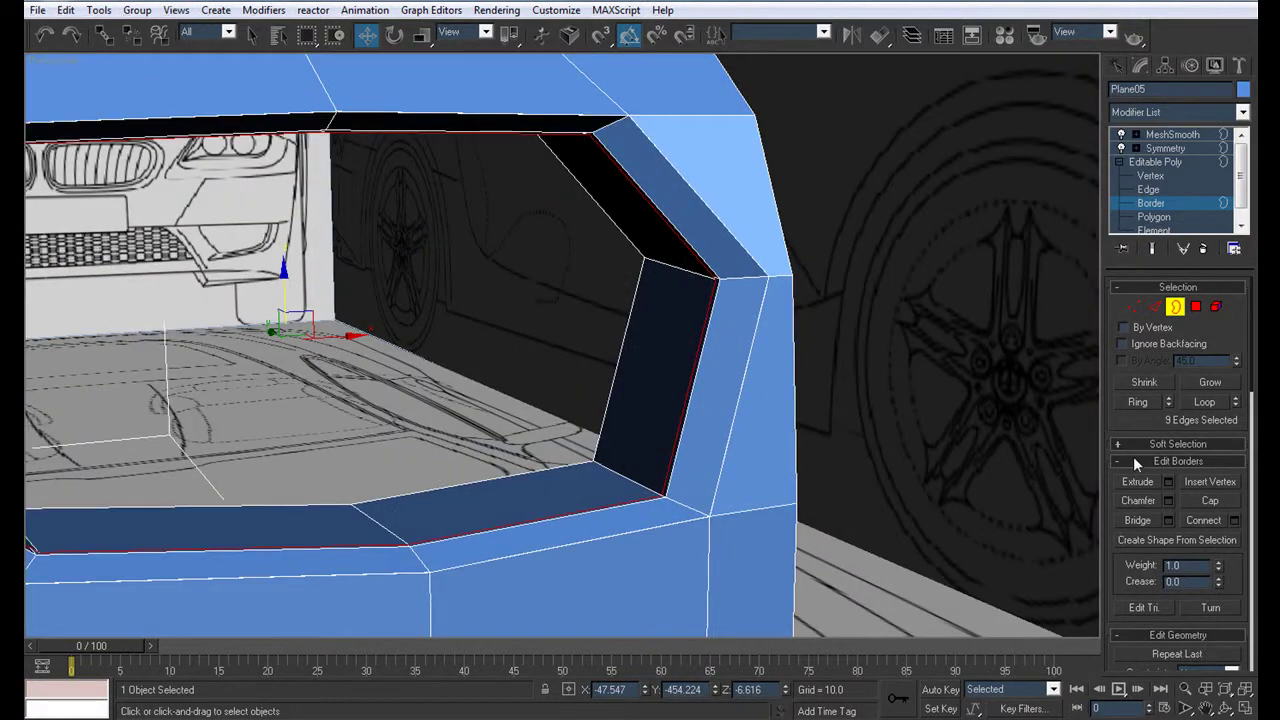
{"action": "key", "text": "r"}
{"action": "mouse_move", "coordinate": [480, 349]}
{"action": "middle_mouse_down", "text": "alt"}
{"action": "mouse_move", "coordinate": [607, 357]}
{"action": "mouse_move", "coordinate": [500, 340]}
{"action": "middle_mouse_up", "text": "alt"}
{"action": "left_click_drag", "start_coordinate": [467, 327], "coordinate": [474, 320], "text": "shift"}
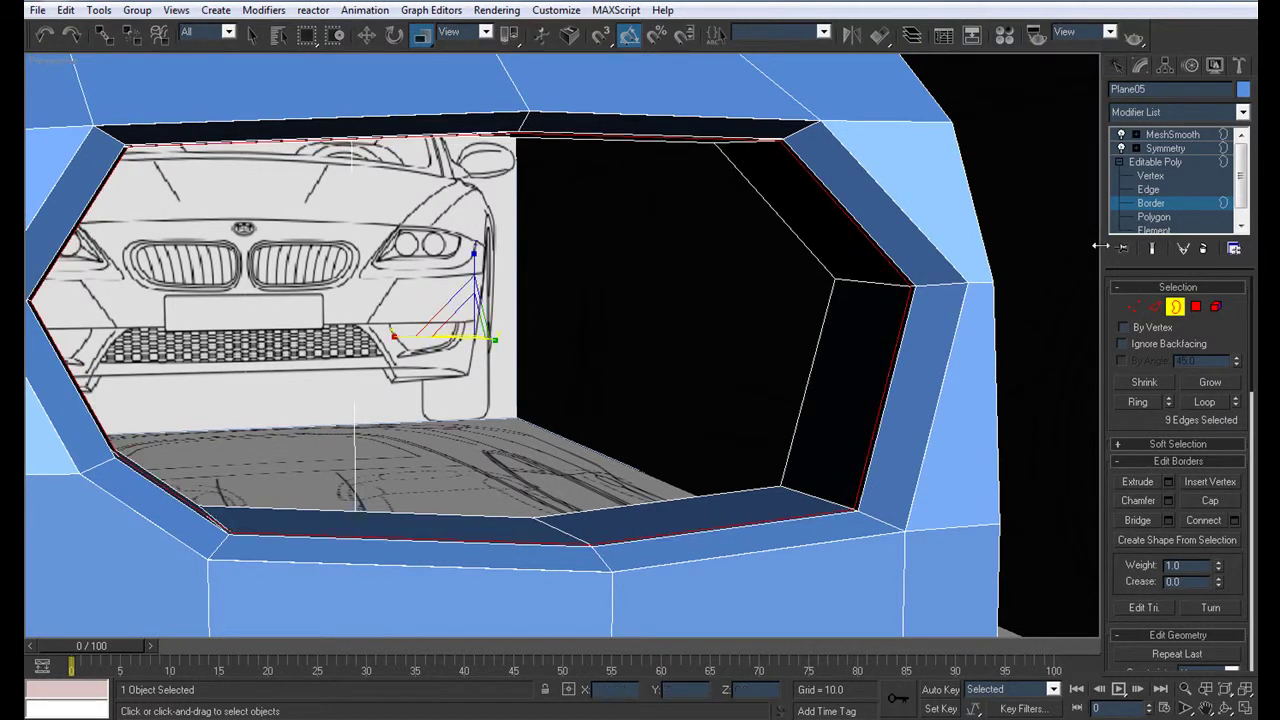
Convert the border selection to polygons and flip their normals
{"action": "left_click", "coordinate": [1172, 222], "text": "ctrl"}
{"action": "mouse_move", "coordinate": [1024, 268]}
{"action": "middle_mouse_down", "text": "alt"}
{"action": "mouse_move", "coordinate": [786, 223]}
{"action": "mouse_move", "coordinate": [915, 276]}
{"action": "mouse_move", "coordinate": [757, 280]}
{"action": "mouse_move", "coordinate": [571, 310]}
{"action": "mouse_move", "coordinate": [740, 316]}
{"action": "middle_mouse_up", "text": "alt"}
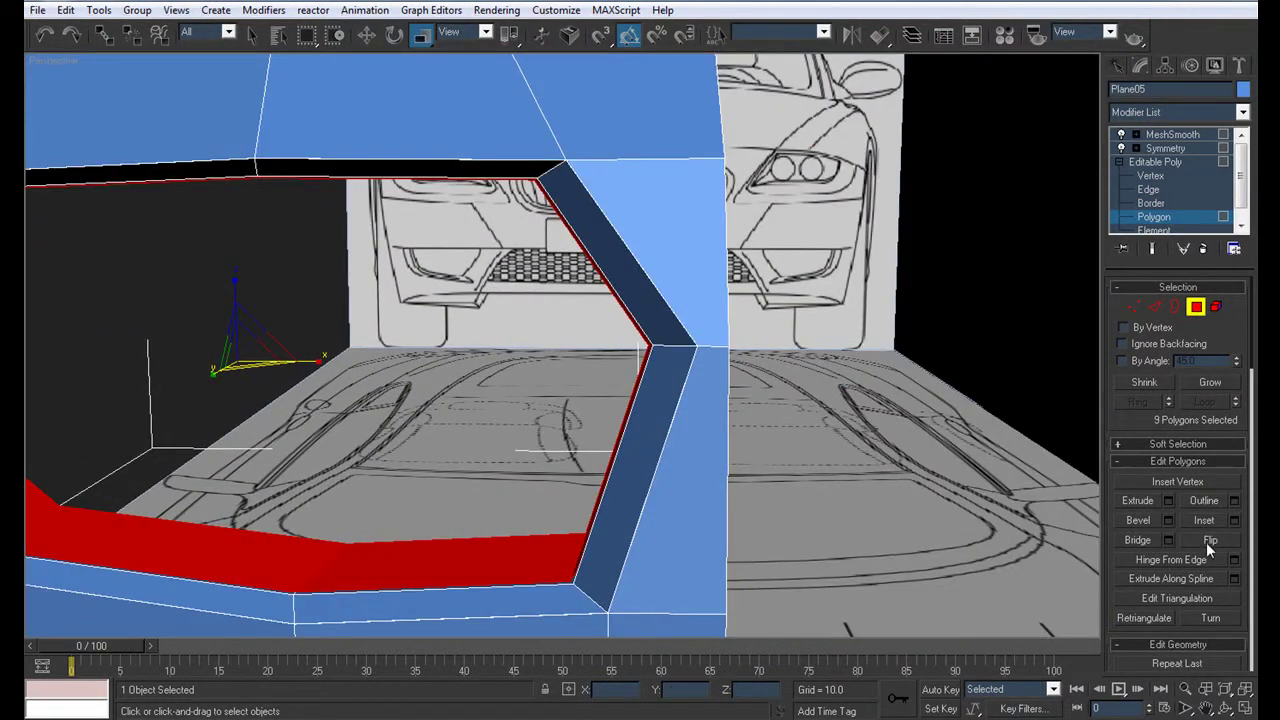
{"action": "left_click", "coordinate": [1210, 541]}
{"action": "middle_click_drag", "start_coordinate": [814, 437], "coordinate": [743, 371], "text": "alt"}
Scale the open border back up to about 102% for a thin rim
{"action": "left_click", "coordinate": [1150, 203]}
{"action": "key", "text": "r"}
{"action": "left_click_drag", "start_coordinate": [437, 379], "coordinate": [437, 387], "text": "shift"}
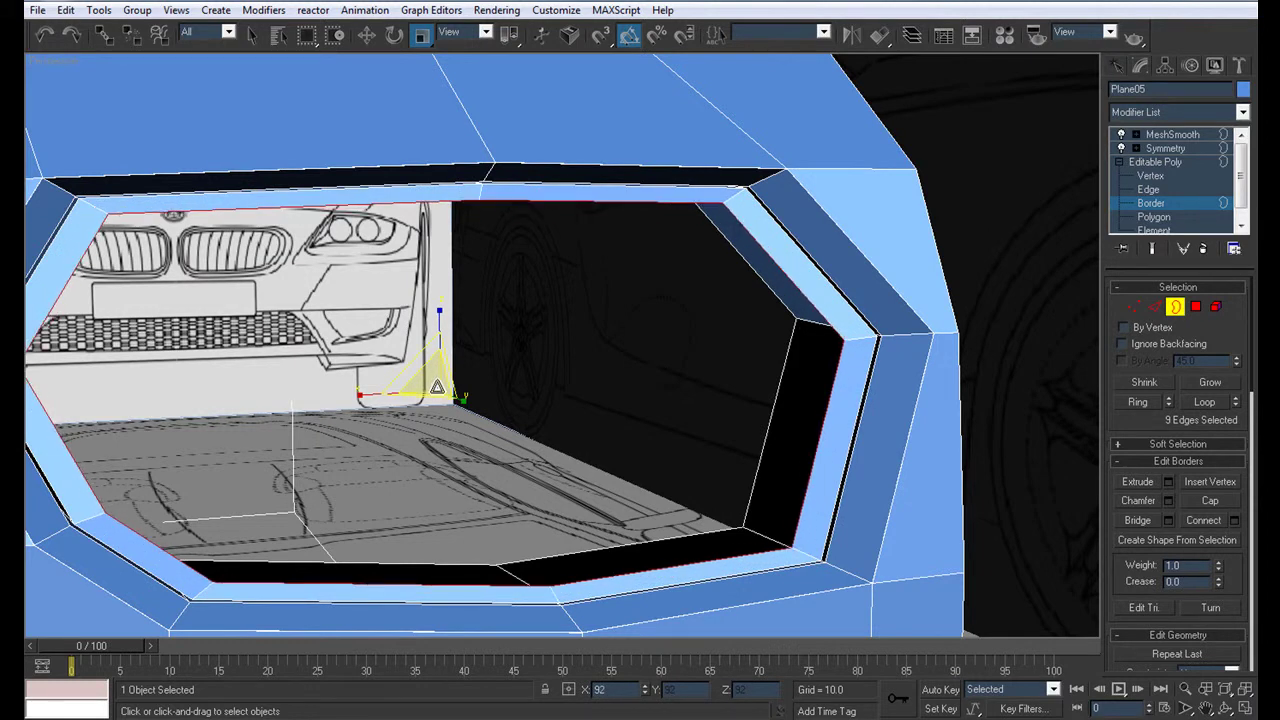
{"action": "scroll", "coordinate": [633, 319], "scroll_direction": "down", "scroll_amount": 3}
Show four viewports, make the bumper see-through with Alt+X, and enter Vertex level
{"action": "scroll", "coordinate": [633, 319], "scroll_direction": "down", "scroll_amount": 5}
{"action": "key", "text": "alt+w"}
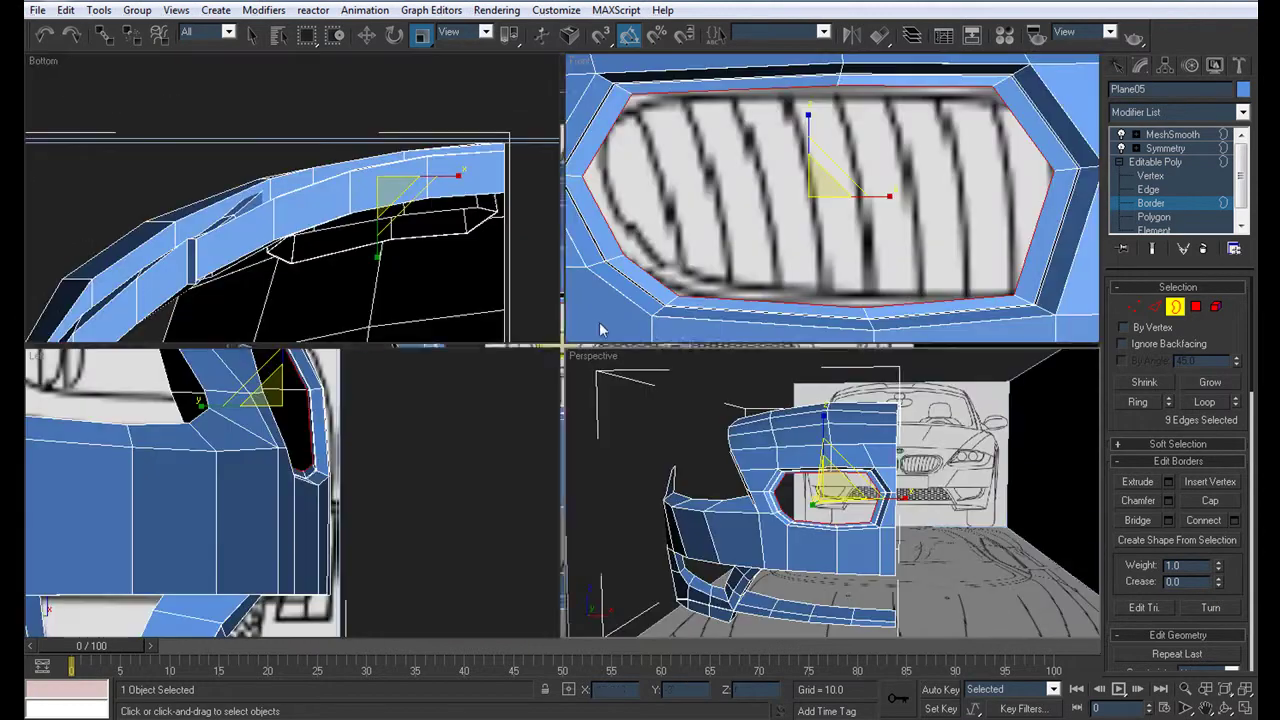
{"action": "scroll", "coordinate": [948, 158], "scroll_direction": "down", "scroll_amount": 2}
{"action": "key", "text": "alt+x"}
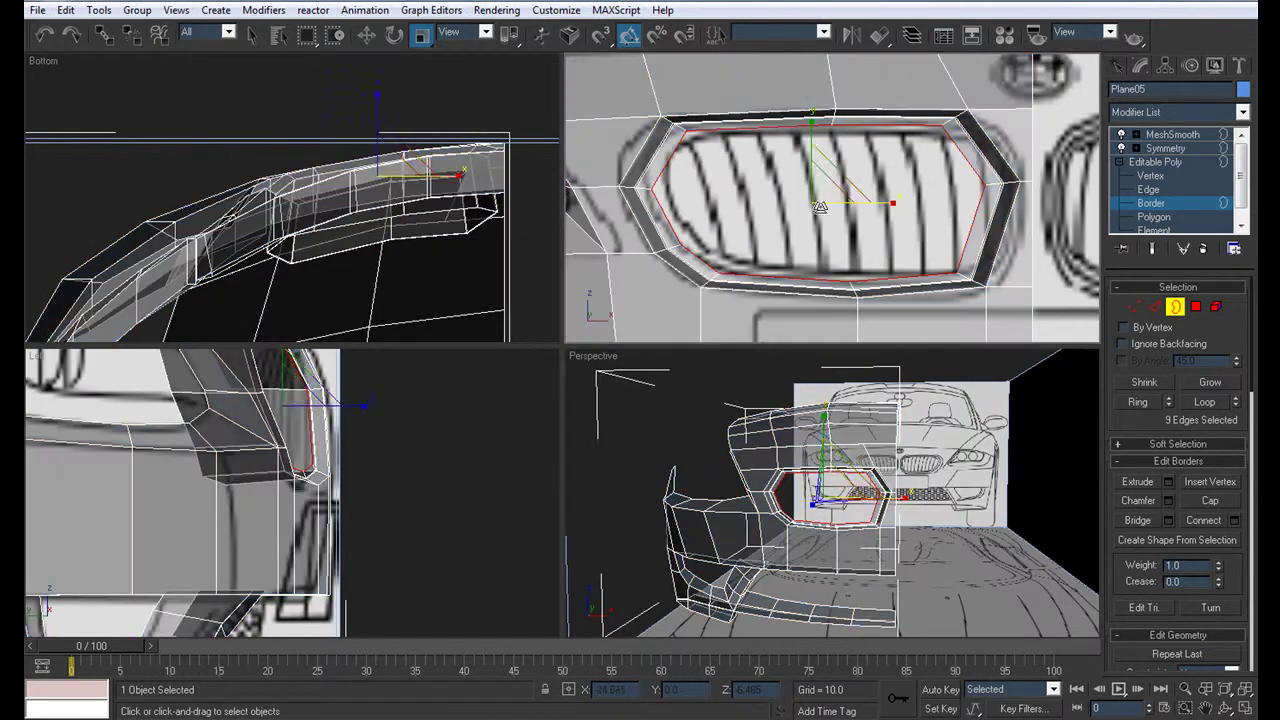
{"action": "scroll", "coordinate": [806, 206], "scroll_direction": "up", "scroll_amount": 1}
{"action": "scroll", "coordinate": [808, 211], "scroll_direction": "up", "scroll_amount": 1}
{"action": "scroll", "coordinate": [808, 228], "scroll_direction": "up", "scroll_amount": 2}
{"action": "key", "text": "1"}
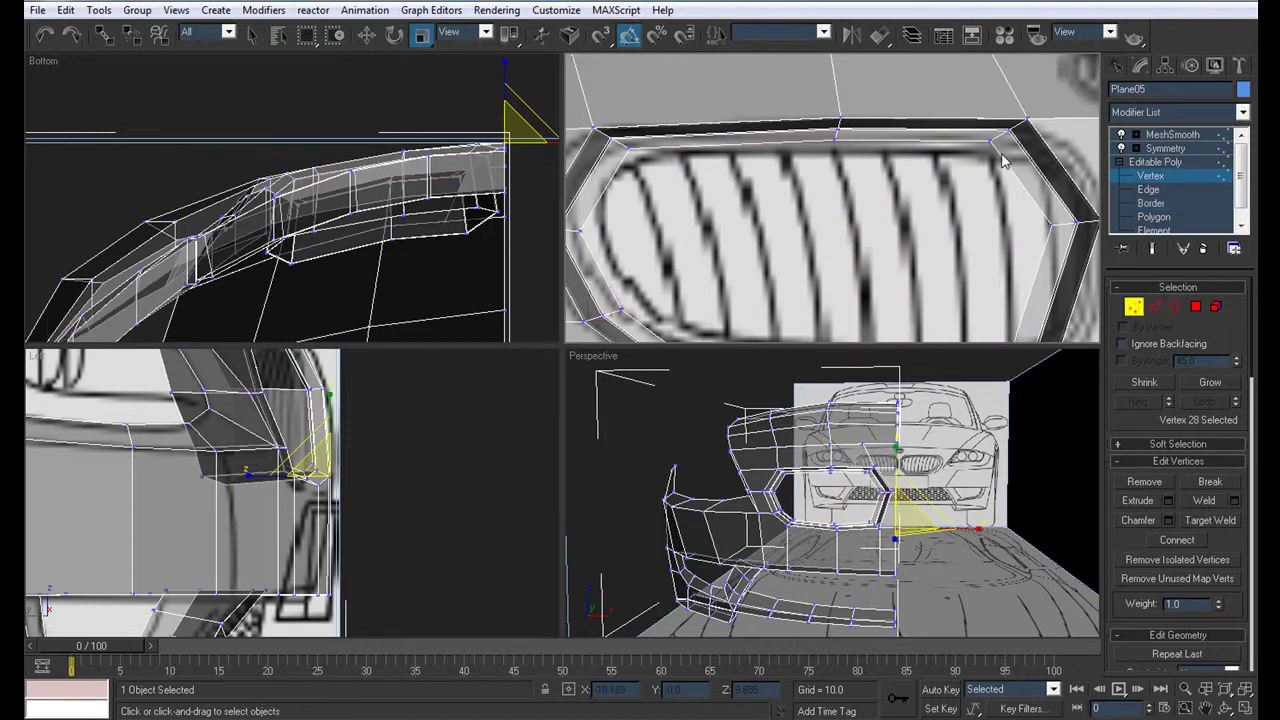
Select the opening's three top vertices and bottom vertex, then maximize Perspective
{"action": "left_click", "coordinate": [626, 147]}
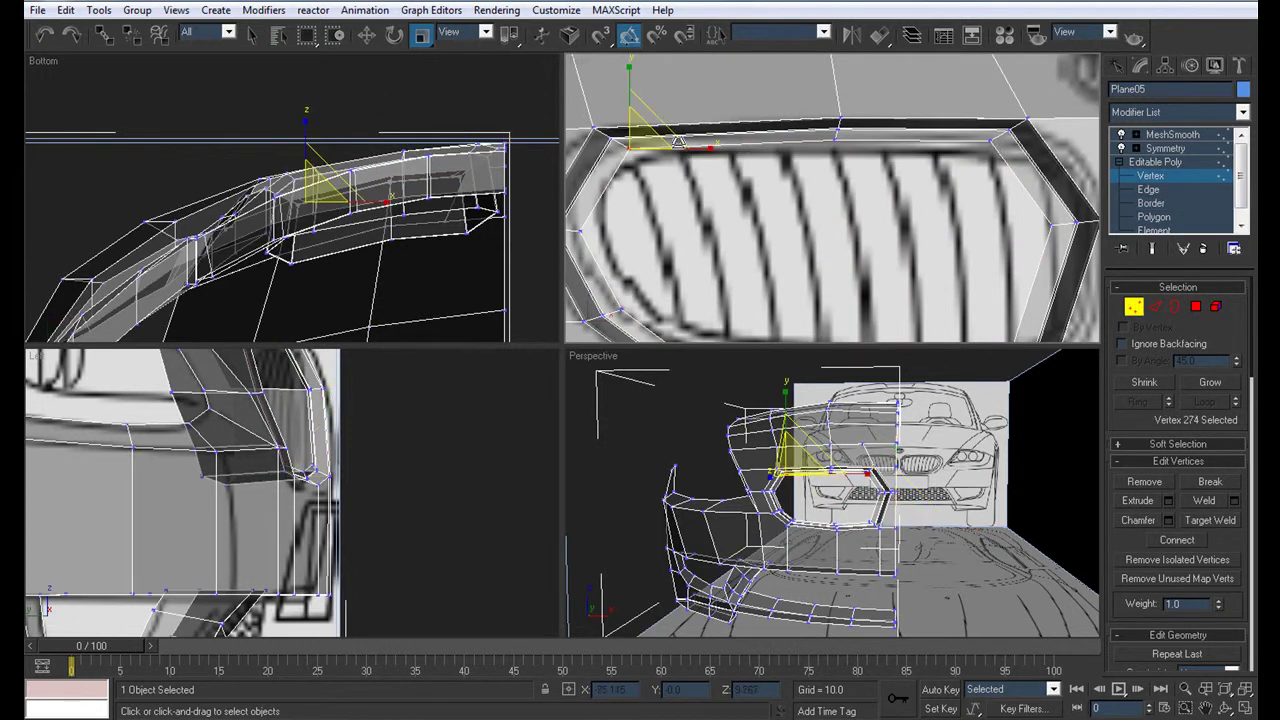
{"action": "left_click", "coordinate": [990, 139], "text": "ctrl"}
{"action": "key", "text": "w"}
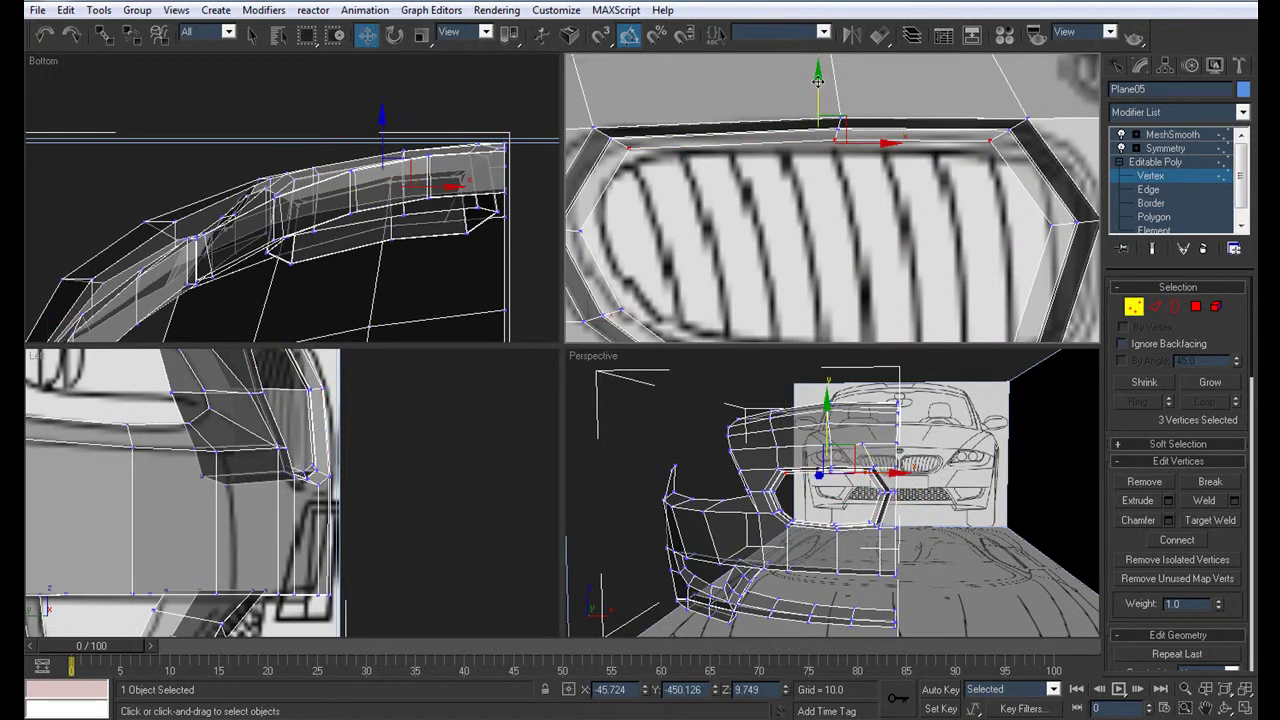
{"action": "left_click", "coordinate": [820, 122], "text": "ctrl"}
{"action": "middle_click_drag", "start_coordinate": [820, 122], "coordinate": [849, 94]}
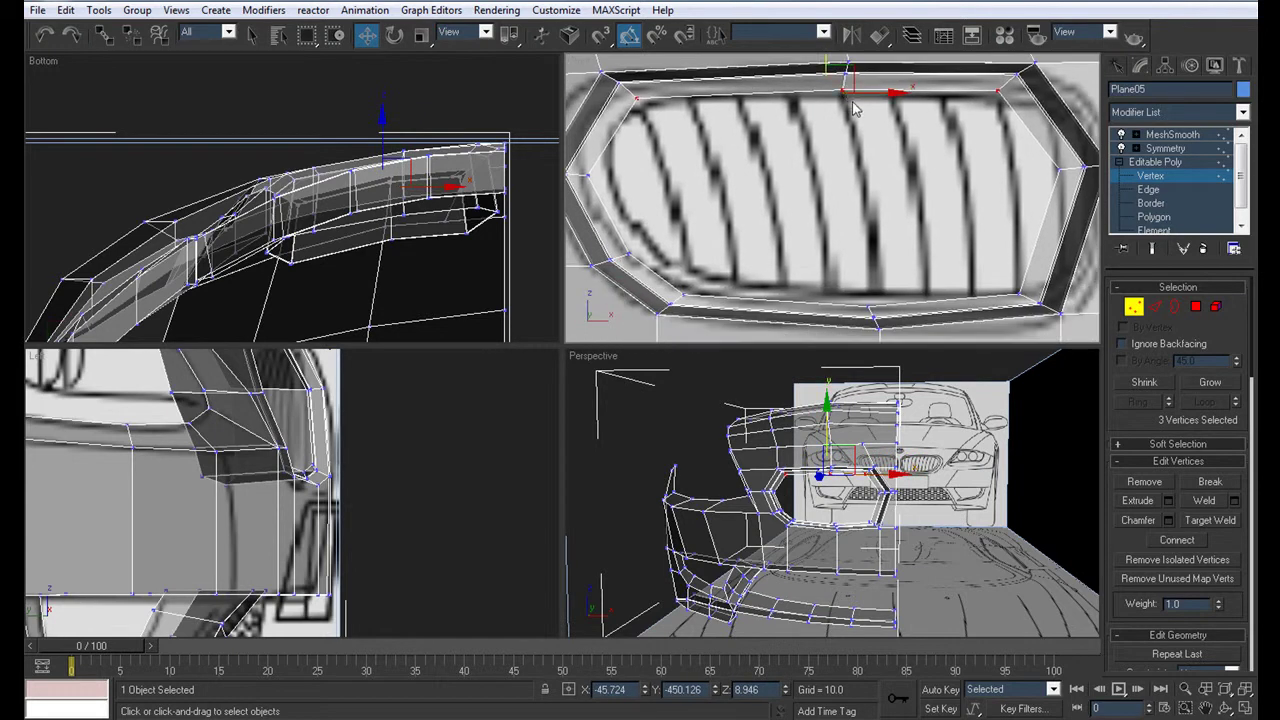
{"action": "left_click", "coordinate": [872, 318]}
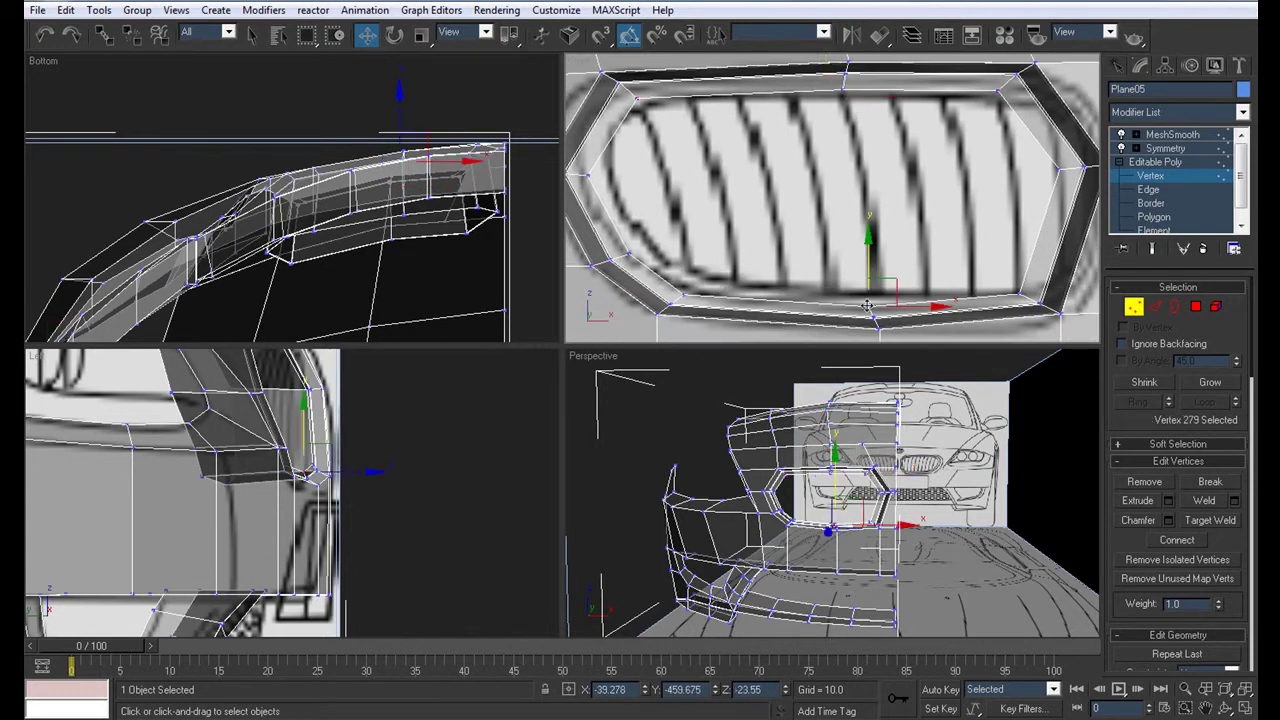
{"action": "scroll", "coordinate": [736, 293], "scroll_direction": "down", "scroll_amount": 1}
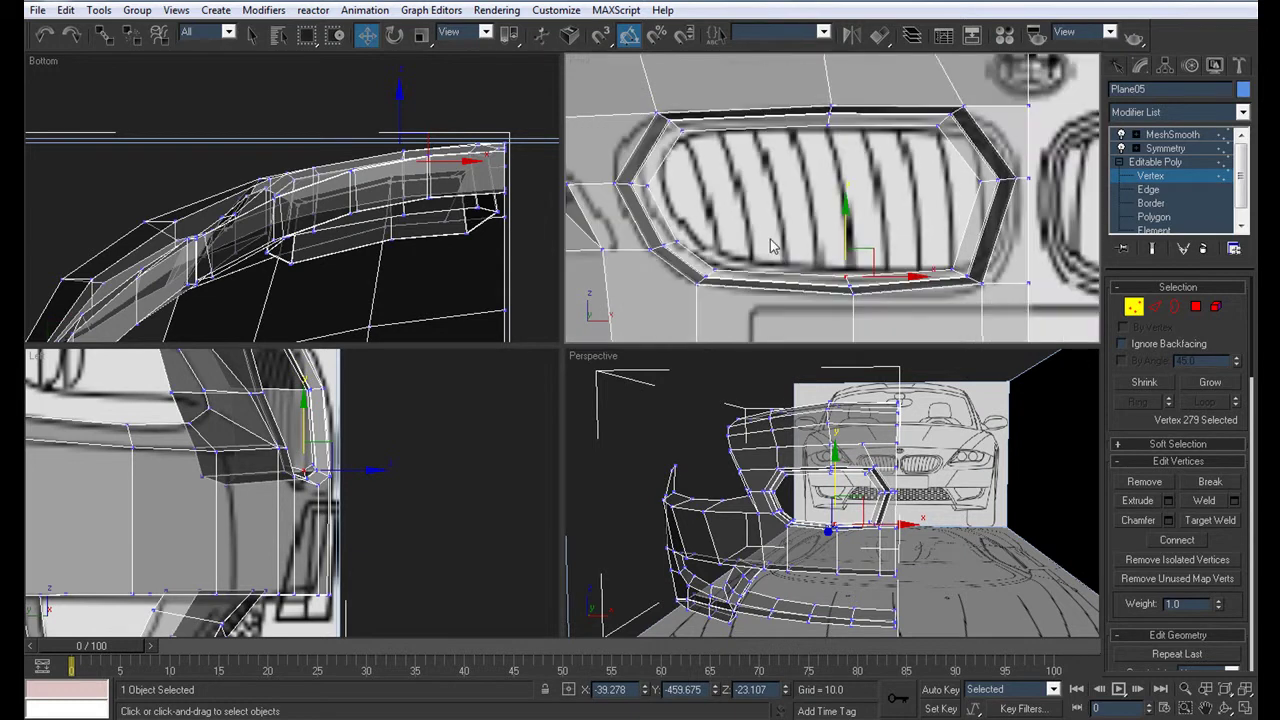
{"action": "middle_click_drag", "start_coordinate": [860, 525], "coordinate": [909, 538], "text": "alt"}
{"action": "key", "text": "alt+w"}
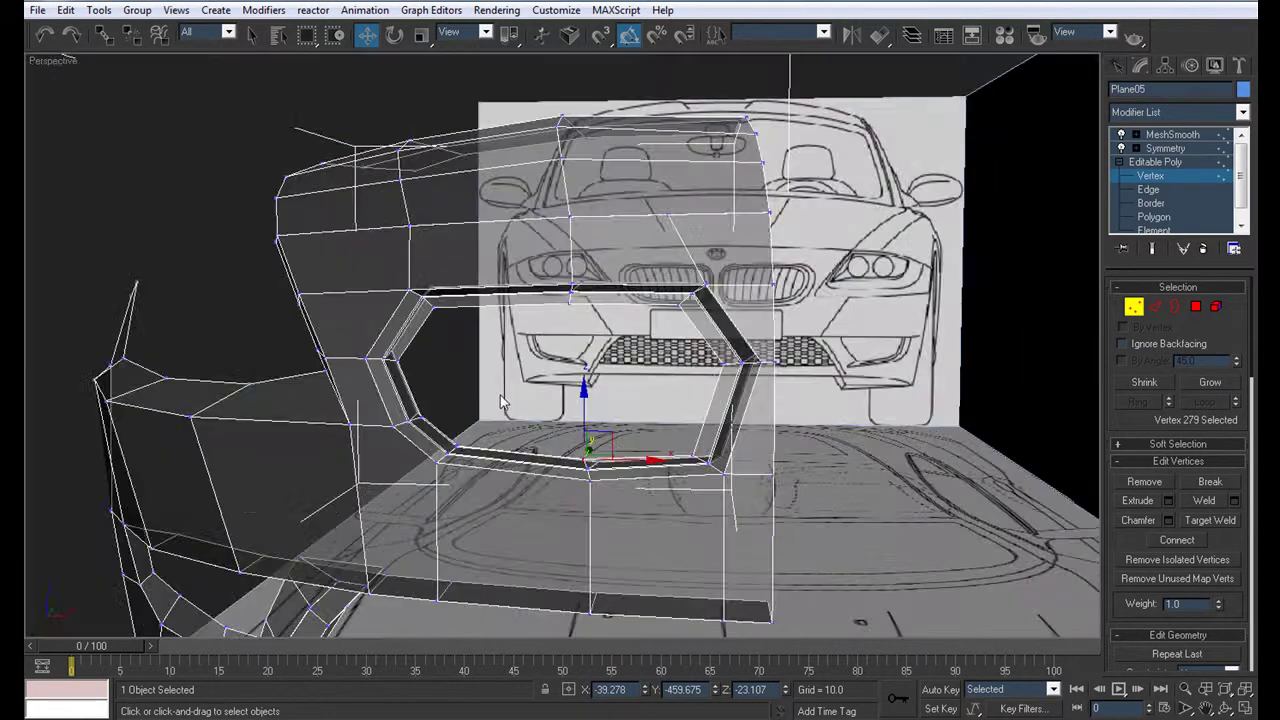
Chamfer the grille opening's border loop
{"action": "middle_click_drag", "start_coordinate": [800, 505], "coordinate": [700, 420], "text": "alt"}
{"action": "key", "text": "F3"}
{"action": "left_click", "coordinate": [1150, 203]}
{"action": "left_click", "coordinate": [700, 360]}
{"action": "middle_click_drag", "start_coordinate": [700, 360], "coordinate": [676, 341], "text": "alt"}
{"action": "scroll", "coordinate": [676, 341], "scroll_direction": "up", "scroll_amount": 4}
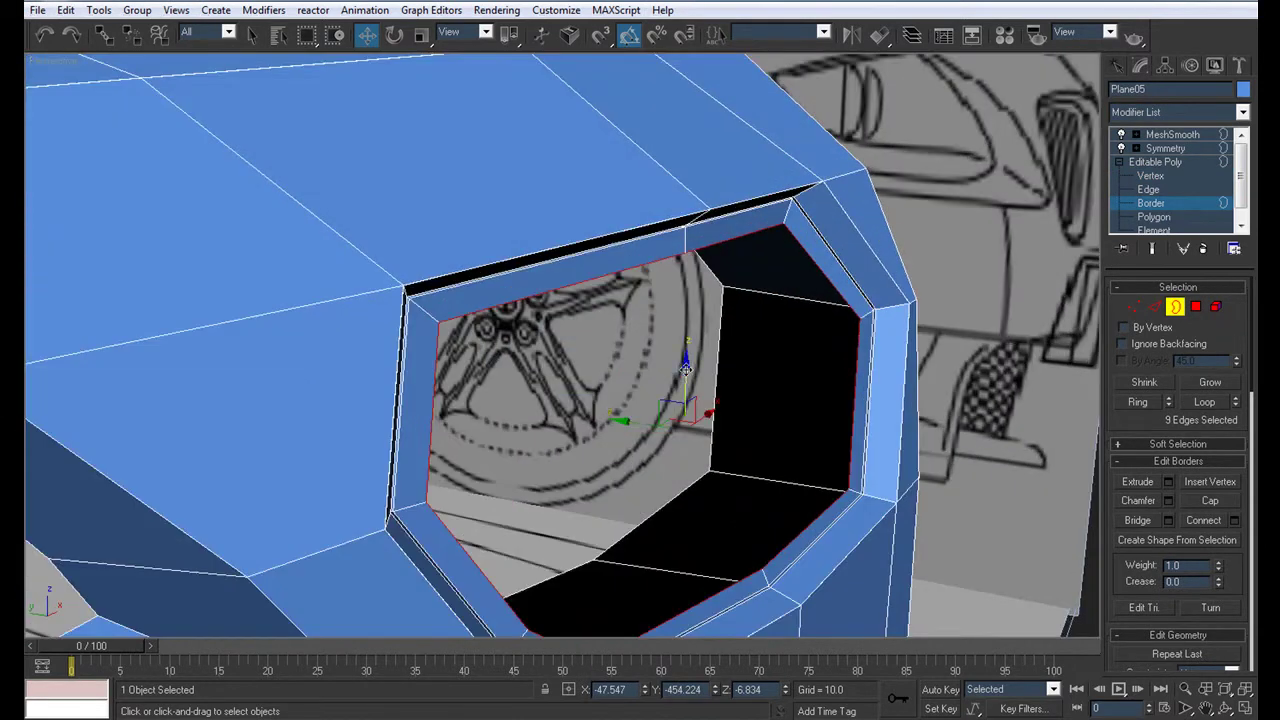
{"action": "left_click", "coordinate": [1168, 501]}
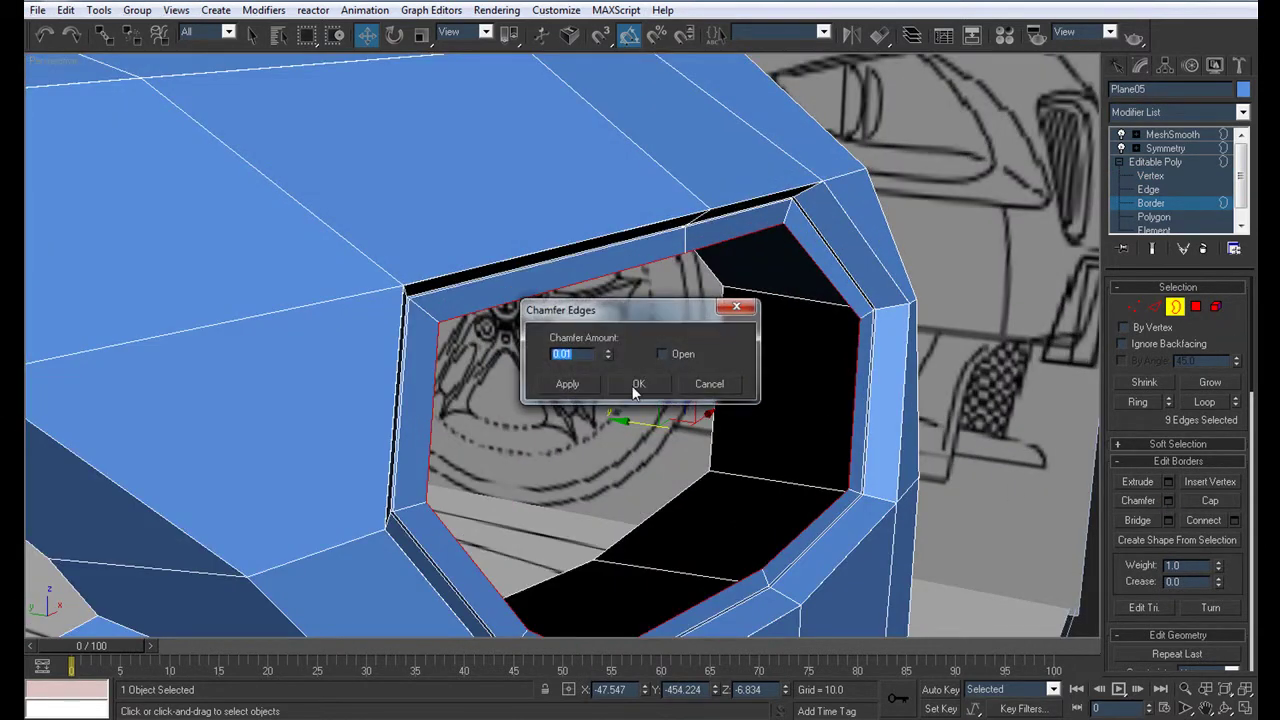
{"action": "left_click", "coordinate": [640, 383]}
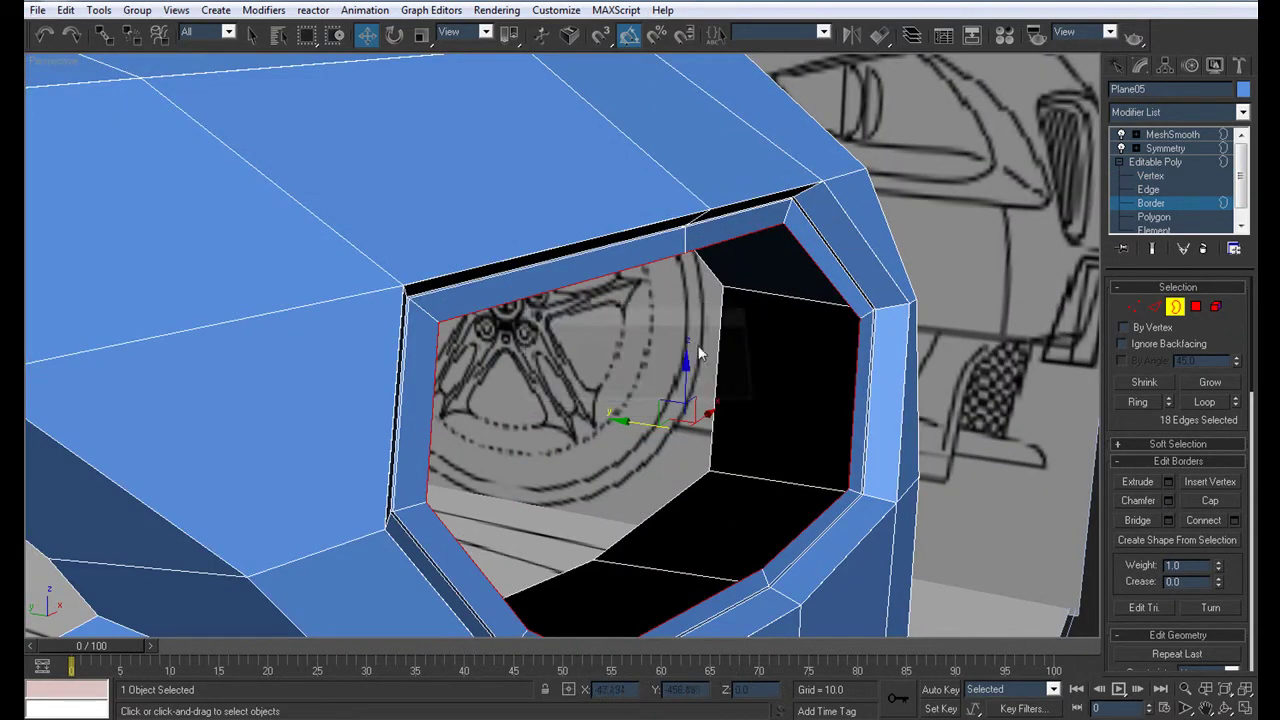
Shift-move the inner border loop inward to extrude a lip
{"action": "left_click", "coordinate": [792, 232]}
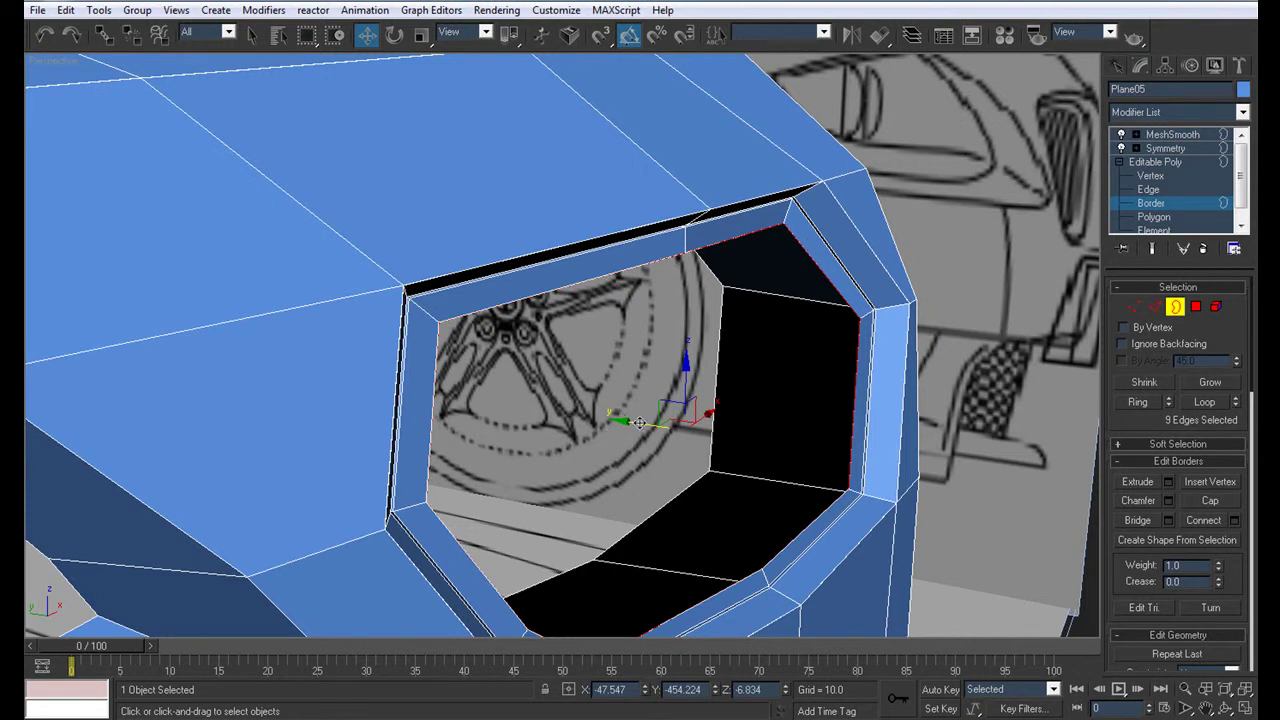
{"action": "left_click_drag", "start_coordinate": [636, 422], "coordinate": [493, 396], "text": "shift"}
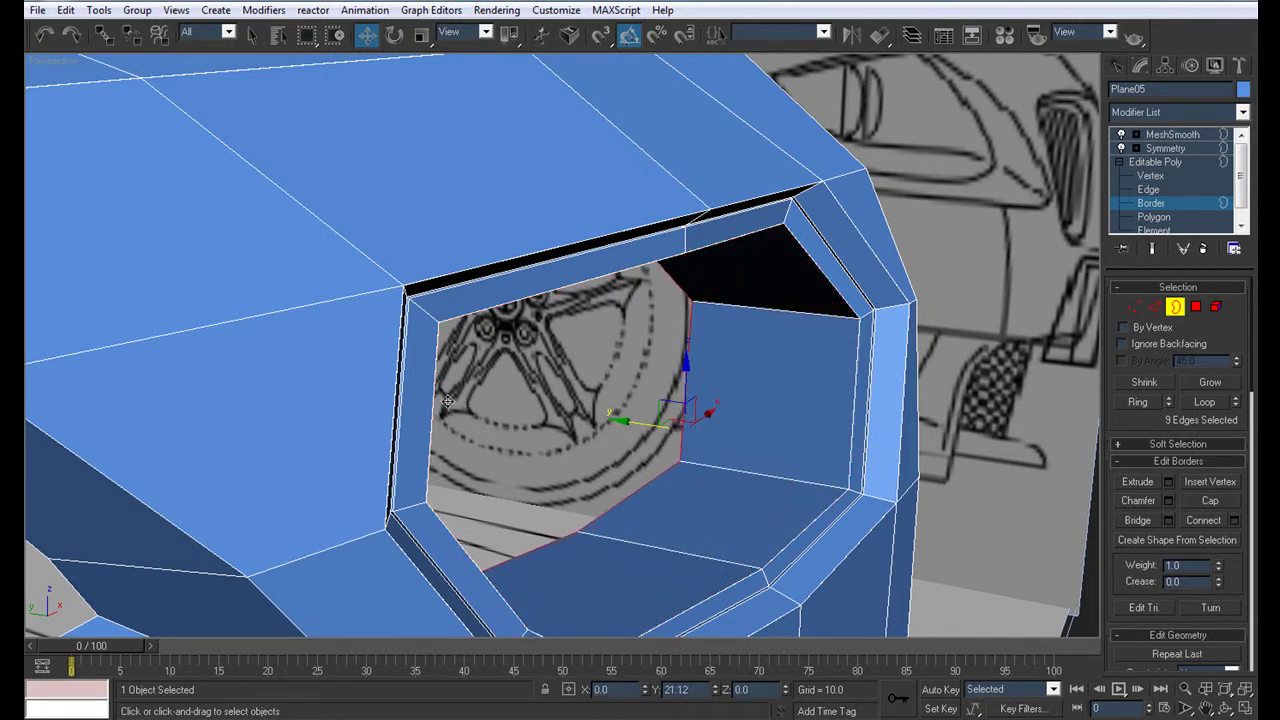
{"action": "mouse_move", "coordinate": [707, 433]}
{"action": "middle_mouse_down", "text": "alt"}
{"action": "mouse_move", "coordinate": [606, 306]}
{"action": "mouse_move", "coordinate": [588, 418]}
{"action": "mouse_move", "coordinate": [354, 486]}
{"action": "mouse_move", "coordinate": [396, 488]}
{"action": "mouse_move", "coordinate": [410, 468]}
{"action": "middle_mouse_up", "text": "alt"}
{"action": "scroll", "coordinate": [396, 488], "scroll_direction": "up", "scroll_amount": 3}
{"action": "scroll", "coordinate": [396, 488], "scroll_direction": "up", "scroll_amount": 3}
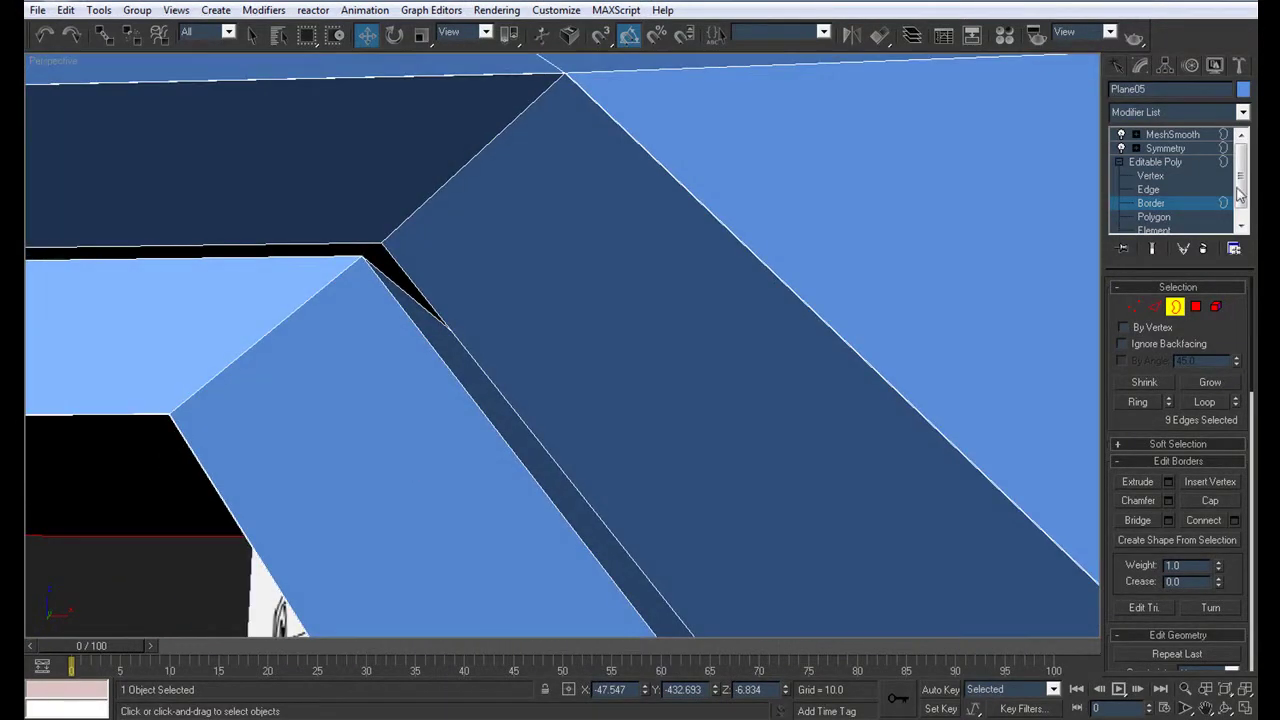
Select the rim edge loop with Loop and chamfer it
{"action": "left_click", "coordinate": [1155, 191]}
{"action": "left_click", "coordinate": [447, 362]}
{"action": "middle_click_drag", "start_coordinate": [468, 346], "coordinate": [560, 330], "text": "alt"}
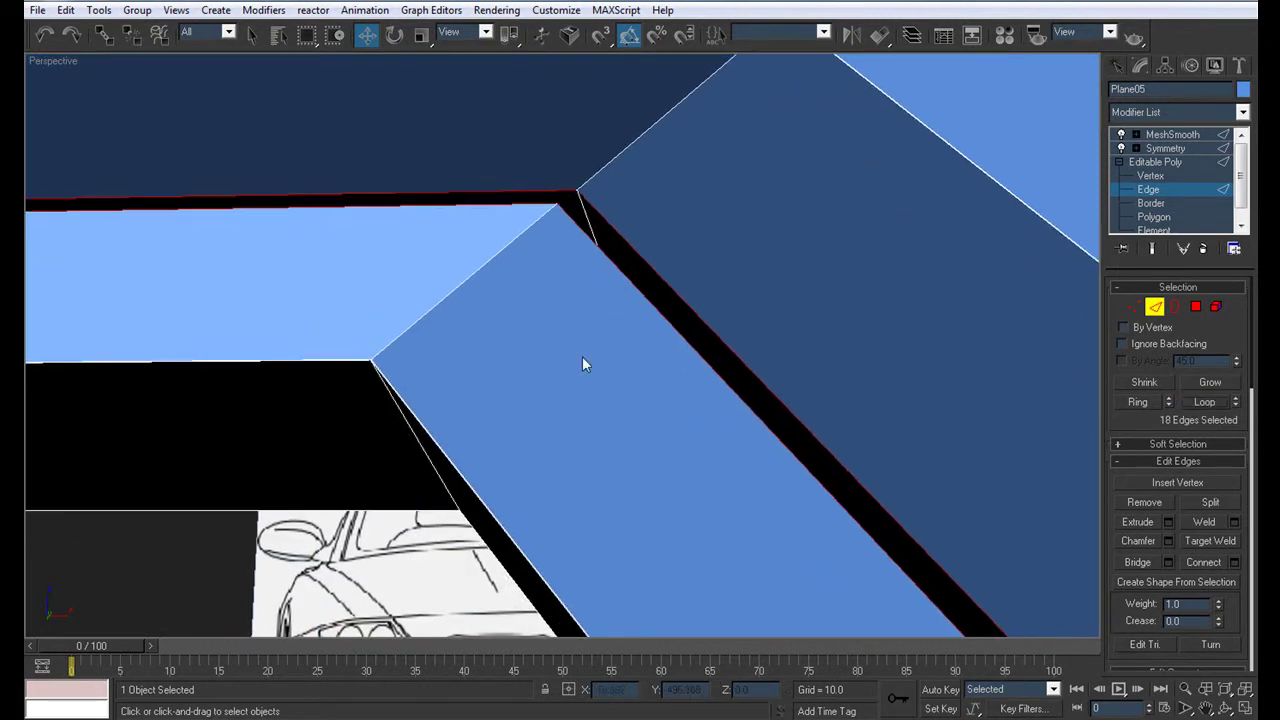
{"action": "left_click", "coordinate": [1224, 407]}
{"action": "scroll", "coordinate": [620, 354], "scroll_direction": "down", "scroll_amount": 2}
{"action": "scroll", "coordinate": [681, 352], "scroll_direction": "down", "scroll_amount": 4}
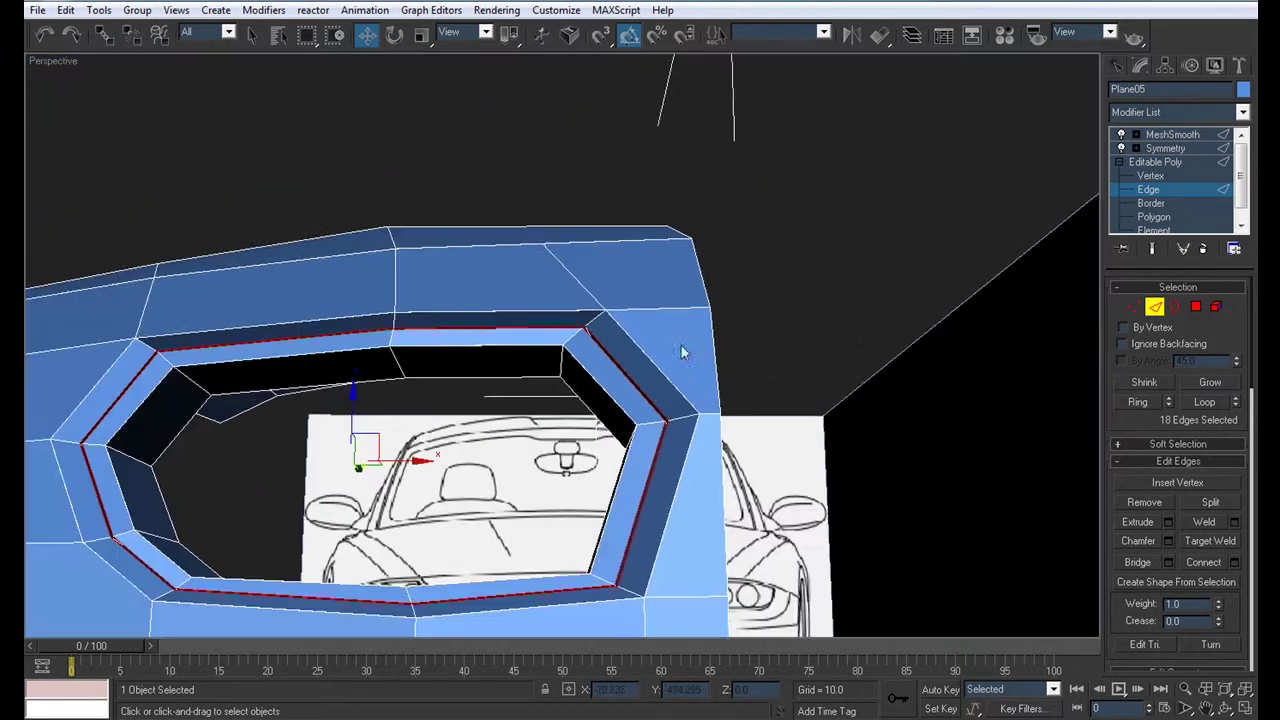
{"action": "left_click", "coordinate": [1169, 541]}
{"action": "left_click", "coordinate": [644, 381]}
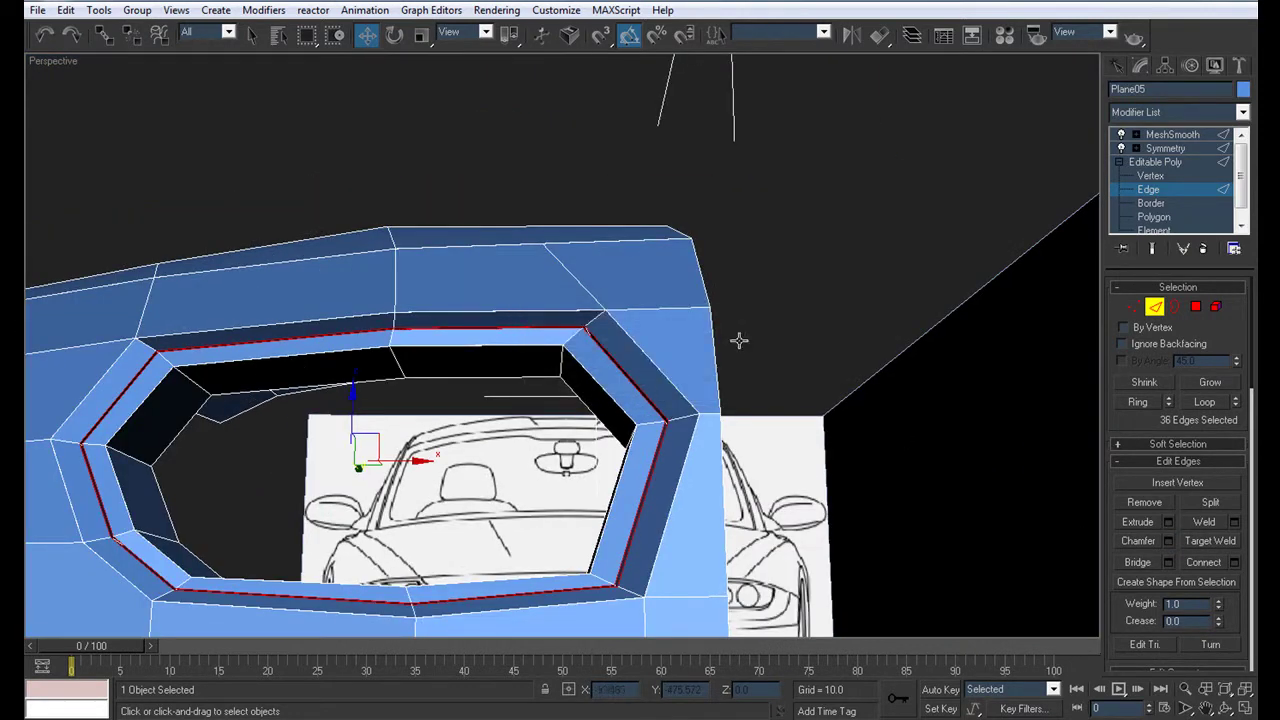
View the Symmetry result and orbit to inspect the smoothed kidney openings
{"action": "left_click", "coordinate": [1165, 148]}
{"action": "left_click", "coordinate": [707, 159]}
{"action": "mouse_move", "coordinate": [707, 159]}
{"action": "middle_mouse_down", "text": "alt"}
{"action": "mouse_move", "coordinate": [674, 194]}
{"action": "mouse_move", "coordinate": [640, 277]}
{"action": "mouse_move", "coordinate": [657, 243]}
{"action": "mouse_move", "coordinate": [679, 242]}
{"action": "mouse_move", "coordinate": [614, 229]}
{"action": "middle_mouse_up", "text": "alt"}
{"action": "scroll", "coordinate": [600, 320], "scroll_direction": "up", "scroll_amount": 3}
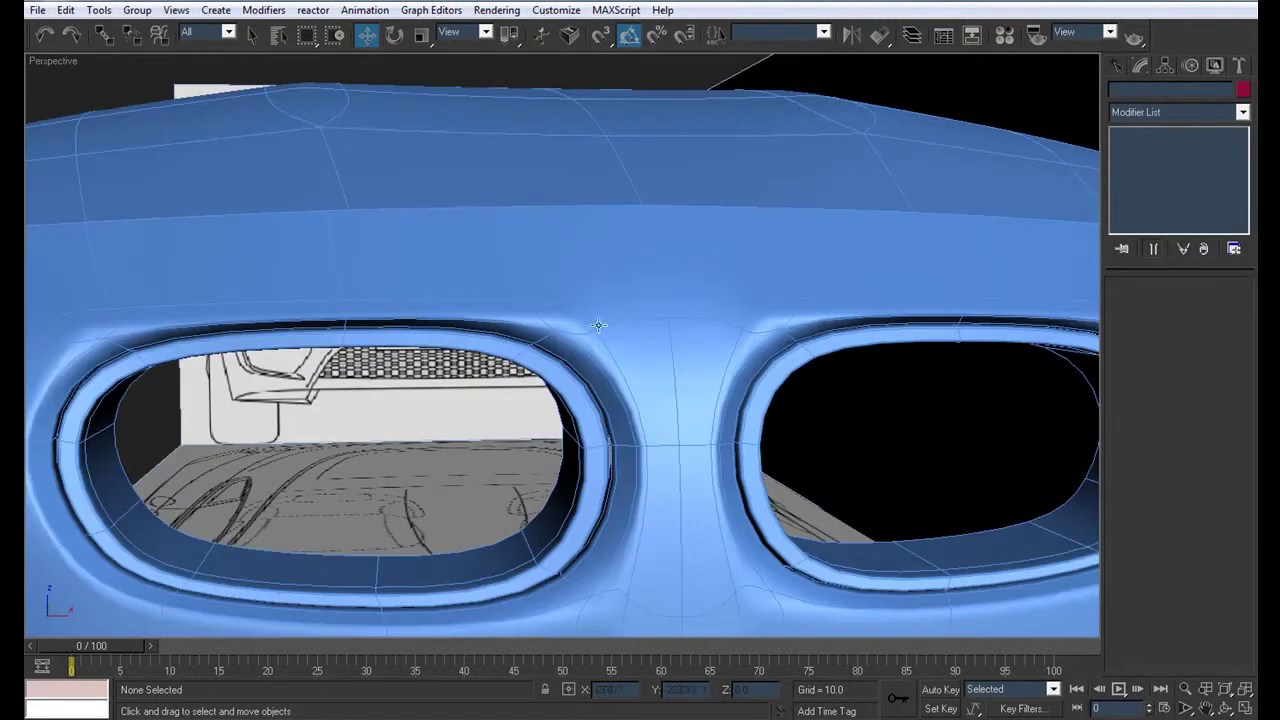
Target-weld the first stray vertex at the opening's lower corner onto its neighbour
{"action": "left_click", "coordinate": [600, 320]}
{"action": "left_click", "coordinate": [1150, 176]}
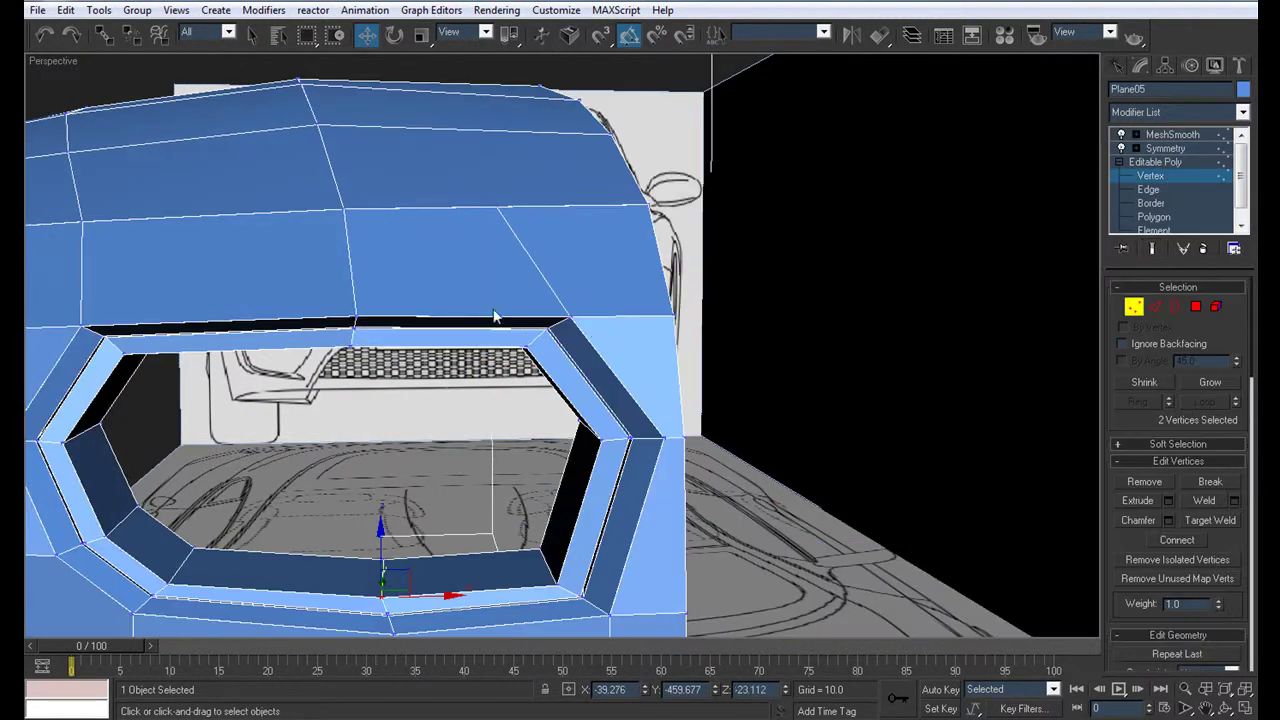
{"action": "left_click", "coordinate": [562, 311], "text": "ctrl"}
{"action": "key", "text": "z"}
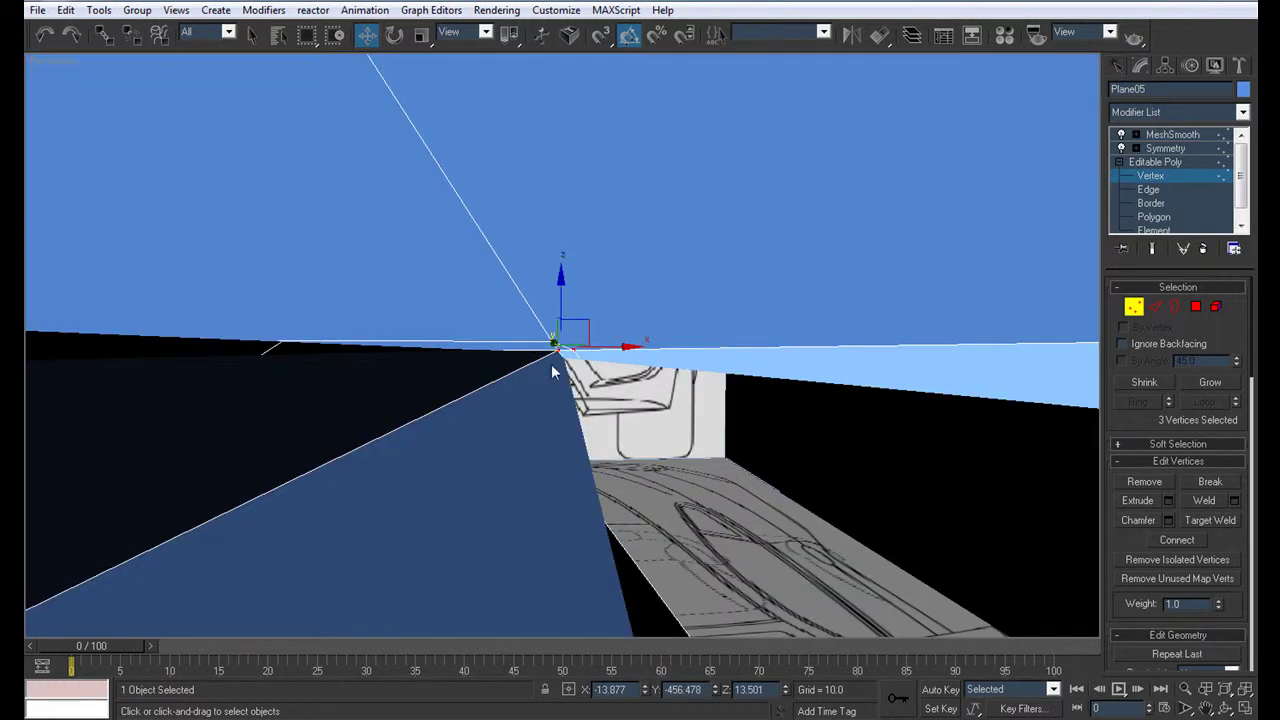
{"action": "middle_click_drag", "start_coordinate": [555, 372], "coordinate": [551, 380], "text": "alt"}
{"action": "key", "text": "ctrl+w"}
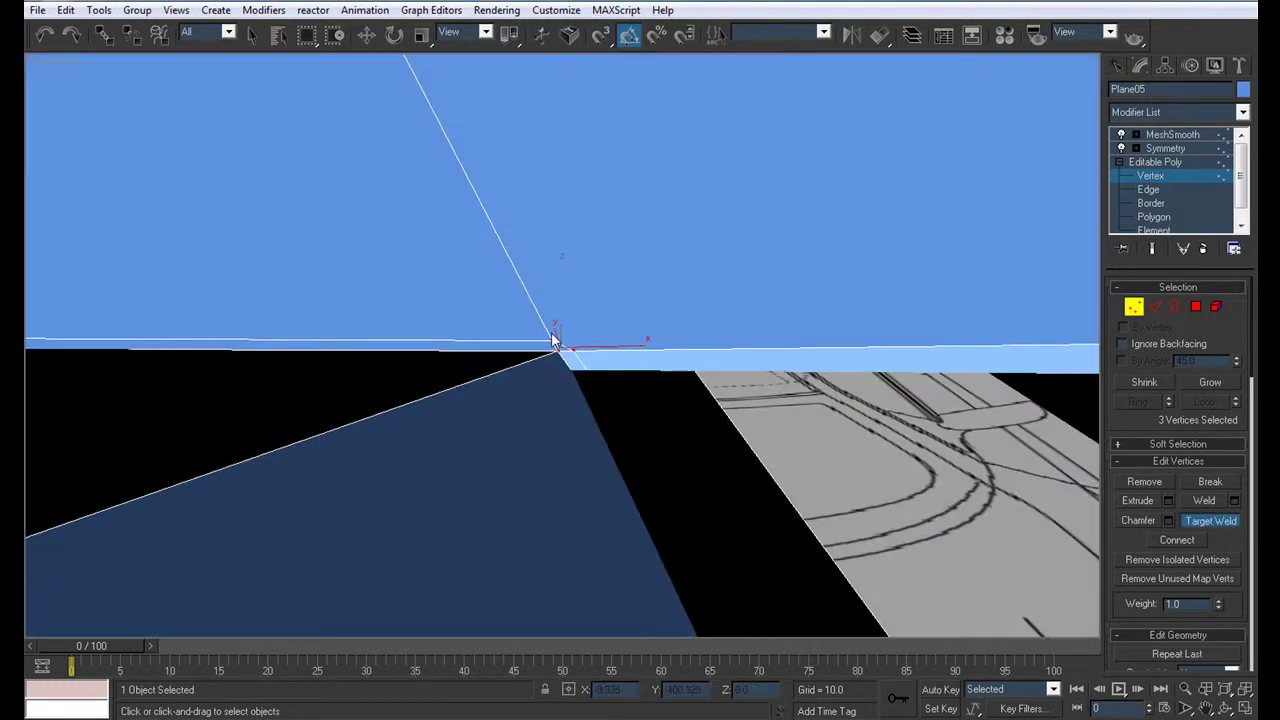
{"action": "left_click", "coordinate": [562, 346]}
{"action": "left_click", "coordinate": [553, 336]}
{"action": "key", "text": "w"}
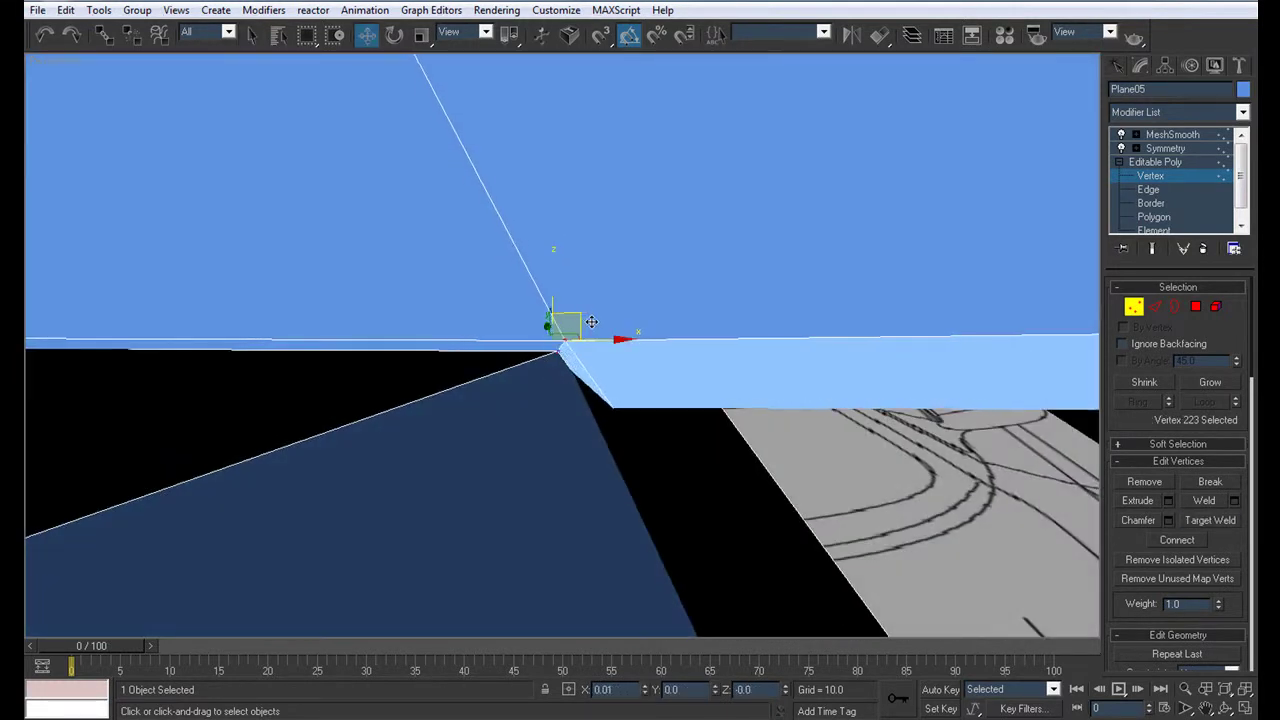
Target-weld the overlapping vertices at the next opening corner
{"action": "scroll", "coordinate": [595, 318], "scroll_direction": "down", "scroll_amount": 5}
{"action": "scroll", "coordinate": [486, 350], "scroll_direction": "down", "scroll_amount": 4}
{"action": "scroll", "coordinate": [484, 347], "scroll_direction": "down", "scroll_amount": 3}
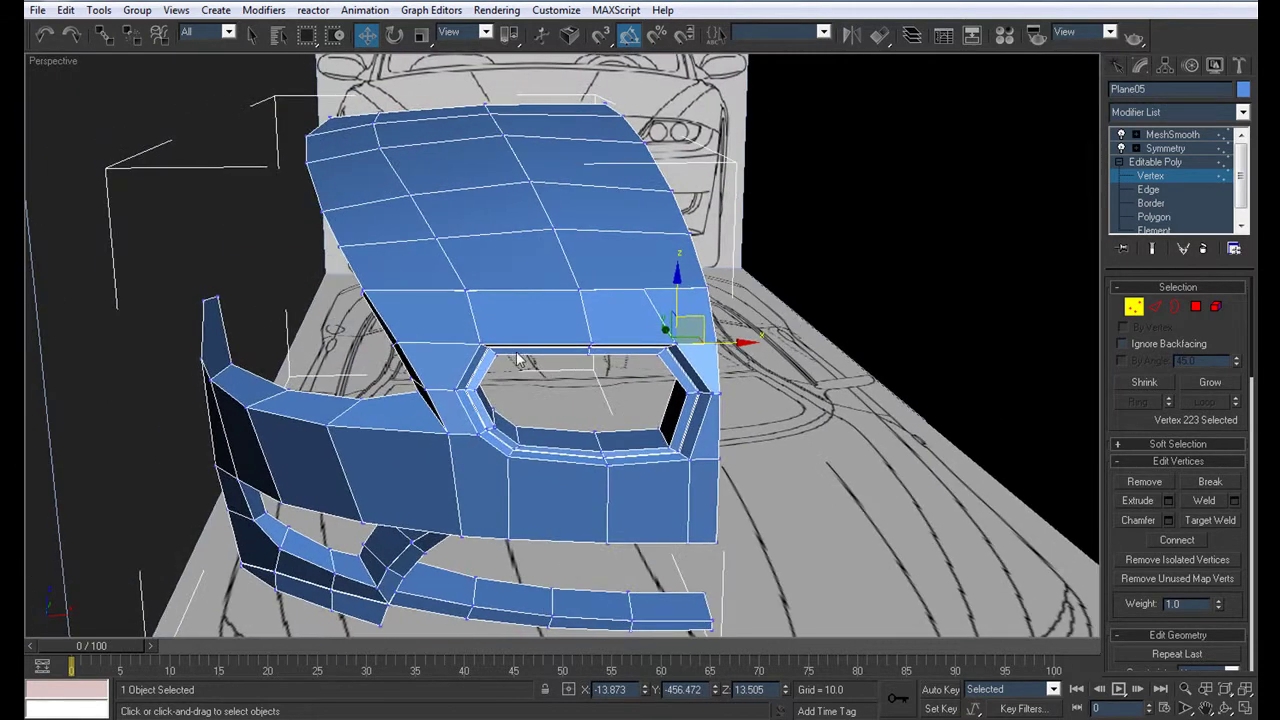
{"action": "left_click", "coordinate": [487, 354]}
{"action": "scroll", "coordinate": [500, 350], "scroll_direction": "up", "scroll_amount": 10}
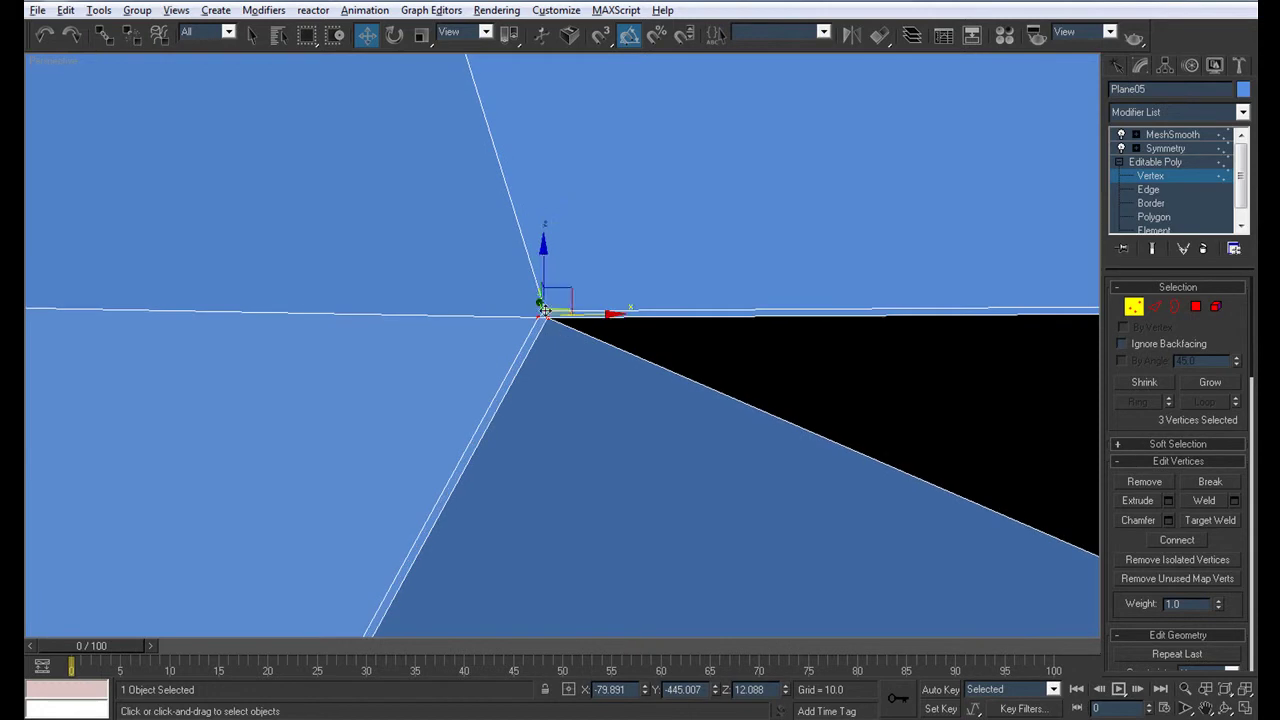
{"action": "key", "text": "ctrl+w"}
{"action": "left_click", "coordinate": [535, 318]}
{"action": "key", "text": "w"}
Check panel thickness and target-weld the remaining stacked corner vertex
{"action": "middle_click_drag", "start_coordinate": [535, 318], "coordinate": [491, 282], "text": "alt"}
{"action": "scroll", "coordinate": [491, 282], "scroll_direction": "down", "scroll_amount": 10}
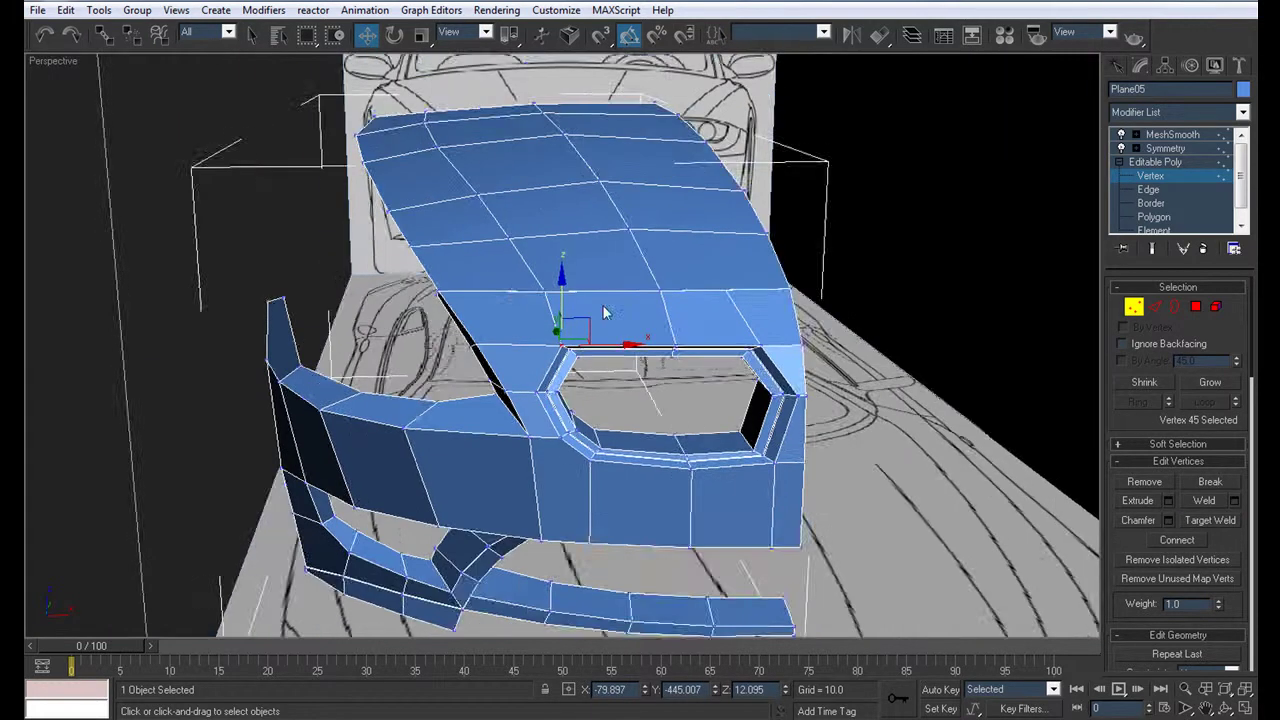
{"action": "scroll", "coordinate": [668, 410], "scroll_direction": "down", "scroll_amount": 2}
{"action": "left_click_drag", "start_coordinate": [648, 443], "coordinate": [660, 430]}
{"action": "key", "text": "z"}
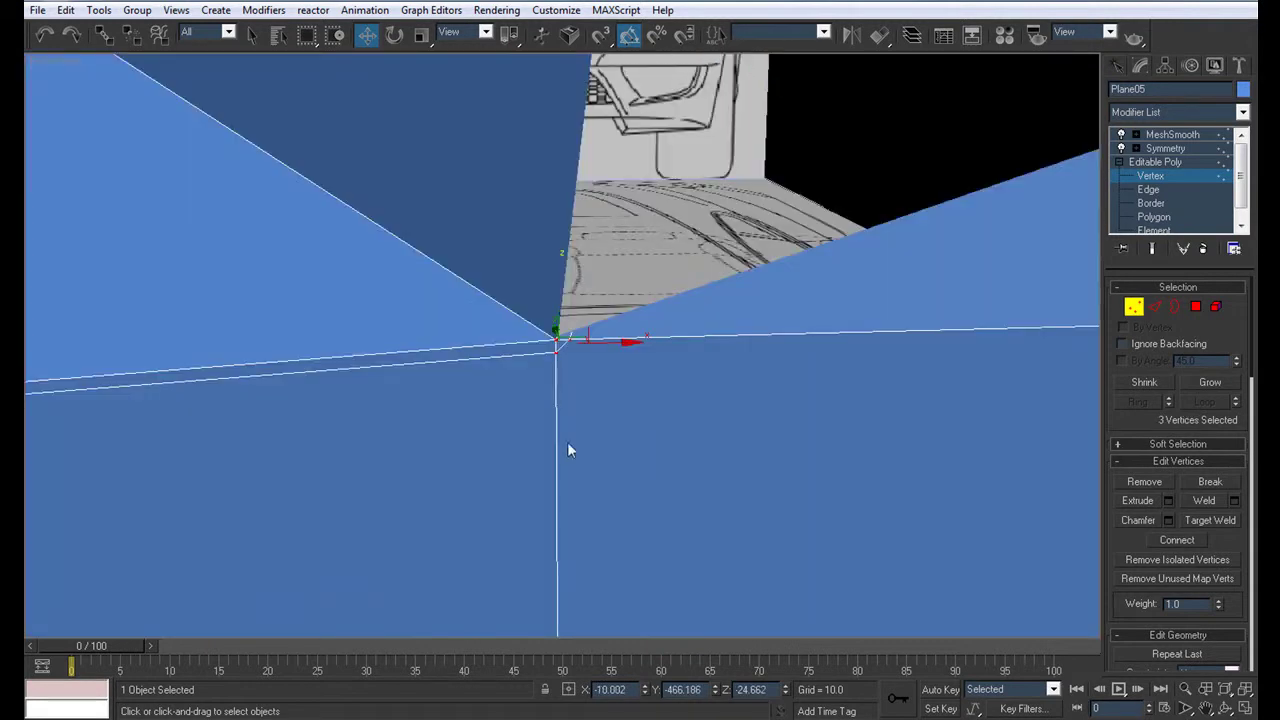
{"action": "key", "text": "ctrl+w"}
{"action": "left_click_drag", "start_coordinate": [558, 341], "coordinate": [562, 364]}
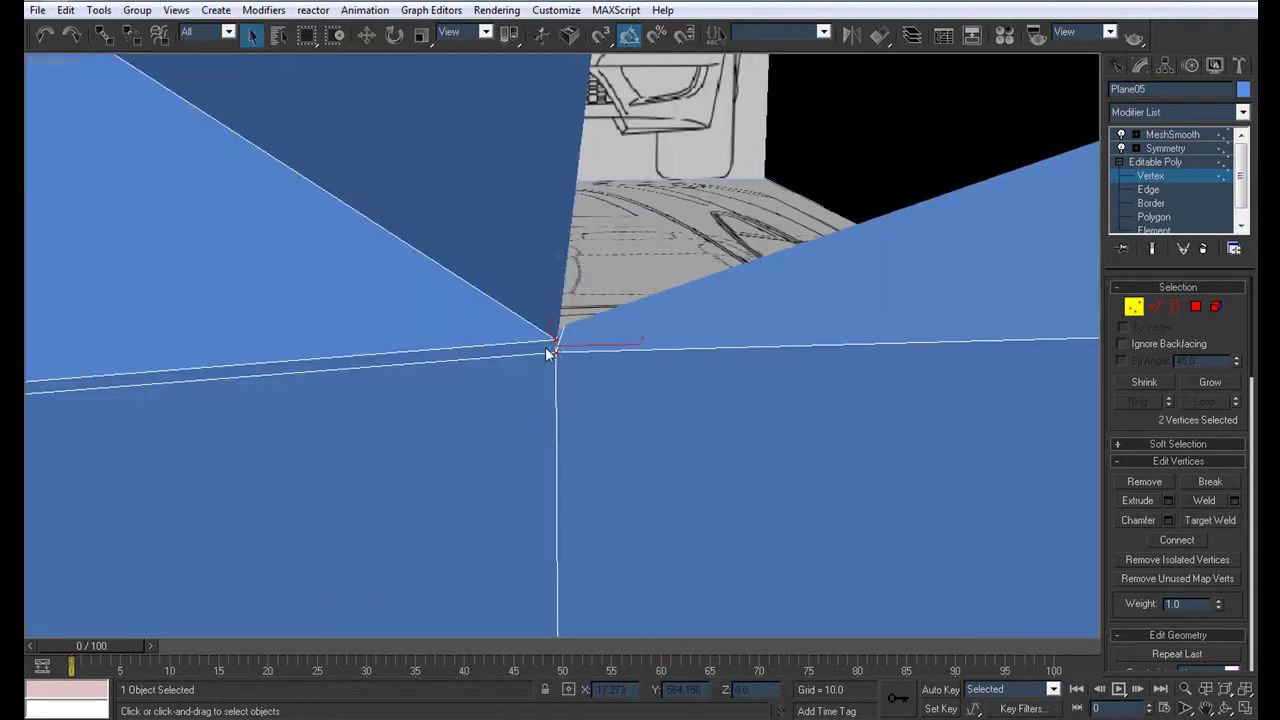
{"action": "left_click", "coordinate": [553, 343]}
{"action": "key", "text": "w"}
Face the grille head-on and show the mirrored, smoothed Symmetry result
{"action": "scroll", "coordinate": [600, 345], "scroll_direction": "down", "scroll_amount": 3}
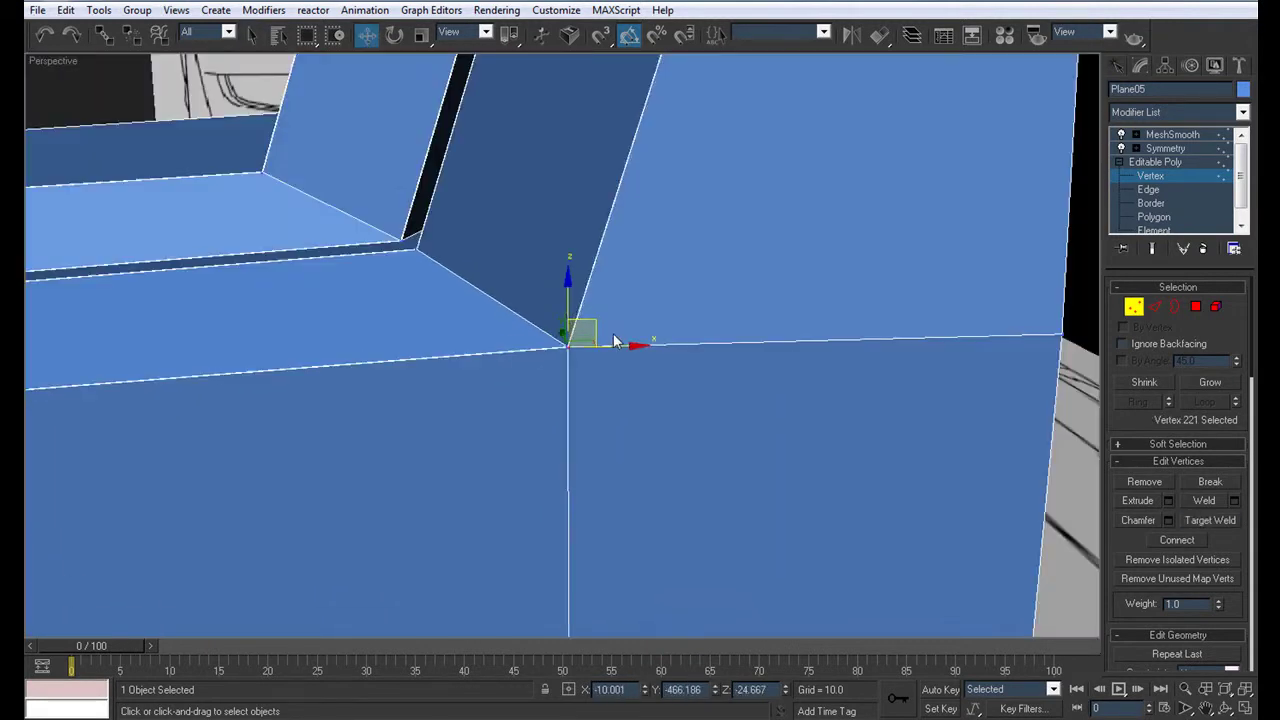
{"action": "scroll", "coordinate": [614, 341], "scroll_direction": "down", "scroll_amount": 5}
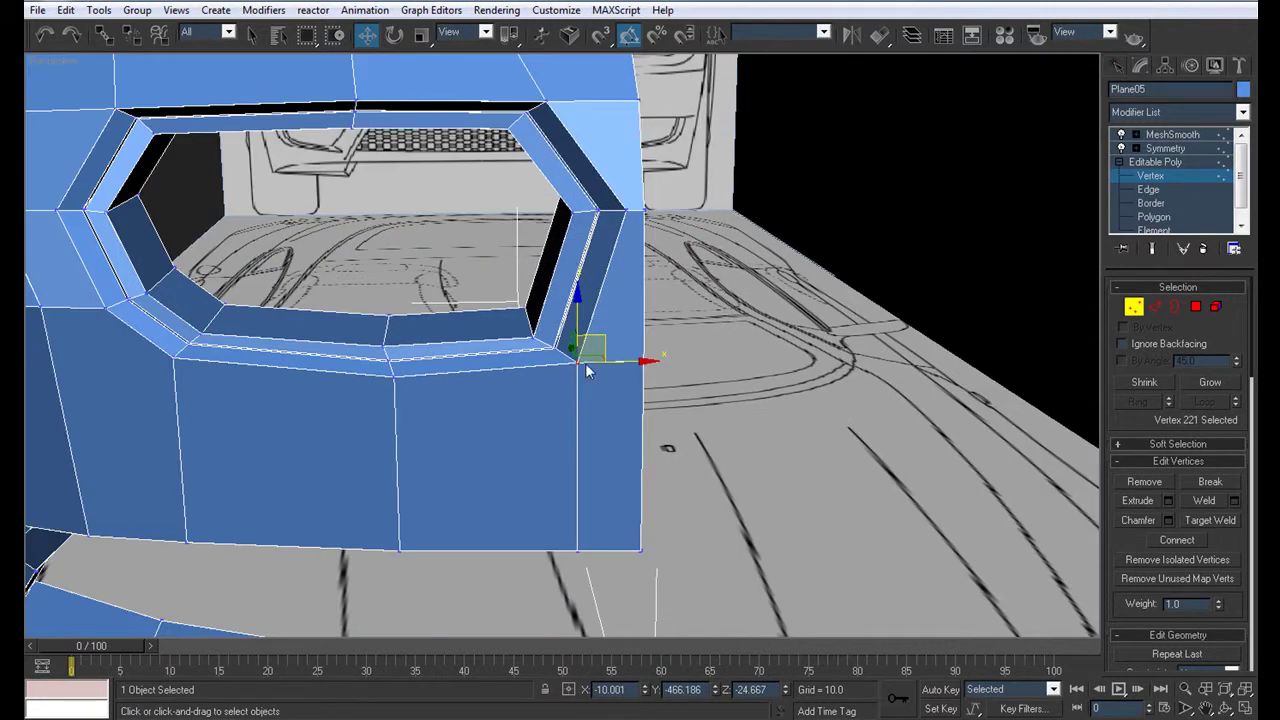
{"action": "middle_click_drag", "start_coordinate": [575, 362], "coordinate": [550, 362], "text": "alt"}
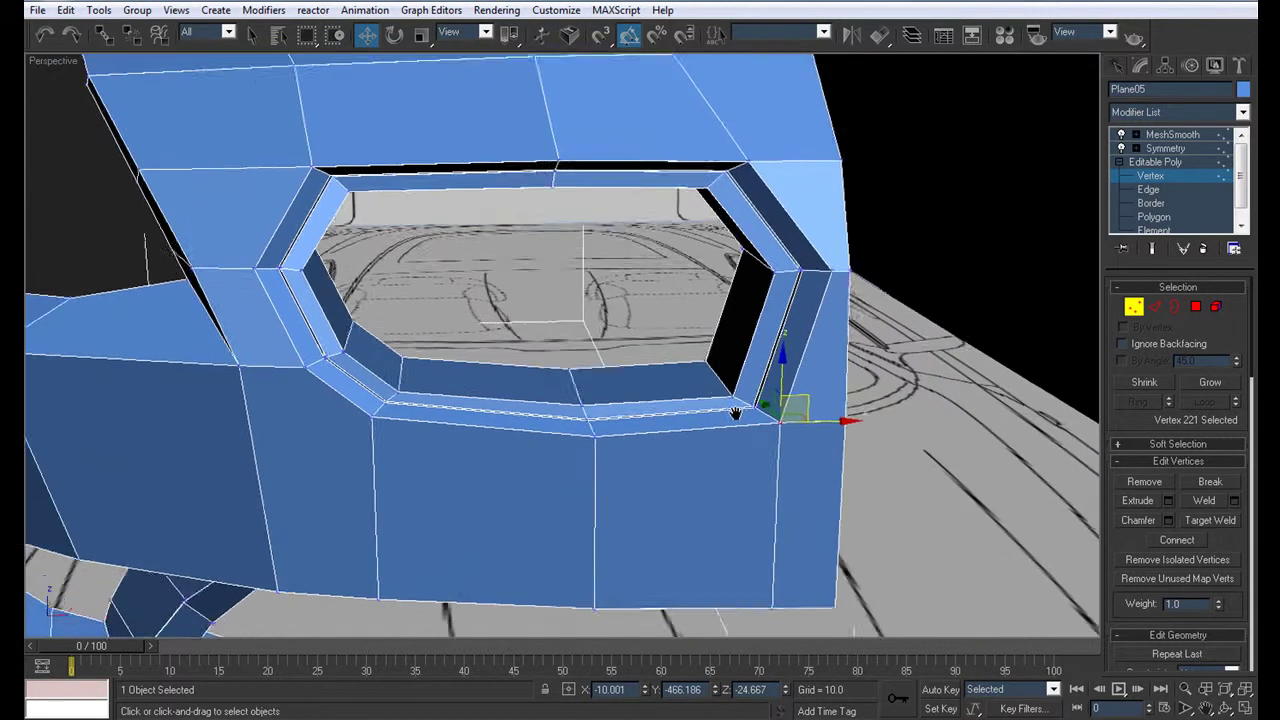
{"action": "left_click", "coordinate": [1183, 148]}
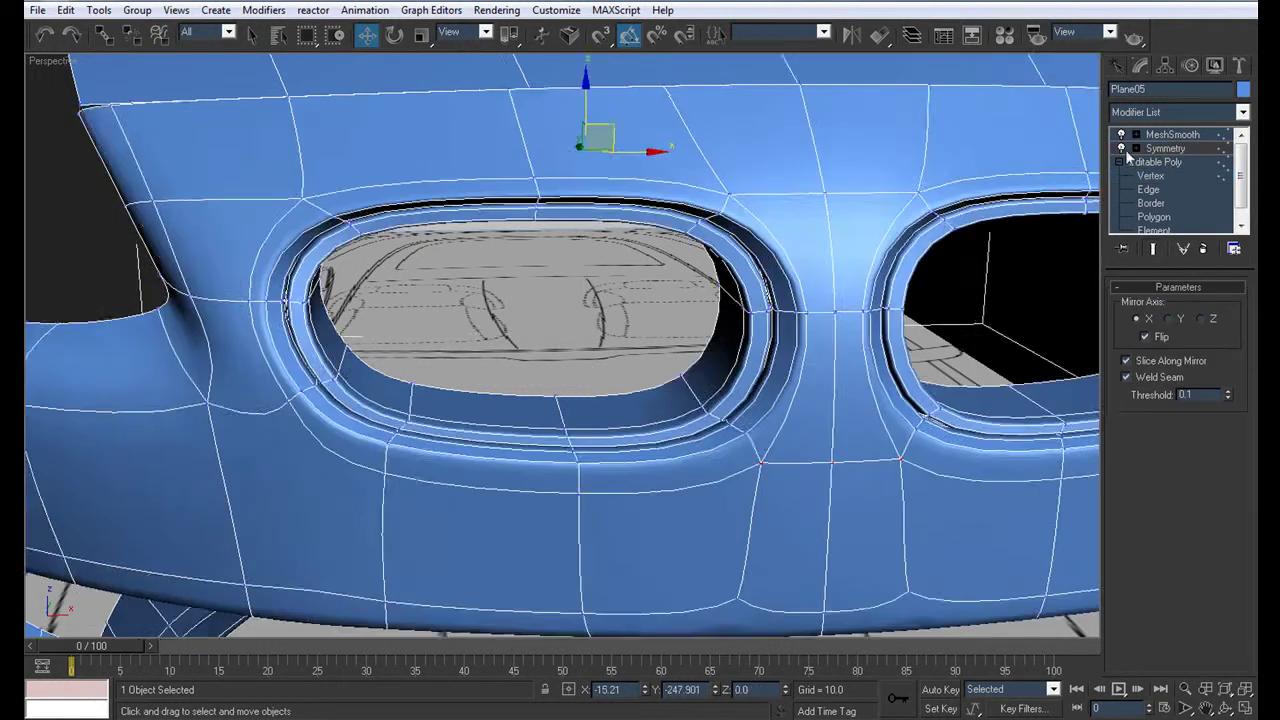
{"action": "scroll", "coordinate": [600, 290], "scroll_direction": "down", "scroll_amount": 3}
{"action": "scroll", "coordinate": [563, 263], "scroll_direction": "down", "scroll_amount": 4}
{"action": "left_click", "coordinate": [991, 318]}
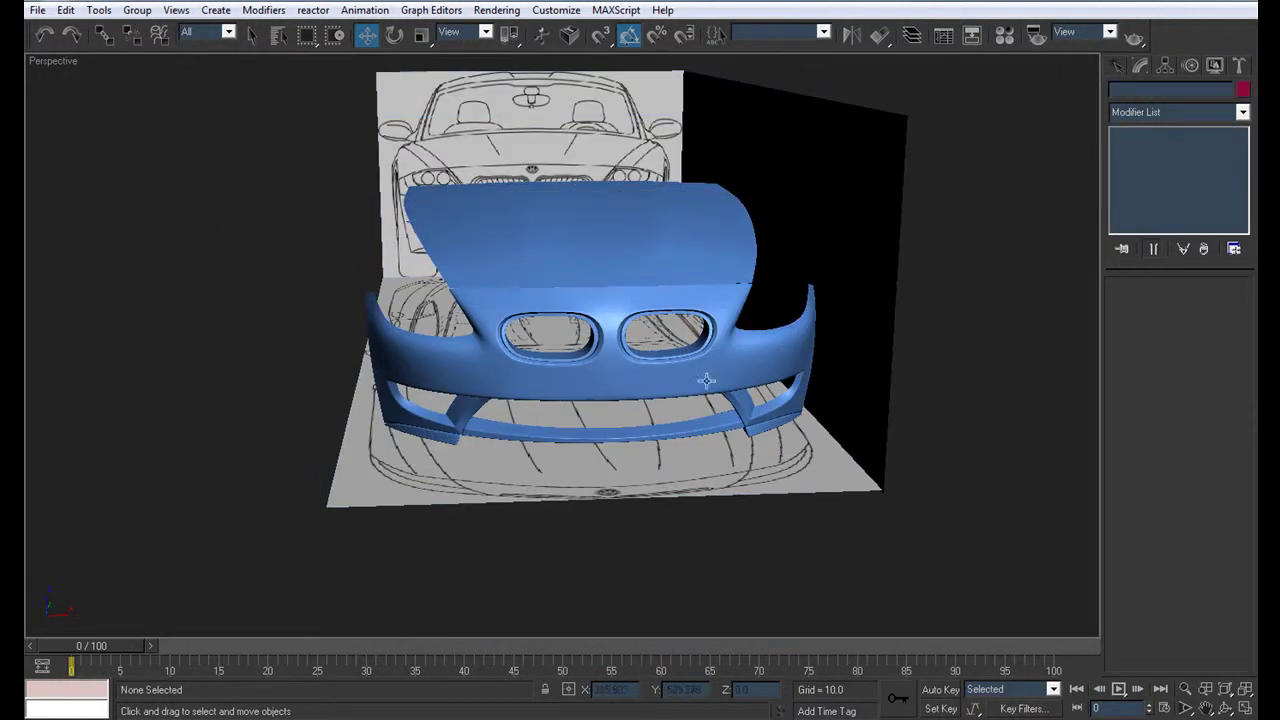
{"action": "mouse_move", "coordinate": [640, 300]}
{"action": "middle_mouse_down", "text": "alt"}
{"action": "mouse_move", "coordinate": [563, 304]}
{"action": "mouse_move", "coordinate": [755, 349]}
{"action": "mouse_move", "coordinate": [464, 318]}
{"action": "middle_mouse_up", "text": "alt"}
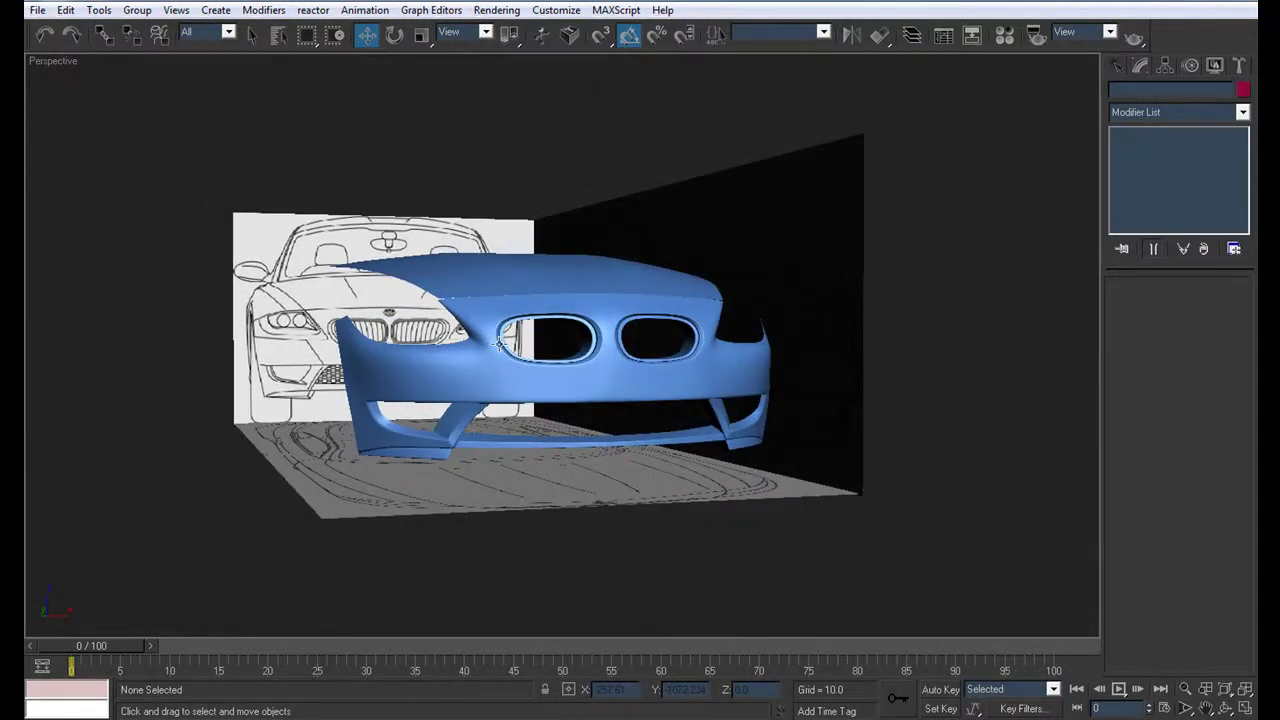
{"action": "middle_click_drag", "start_coordinate": [603, 358], "coordinate": [800, 357], "text": "alt"}
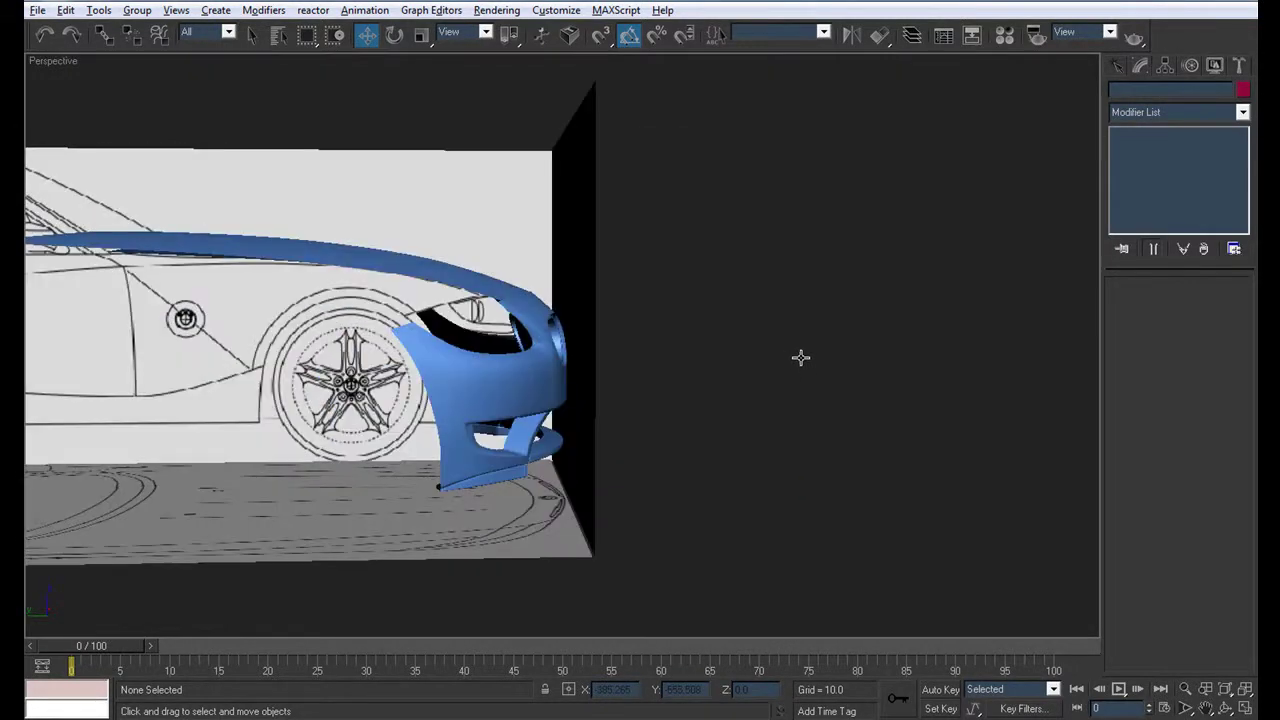
{"action": "scroll", "coordinate": [800, 358], "scroll_direction": "up", "scroll_amount": 3}
{"action": "scroll", "coordinate": [791, 362], "scroll_direction": "up", "scroll_amount": 2}
{"action": "scroll", "coordinate": [789, 363], "scroll_direction": "up", "scroll_amount": 1}
{"action": "scroll", "coordinate": [517, 225], "scroll_direction": "up", "scroll_amount": 1}
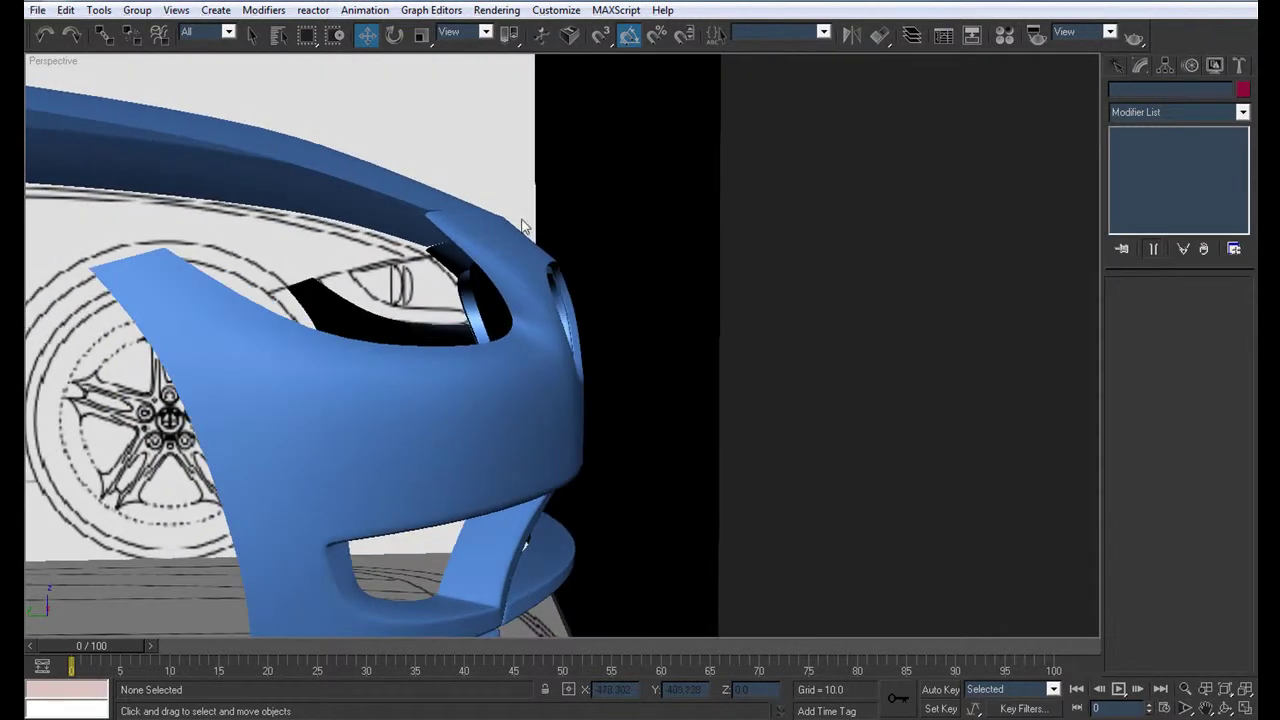
{"action": "left_click", "coordinate": [478, 247]}
{"action": "middle_click_drag", "start_coordinate": [478, 247], "coordinate": [461, 248], "text": "alt"}
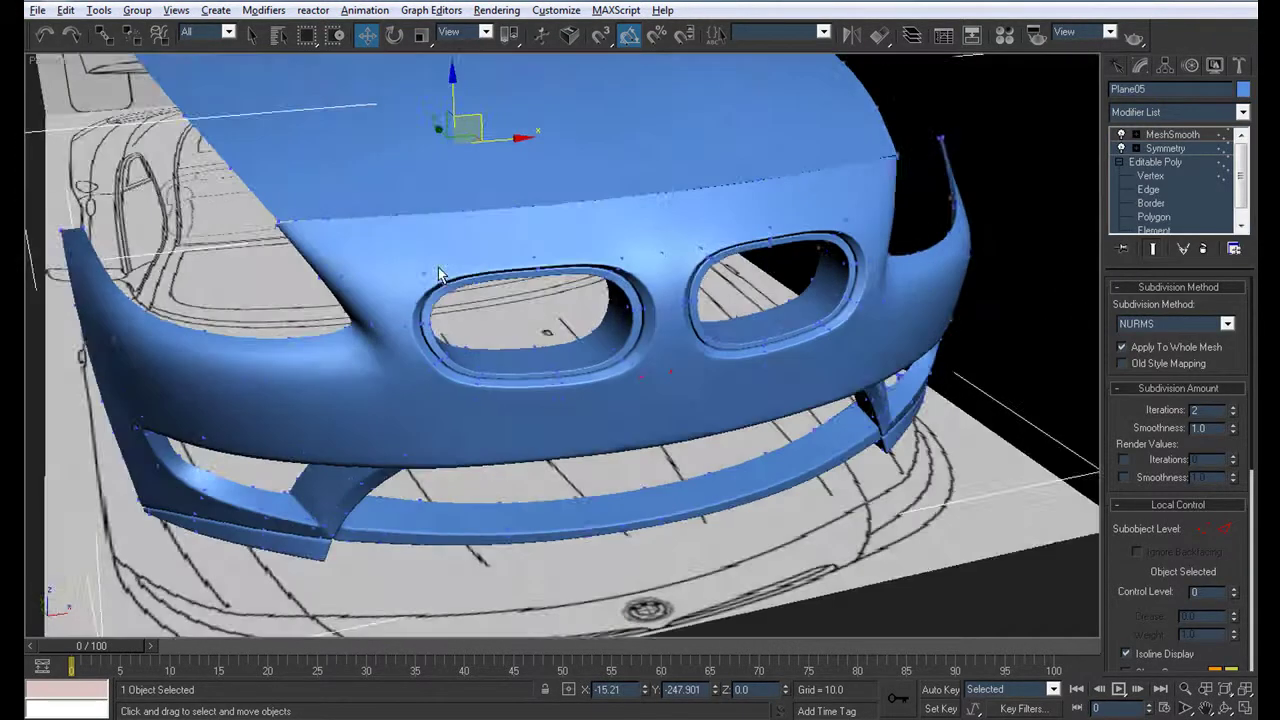
Add a new edge loop across the bonnet's front strip using Ring and Connect
{"action": "left_click", "coordinate": [1150, 189]}
{"action": "key", "text": "F4"}
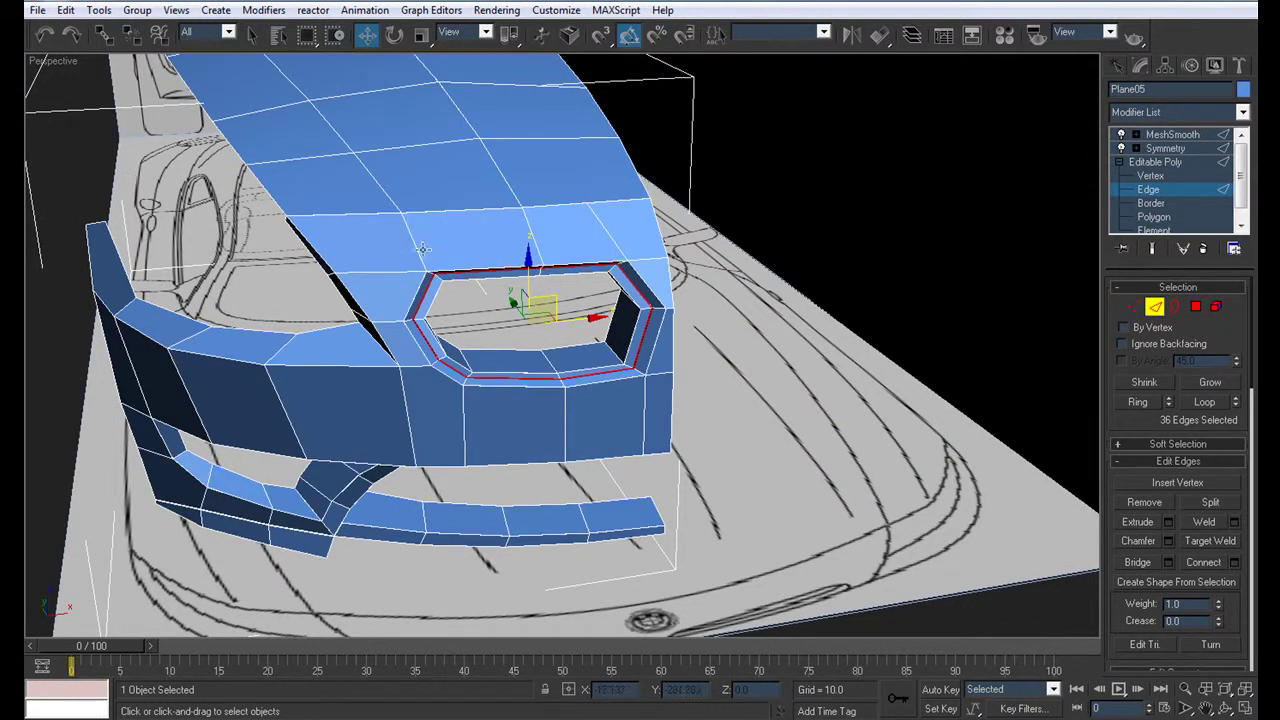
{"action": "left_click", "coordinate": [416, 240]}
{"action": "left_click", "coordinate": [1141, 400]}
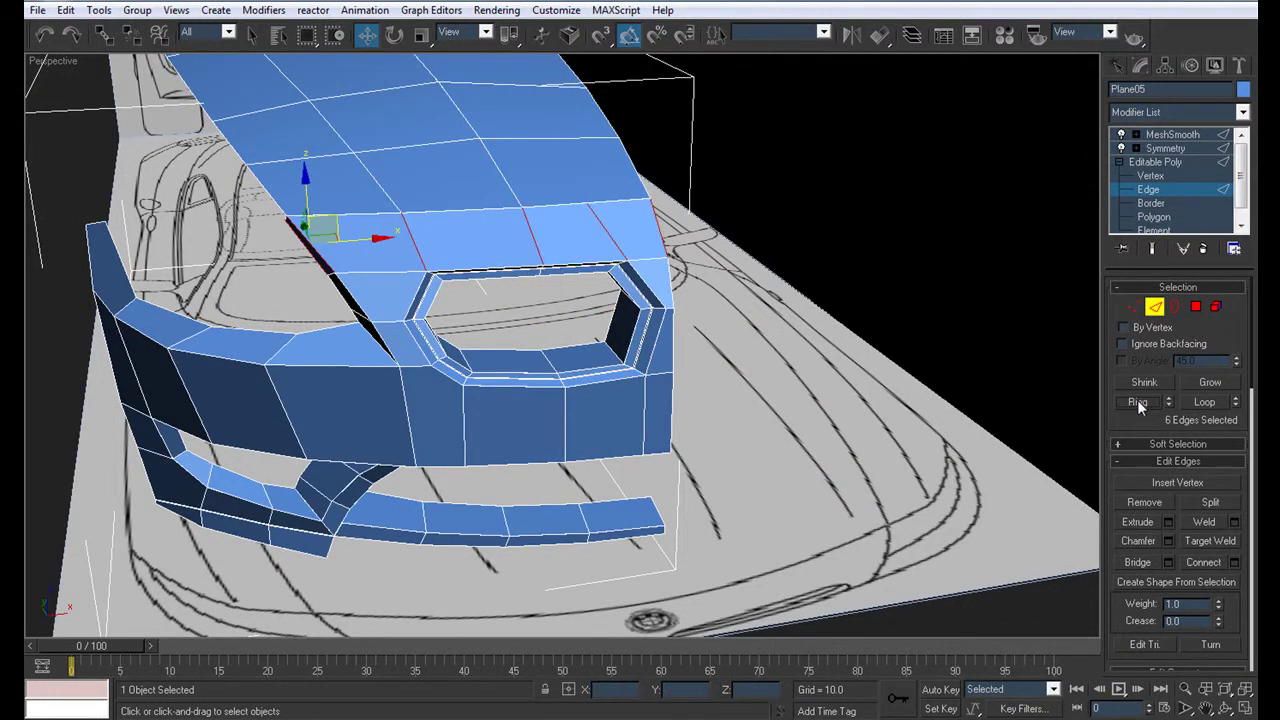
{"action": "left_click", "coordinate": [1204, 563]}
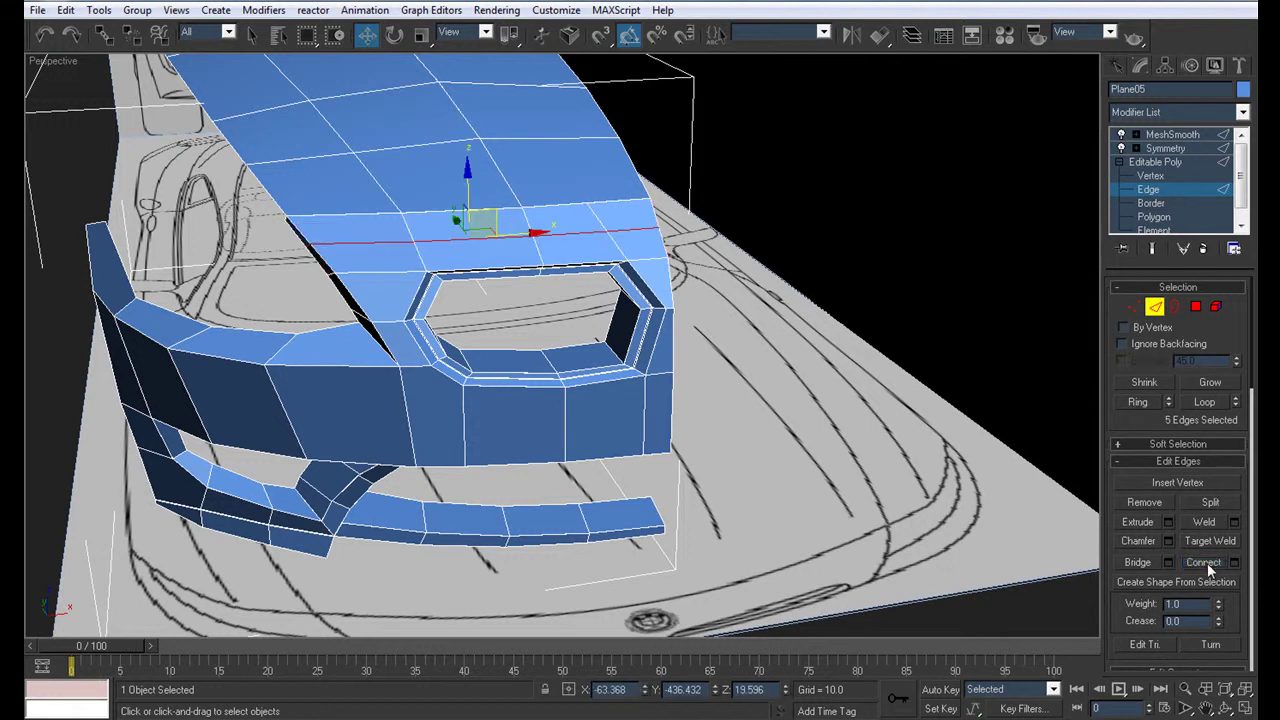
In the enlarged side view, raise the new edge loop to follow the blueprint
{"action": "key", "text": "alt+w"}
{"action": "middle_click_drag", "start_coordinate": [300, 500], "coordinate": [330, 470]}
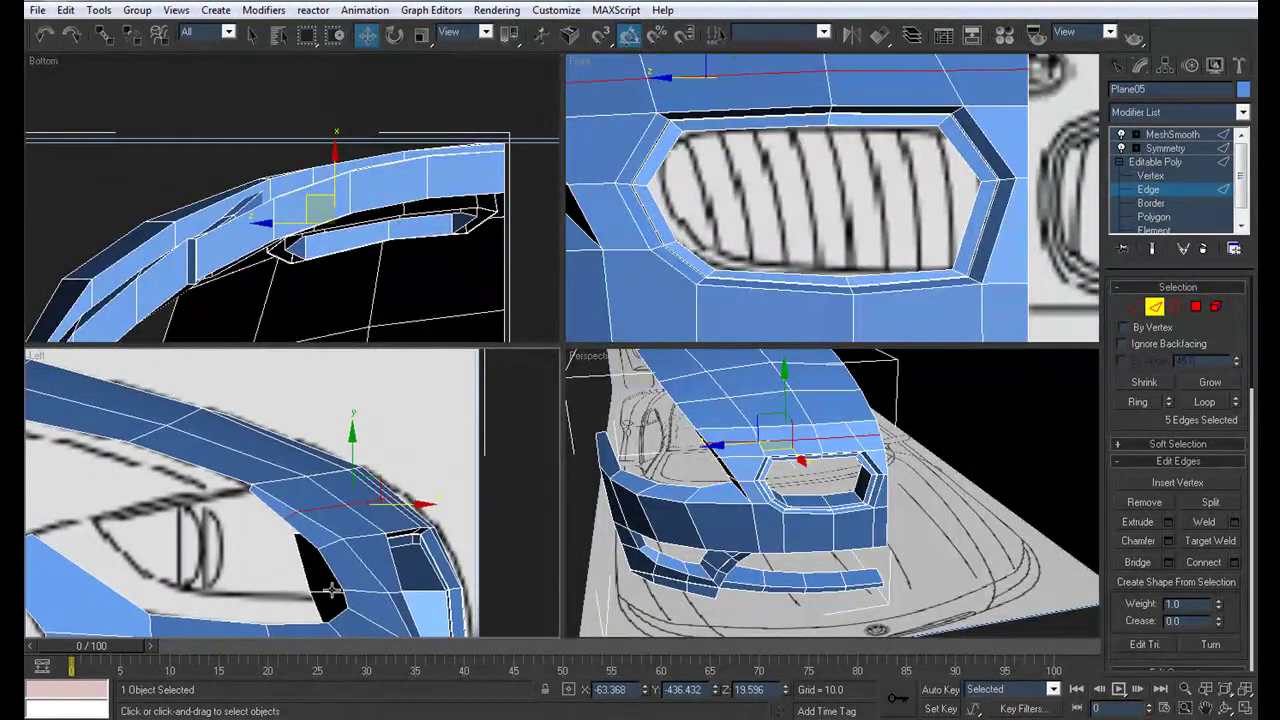
{"action": "key", "text": "alt+w"}
{"action": "middle_click_drag", "start_coordinate": [565, 453], "coordinate": [518, 480]}
{"action": "left_click_drag", "start_coordinate": [665, 369], "coordinate": [672, 360]}
{"action": "scroll", "coordinate": [637, 400], "scroll_direction": "down", "scroll_amount": 2}
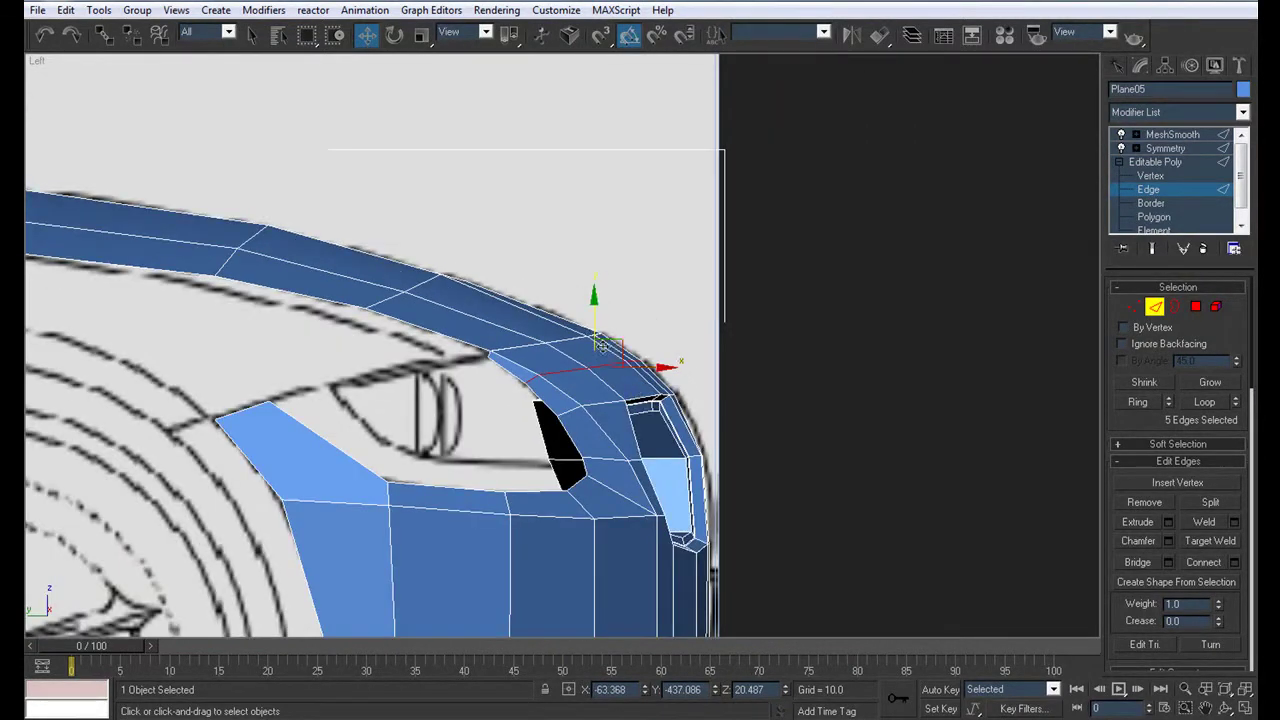
Preview the MeshSmooth result in Perspective and orbit to the car's front
{"action": "key", "text": "alt+w"}
{"action": "right_click", "coordinate": [840, 485]}
{"action": "key", "text": "alt+w"}
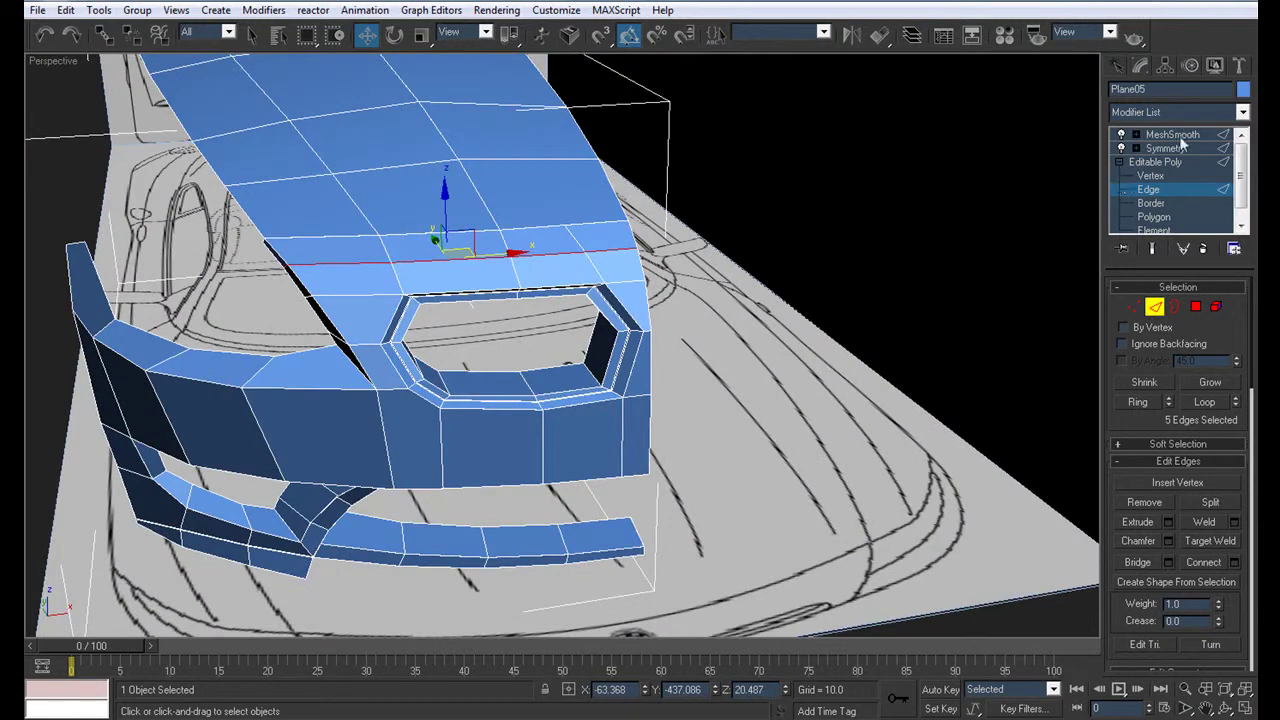
{"action": "left_click", "coordinate": [1180, 137]}
{"action": "middle_click_drag", "start_coordinate": [686, 357], "coordinate": [657, 380], "text": "alt"}
{"action": "scroll", "coordinate": [765, 486], "scroll_direction": "down", "scroll_amount": 3}
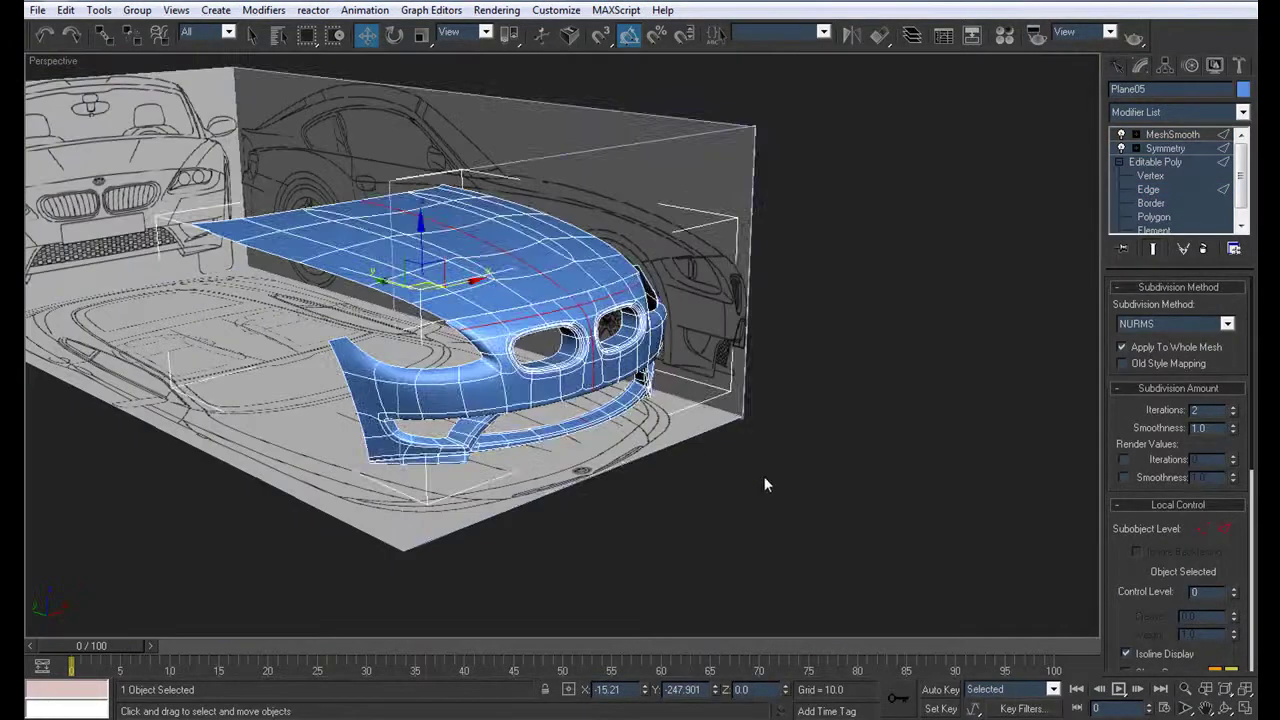
{"action": "left_click", "coordinate": [765, 486]}
{"action": "mouse_move", "coordinate": [623, 507]}
{"action": "middle_mouse_down", "text": "alt"}
{"action": "mouse_move", "coordinate": [571, 420]}
{"action": "mouse_move", "coordinate": [530, 440]}
{"action": "mouse_move", "coordinate": [557, 406]}
{"action": "mouse_move", "coordinate": [517, 331]}
{"action": "mouse_move", "coordinate": [517, 391]}
{"action": "mouse_move", "coordinate": [558, 446]}
{"action": "mouse_move", "coordinate": [517, 418]}
{"action": "middle_mouse_up", "text": "alt"}
Select the bumper at vertex level and frame its grille opening
{"action": "scroll", "coordinate": [517, 418], "scroll_direction": "up", "scroll_amount": 5}
{"action": "middle_click_drag", "start_coordinate": [706, 429], "coordinate": [713, 280], "text": "alt"}
{"action": "middle_click_drag", "start_coordinate": [512, 402], "coordinate": [543, 394], "text": "alt"}
{"action": "scroll", "coordinate": [342, 490], "scroll_direction": "up", "scroll_amount": 4}
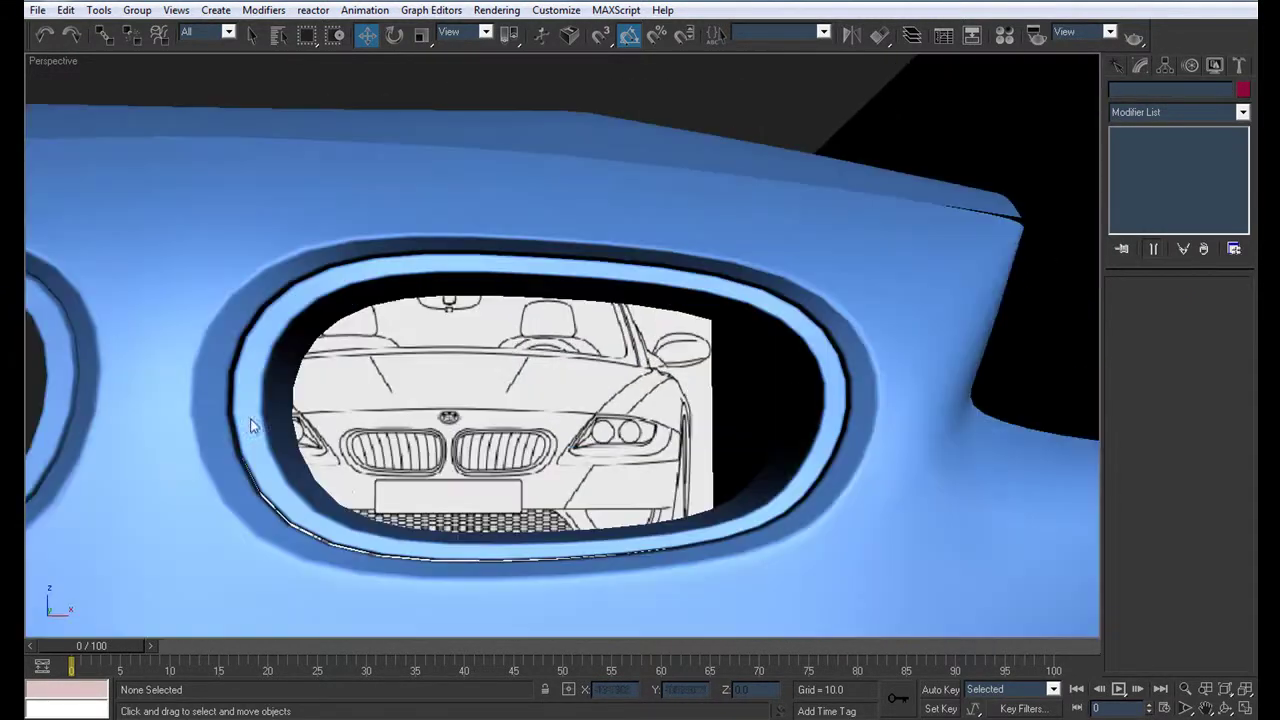
{"action": "left_click", "coordinate": [395, 545]}
{"action": "left_click", "coordinate": [1150, 175]}
{"action": "scroll", "coordinate": [680, 528], "scroll_direction": "down", "scroll_amount": 3}
{"action": "mouse_move", "coordinate": [680, 528]}
{"action": "middle_mouse_down", "text": "alt"}
{"action": "mouse_move", "coordinate": [398, 516]}
{"action": "mouse_move", "coordinate": [774, 458]}
{"action": "middle_mouse_up", "text": "alt"}
Raise the grille opening's bottom and lower-right vertices slightly to match the blueprint
{"action": "left_click_drag", "start_coordinate": [390, 500], "coordinate": [357, 477]}
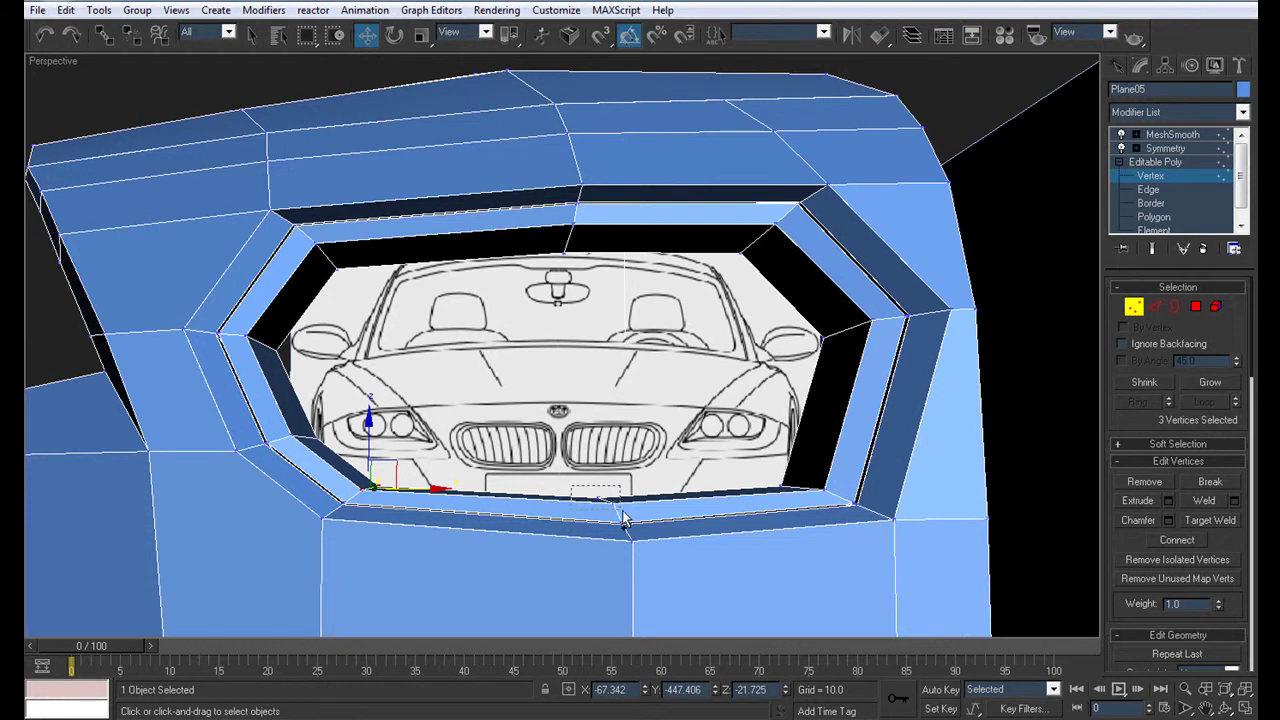
{"action": "left_click_drag", "start_coordinate": [622, 518], "coordinate": [622, 518], "text": "ctrl"}
{"action": "left_click_drag", "start_coordinate": [486, 443], "coordinate": [486, 440]}
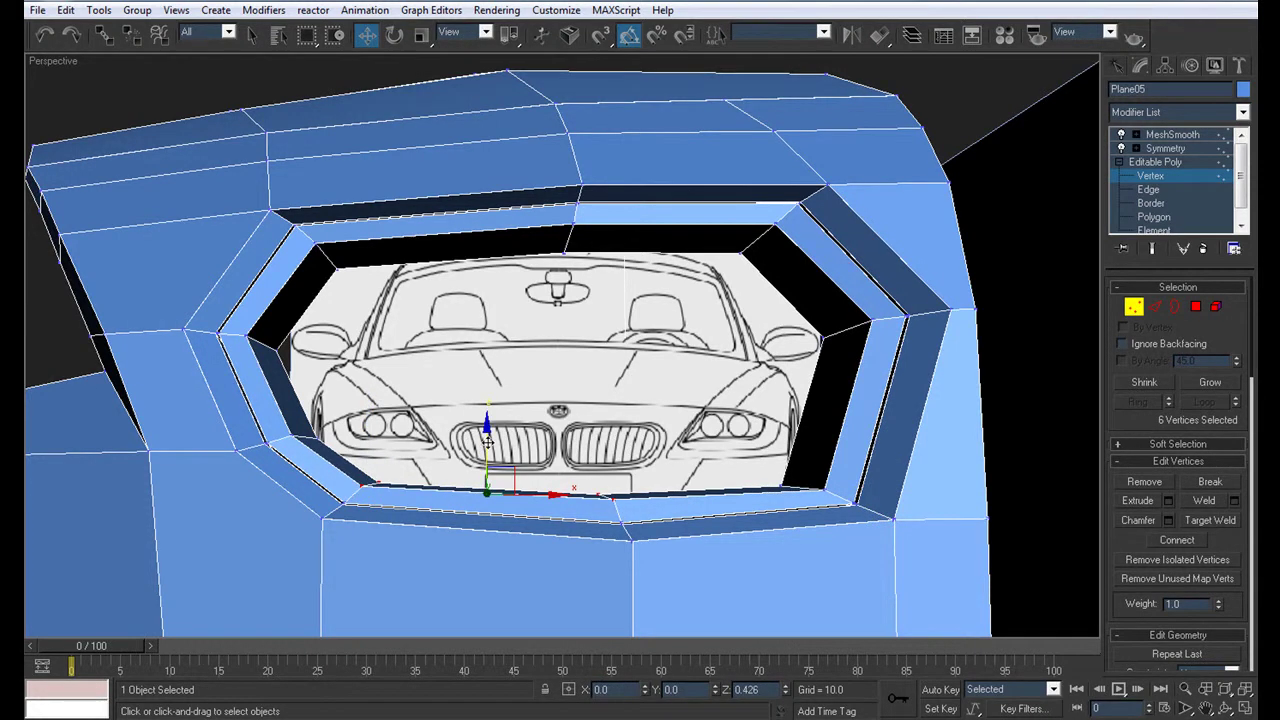
{"action": "left_click_drag", "start_coordinate": [760, 480], "coordinate": [758, 478]}
{"action": "left_click_drag", "start_coordinate": [806, 436], "coordinate": [806, 430]}
Preview the mirrored, smoothed bumper and orbit around it to inspect
{"action": "left_click", "coordinate": [1162, 147]}
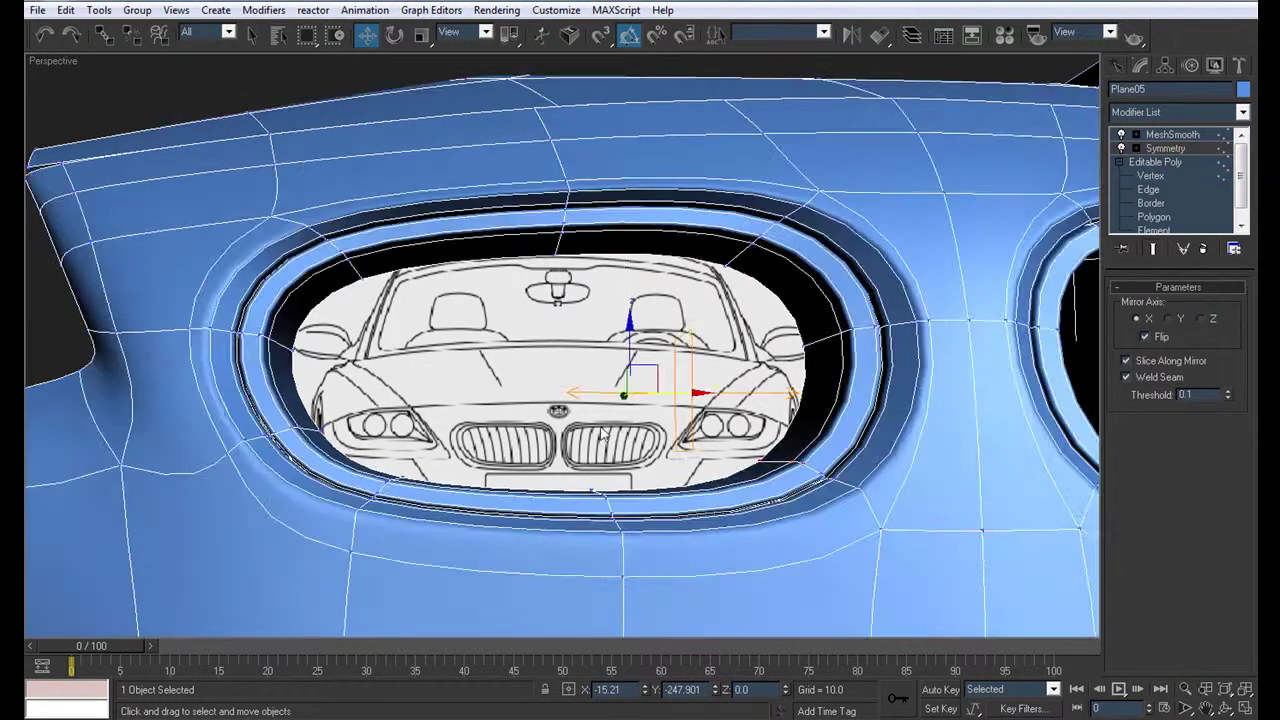
{"action": "scroll", "coordinate": [608, 425], "scroll_direction": "down", "scroll_amount": 5}
{"action": "left_click", "coordinate": [735, 600]}
{"action": "scroll", "coordinate": [646, 481], "scroll_direction": "up", "scroll_amount": 4}
{"action": "scroll", "coordinate": [646, 481], "scroll_direction": "down", "scroll_amount": 3}
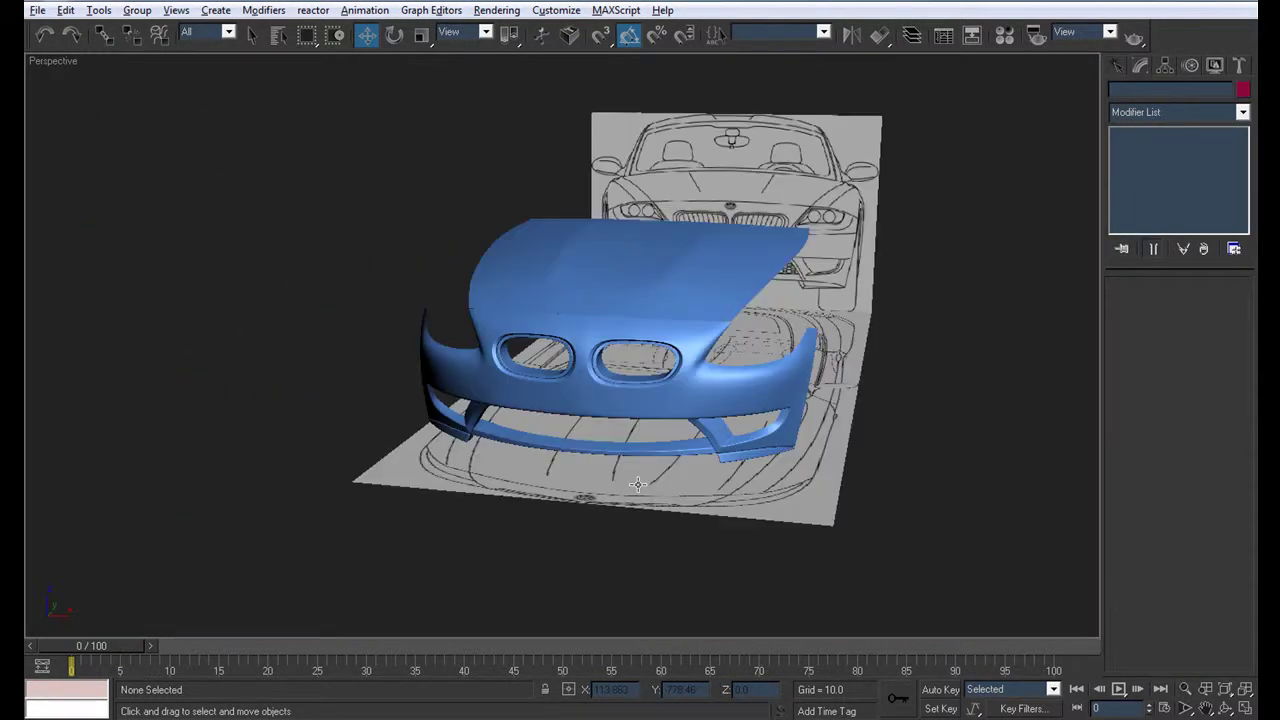
{"action": "middle_click_drag", "start_coordinate": [646, 481], "coordinate": [625, 452], "text": "alt"}
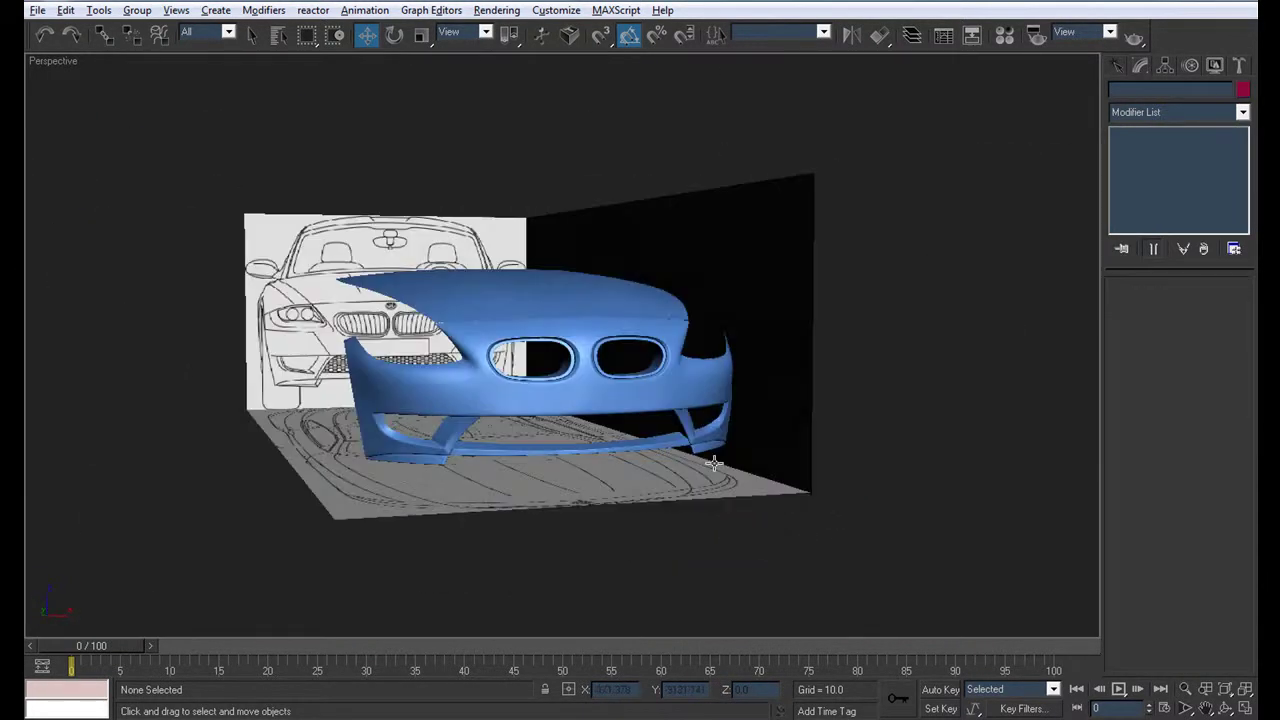
{"action": "mouse_move", "coordinate": [714, 462]}
{"action": "middle_mouse_down", "text": "alt"}
{"action": "mouse_move", "coordinate": [797, 463]}
{"action": "mouse_move", "coordinate": [663, 471]}
{"action": "middle_mouse_up", "text": "alt"}
{"action": "scroll", "coordinate": [663, 471], "scroll_direction": "up", "scroll_amount": 3}
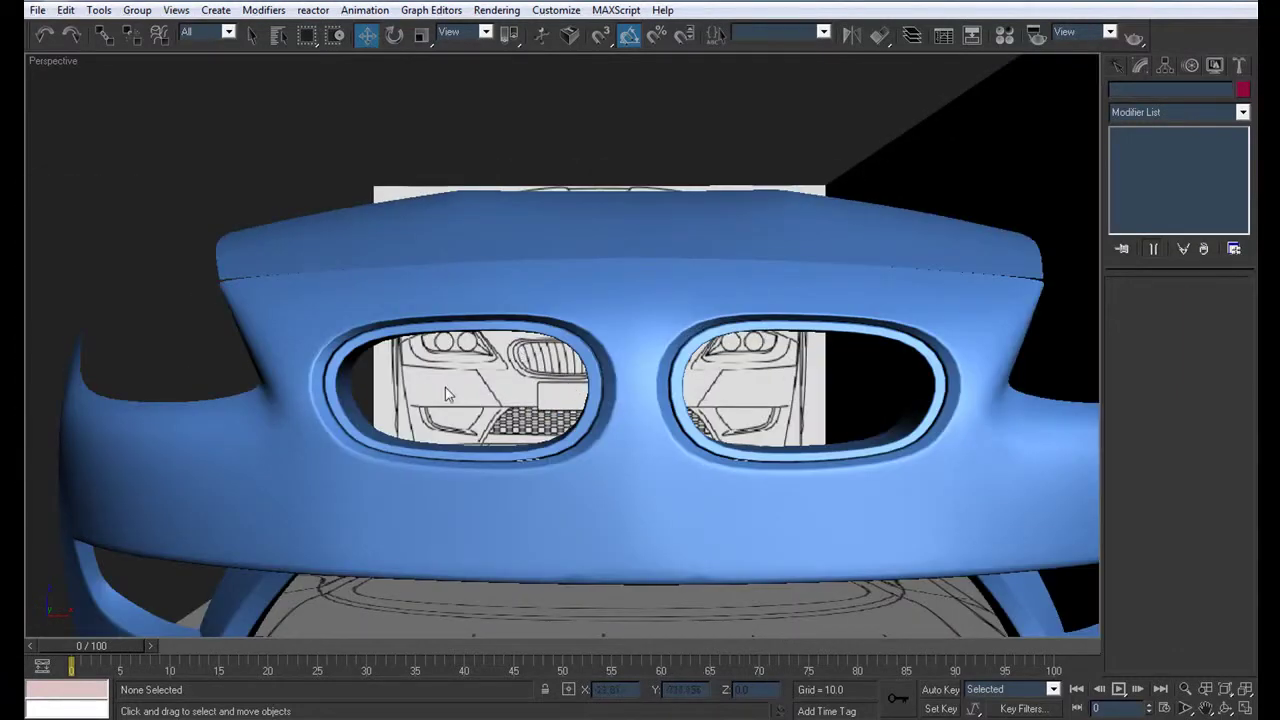
{"action": "mouse_move", "coordinate": [357, 400]}
{"action": "middle_mouse_down", "text": "alt"}
{"action": "mouse_move", "coordinate": [525, 406]}
{"action": "mouse_move", "coordinate": [680, 391]}
{"action": "mouse_move", "coordinate": [404, 394]}
{"action": "mouse_move", "coordinate": [486, 412]}
{"action": "mouse_move", "coordinate": [400, 437]}
{"action": "mouse_move", "coordinate": [393, 461]}
{"action": "mouse_move", "coordinate": [603, 453]}
{"action": "mouse_move", "coordinate": [512, 488]}
{"action": "mouse_move", "coordinate": [471, 463]}
{"action": "mouse_move", "coordinate": [491, 459]}
{"action": "mouse_move", "coordinate": [449, 423]}
{"action": "mouse_move", "coordinate": [471, 317]}
{"action": "mouse_move", "coordinate": [507, 321]}
{"action": "mouse_move", "coordinate": [500, 460]}
{"action": "mouse_move", "coordinate": [434, 460]}
{"action": "mouse_move", "coordinate": [483, 451]}
{"action": "mouse_move", "coordinate": [588, 466]}
{"action": "mouse_move", "coordinate": [500, 486]}
{"action": "mouse_move", "coordinate": [543, 471]}
{"action": "mouse_move", "coordinate": [394, 434]}
{"action": "mouse_move", "coordinate": [482, 474]}
{"action": "middle_mouse_up", "text": "alt"}
{"action": "scroll", "coordinate": [460, 425], "scroll_direction": "down", "scroll_amount": 3}
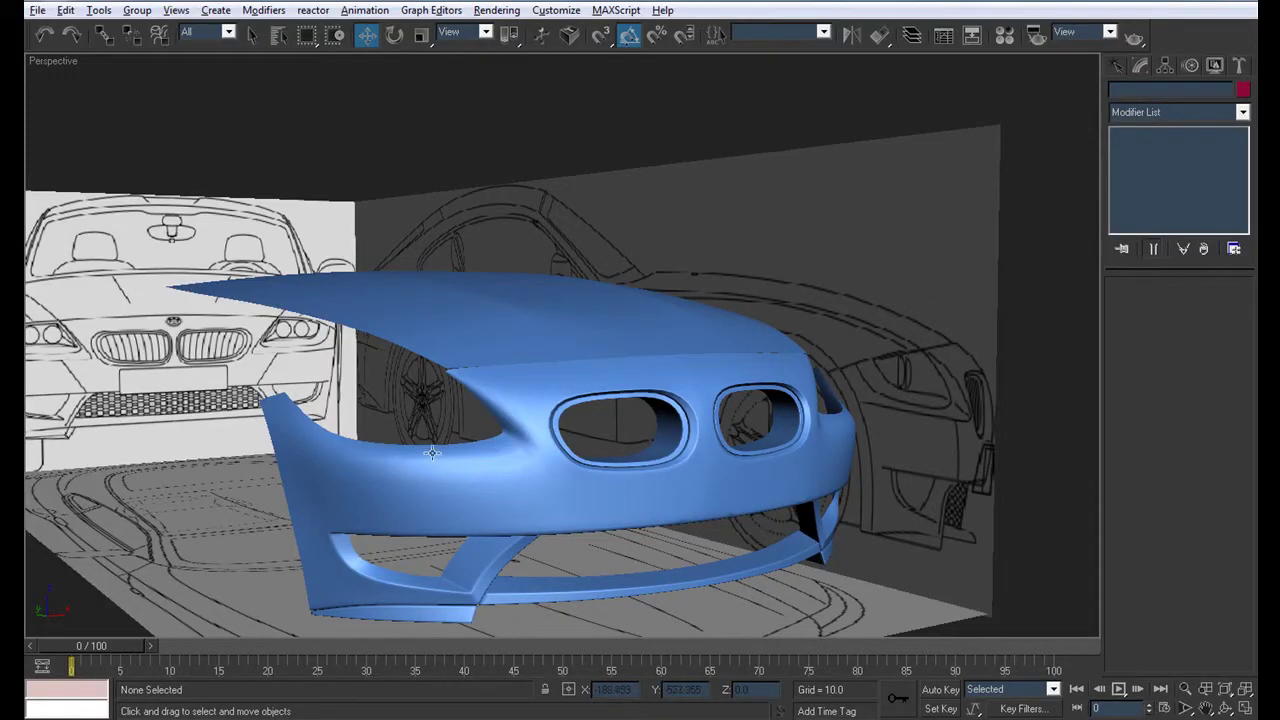
Enlarge the Left side view and select the bumper at edge level
{"action": "mouse_move", "coordinate": [430, 449]}
{"action": "middle_mouse_down", "text": "alt"}
{"action": "mouse_move", "coordinate": [414, 394]}
{"action": "mouse_move", "coordinate": [399, 401]}
{"action": "middle_mouse_up", "text": "alt"}
{"action": "key", "text": "alt+w"}
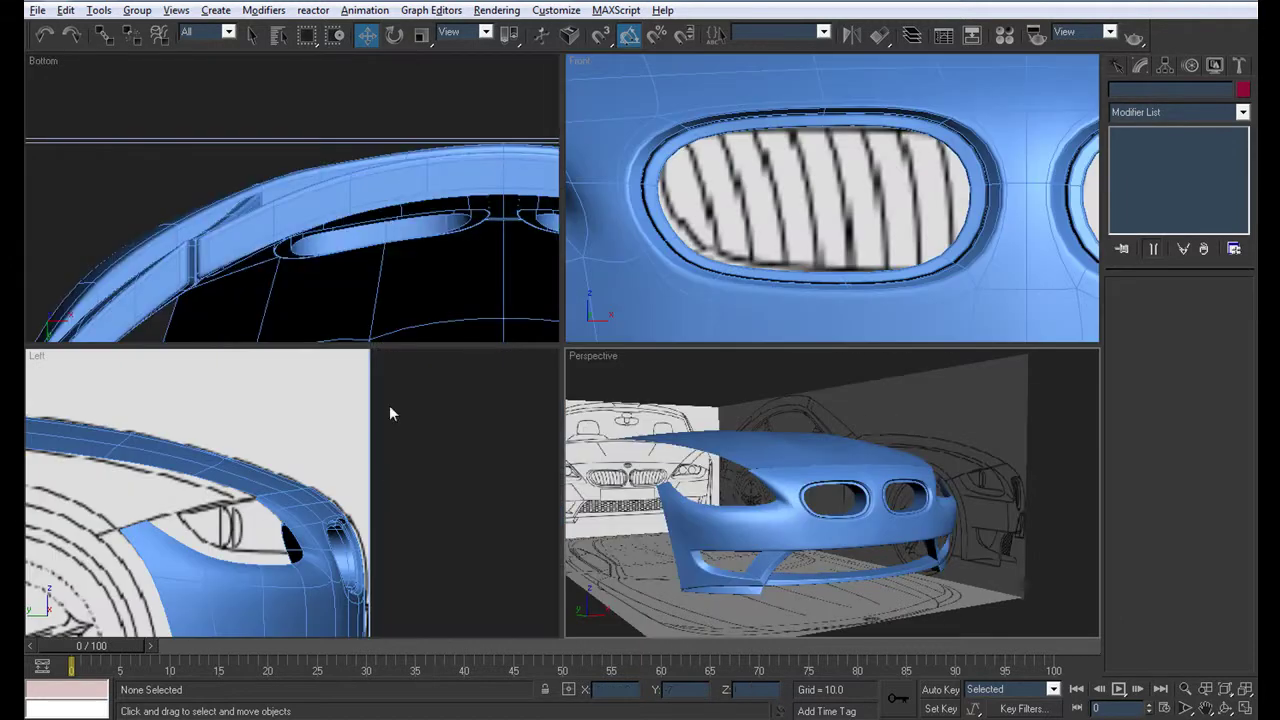
{"action": "left_click", "coordinate": [374, 478]}
{"action": "key", "text": "alt+w"}
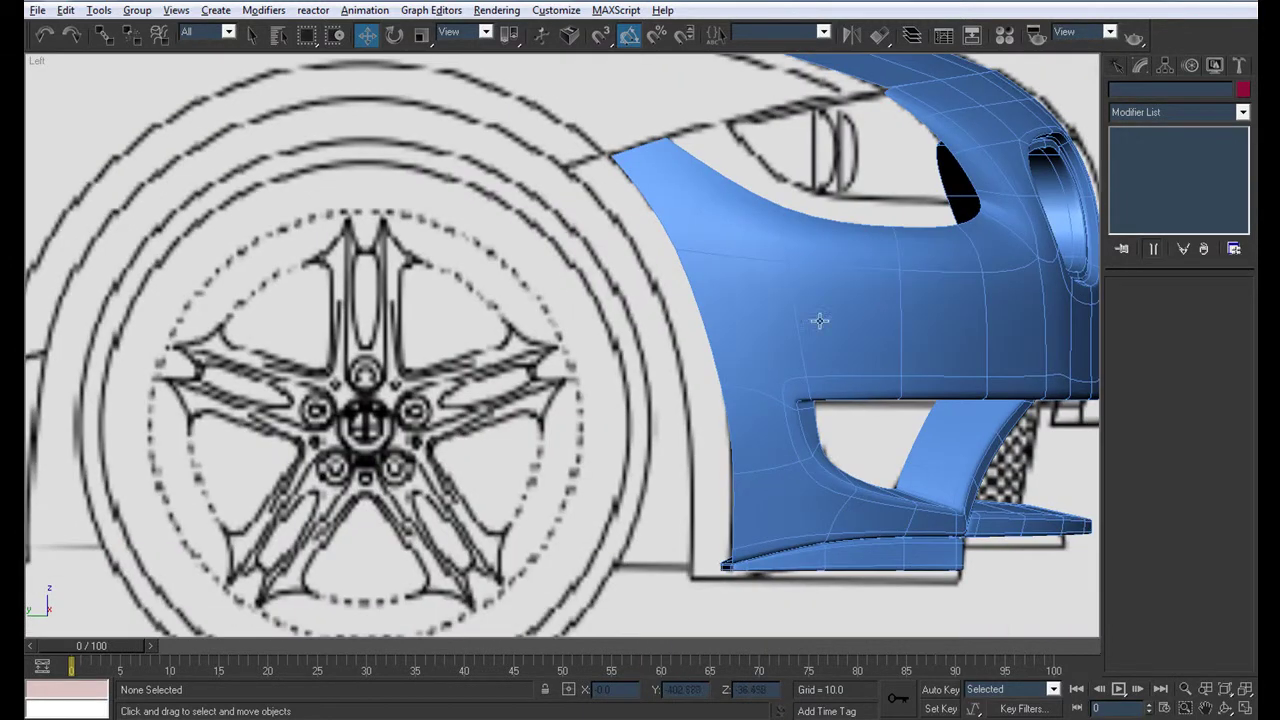
{"action": "left_click", "coordinate": [778, 322]}
{"action": "left_click", "coordinate": [1148, 189]}
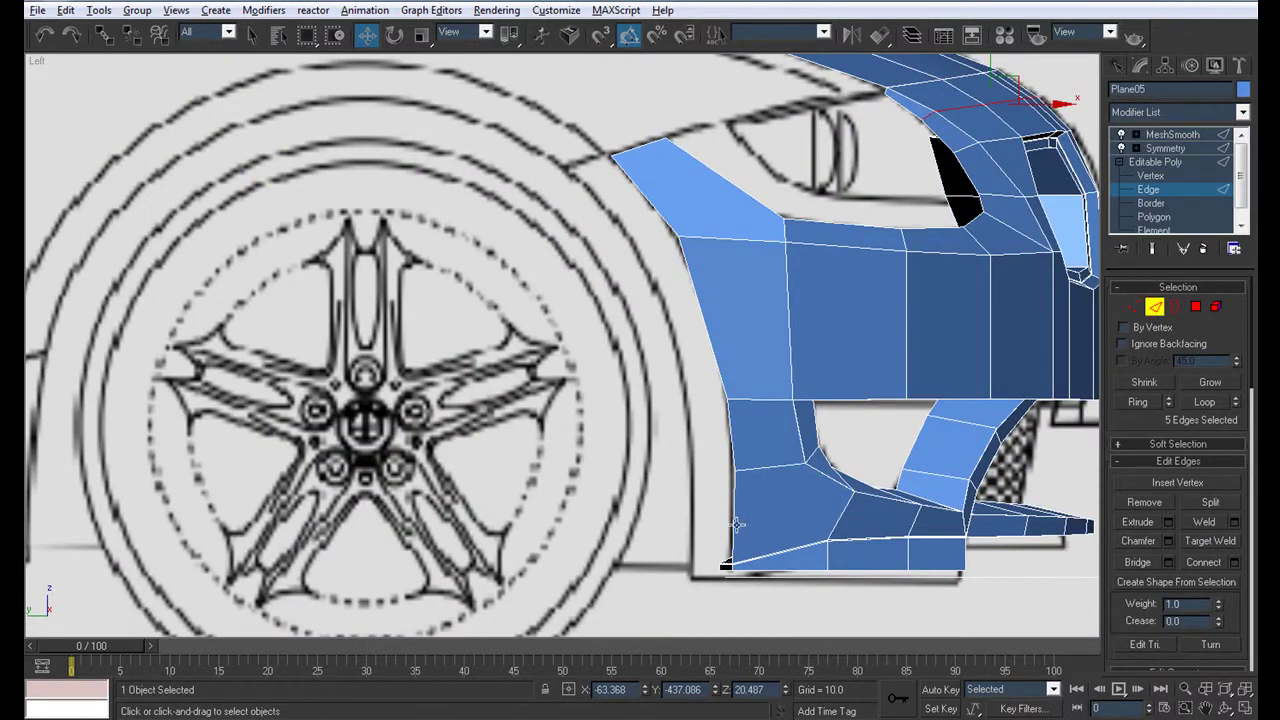
Select the fender's rear edge loop and pull it back toward the wheel arch
{"action": "left_click", "coordinate": [733, 520]}
{"action": "left_click", "coordinate": [1200, 402]}
{"action": "scroll", "coordinate": [582, 350], "scroll_direction": "up", "scroll_amount": 2}
{"action": "scroll", "coordinate": [670, 393], "scroll_direction": "up", "scroll_amount": 3}
{"action": "scroll", "coordinate": [791, 422], "scroll_direction": "up", "scroll_amount": 1}
{"action": "scroll", "coordinate": [791, 422], "scroll_direction": "down", "scroll_amount": 2}
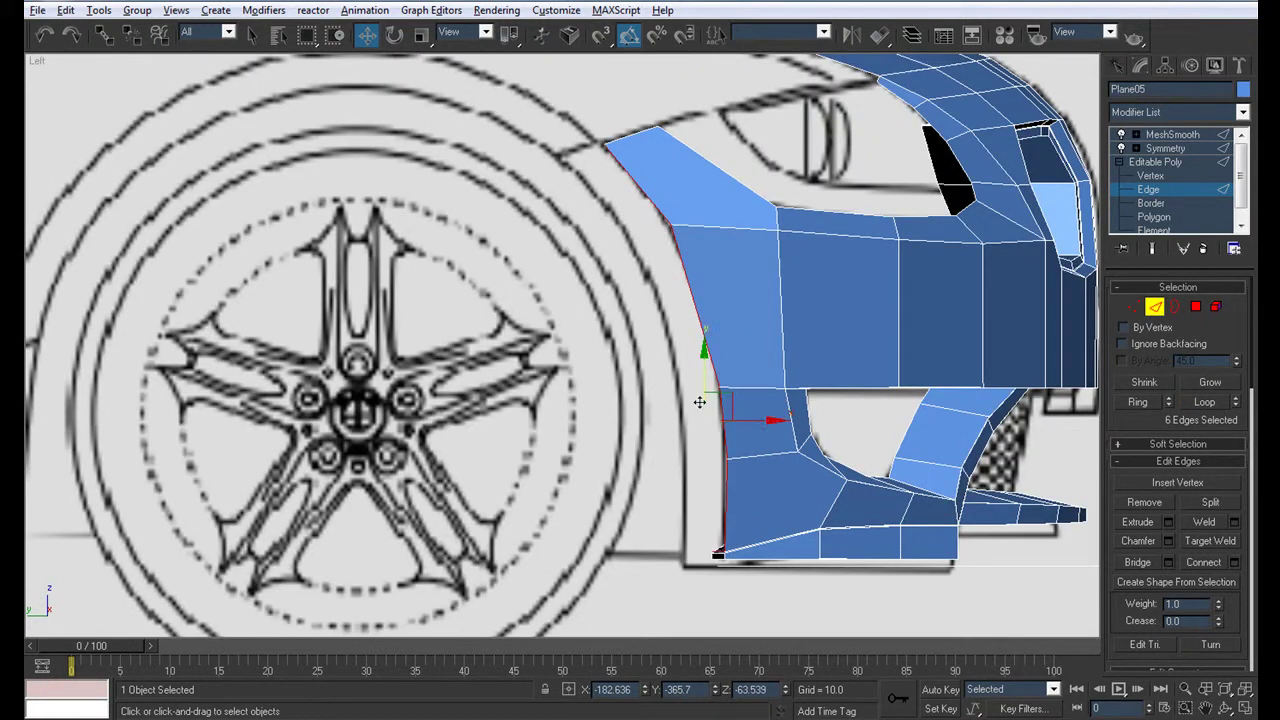
{"action": "left_click", "coordinate": [721, 418]}
{"action": "left_click", "coordinate": [1208, 403]}
{"action": "left_click_drag", "start_coordinate": [771, 421], "coordinate": [729, 421]}
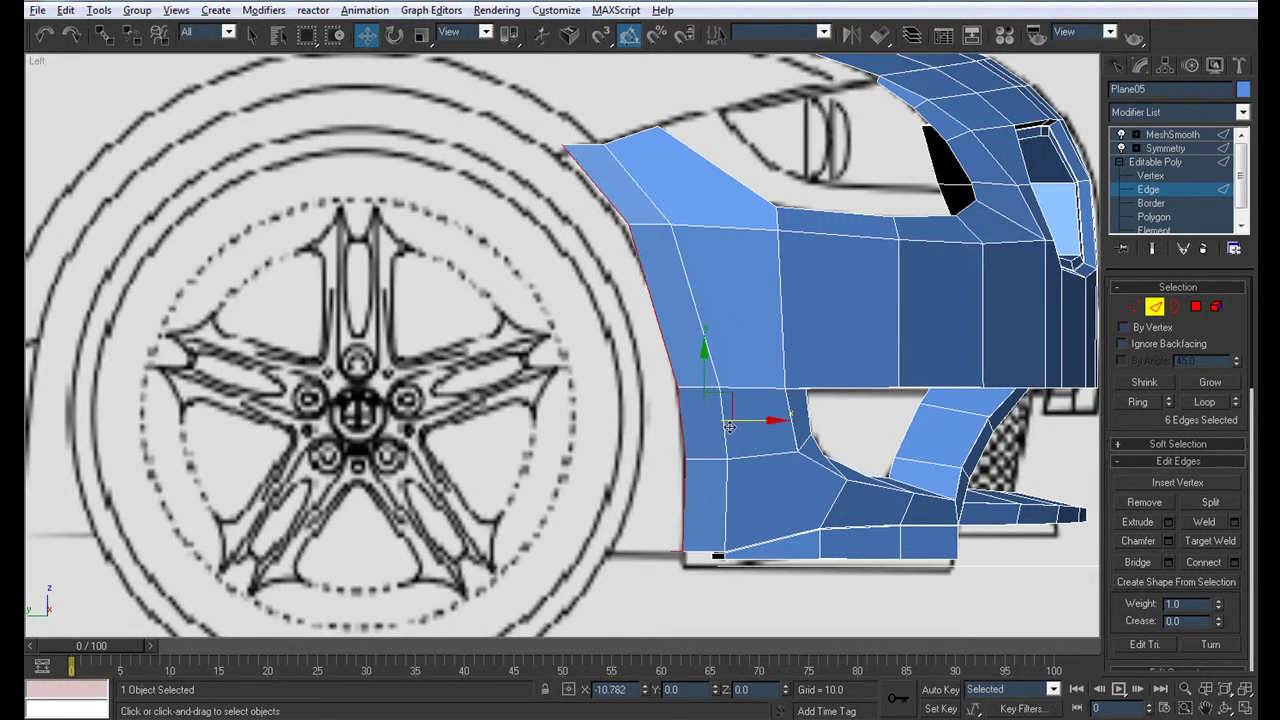
Nudge the fender's top, neighbouring and bottom corner vertices to follow the blueprint
{"action": "middle_click_drag", "start_coordinate": [708, 388], "coordinate": [720, 605]}
{"action": "scroll", "coordinate": [595, 355], "scroll_direction": "up", "scroll_amount": 4}
{"action": "key", "text": "1"}
{"action": "left_click", "coordinate": [630, 268]}
{"action": "left_click_drag", "start_coordinate": [656, 236], "coordinate": [655, 247]}
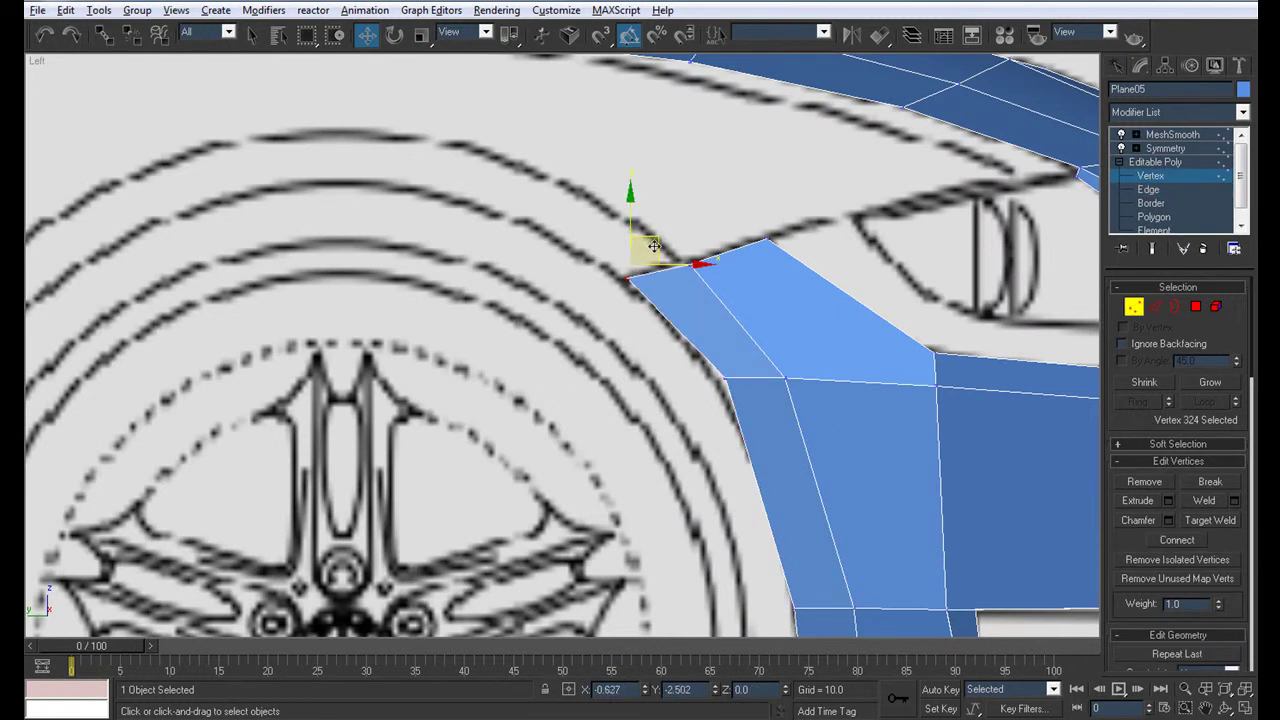
{"action": "left_click", "coordinate": [724, 378]}
{"action": "left_click_drag", "start_coordinate": [726, 372], "coordinate": [727, 386]}
{"action": "scroll", "coordinate": [752, 311], "scroll_direction": "down", "scroll_amount": 3}
{"action": "middle_click_drag", "start_coordinate": [752, 311], "coordinate": [709, 320]}
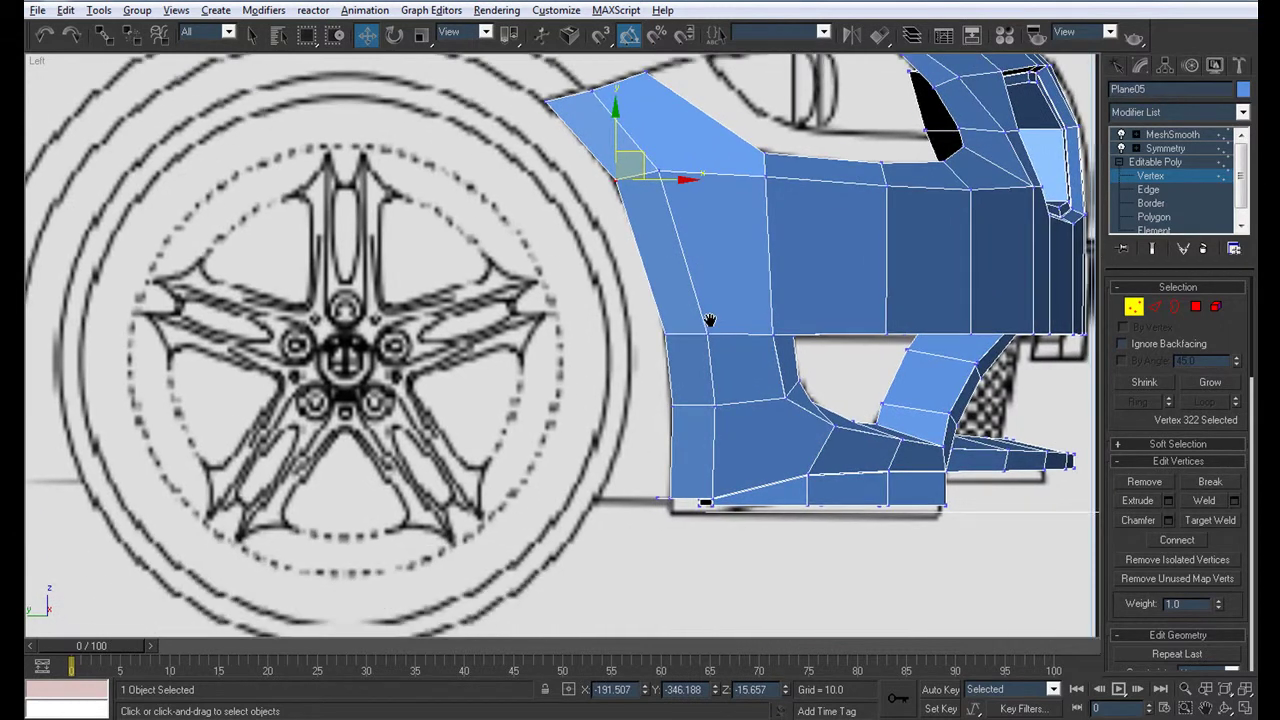
{"action": "left_click", "coordinate": [660, 497]}
{"action": "left_click_drag", "start_coordinate": [708, 498], "coordinate": [724, 497]}
Orbit the Perspective view to check the reshaped fender in 3D
{"action": "key", "text": "alt+w"}
{"action": "middle_click_drag", "start_coordinate": [760, 520], "coordinate": [700, 530], "text": "alt"}
{"action": "key", "text": "alt+w"}
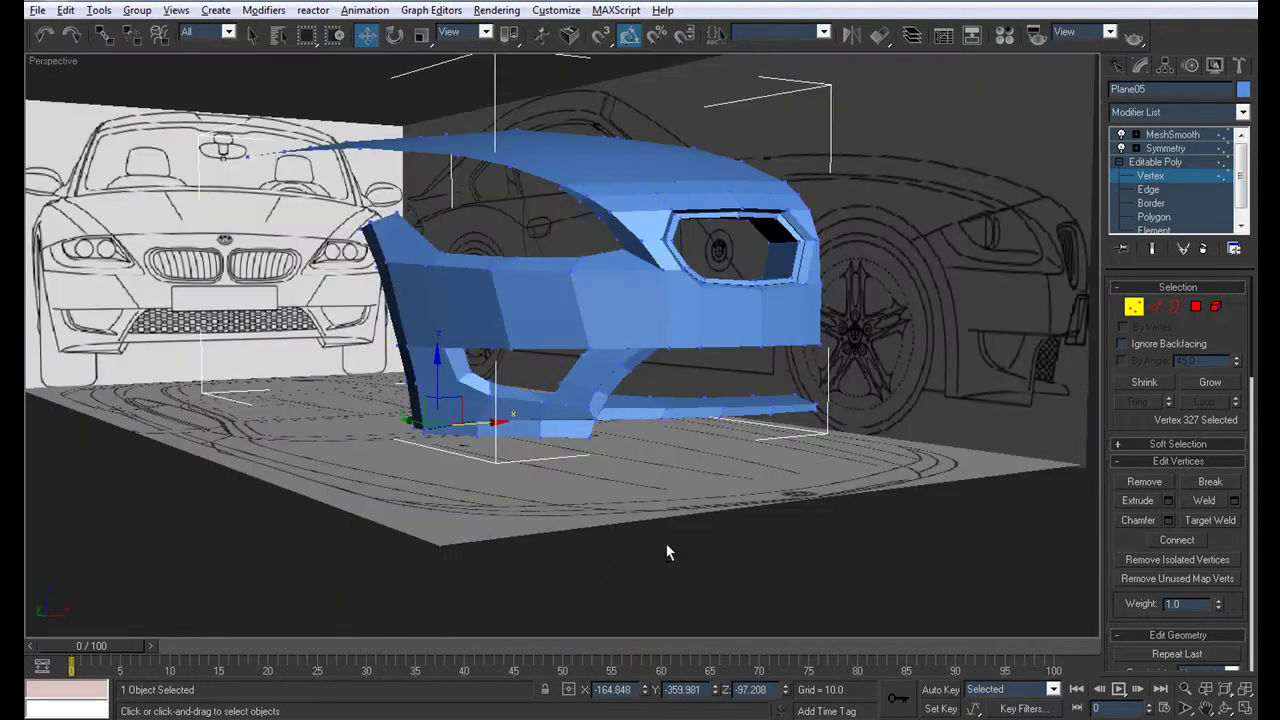
{"action": "mouse_move", "coordinate": [615, 534]}
{"action": "middle_mouse_down", "text": "alt"}
{"action": "mouse_move", "coordinate": [548, 444]}
{"action": "mouse_move", "coordinate": [703, 453]}
{"action": "mouse_move", "coordinate": [671, 418]}
{"action": "mouse_move", "coordinate": [651, 453]}
{"action": "mouse_move", "coordinate": [641, 436]}
{"action": "mouse_move", "coordinate": [563, 466]}
{"action": "mouse_move", "coordinate": [640, 450]}
{"action": "mouse_move", "coordinate": [509, 451]}
{"action": "mouse_move", "coordinate": [566, 457]}
{"action": "mouse_move", "coordinate": [600, 480]}
{"action": "mouse_move", "coordinate": [559, 420]}
{"action": "mouse_move", "coordinate": [623, 435]}
{"action": "mouse_move", "coordinate": [623, 449]}
{"action": "mouse_move", "coordinate": [615, 436]}
{"action": "middle_mouse_up", "text": "alt"}
{"action": "scroll", "coordinate": [598, 451], "scroll_direction": "down", "scroll_amount": 3}
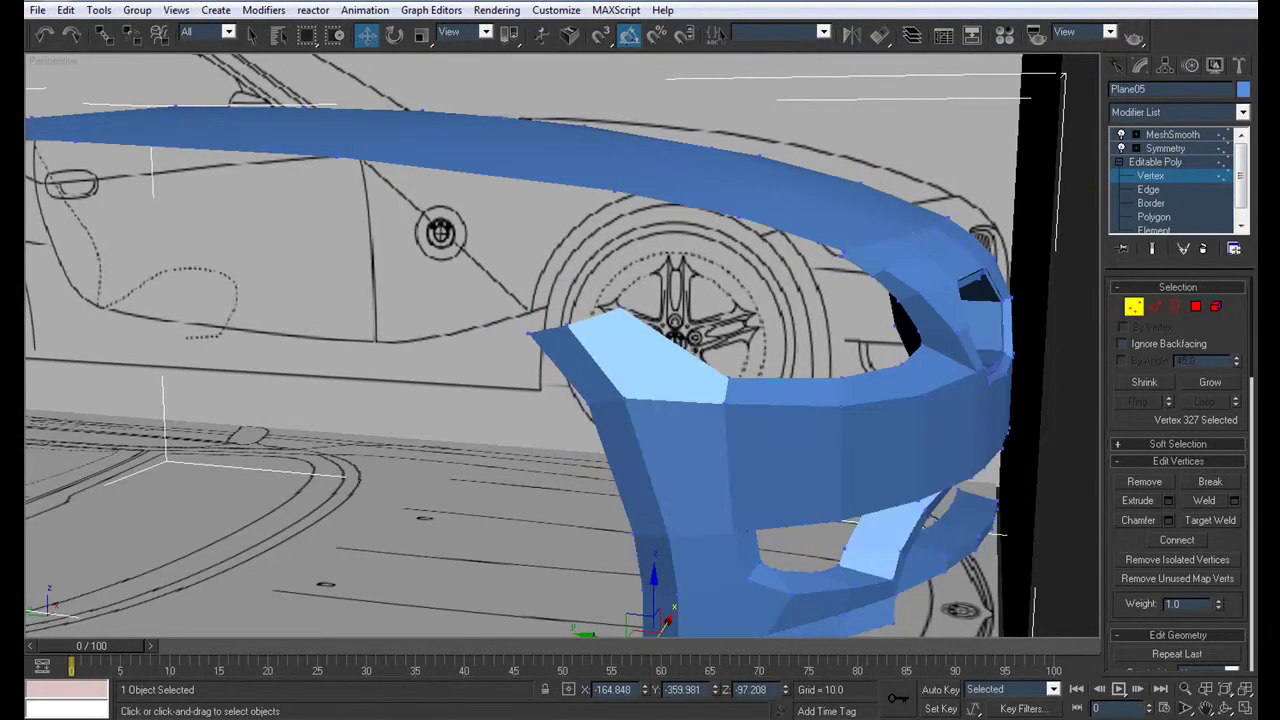
Select Symmetry and orbit the Perspective view to a front three-quarter of the bumper
{"action": "left_click", "coordinate": [1165, 148]}
{"action": "scroll", "coordinate": [755, 435], "scroll_direction": "down", "scroll_amount": 5}
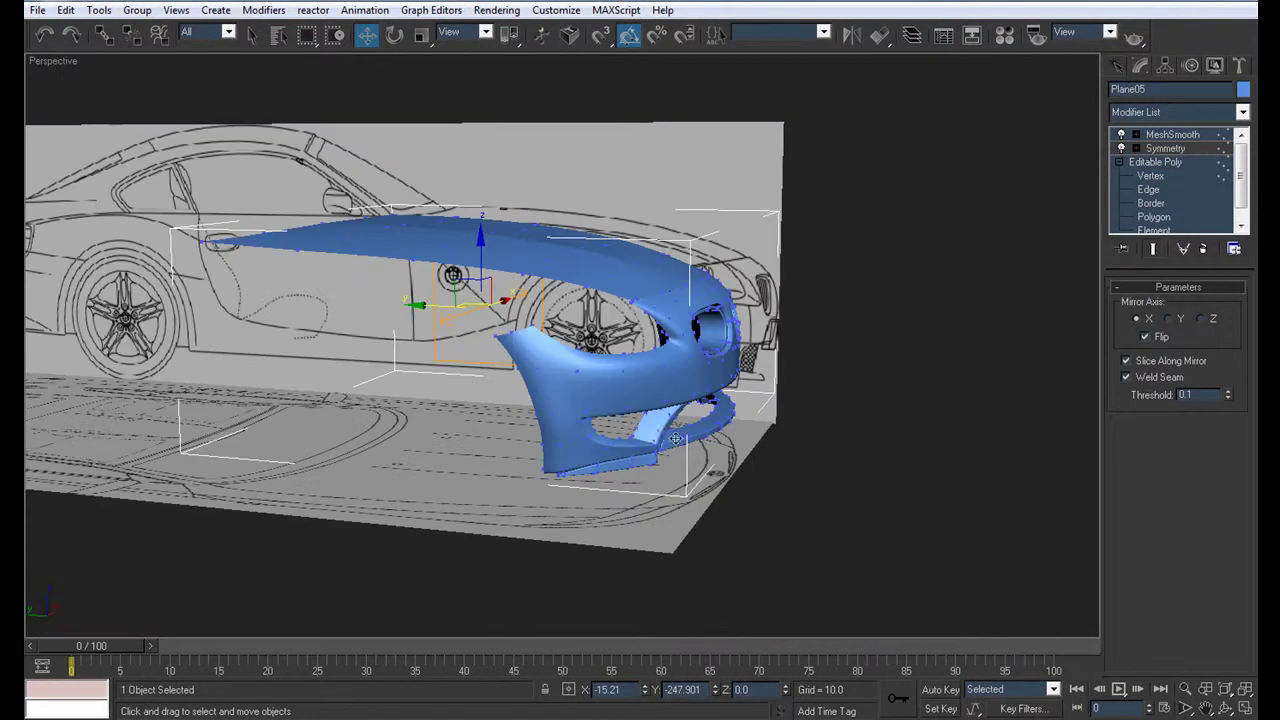
{"action": "mouse_move", "coordinate": [675, 437]}
{"action": "middle_mouse_down", "text": "alt"}
{"action": "mouse_move", "coordinate": [772, 424]}
{"action": "mouse_move", "coordinate": [596, 440]}
{"action": "mouse_move", "coordinate": [697, 437]}
{"action": "mouse_move", "coordinate": [561, 484]}
{"action": "mouse_move", "coordinate": [634, 378]}
{"action": "middle_mouse_up", "text": "alt"}
{"action": "scroll", "coordinate": [561, 484], "scroll_direction": "up", "scroll_amount": 2}
{"action": "scroll", "coordinate": [561, 484], "scroll_direction": "up", "scroll_amount": 2}
{"action": "scroll", "coordinate": [561, 484], "scroll_direction": "down", "scroll_amount": 3}
{"action": "scroll", "coordinate": [634, 378], "scroll_direction": "up", "scroll_amount": 3}
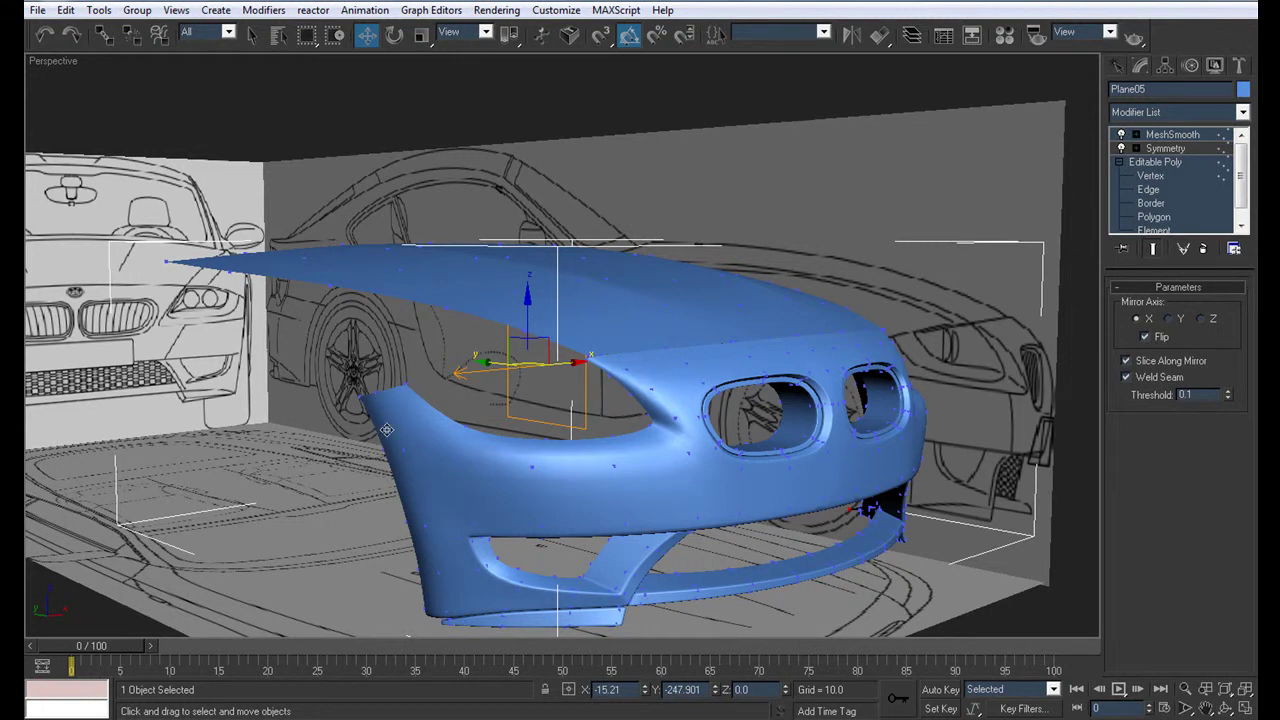
{"action": "middle_click_drag", "start_coordinate": [397, 455], "coordinate": [586, 464]}
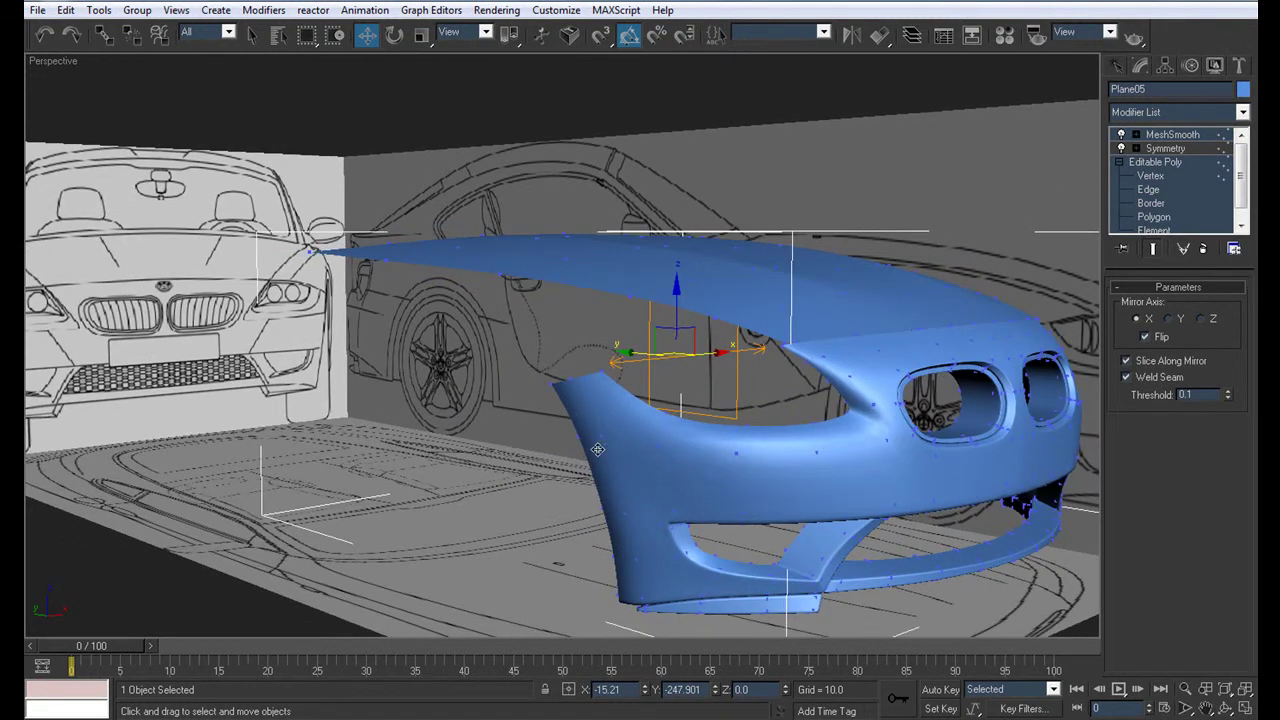
Pan and zoom the Left viewport to compare the bumper with the side blueprint
{"action": "key", "text": "alt+w"}
{"action": "scroll", "coordinate": [287, 463], "scroll_direction": "down", "scroll_amount": 2}
{"action": "scroll", "coordinate": [433, 472], "scroll_direction": "down", "scroll_amount": 1}
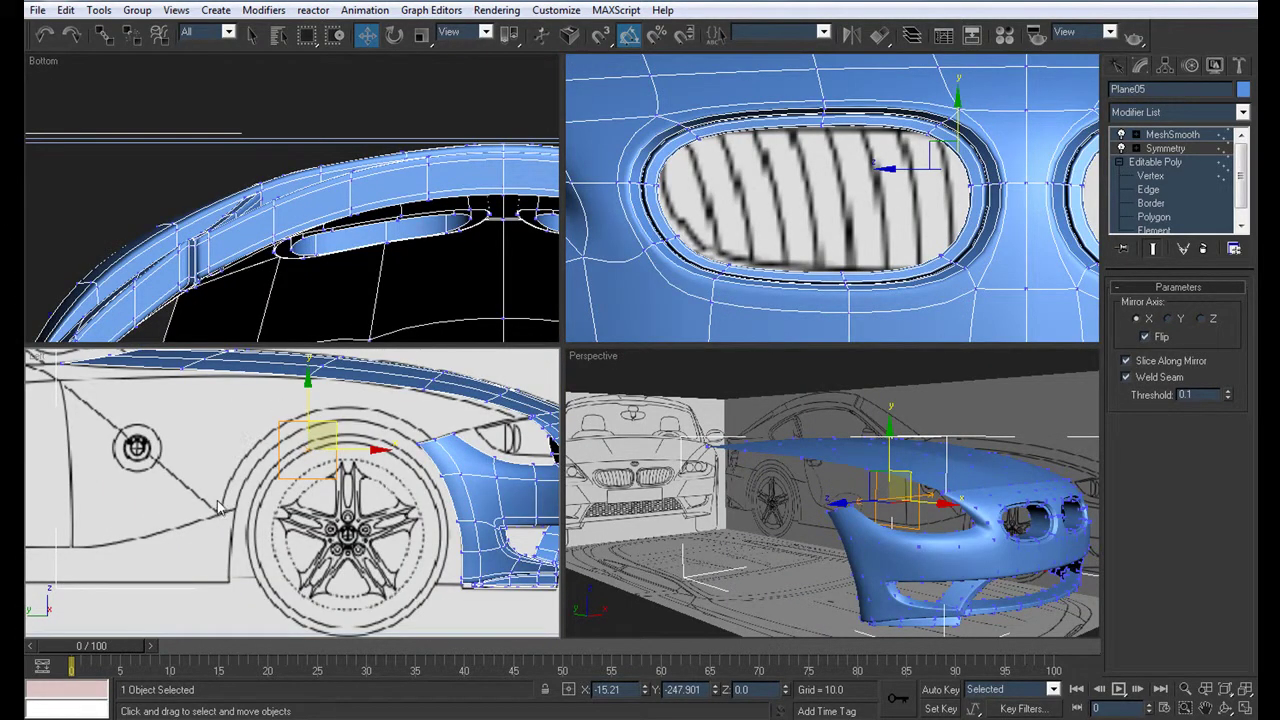
{"action": "middle_click_drag", "start_coordinate": [510, 465], "coordinate": [418, 461]}
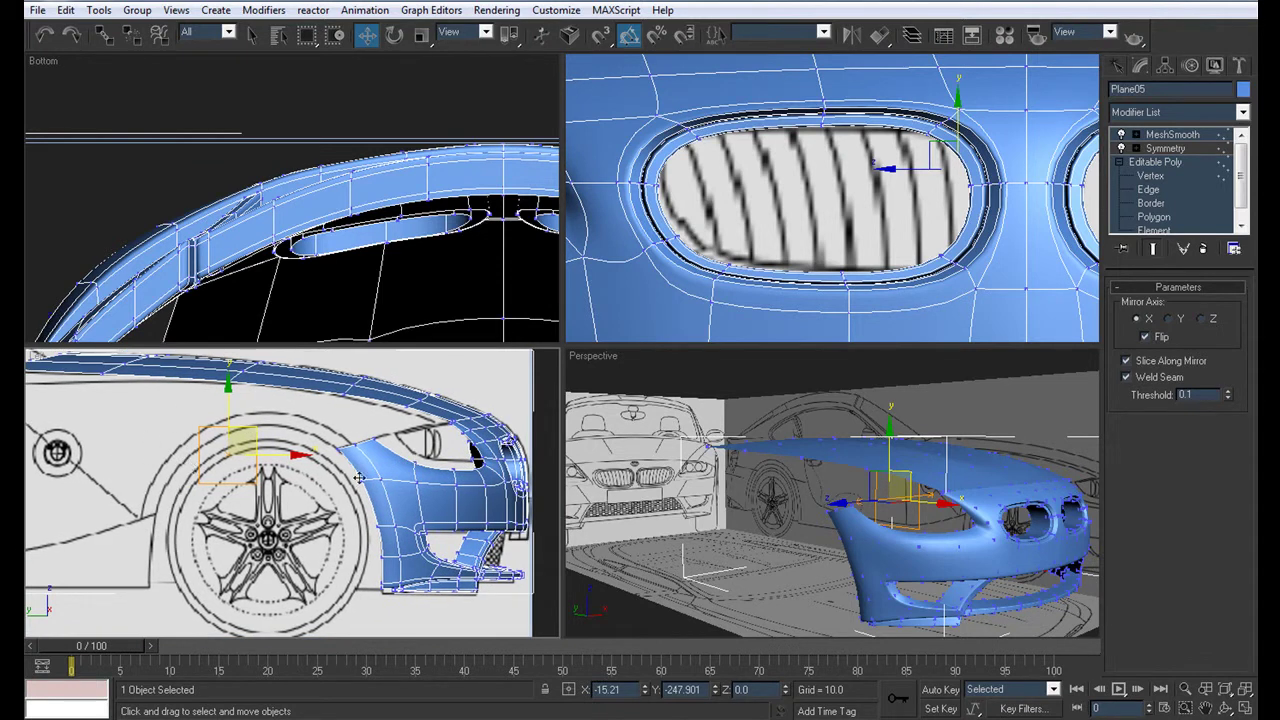
{"action": "scroll", "coordinate": [204, 458], "scroll_direction": "down", "scroll_amount": 3}
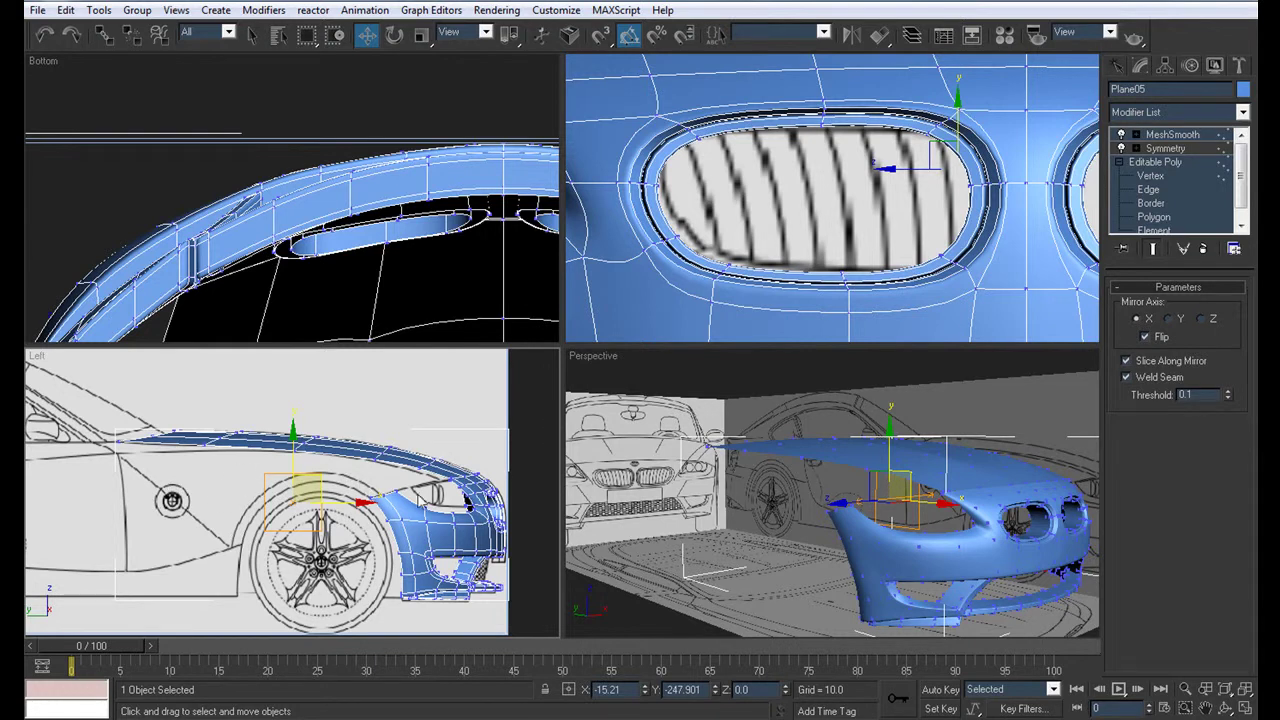
{"action": "middle_click_drag", "start_coordinate": [432, 510], "coordinate": [382, 508]}
{"action": "scroll", "coordinate": [947, 548], "scroll_direction": "down", "scroll_amount": 3}
Orbit the enlarged Perspective view around the cleared bumper, then reselect it
{"action": "key", "text": "alt+w"}
{"action": "middle_click_drag", "start_coordinate": [863, 488], "coordinate": [734, 496], "text": "alt"}
{"action": "scroll", "coordinate": [734, 496], "scroll_direction": "down", "scroll_amount": 3}
{"action": "left_click", "coordinate": [723, 571]}
{"action": "middle_click_drag", "start_coordinate": [723, 571], "coordinate": [749, 463], "text": "alt"}
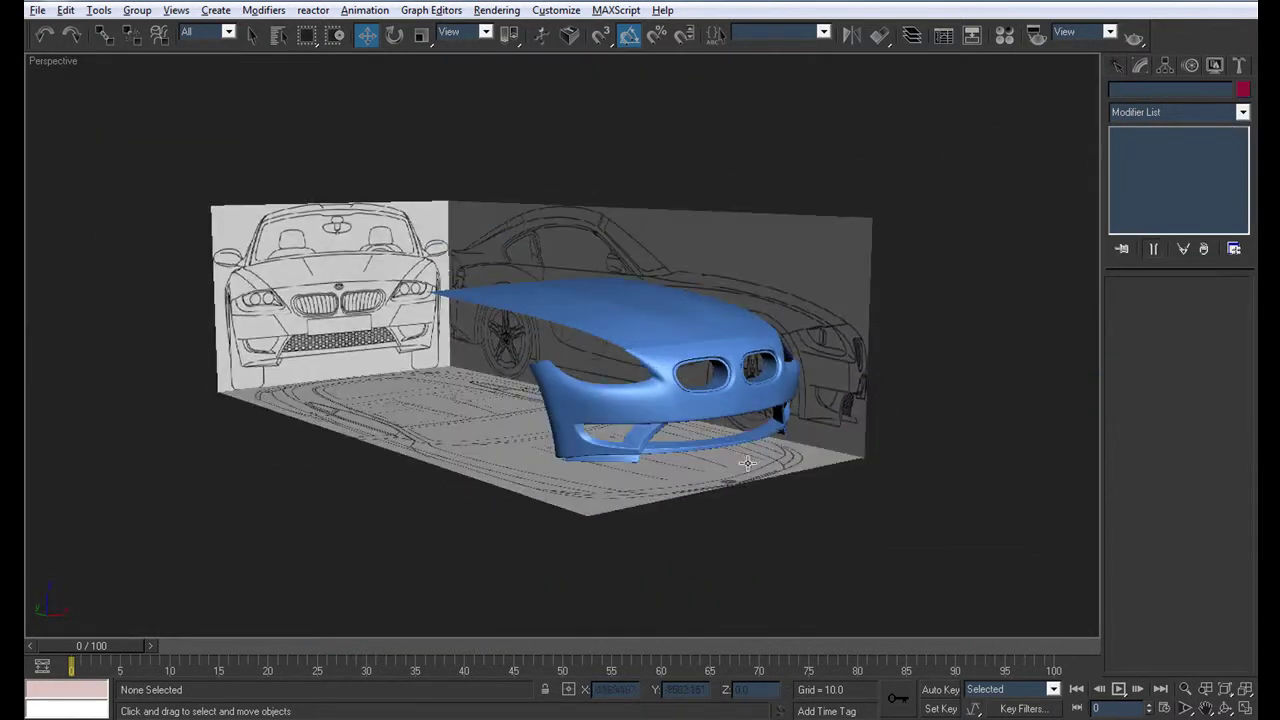
{"action": "scroll", "coordinate": [749, 463], "scroll_direction": "up", "scroll_amount": 4}
{"action": "left_click", "coordinate": [836, 432]}
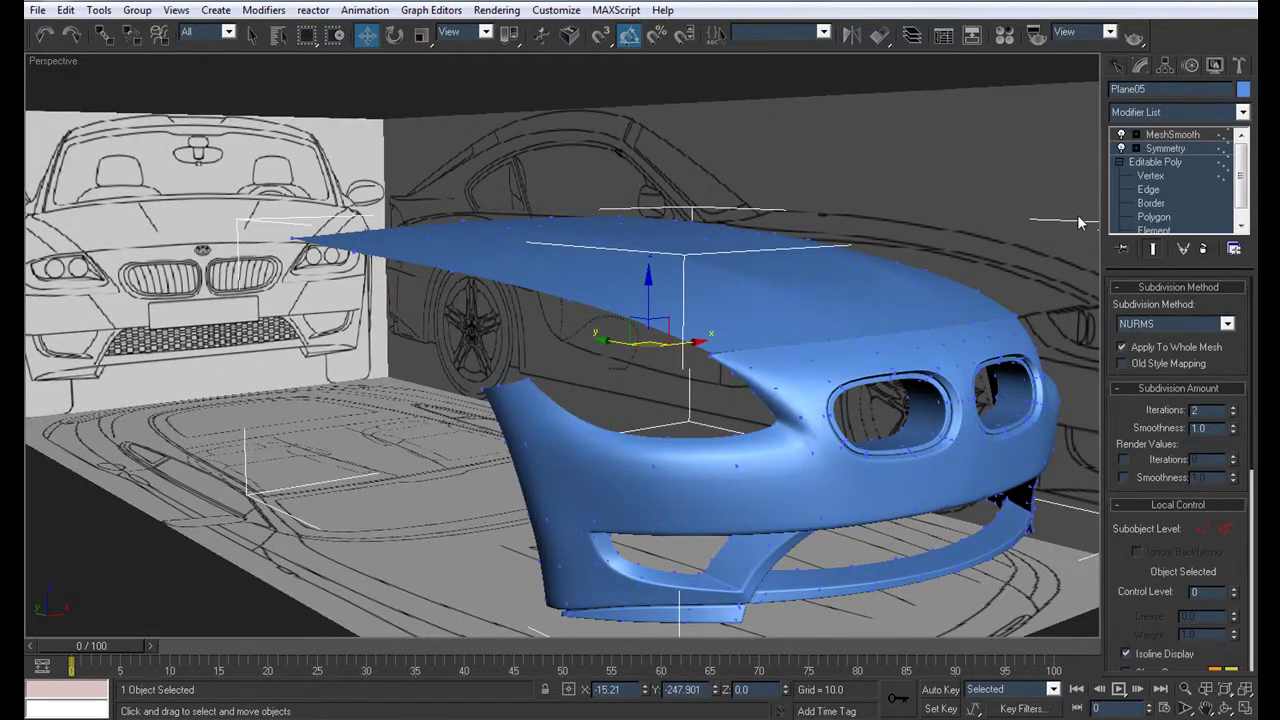
Select the bumper's top crease loop plus left-side edges and adjust their Chamfer settings
{"action": "left_click", "coordinate": [1130, 189]}
{"action": "left_click", "coordinate": [810, 410]}
{"action": "key", "text": "F4"}
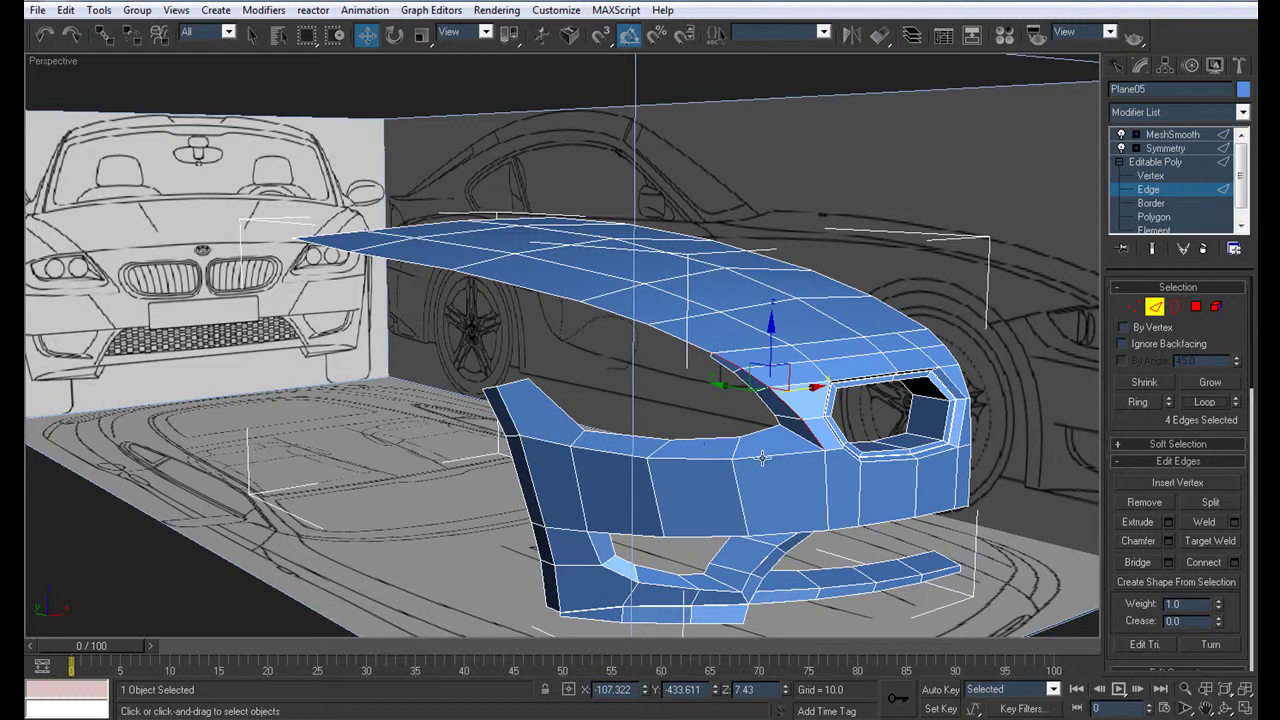
{"action": "left_click", "coordinate": [764, 457]}
{"action": "left_click", "coordinate": [1201, 402]}
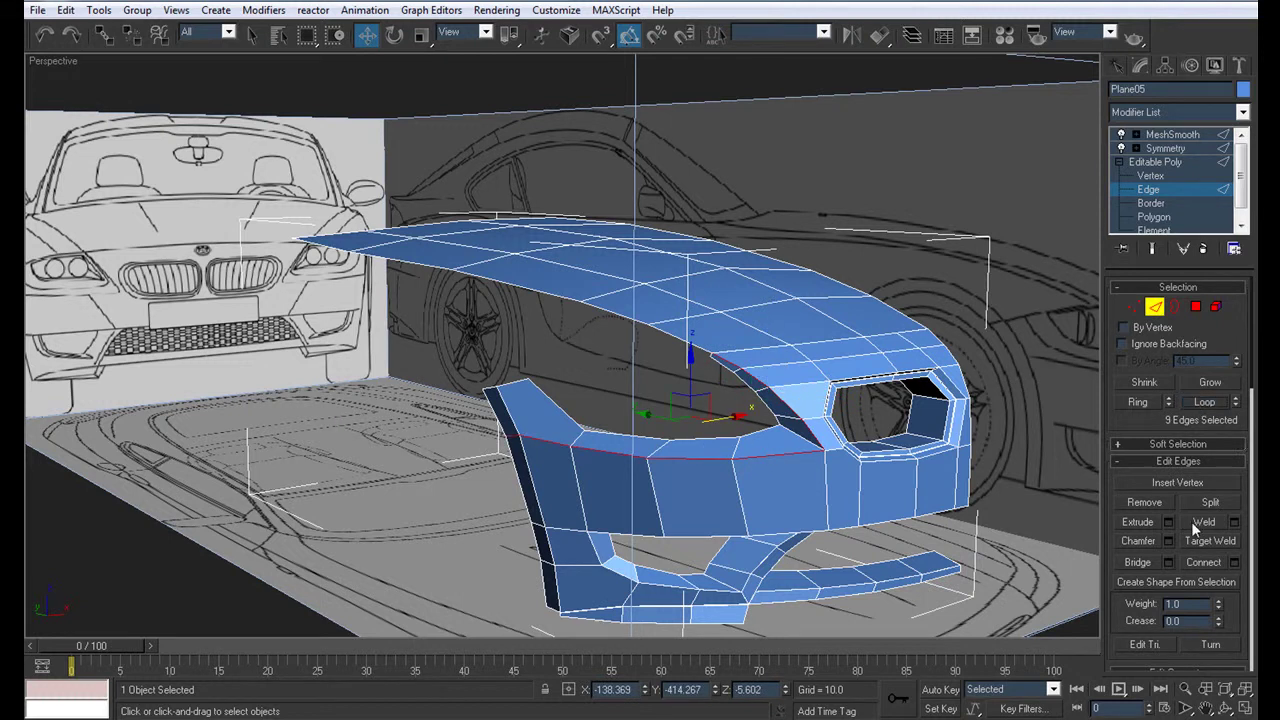
{"action": "left_click", "coordinate": [511, 422], "text": "alt"}
{"action": "left_click", "coordinate": [532, 480], "text": "ctrl"}
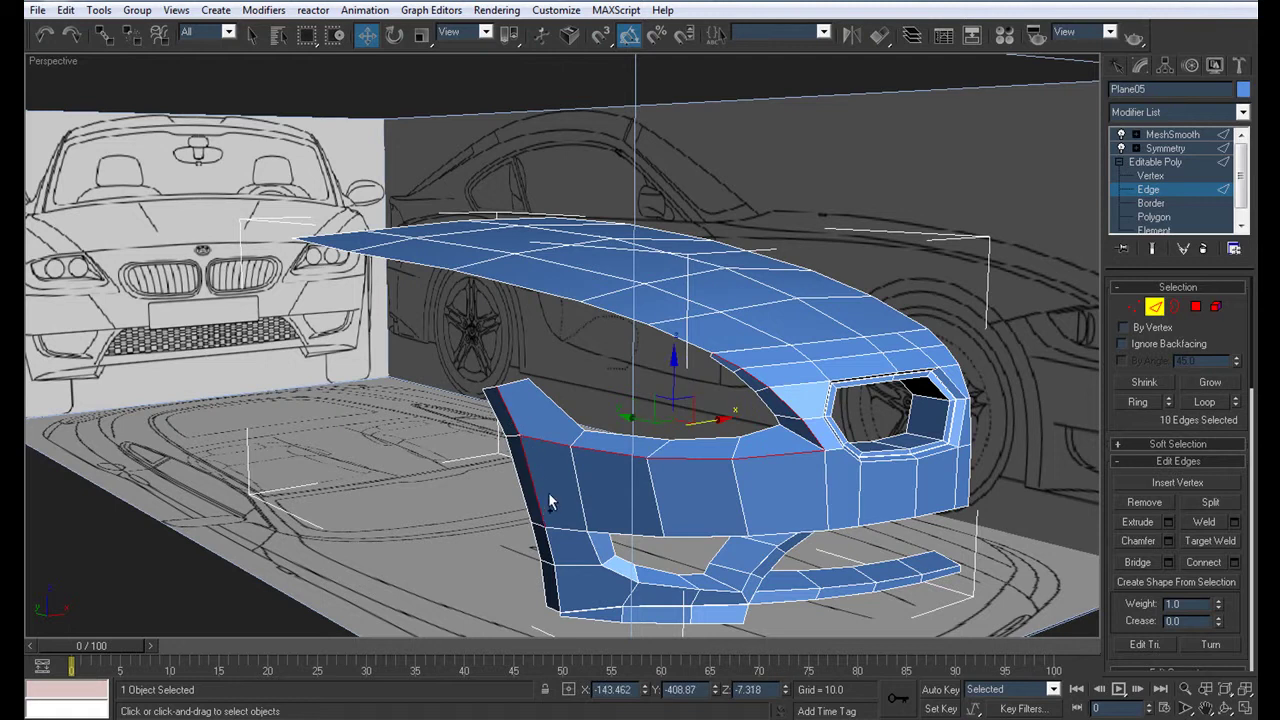
{"action": "left_click", "coordinate": [554, 548], "text": "ctrl"}
{"action": "left_click", "coordinate": [562, 592], "text": "ctrl"}
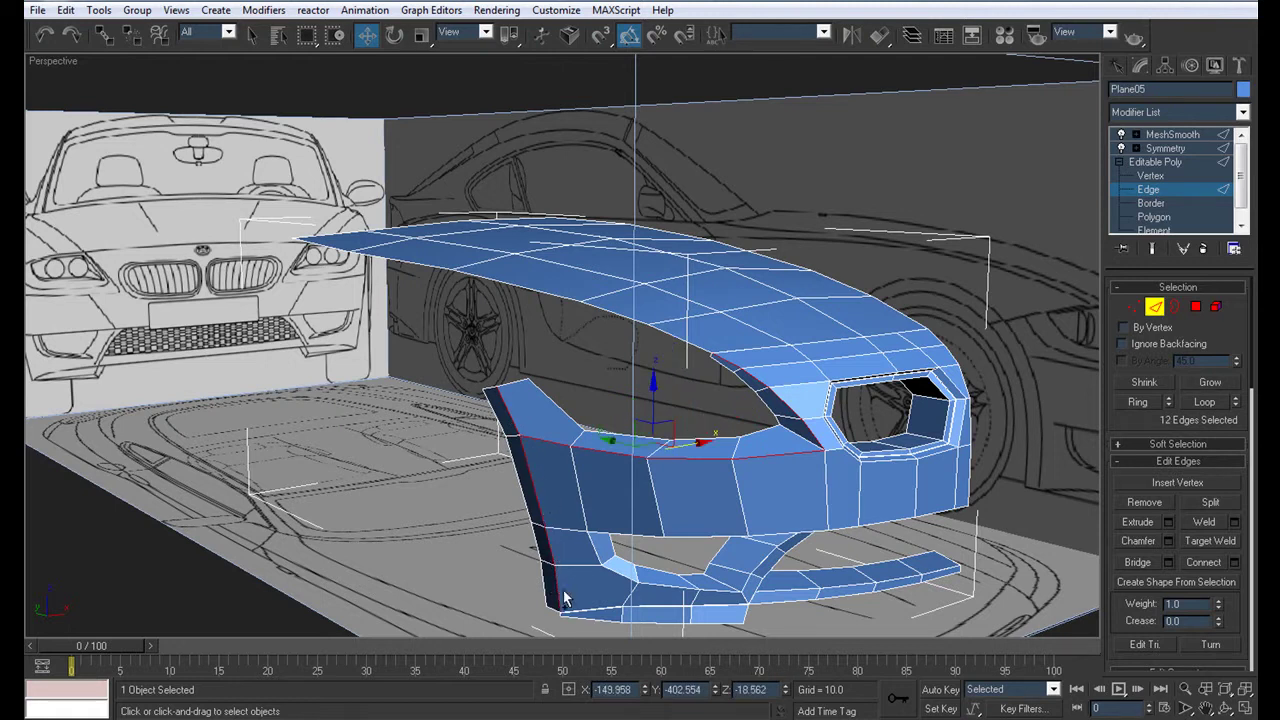
{"action": "left_click", "coordinate": [1167, 541]}
{"action": "left_click", "coordinate": [626, 382]}
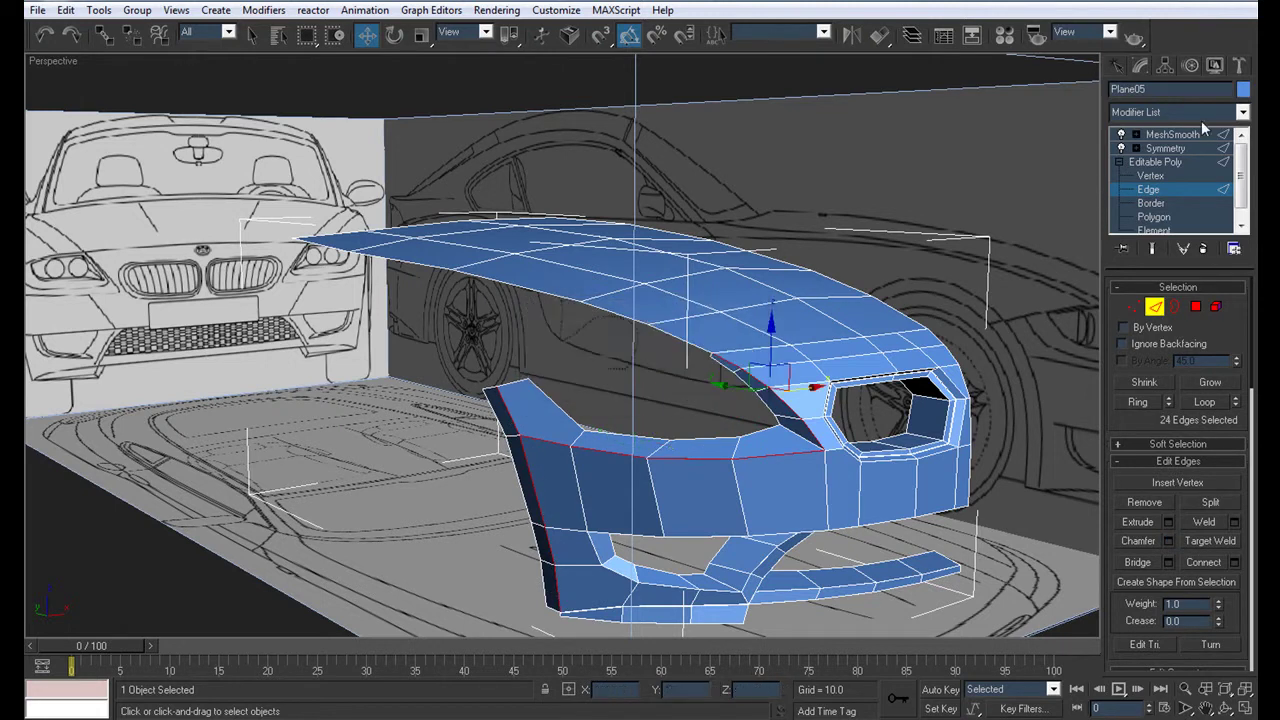
Preview the smoothed bumper from a new angle, then reselect it
{"action": "left_click", "coordinate": [1168, 136]}
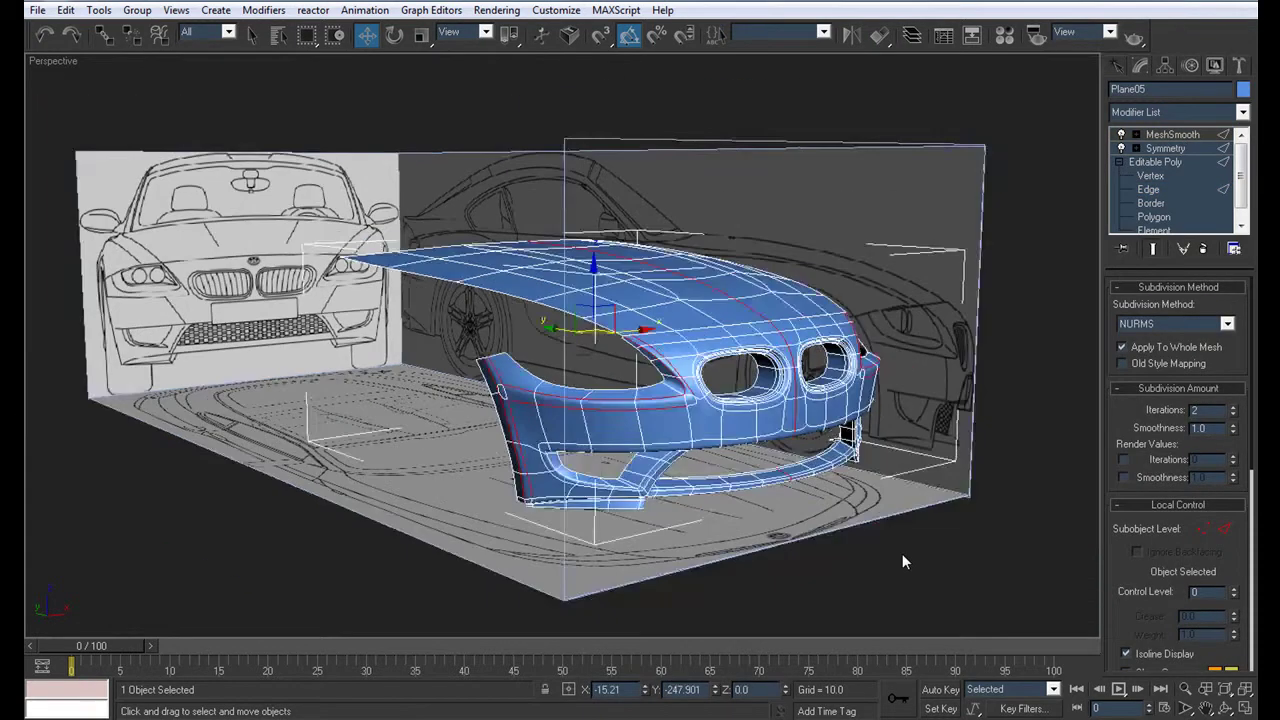
{"action": "left_click", "coordinate": [901, 554]}
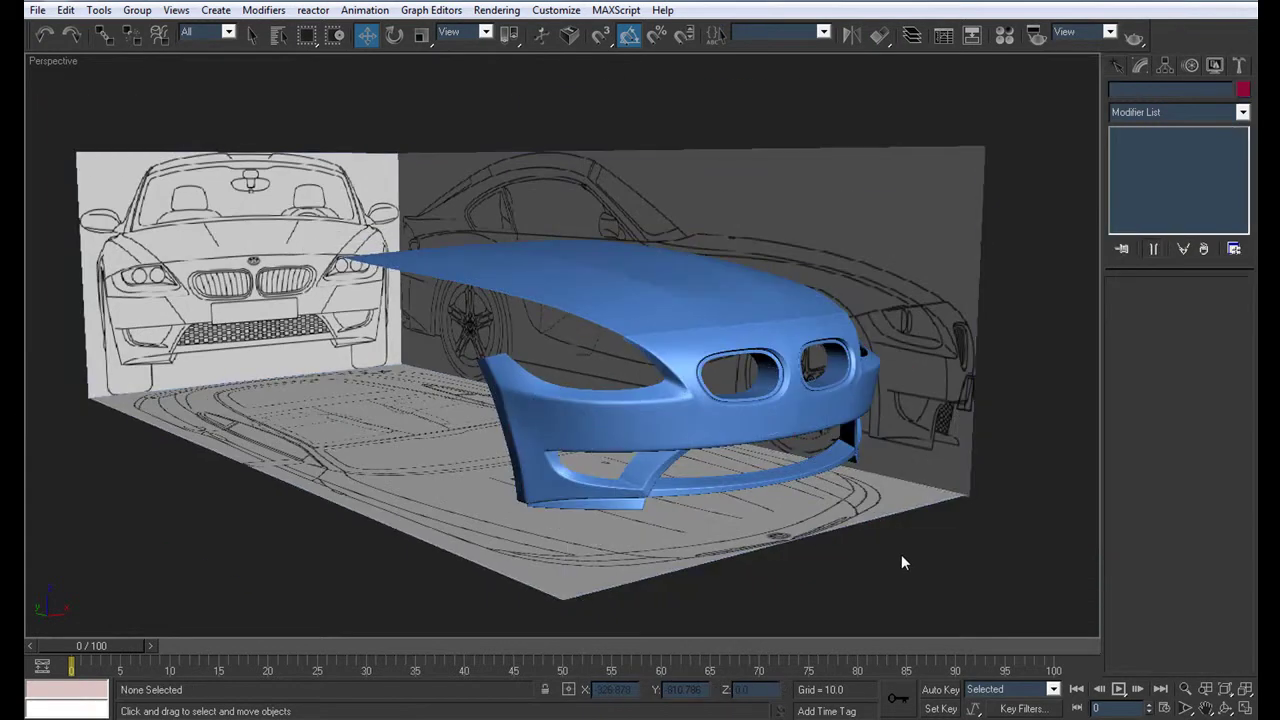
{"action": "mouse_move", "coordinate": [577, 463]}
{"action": "middle_mouse_down", "text": "alt"}
{"action": "mouse_move", "coordinate": [591, 448]}
{"action": "mouse_move", "coordinate": [530, 452]}
{"action": "mouse_move", "coordinate": [700, 371]}
{"action": "mouse_move", "coordinate": [786, 376]}
{"action": "middle_mouse_up", "text": "alt"}
{"action": "scroll", "coordinate": [541, 456], "scroll_direction": "up", "scroll_amount": 5}
{"action": "left_click", "coordinate": [541, 456]}
Select the fender's top-corner vertices and frame them from several angles
{"action": "left_click", "coordinate": [1146, 175]}
{"action": "left_click_drag", "start_coordinate": [651, 329], "coordinate": [650, 338]}
{"action": "key", "text": "z"}
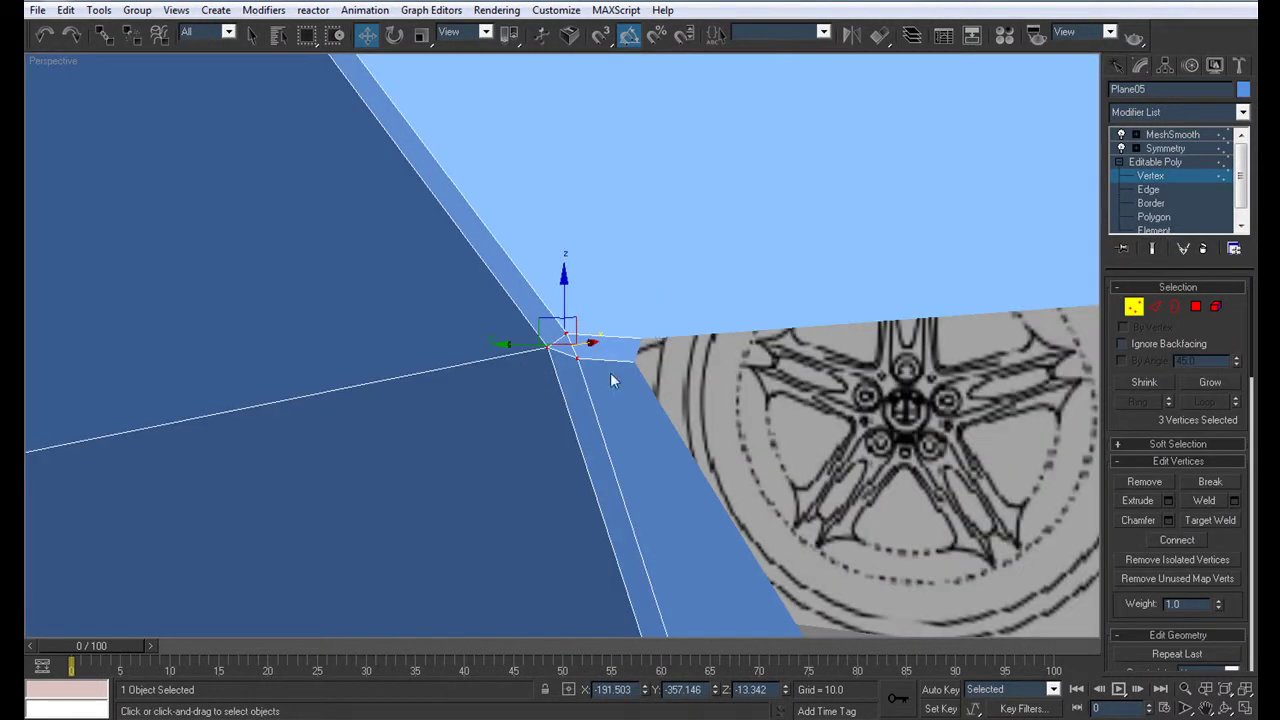
{"action": "scroll", "coordinate": [518, 403], "scroll_direction": "down", "scroll_amount": 10}
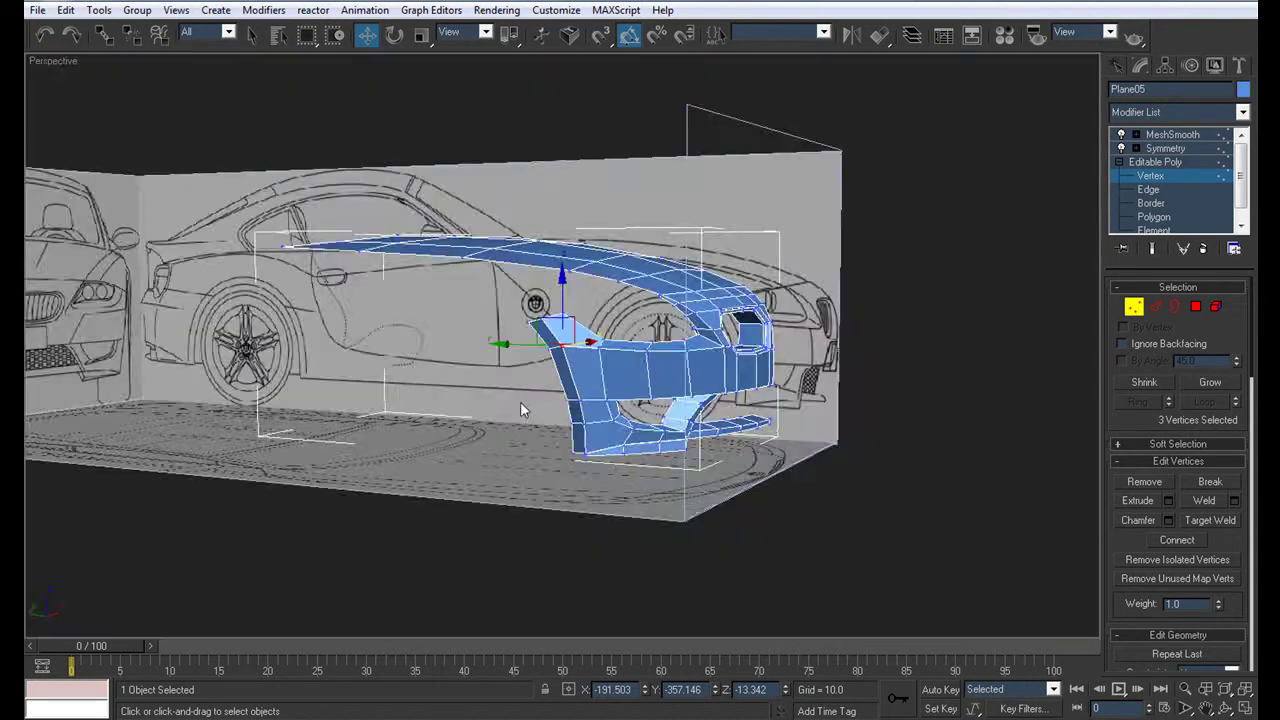
{"action": "mouse_move", "coordinate": [520, 401]}
{"action": "middle_mouse_down", "text": "alt"}
{"action": "mouse_move", "coordinate": [680, 381]}
{"action": "mouse_move", "coordinate": [554, 446]}
{"action": "middle_mouse_up", "text": "alt"}
{"action": "scroll", "coordinate": [680, 381], "scroll_direction": "up", "scroll_amount": 5}
{"action": "scroll", "coordinate": [557, 443], "scroll_direction": "up", "scroll_amount": 2}
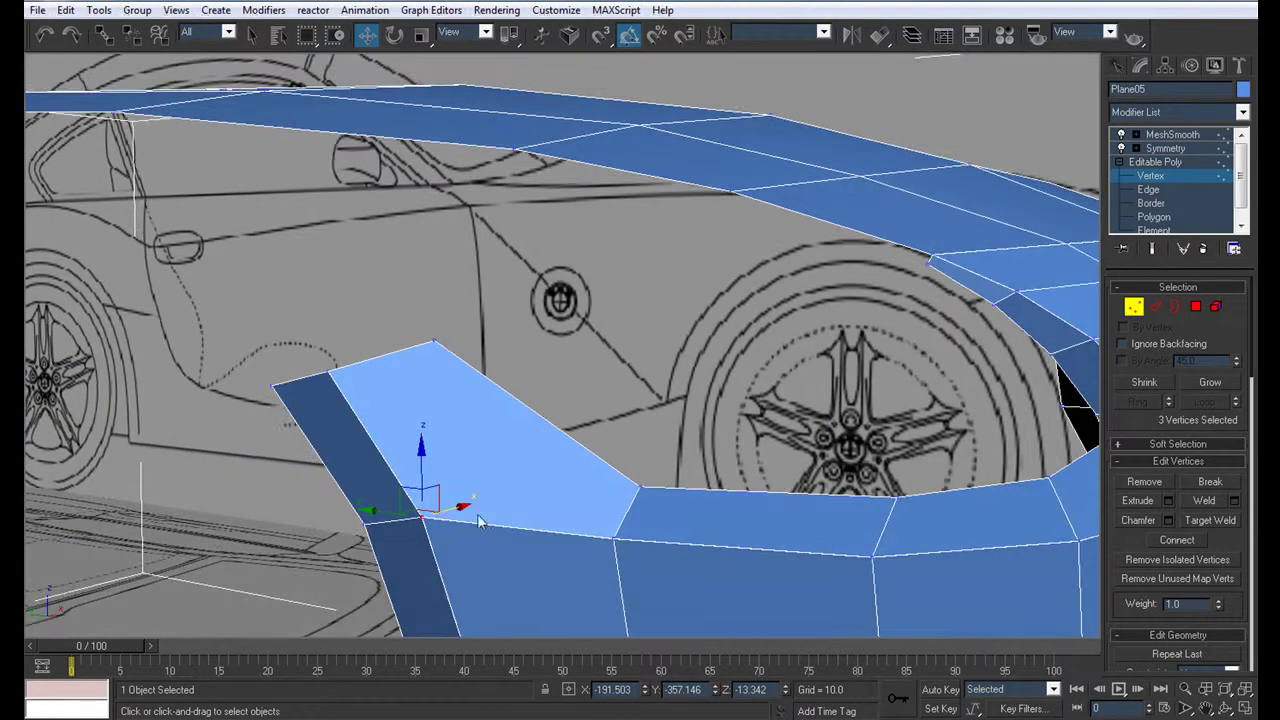
{"action": "key", "text": "z"}
{"action": "mouse_move", "coordinate": [547, 498]}
{"action": "middle_mouse_down", "text": "alt"}
{"action": "mouse_move", "coordinate": [499, 506]}
{"action": "mouse_move", "coordinate": [505, 486]}
{"action": "middle_mouse_up", "text": "alt"}
{"action": "scroll", "coordinate": [505, 486], "scroll_direction": "down", "scroll_amount": 5}
{"action": "scroll", "coordinate": [508, 486], "scroll_direction": "down", "scroll_amount": 3}
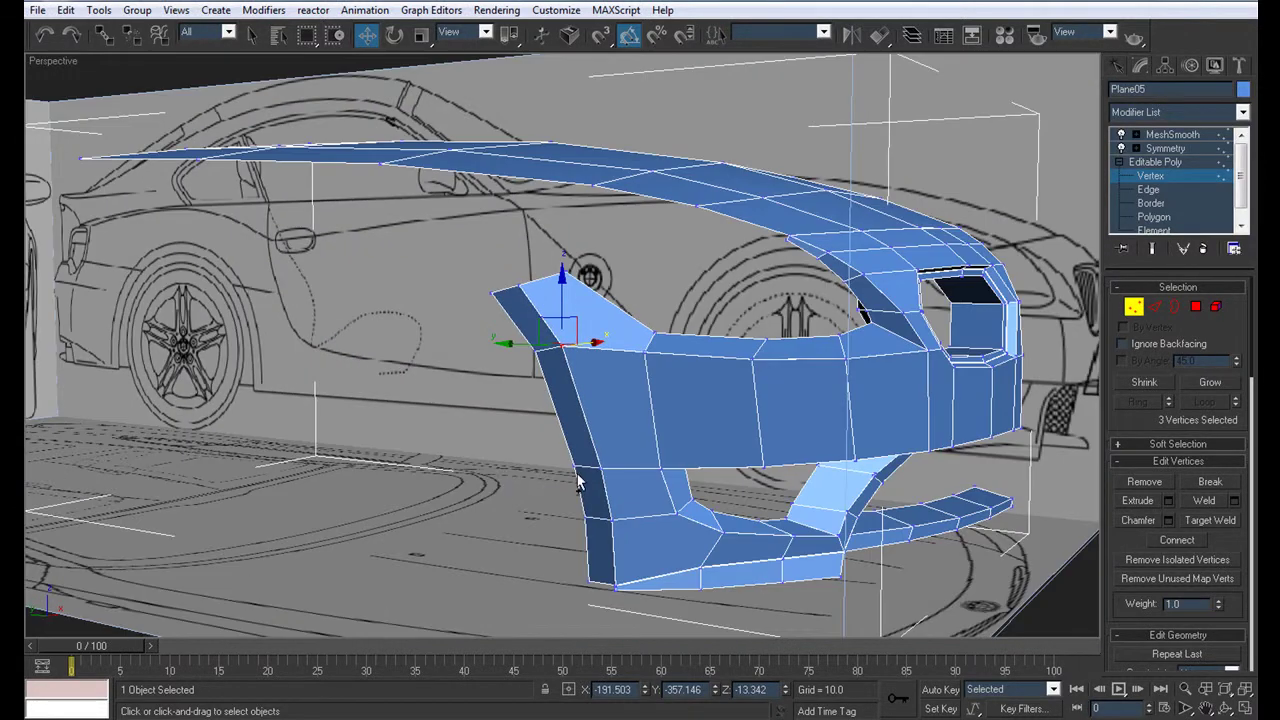
Return to the MeshSmooth result and zoom out over the whole blueprint setup
{"action": "left_click", "coordinate": [577, 478]}
{"action": "left_click", "coordinate": [593, 453]}
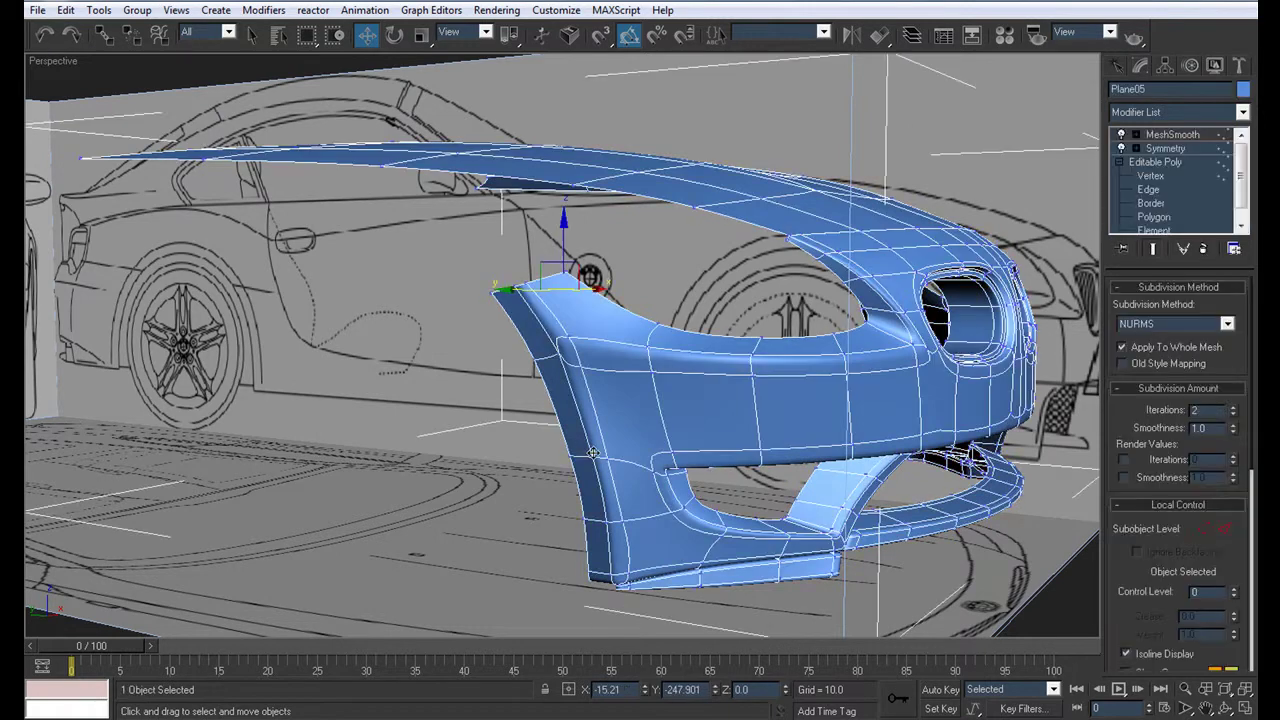
{"action": "left_click", "coordinate": [521, 522]}
{"action": "scroll", "coordinate": [651, 449], "scroll_direction": "down", "scroll_amount": 4}
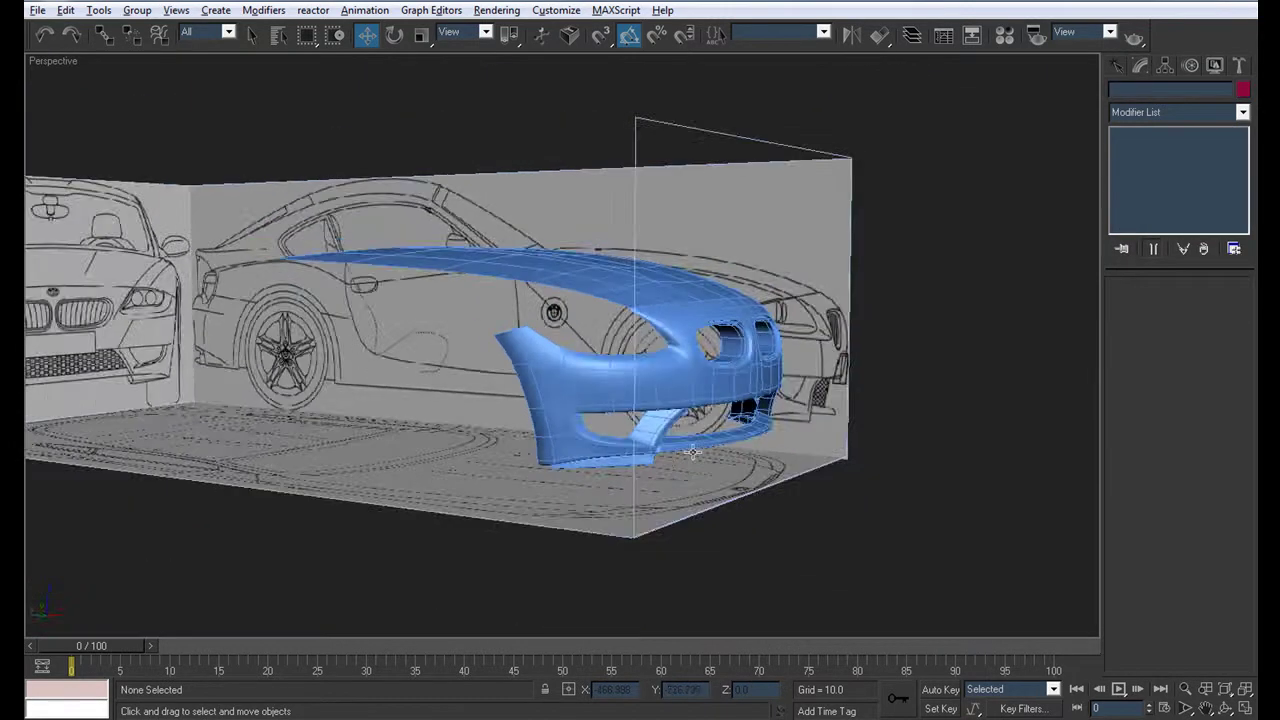
{"action": "middle_click_drag", "start_coordinate": [651, 449], "coordinate": [657, 453], "text": "alt"}
Save the scene as the new version Body7.max
{"action": "left_click", "coordinate": [37, 10]}
{"action": "left_click", "coordinate": [74, 131]}
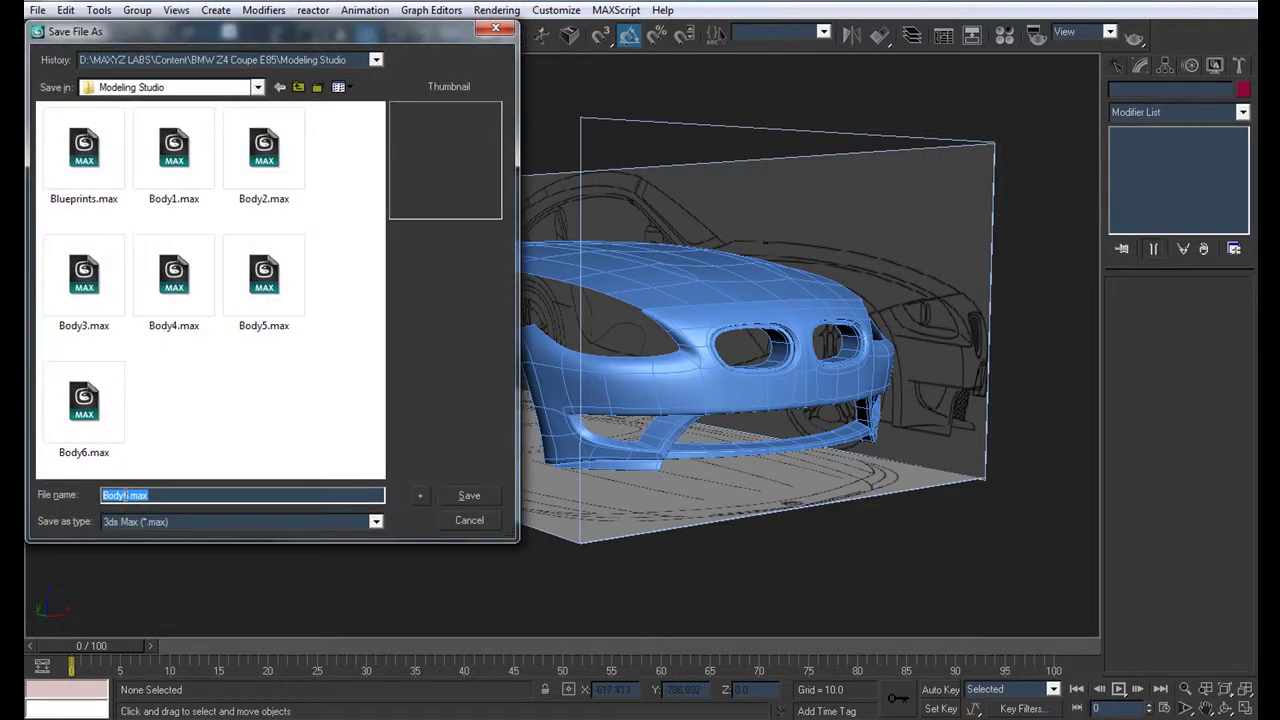
{"action": "type", "text": "7"}
{"action": "key", "text": "Return"}
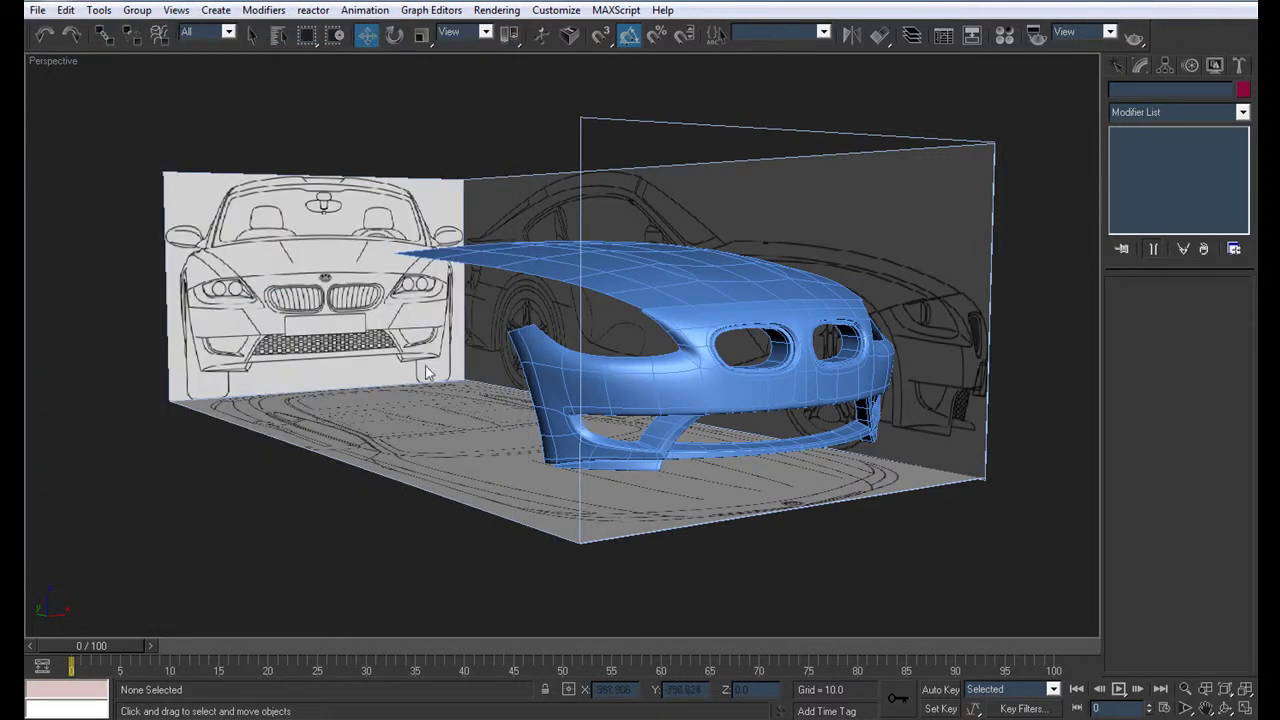
{"action": "scroll", "coordinate": [422, 374], "scroll_direction": "up", "scroll_amount": 4}
{"action": "key", "text": "alt+w"}
Switch the Bottom viewport to Top, centre the bonnet and select the Plane05 mesh
{"action": "right_click", "coordinate": [340, 495]}
{"action": "scroll", "coordinate": [340, 495], "scroll_direction": "up", "scroll_amount": 3}
{"action": "key", "text": "alt+w"}
{"action": "scroll", "coordinate": [342, 493], "scroll_direction": "down", "scroll_amount": 1}
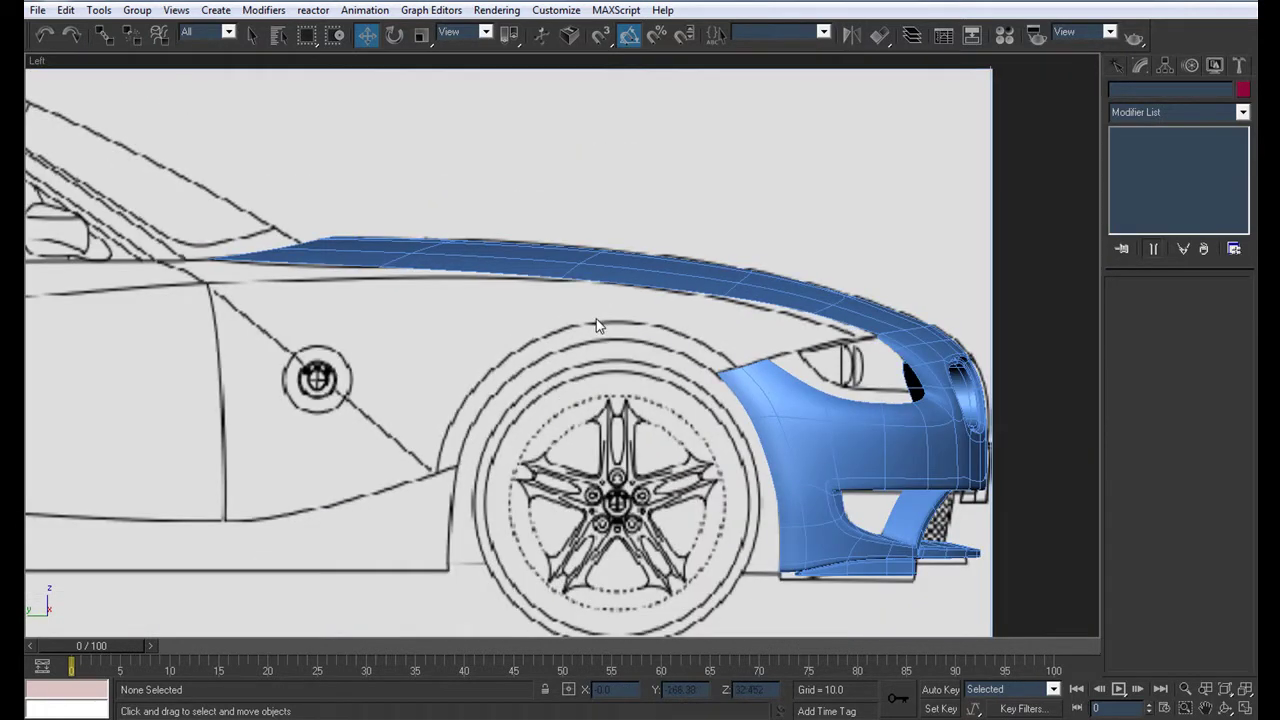
{"action": "key", "text": "alt+w"}
{"action": "scroll", "coordinate": [330, 200], "scroll_direction": "down", "scroll_amount": 5}
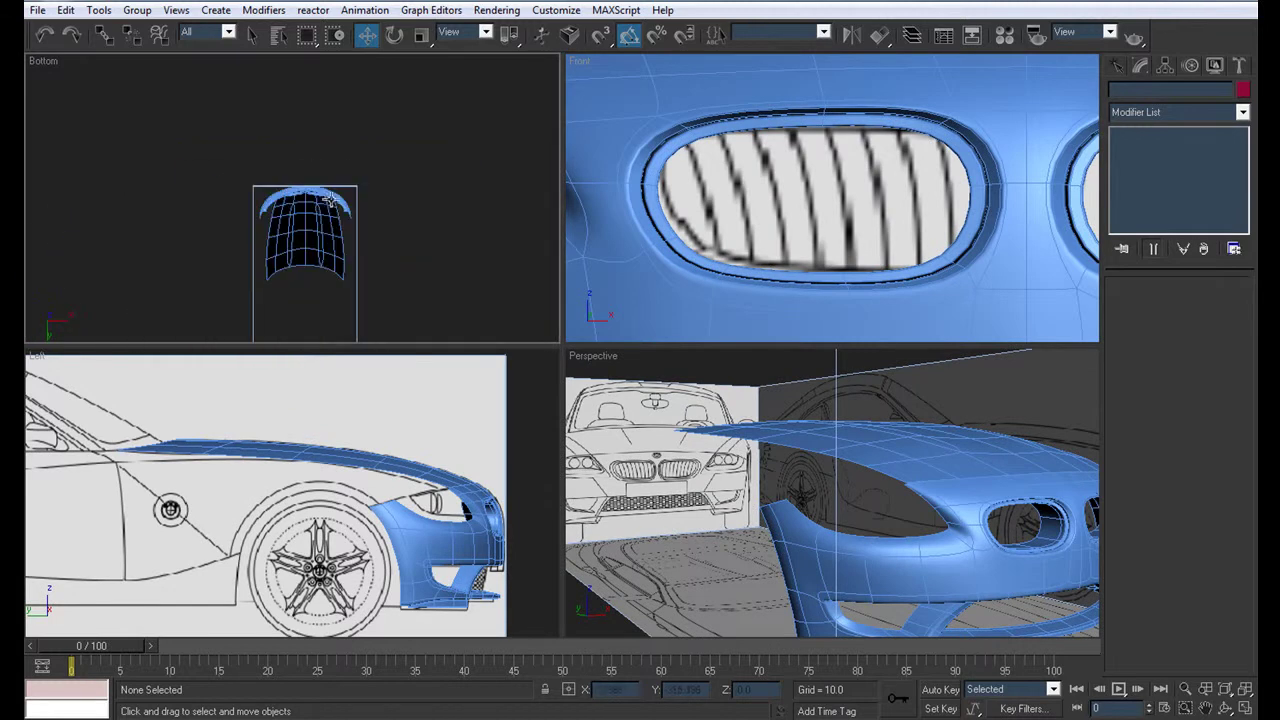
{"action": "key", "text": "t"}
{"action": "scroll", "coordinate": [221, 153], "scroll_direction": "up", "scroll_amount": 4}
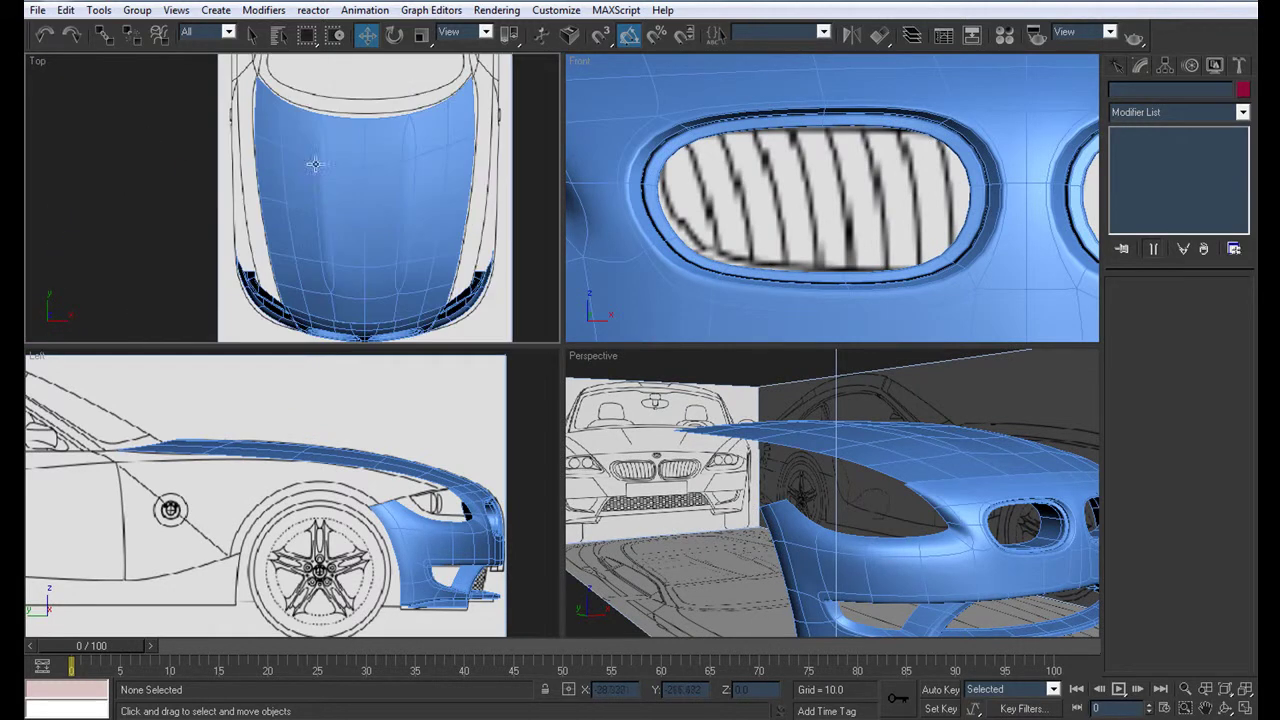
{"action": "middle_click_drag", "start_coordinate": [260, 202], "coordinate": [380, 208]}
{"action": "scroll", "coordinate": [385, 215], "scroll_direction": "up", "scroll_amount": 2}
{"action": "scroll", "coordinate": [375, 214], "scroll_direction": "up", "scroll_amount": 2}
{"action": "left_click", "coordinate": [340, 455]}
Enter Edge sub-object level on the bonnet and maximize the Perspective viewport
{"action": "scroll", "coordinate": [338, 456], "scroll_direction": "up", "scroll_amount": 2}
{"action": "scroll", "coordinate": [338, 456], "scroll_direction": "up", "scroll_amount": 2}
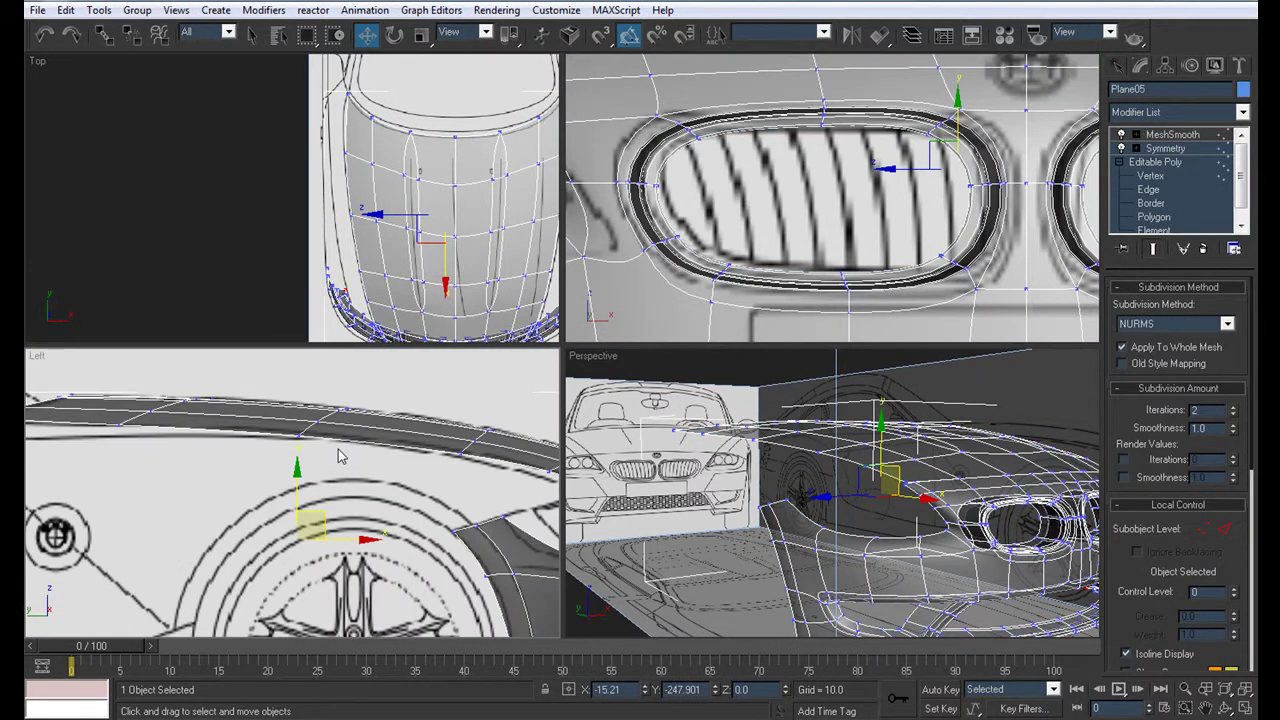
{"action": "scroll", "coordinate": [338, 456], "scroll_direction": "down", "scroll_amount": 1}
{"action": "scroll", "coordinate": [338, 456], "scroll_direction": "down", "scroll_amount": 3}
{"action": "scroll", "coordinate": [826, 455], "scroll_direction": "down", "scroll_amount": 3}
{"action": "scroll", "coordinate": [826, 455], "scroll_direction": "up", "scroll_amount": 2}
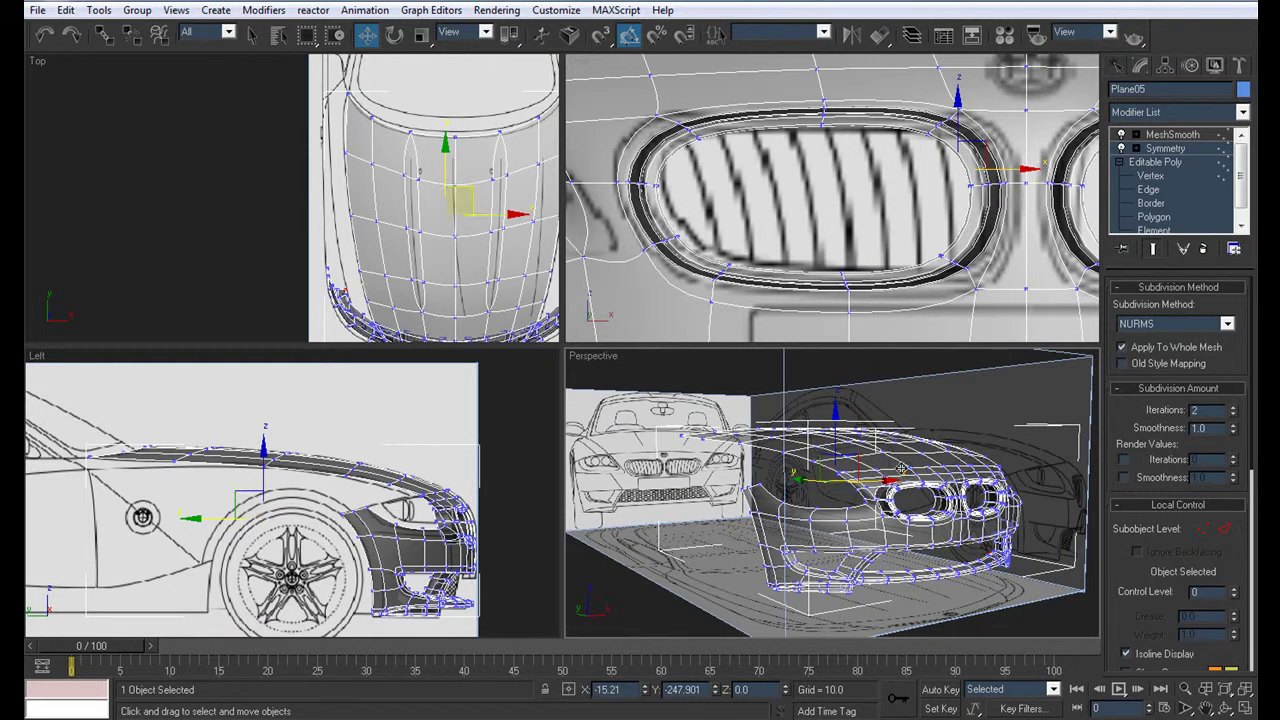
{"action": "scroll", "coordinate": [395, 245], "scroll_direction": "up", "scroll_amount": 1}
{"action": "left_click", "coordinate": [1148, 190]}
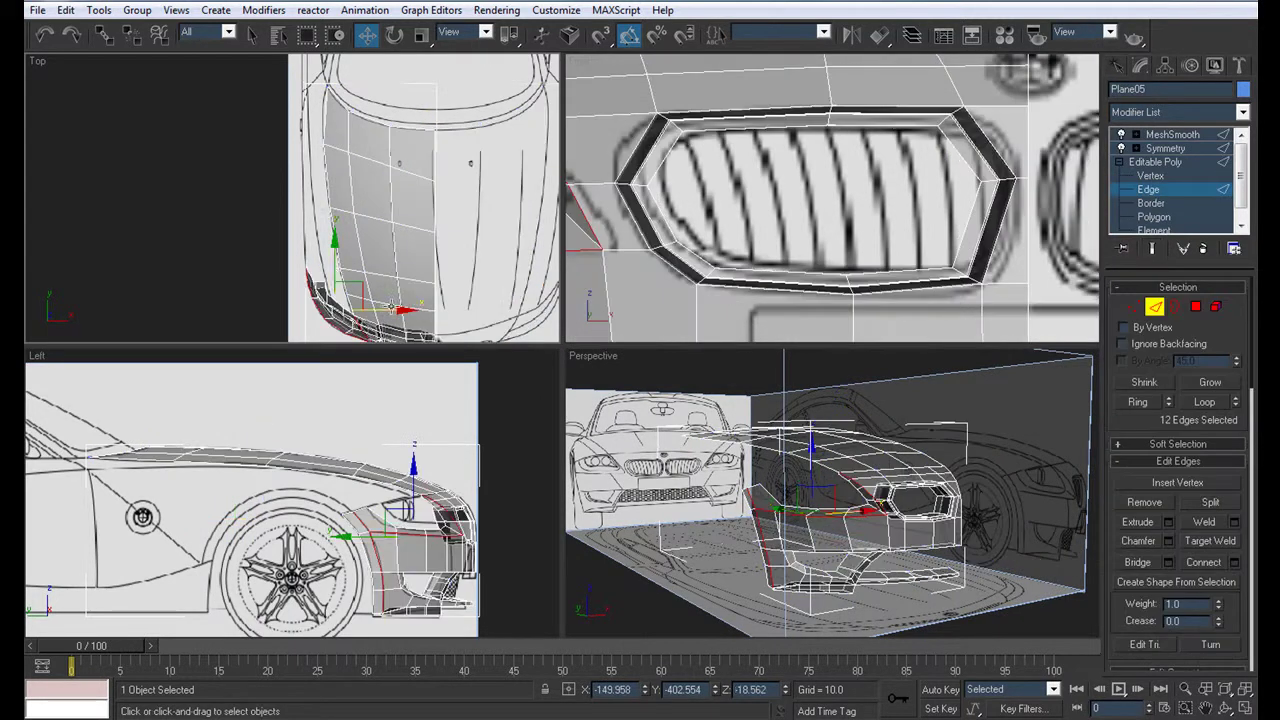
{"action": "mouse_move", "coordinate": [400, 260]}
{"action": "middle_mouse_down"}
{"action": "mouse_move", "coordinate": [380, 240]}
{"action": "mouse_move", "coordinate": [404, 238]}
{"action": "middle_mouse_up"}
{"action": "key", "text": "alt+w"}
{"action": "scroll", "coordinate": [436, 275], "scroll_direction": "down", "scroll_amount": 3}
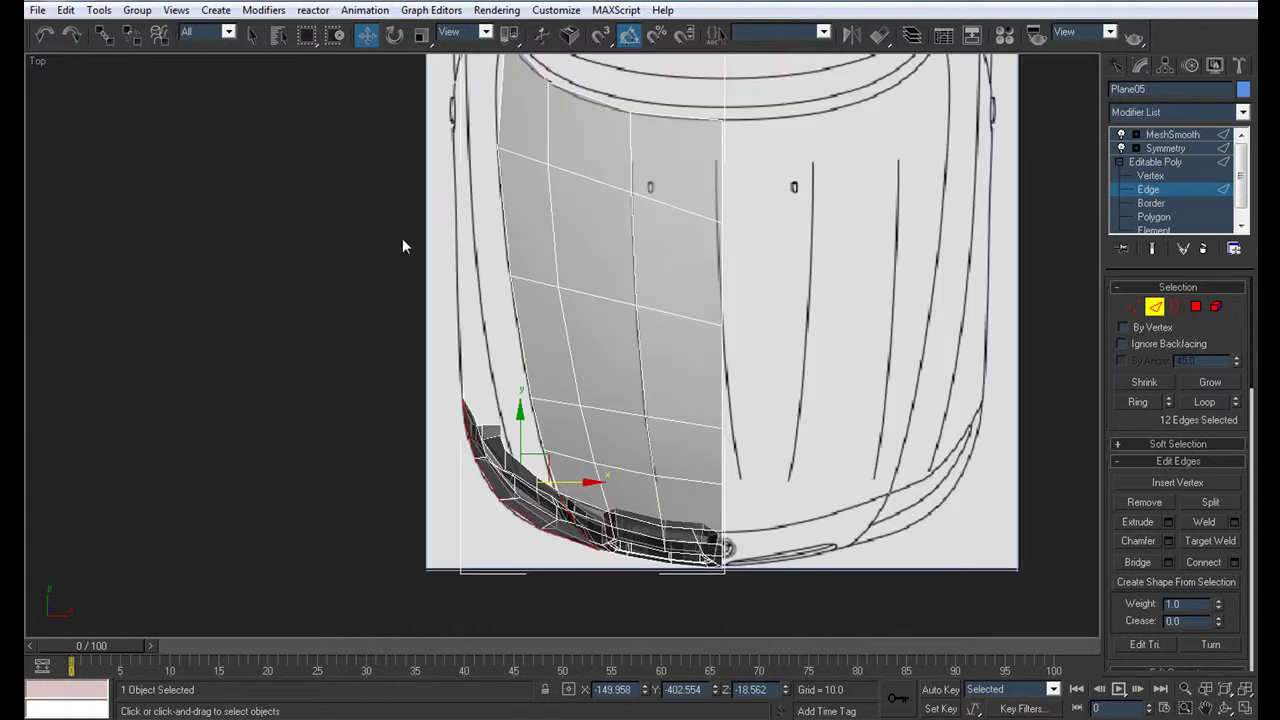
{"action": "key", "text": "alt+w"}
{"action": "scroll", "coordinate": [860, 480], "scroll_direction": "up", "scroll_amount": 2}
{"action": "scroll", "coordinate": [830, 475], "scroll_direction": "up", "scroll_amount": 2}
{"action": "key", "text": "alt+w"}
{"action": "scroll", "coordinate": [730, 415], "scroll_direction": "up", "scroll_amount": 2}
Select all the lower bumper polygons by growing from one front face
{"action": "scroll", "coordinate": [729, 414], "scroll_direction": "down", "scroll_amount": 2}
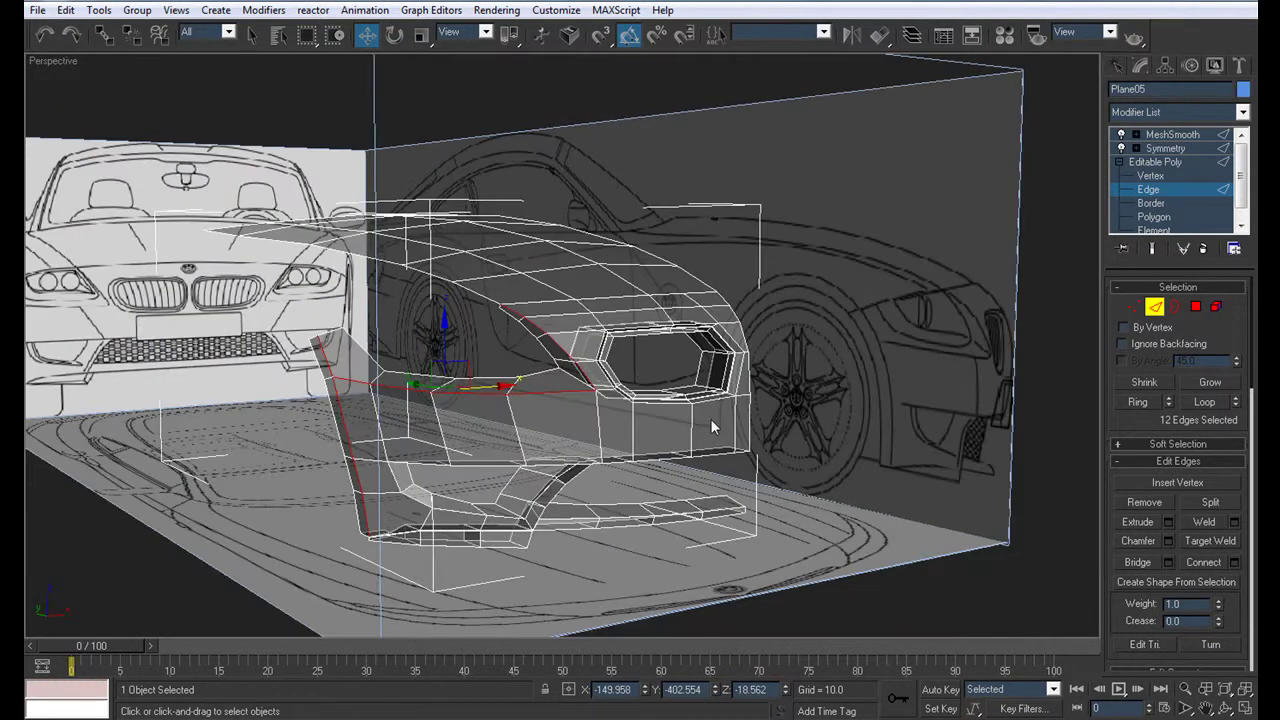
{"action": "left_click", "coordinate": [1152, 216]}
{"action": "left_click", "coordinate": [597, 447]}
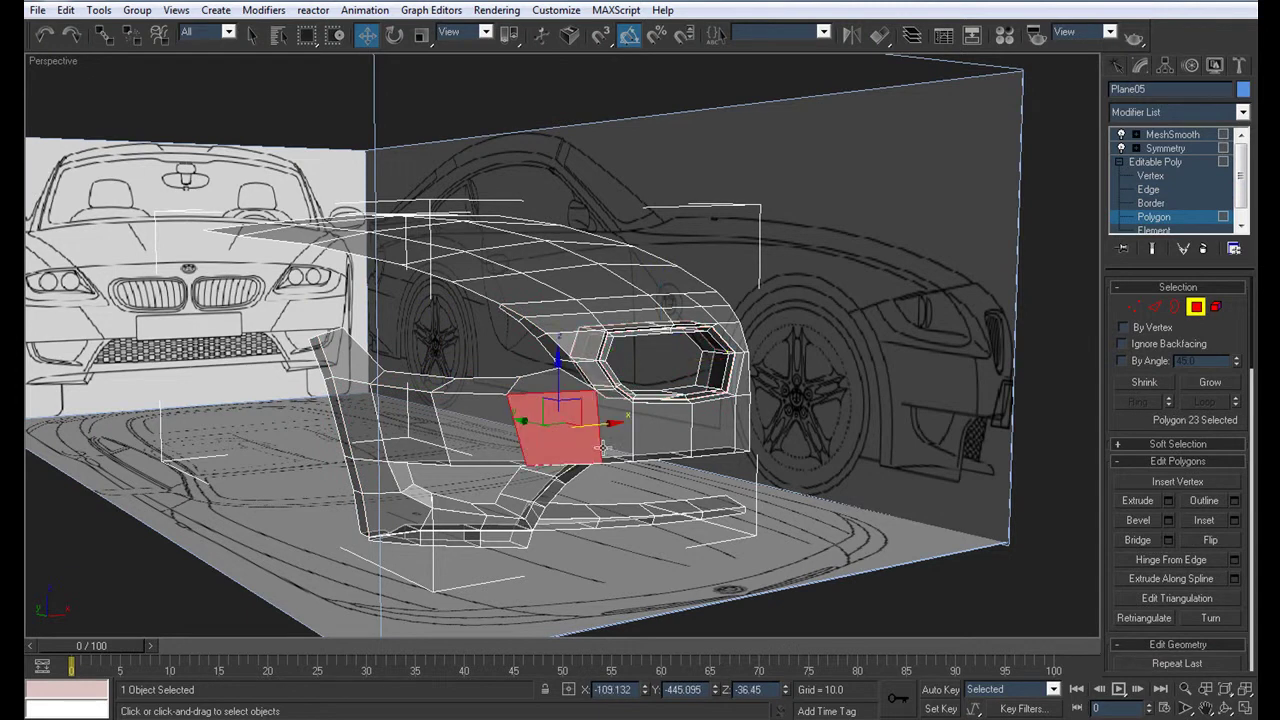
{"action": "left_click", "coordinate": [1200, 383]}
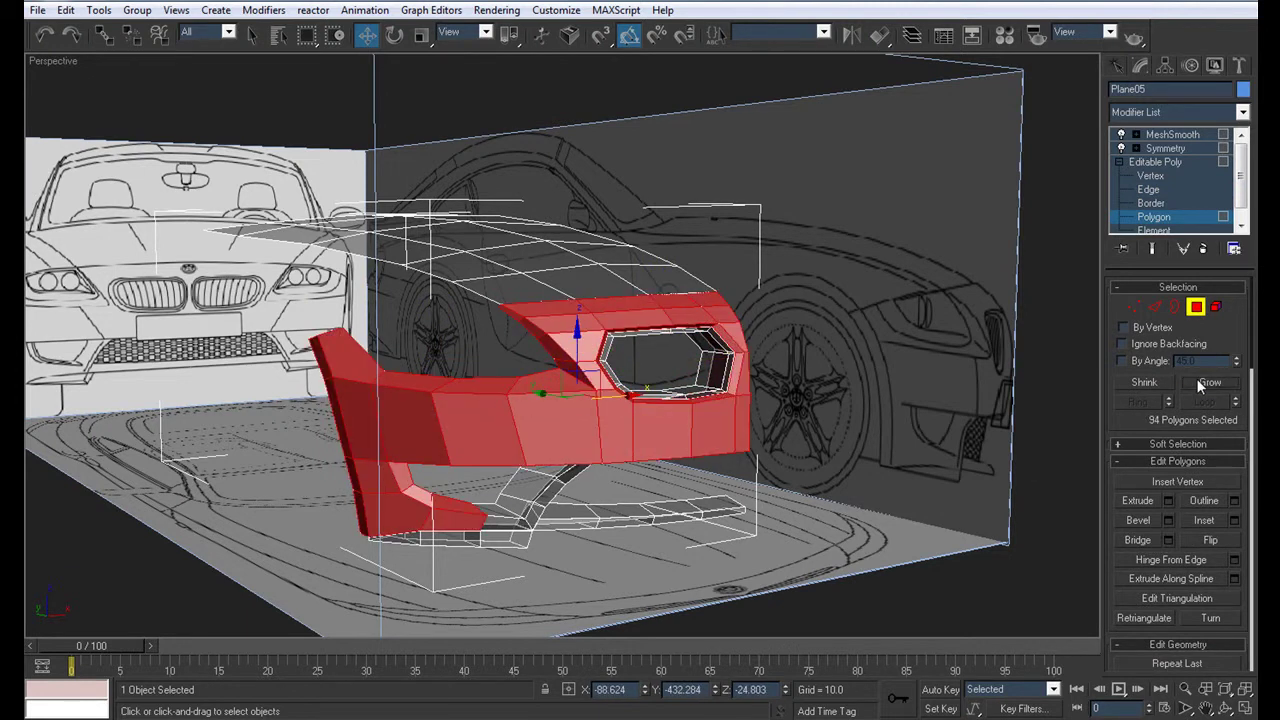
{"action": "left_click", "coordinate": [1200, 383]}
{"action": "left_click", "coordinate": [1197, 380]}
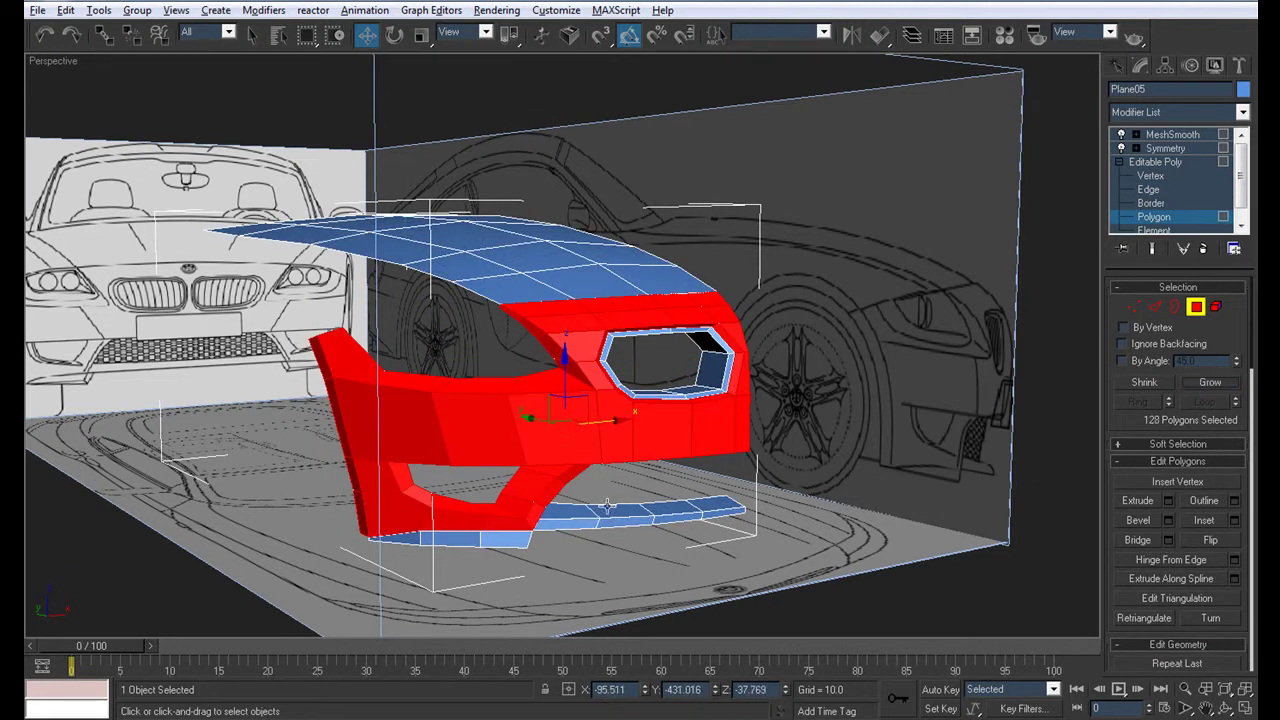
{"action": "left_click", "coordinate": [1208, 381]}
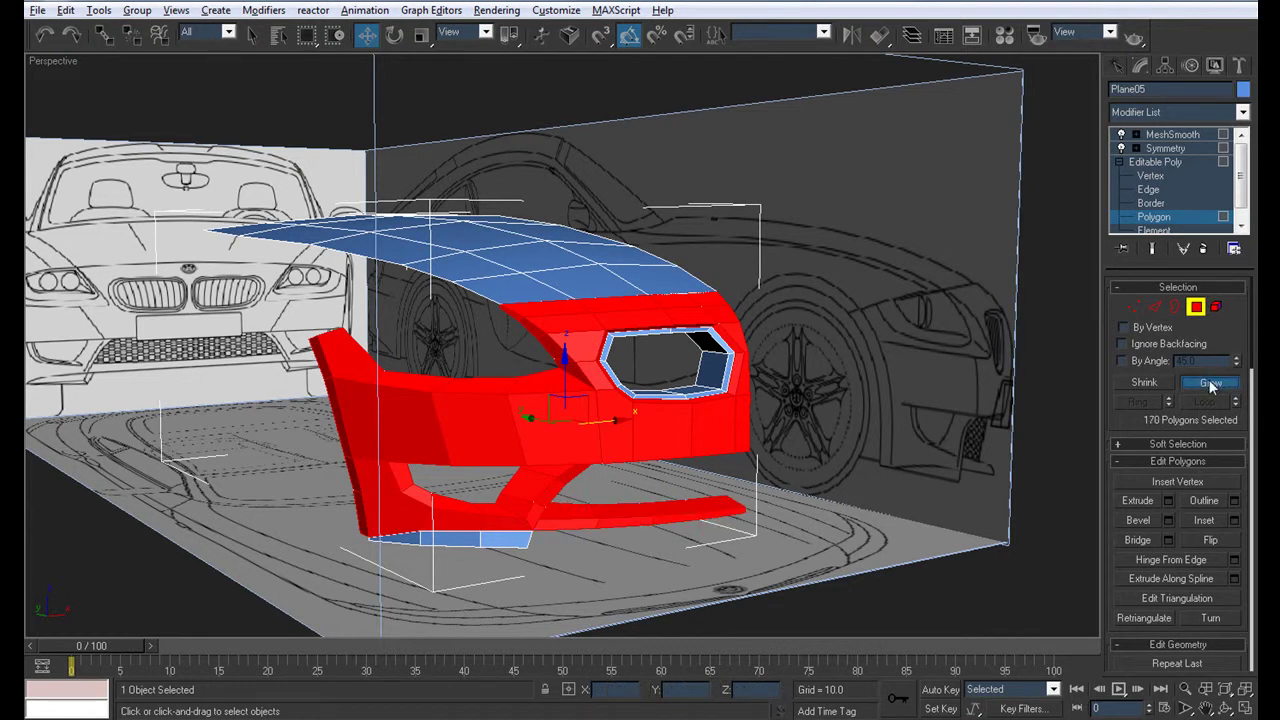
{"action": "left_click_drag", "start_coordinate": [480, 491], "coordinate": [1005, 572], "text": "ctrl"}
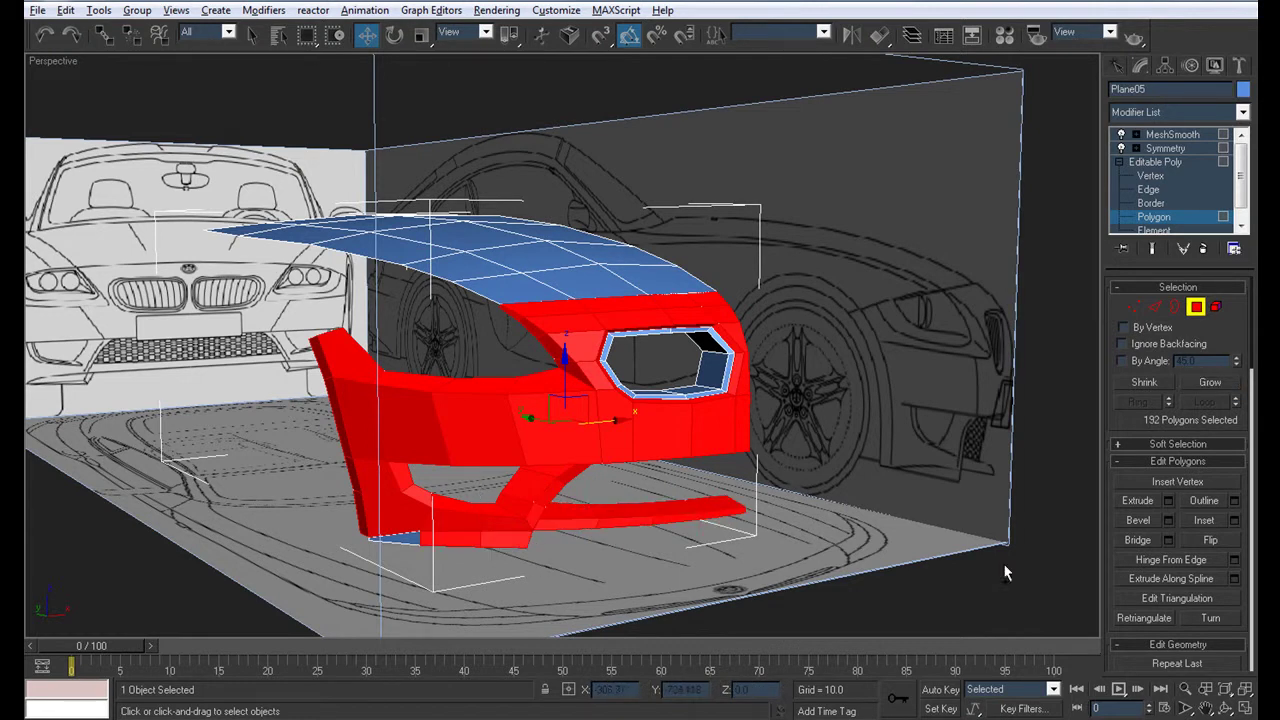
{"action": "left_click", "coordinate": [1196, 383]}
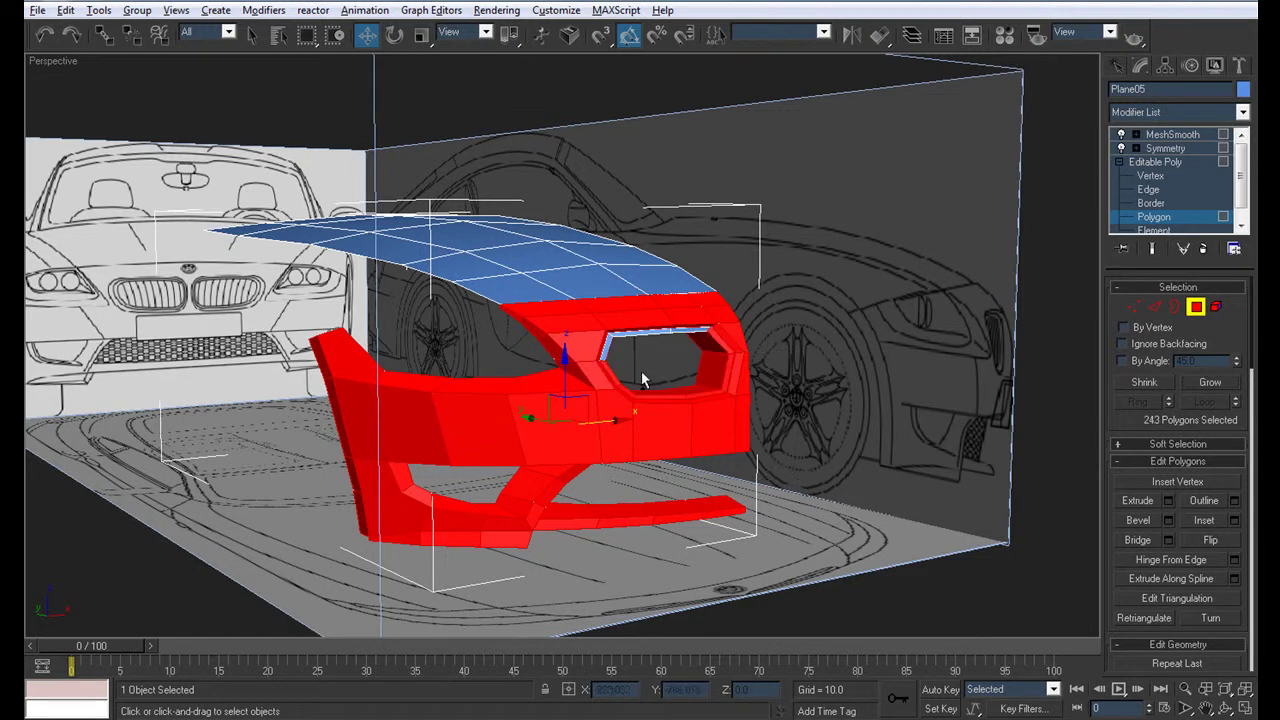
{"action": "left_click", "coordinate": [1205, 383]}
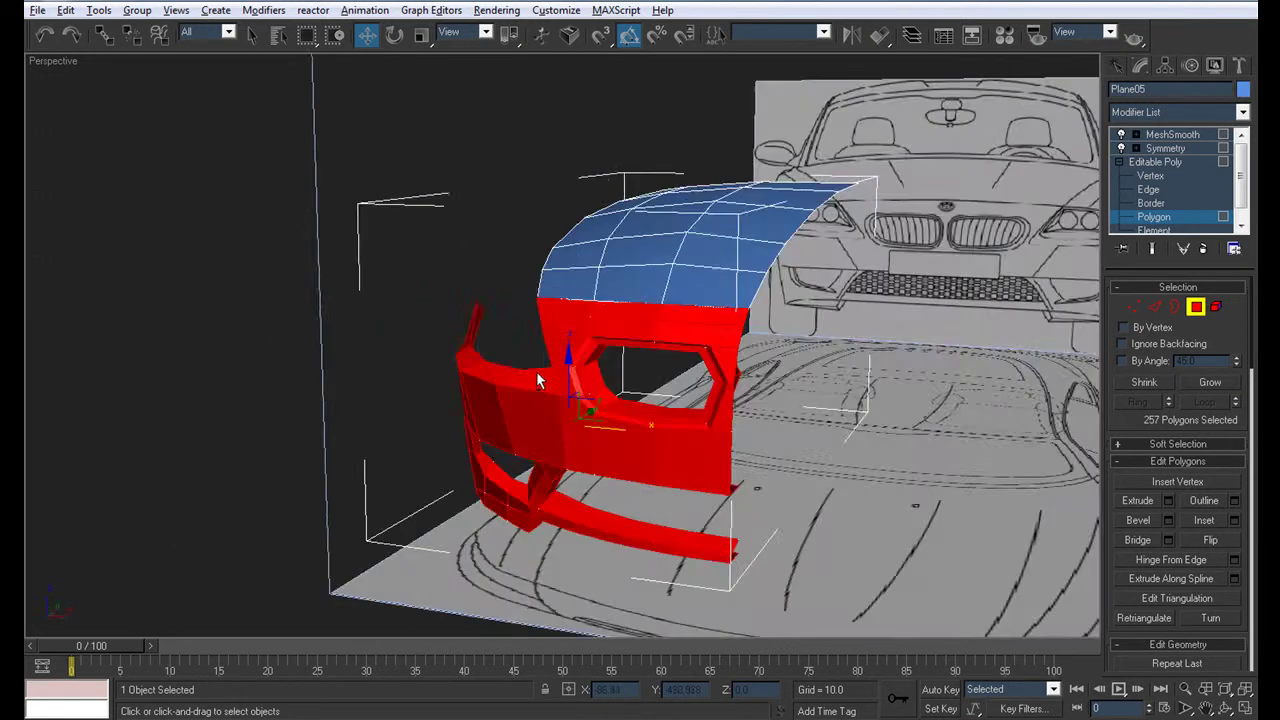
{"action": "middle_click_drag", "start_coordinate": [743, 366], "coordinate": [1130, 415], "text": "alt"}
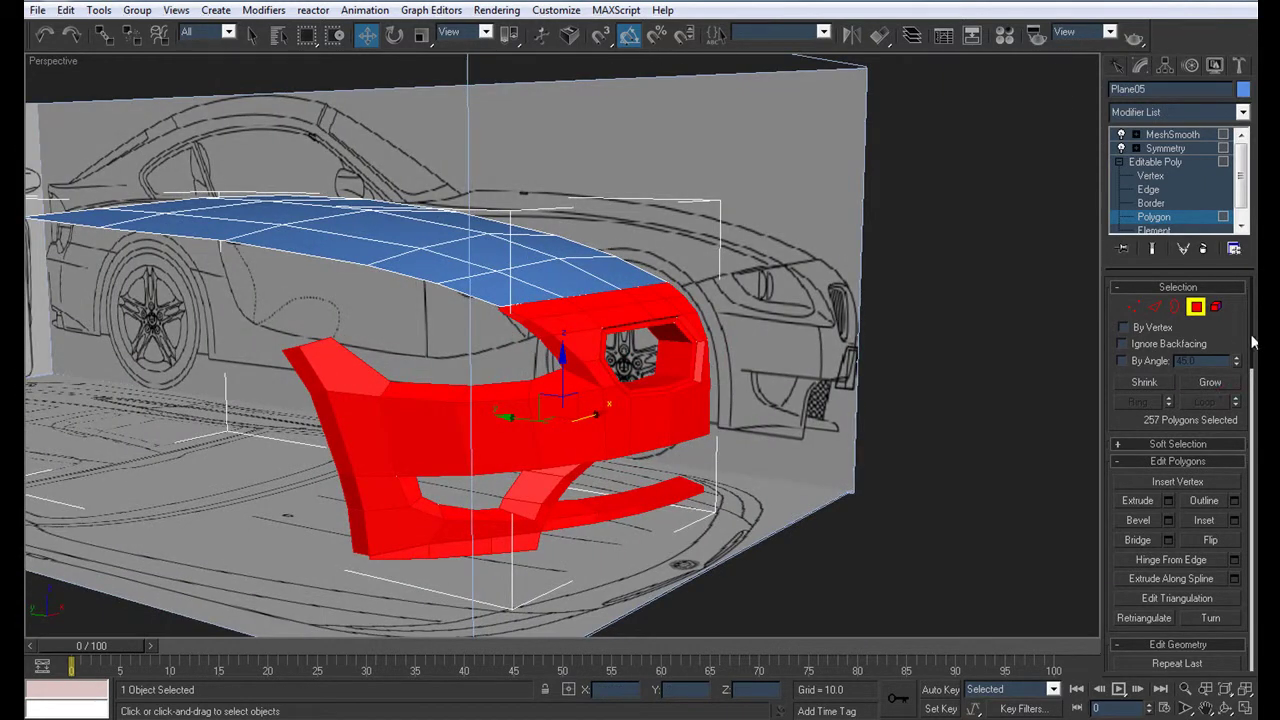
{"action": "scroll", "coordinate": [1232, 428], "scroll_direction": "down", "scroll_amount": 8}
Detach the selected bumper polygons as a new object named 'Lower Front'
{"action": "left_click", "coordinate": [1212, 424]}
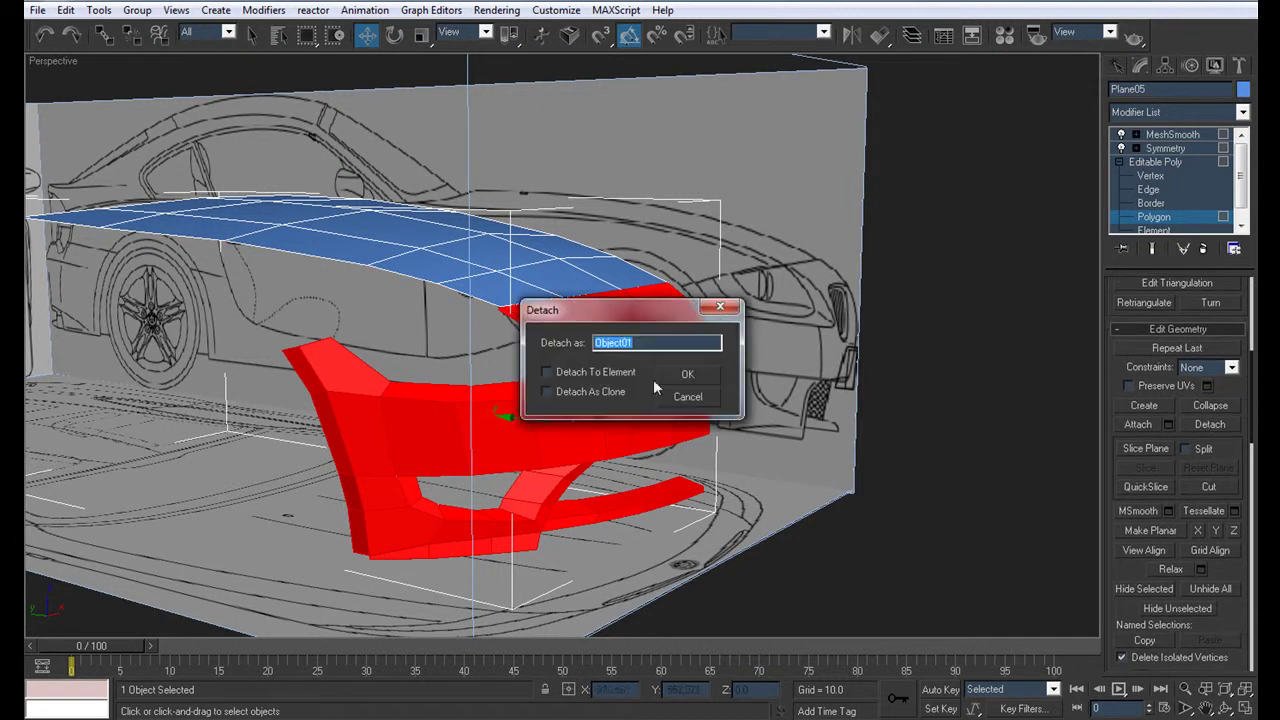
{"action": "type", "text": "Lower Front"}
{"action": "left_click", "coordinate": [686, 375]}
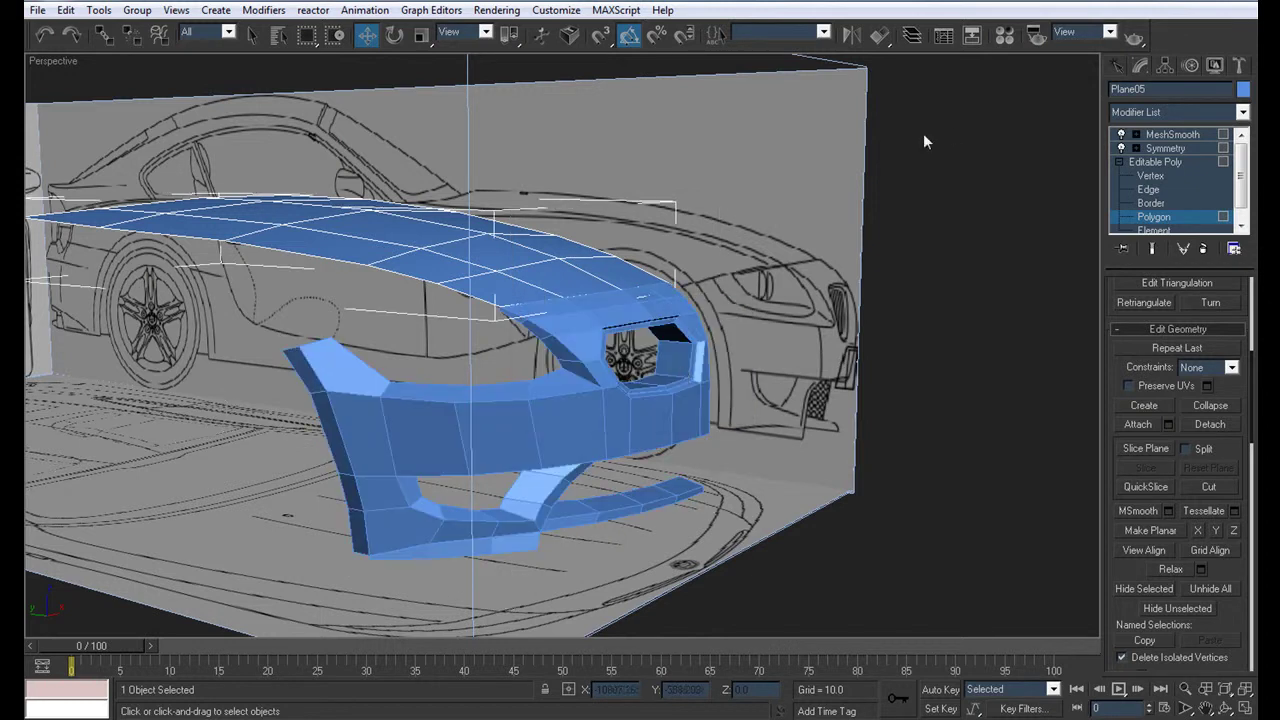
{"action": "left_click", "coordinate": [1150, 161]}
Put the Lower Front bumper on a new 'Lower Front' layer, keeping the default layer current
{"action": "left_click", "coordinate": [568, 418]}
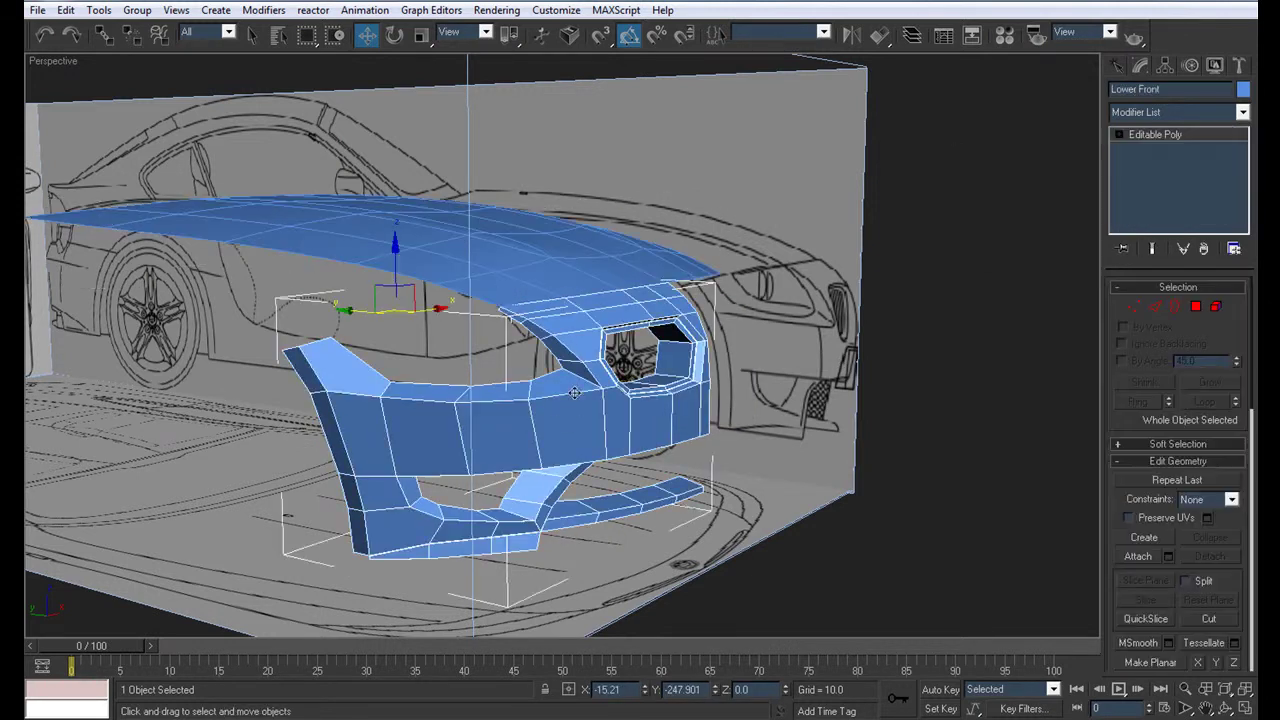
{"action": "left_click", "coordinate": [905, 40]}
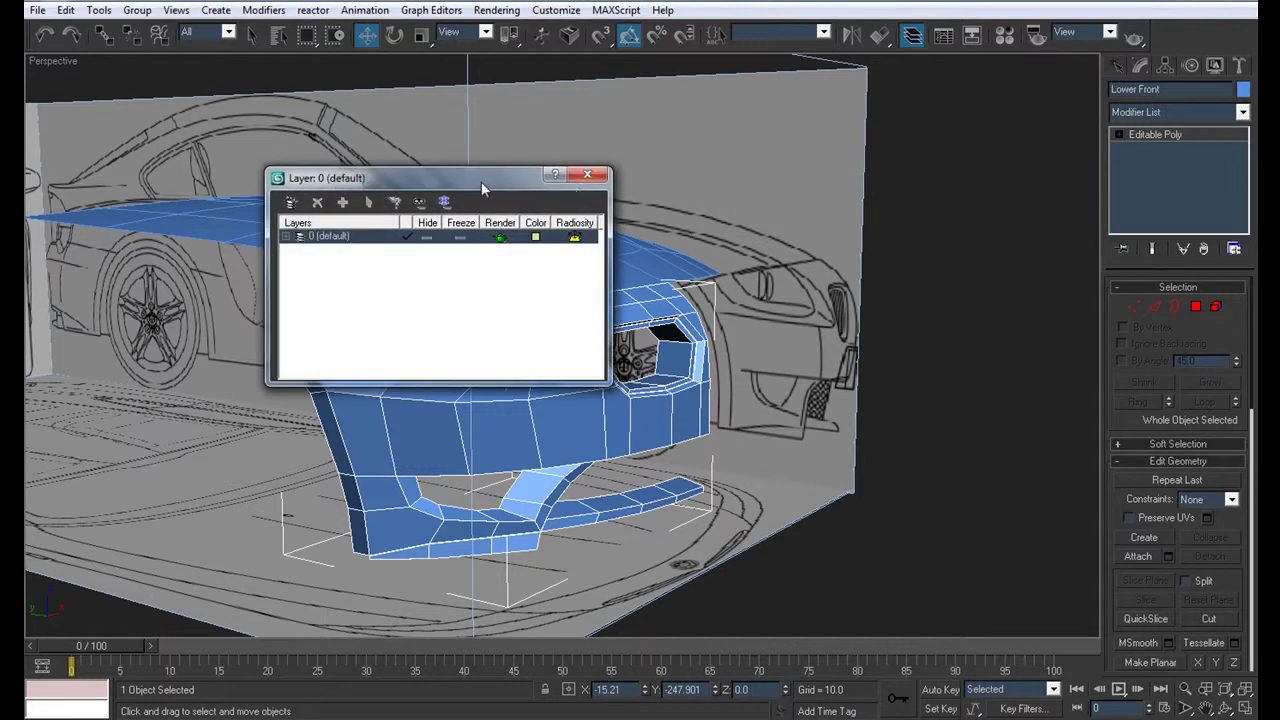
{"action": "left_click", "coordinate": [910, 36]}
{"action": "left_click", "coordinate": [290, 204]}
{"action": "left_click", "coordinate": [340, 250]}
{"action": "type", "text": "Lower Front"}
{"action": "key", "text": "Return"}
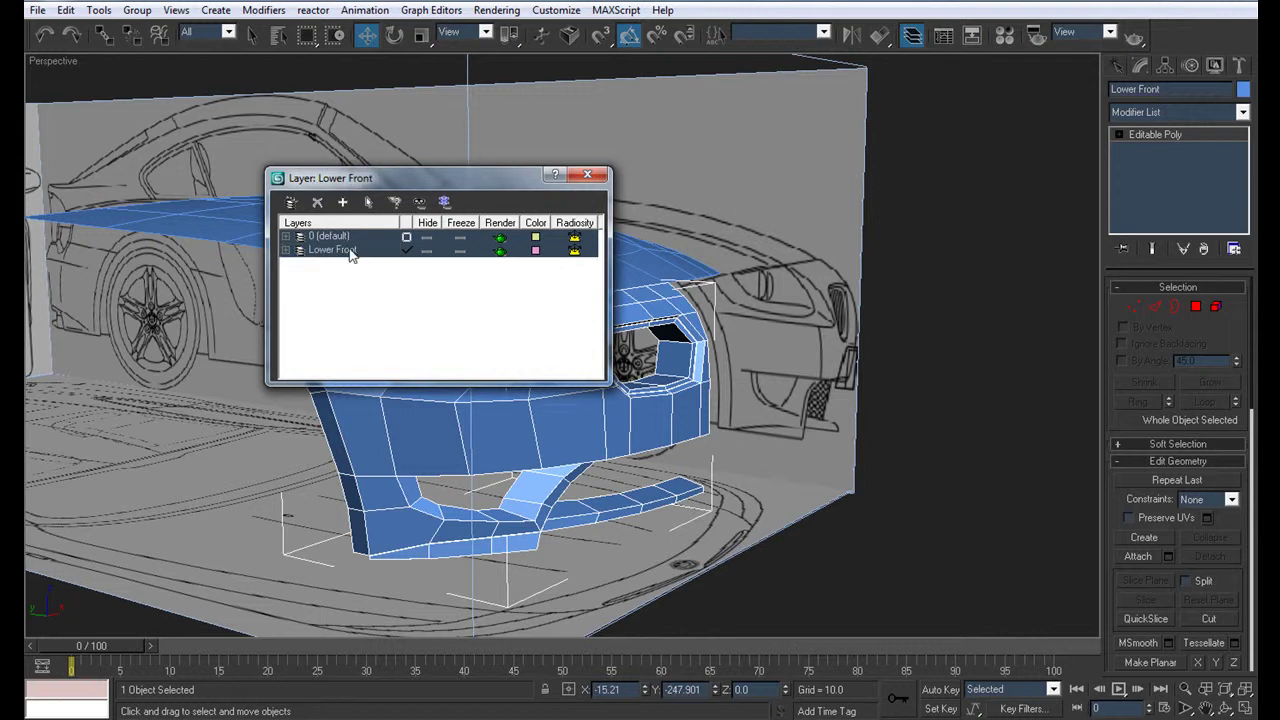
{"action": "left_click", "coordinate": [406, 238]}
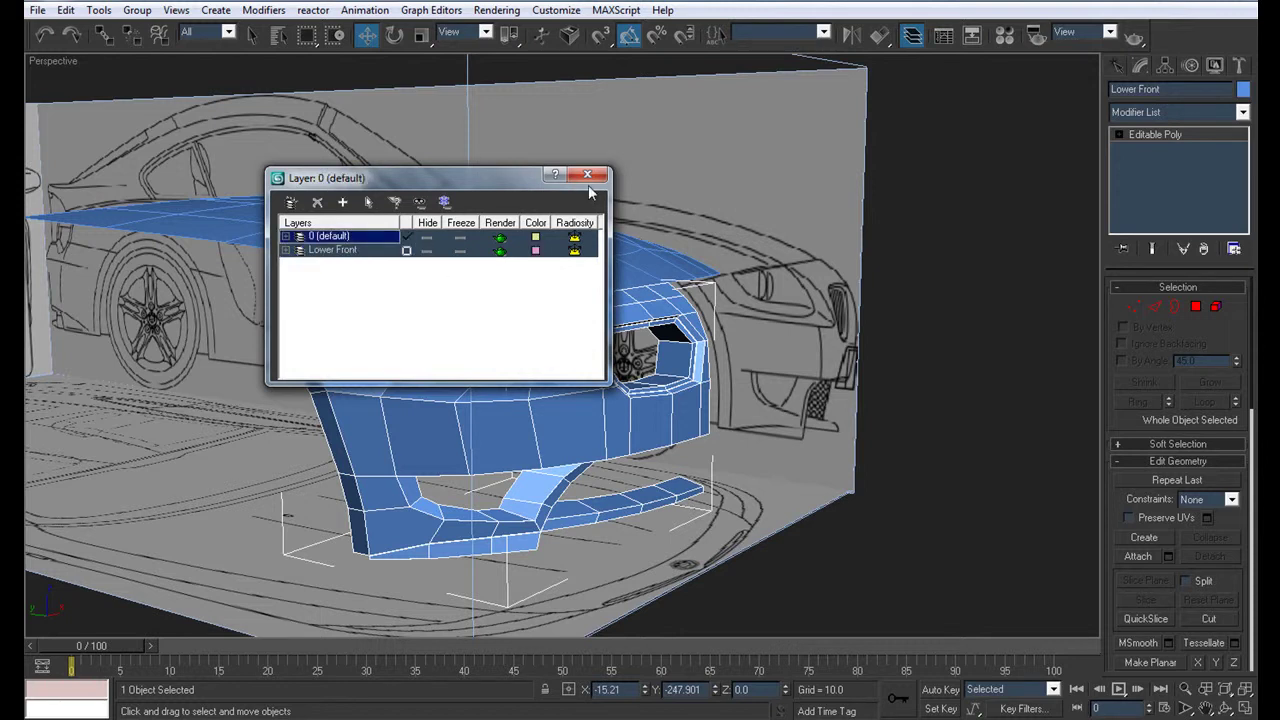
{"action": "left_click", "coordinate": [588, 176]}
Copy the bonnet's MeshSmooth and Symmetry modifiers onto Lower Front as instances
{"action": "left_click", "coordinate": [560, 232]}
{"action": "right_click", "coordinate": [1163, 150]}
{"action": "left_click", "coordinate": [1114, 222]}
{"action": "left_click", "coordinate": [565, 395]}
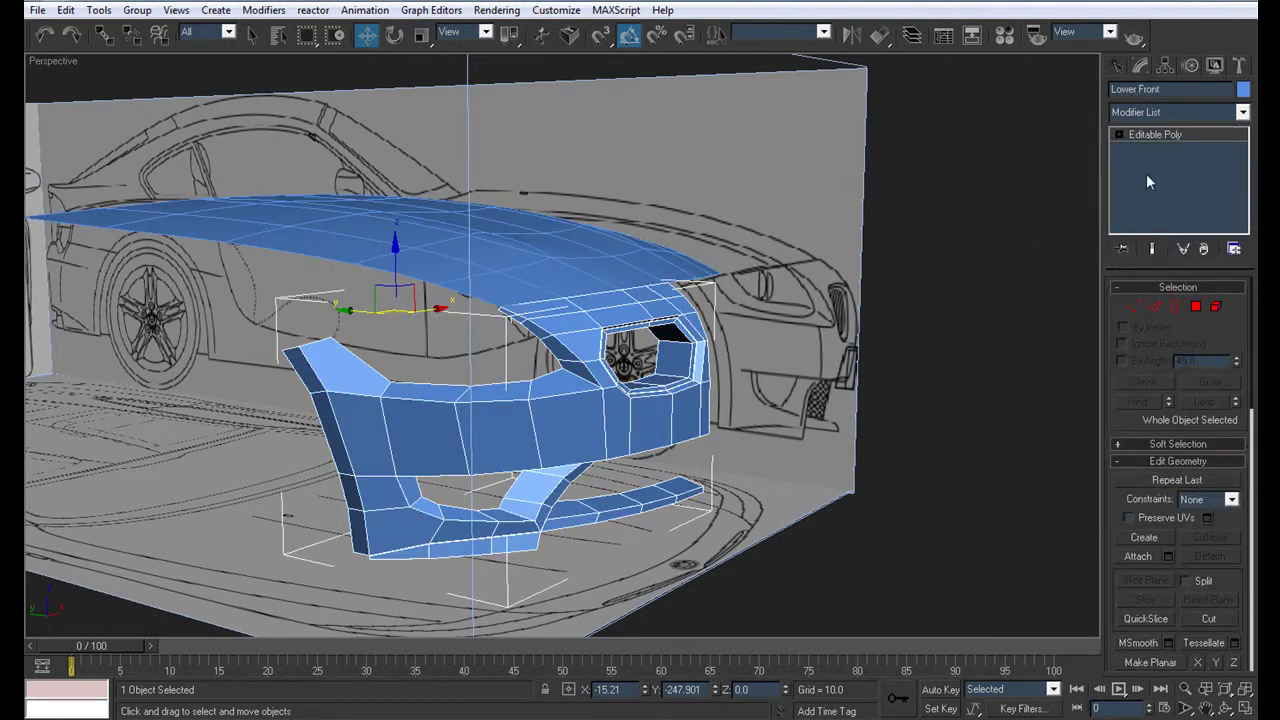
{"action": "right_click", "coordinate": [1138, 185]}
{"action": "left_click", "coordinate": [1145, 220]}
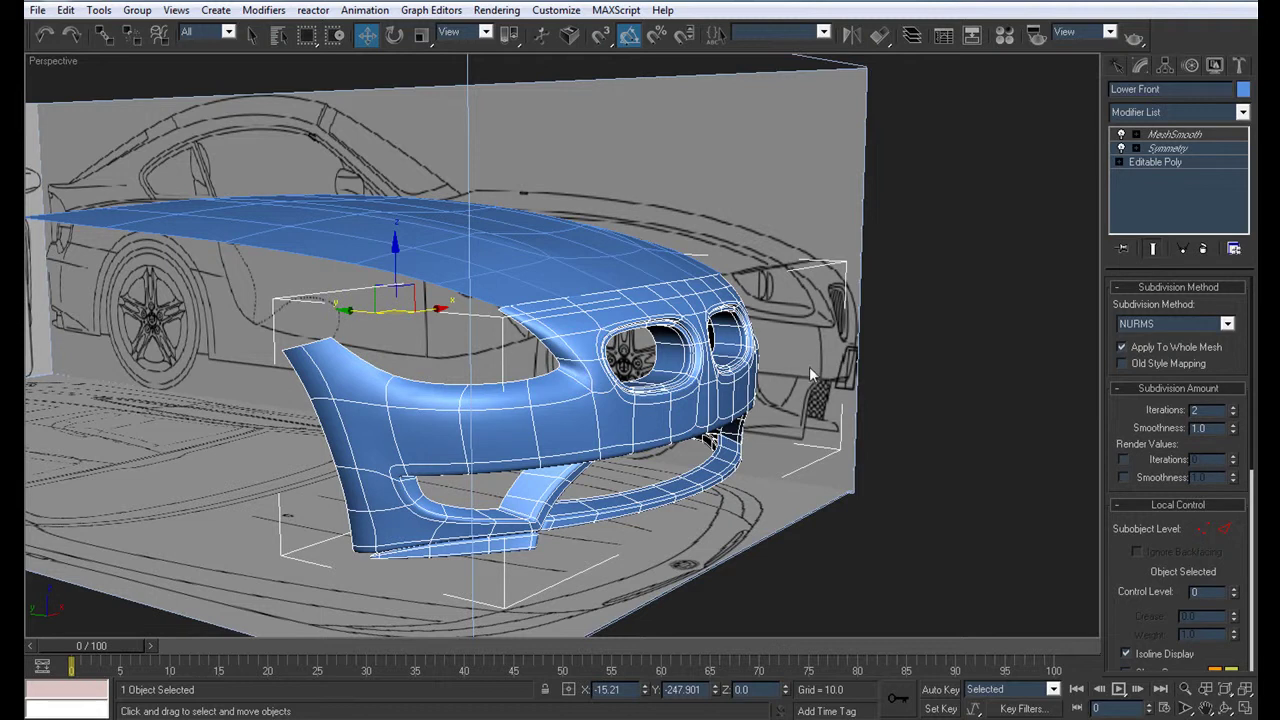
Hide the Lower Front layer in the Layer Manager
{"action": "left_click", "coordinate": [912, 36]}
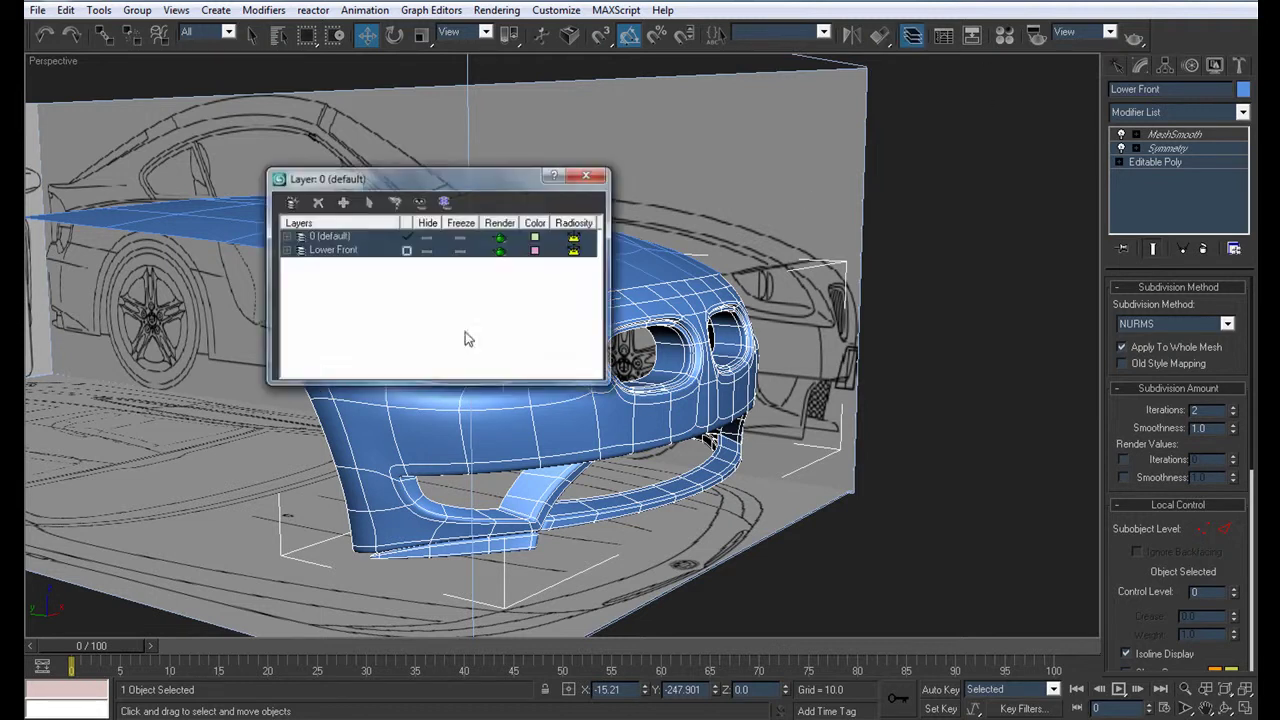
{"action": "left_click", "coordinate": [427, 251]}
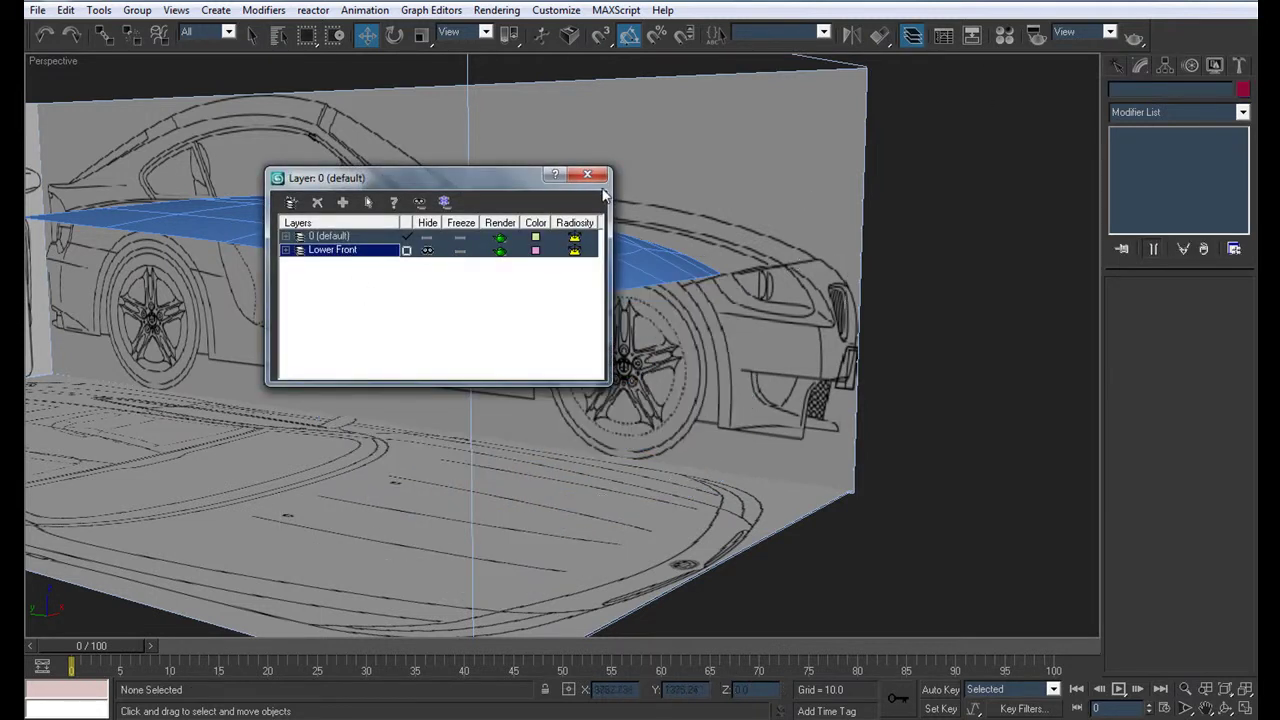
{"action": "left_click", "coordinate": [587, 175]}
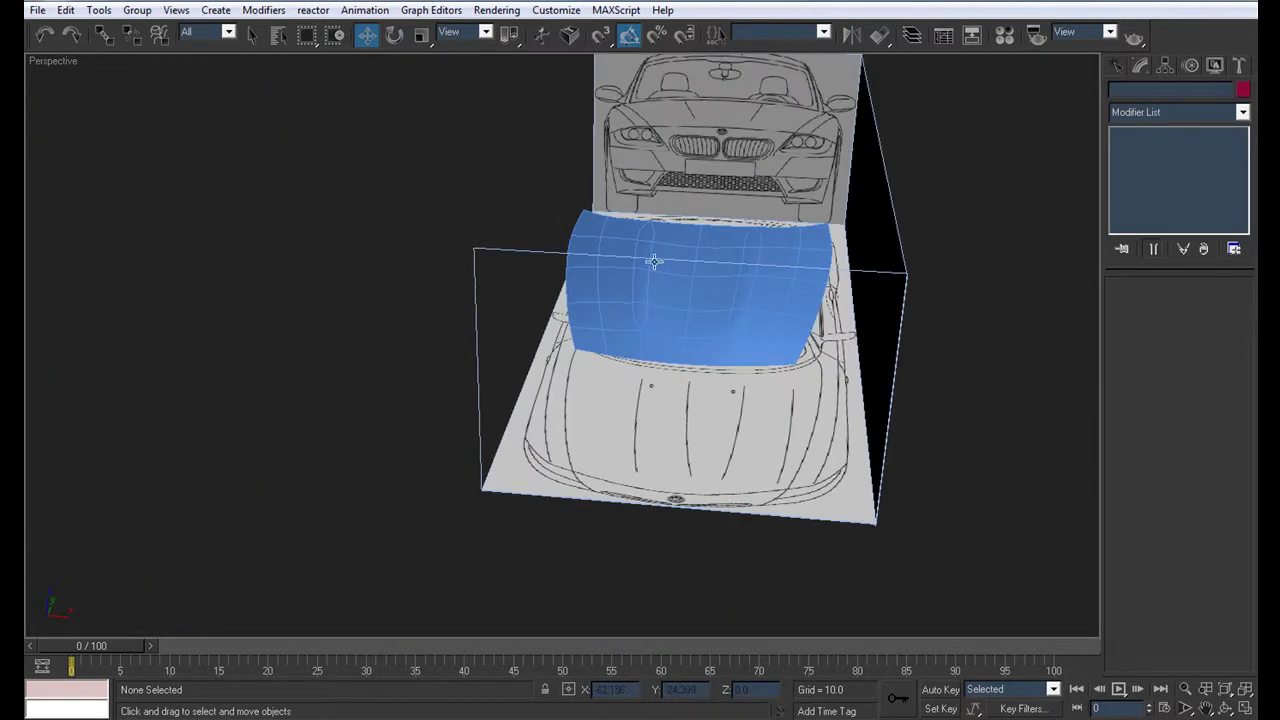
Select the bonnet's outer border edge loop and Shift-drag it left into a new strip
{"action": "left_click", "coordinate": [654, 261]}
{"action": "key", "text": "alt+w"}
{"action": "key", "text": "alt+w"}
{"action": "key", "text": "alt+w"}
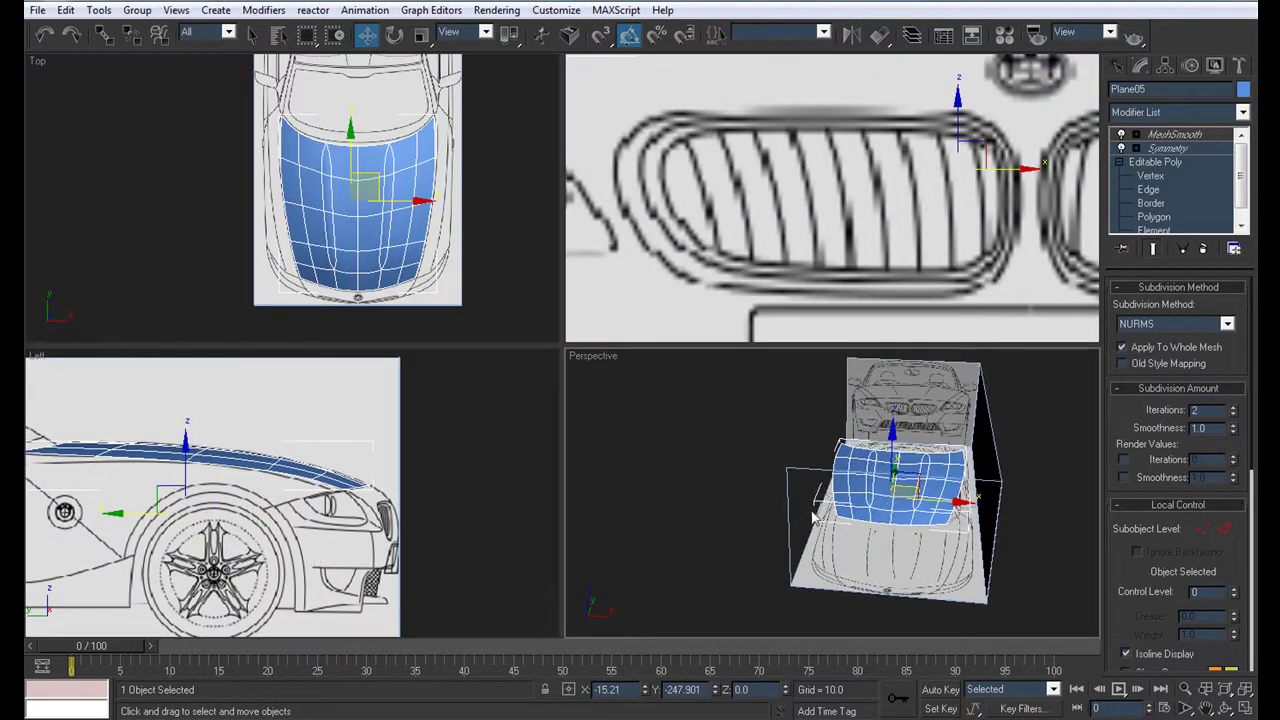
{"action": "scroll", "coordinate": [370, 200], "scroll_direction": "up", "scroll_amount": 3}
{"action": "scroll", "coordinate": [370, 200], "scroll_direction": "up", "scroll_amount": 3}
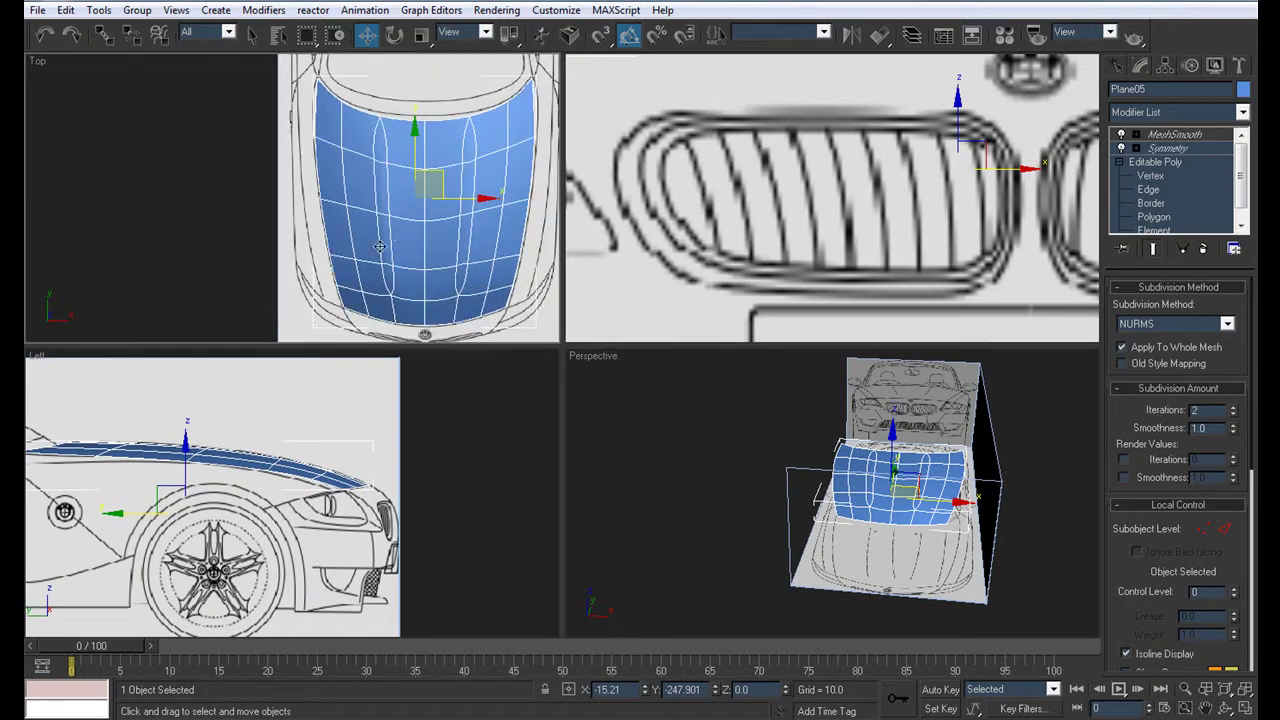
{"action": "key", "text": "alt+w"}
{"action": "left_click", "coordinate": [1150, 189]}
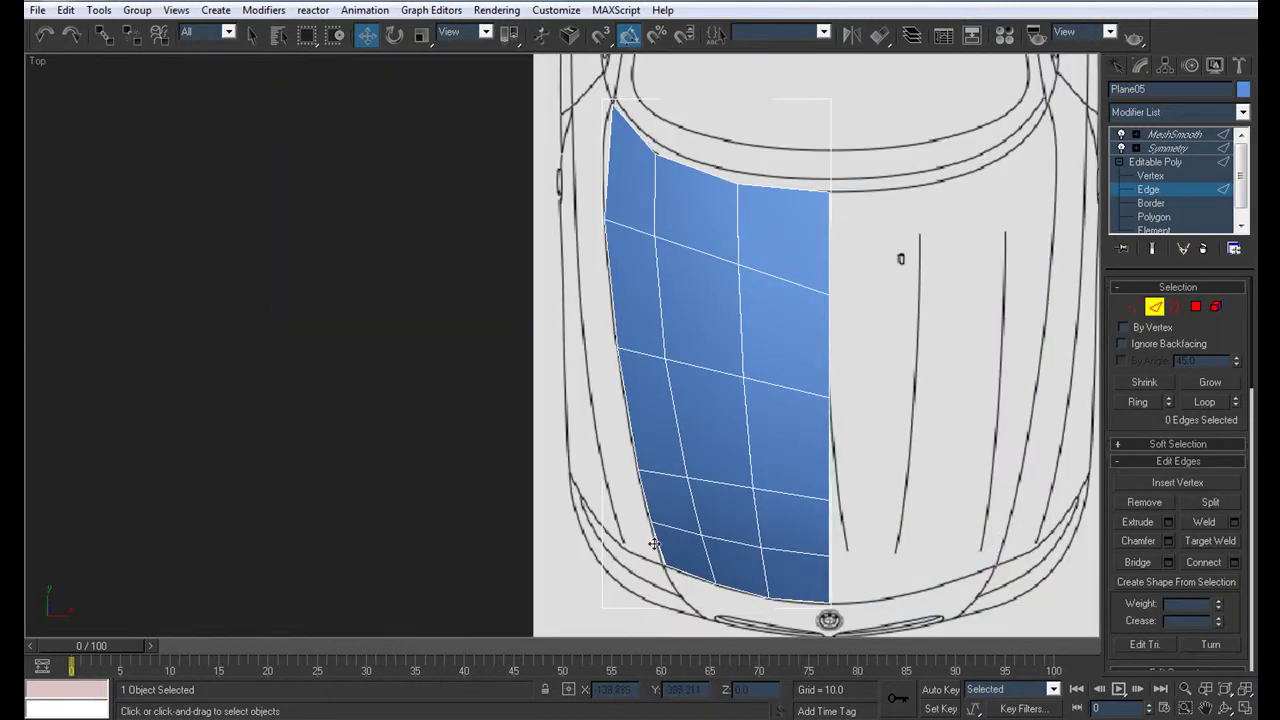
{"action": "left_click", "coordinate": [1204, 401]}
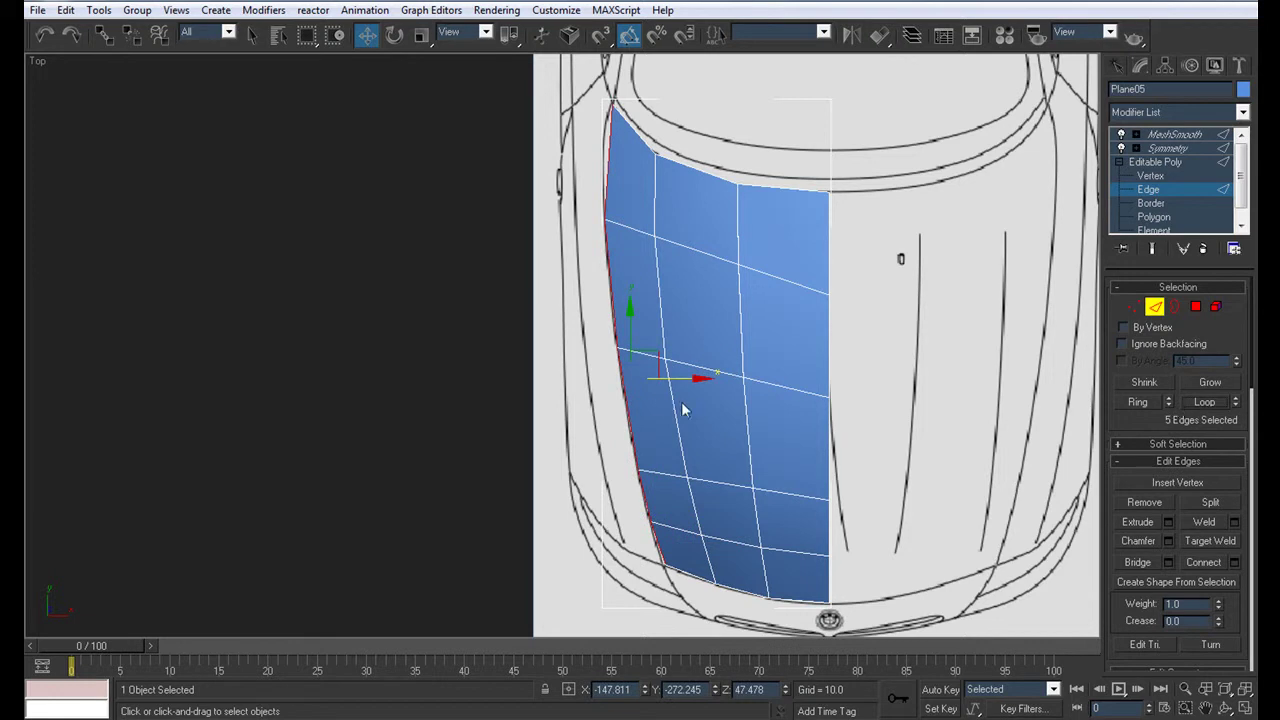
{"action": "left_click_drag", "start_coordinate": [688, 377], "coordinate": [660, 377], "text": "shift"}
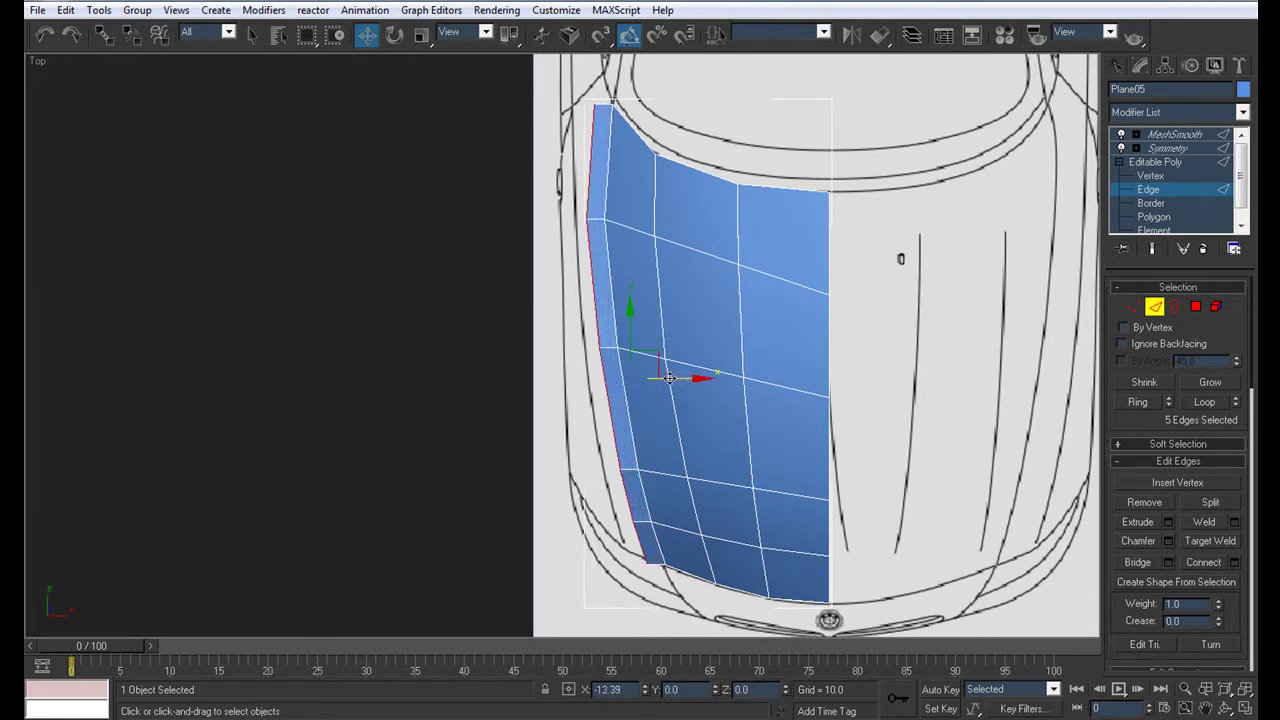
Move the new strip's top corner vertex left onto the top-view fender outline
{"action": "middle_click_drag", "start_coordinate": [635, 344], "coordinate": [651, 571]}
{"action": "scroll", "coordinate": [654, 557], "scroll_direction": "up", "scroll_amount": 5}
{"action": "left_click", "coordinate": [1150, 176]}
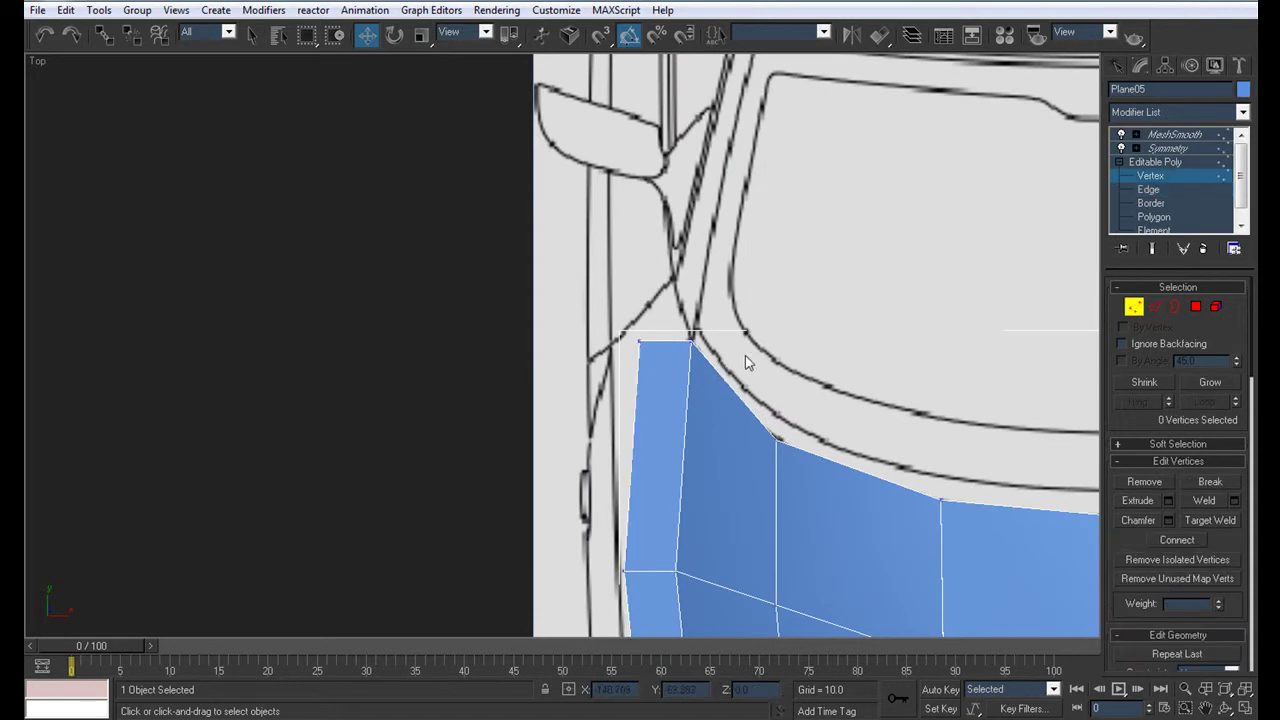
{"action": "scroll", "coordinate": [617, 351], "scroll_direction": "up", "scroll_amount": 1}
{"action": "scroll", "coordinate": [623, 360], "scroll_direction": "up", "scroll_amount": 2}
{"action": "scroll", "coordinate": [585, 385], "scroll_direction": "up", "scroll_amount": 1}
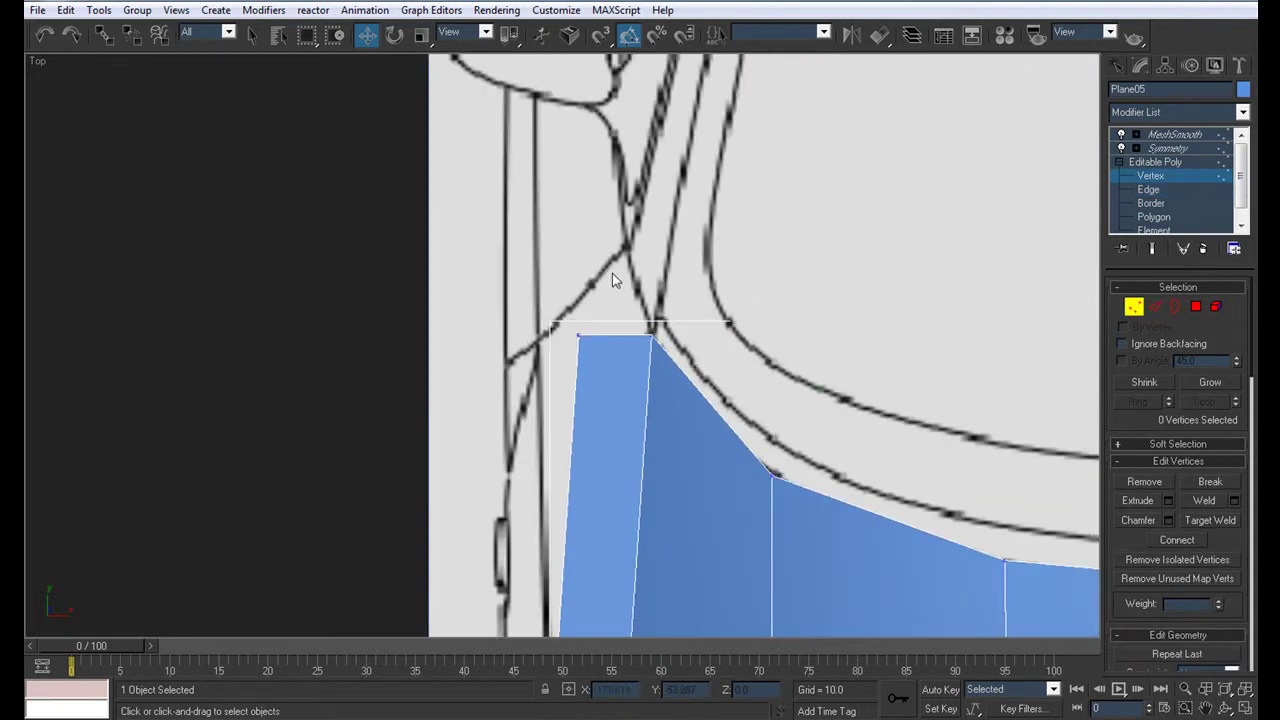
{"action": "left_click", "coordinate": [578, 339]}
{"action": "left_click", "coordinate": [610, 418]}
{"action": "scroll", "coordinate": [567, 313], "scroll_direction": "down", "scroll_amount": 4}
{"action": "middle_click_drag", "start_coordinate": [571, 356], "coordinate": [548, 250]}
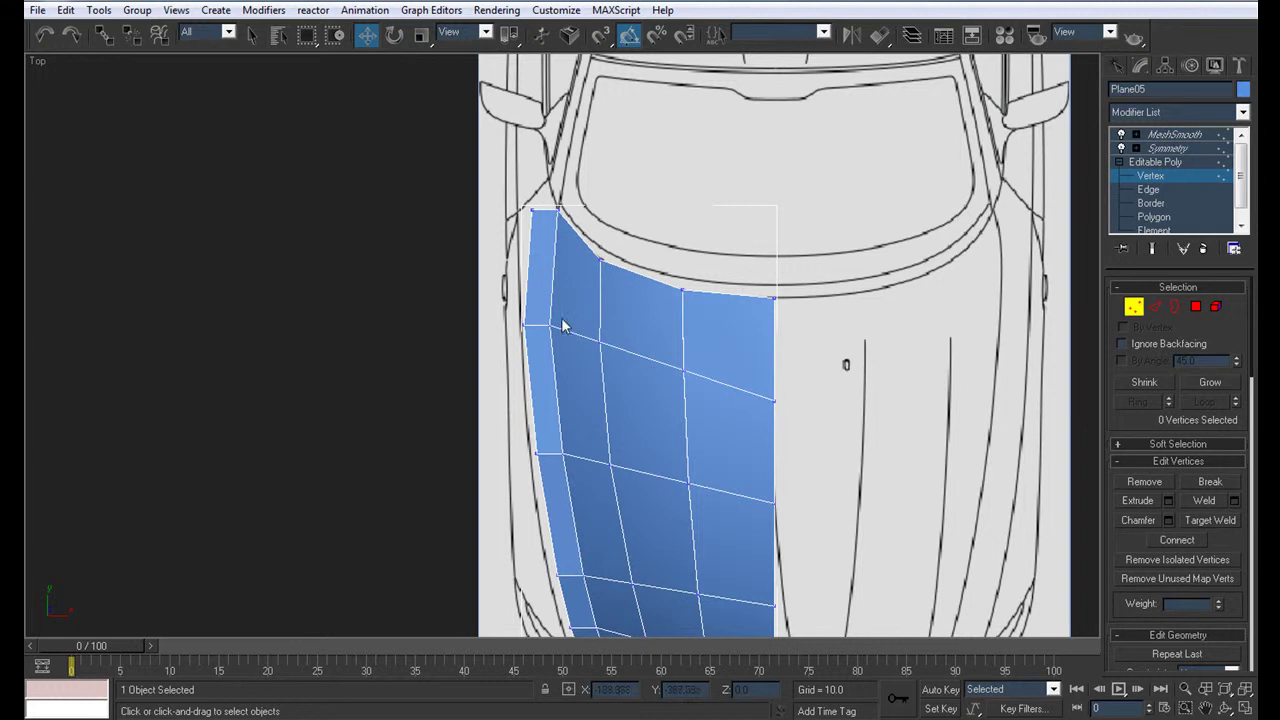
{"action": "scroll", "coordinate": [555, 338], "scroll_direction": "up", "scroll_amount": 2}
{"action": "scroll", "coordinate": [555, 338], "scroll_direction": "up", "scroll_amount": 2}
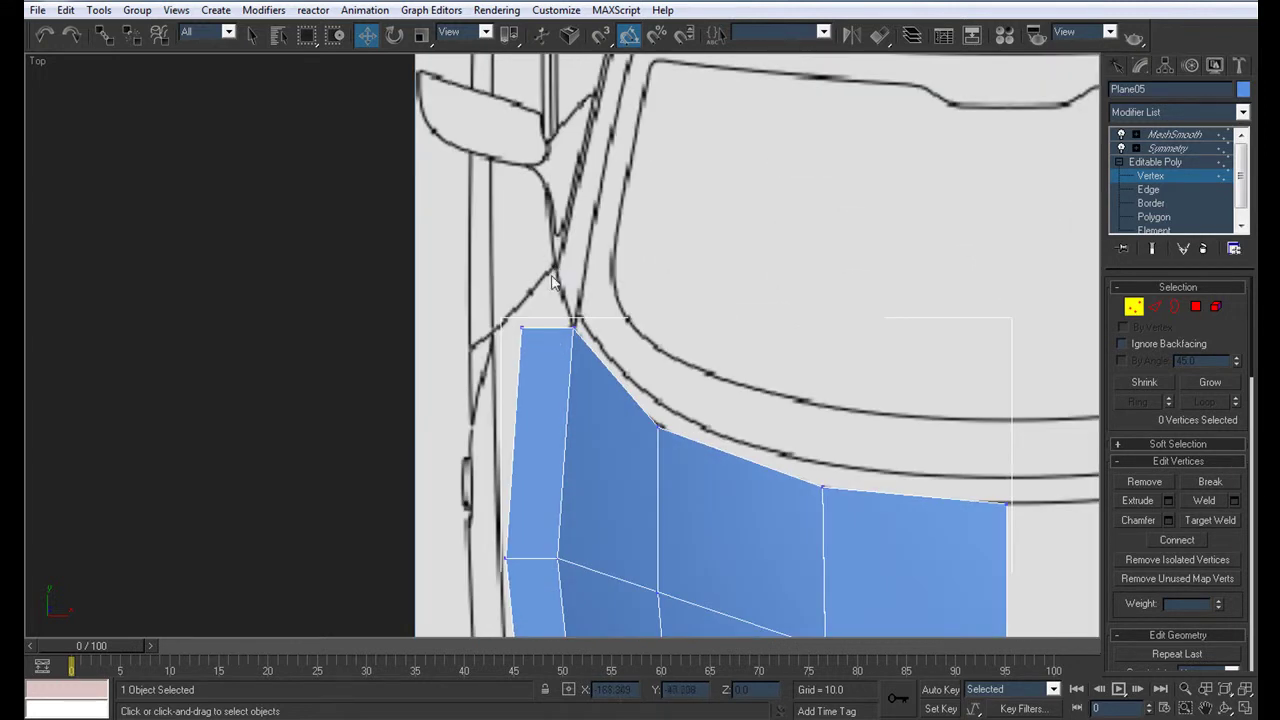
{"action": "left_click", "coordinate": [522, 329]}
{"action": "left_click_drag", "start_coordinate": [534, 309], "coordinate": [518, 307]}
Pull the next outer-edge vertices up-left onto the fender outline
{"action": "scroll", "coordinate": [518, 307], "scroll_direction": "down", "scroll_amount": 3}
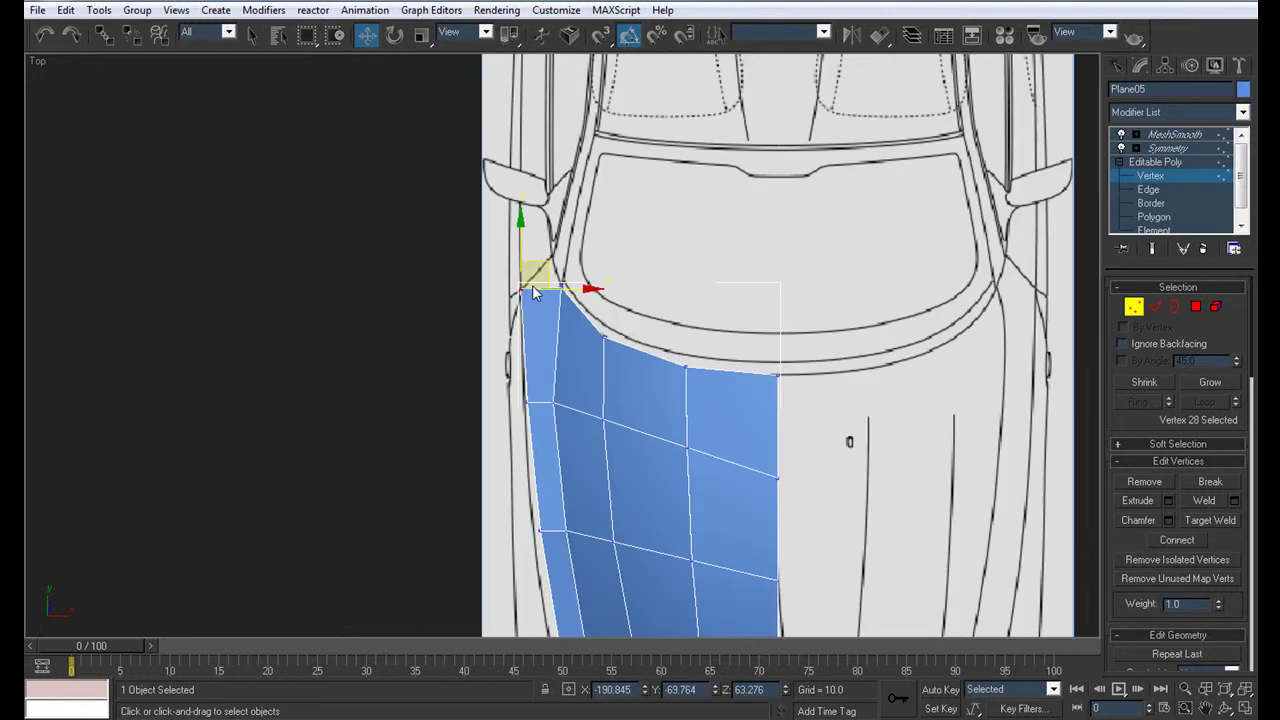
{"action": "scroll", "coordinate": [565, 431], "scroll_direction": "up", "scroll_amount": 3}
{"action": "left_click_drag", "start_coordinate": [548, 432], "coordinate": [503, 399]}
{"action": "right_click", "coordinate": [569, 411]}
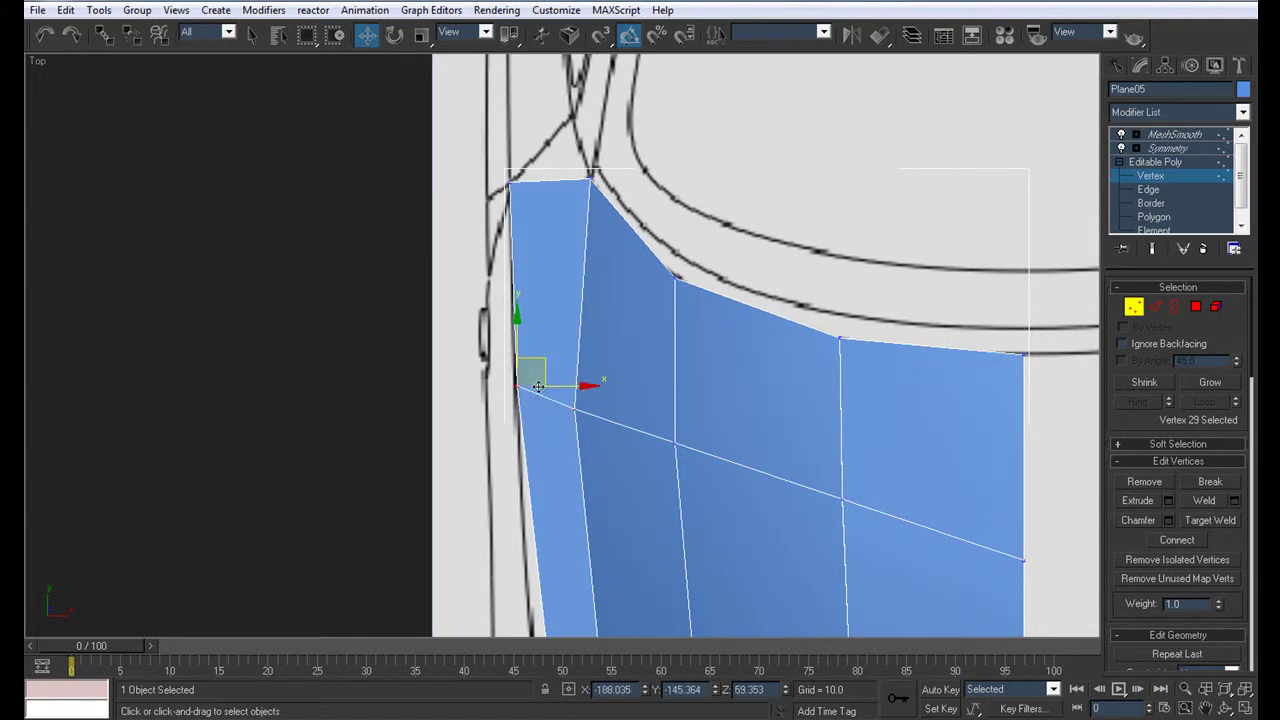
{"action": "middle_click_drag", "start_coordinate": [625, 517], "coordinate": [614, 261]}
{"action": "left_click", "coordinate": [538, 403]}
{"action": "left_click_drag", "start_coordinate": [563, 380], "coordinate": [544, 357]}
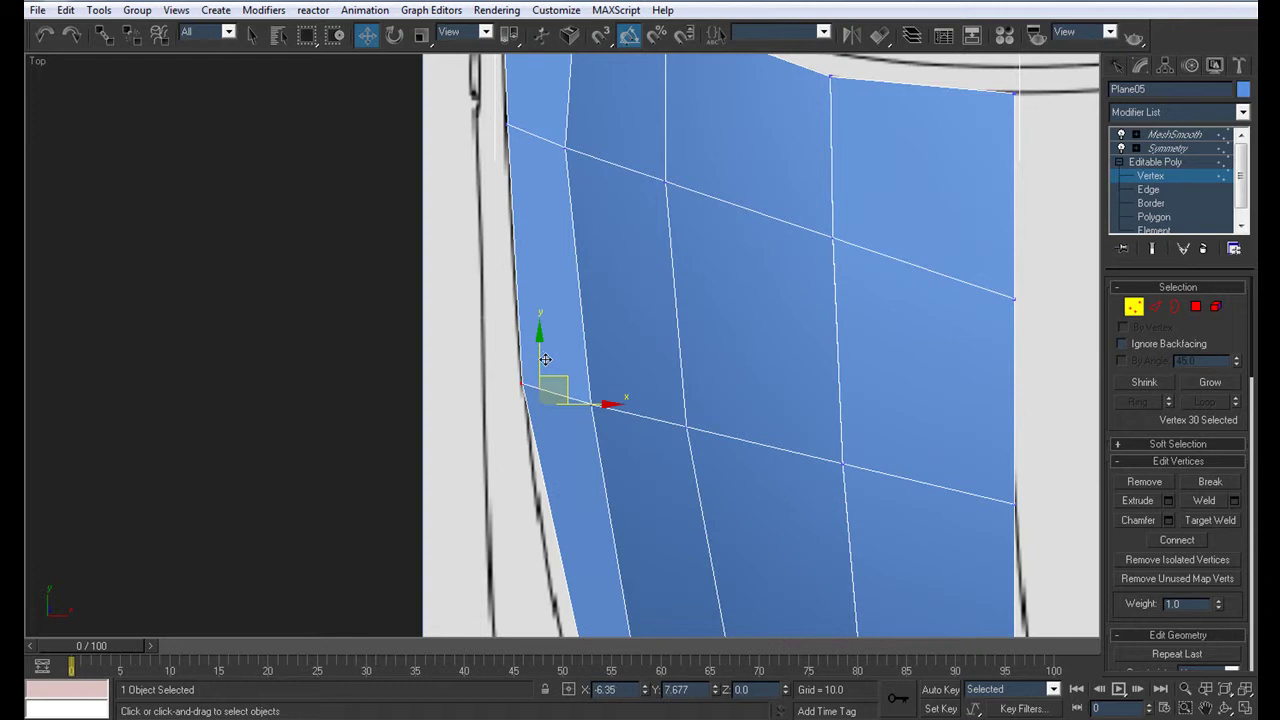
{"action": "middle_click_drag", "start_coordinate": [586, 471], "coordinate": [564, 235]}
{"action": "left_click", "coordinate": [550, 385]}
{"action": "left_click_drag", "start_coordinate": [578, 365], "coordinate": [559, 350]}
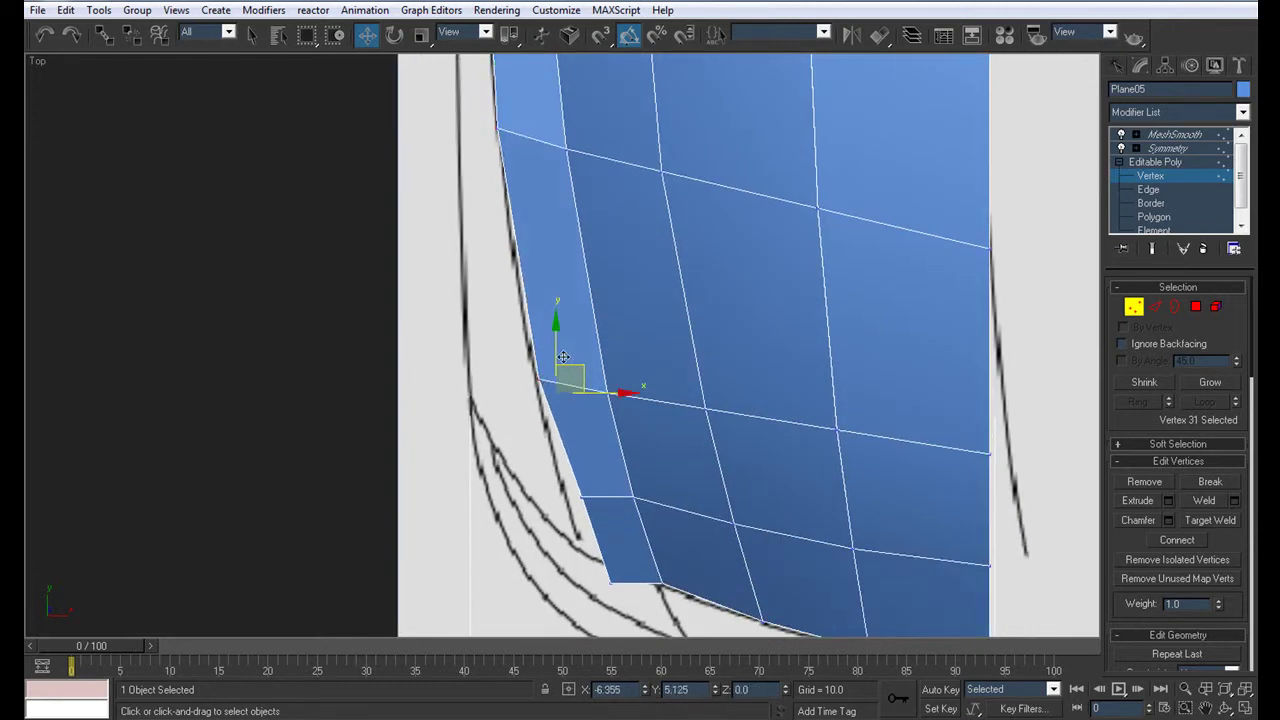
Fit the lower outer vertex and the strip's bottom corner onto the fender outline
{"action": "left_click", "coordinate": [580, 496]}
{"action": "middle_click_drag", "start_coordinate": [580, 496], "coordinate": [551, 459]}
{"action": "left_click_drag", "start_coordinate": [570, 408], "coordinate": [548, 402]}
{"action": "left_click", "coordinate": [577, 533]}
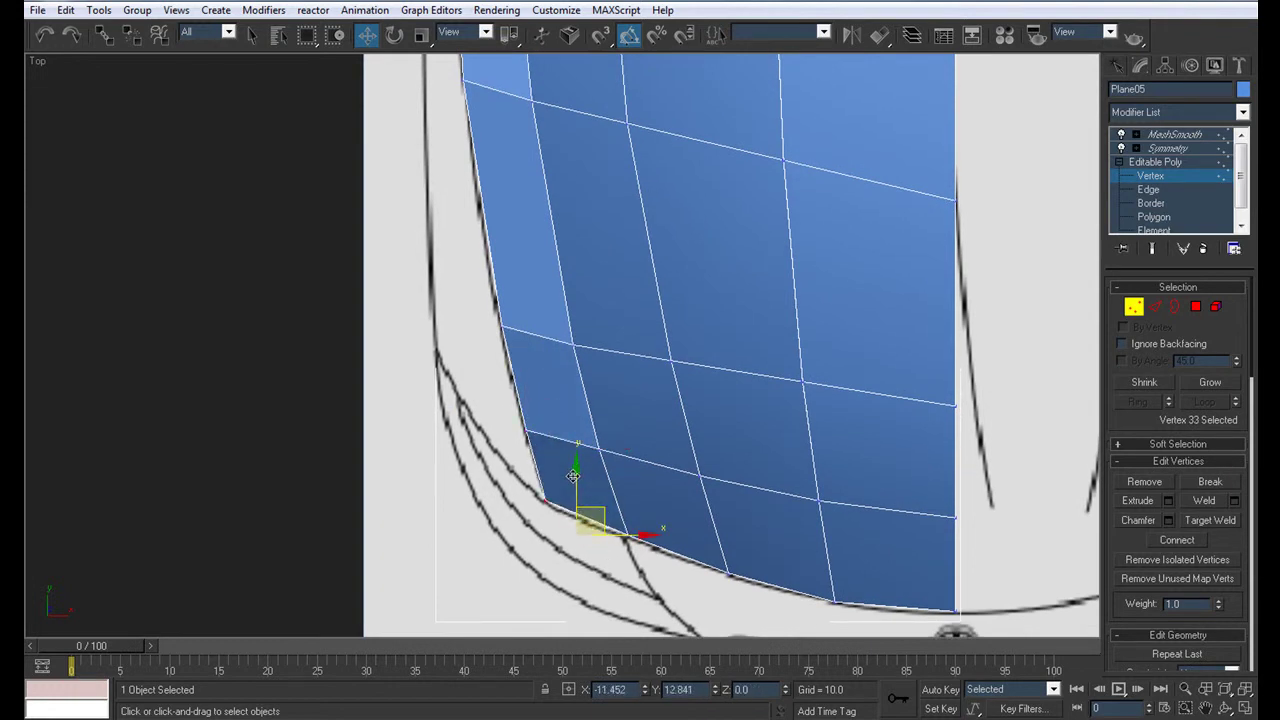
{"action": "left_click_drag", "start_coordinate": [572, 476], "coordinate": [540, 498]}
{"action": "scroll", "coordinate": [560, 500], "scroll_direction": "down", "scroll_amount": 3}
{"action": "scroll", "coordinate": [578, 510], "scroll_direction": "up", "scroll_amount": 2}
In the four-view layout, lower the strip's front vertices to match the Front blueprint outline
{"action": "key", "text": "alt+w"}
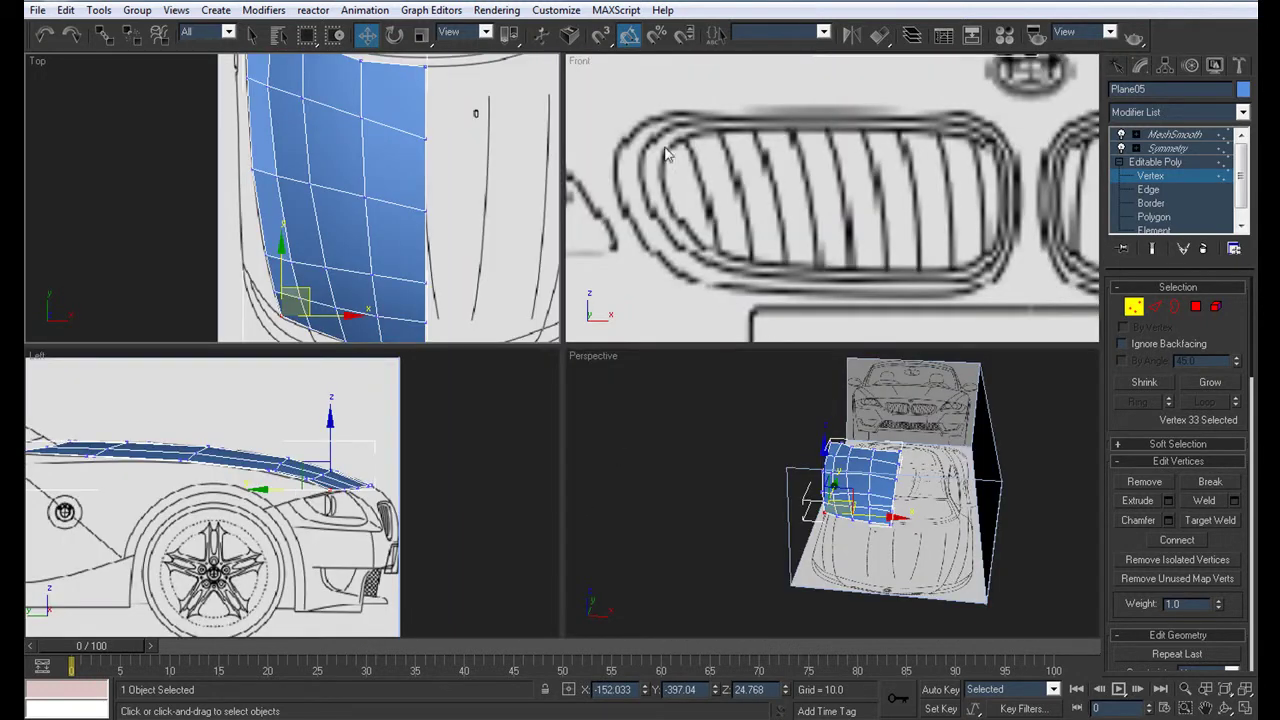
{"action": "scroll", "coordinate": [853, 210], "scroll_direction": "down", "scroll_amount": 4}
{"action": "scroll", "coordinate": [853, 210], "scroll_direction": "up", "scroll_amount": 2}
{"action": "middle_click_drag", "start_coordinate": [853, 210], "coordinate": [787, 232]}
{"action": "scroll", "coordinate": [790, 238], "scroll_direction": "up", "scroll_amount": 2}
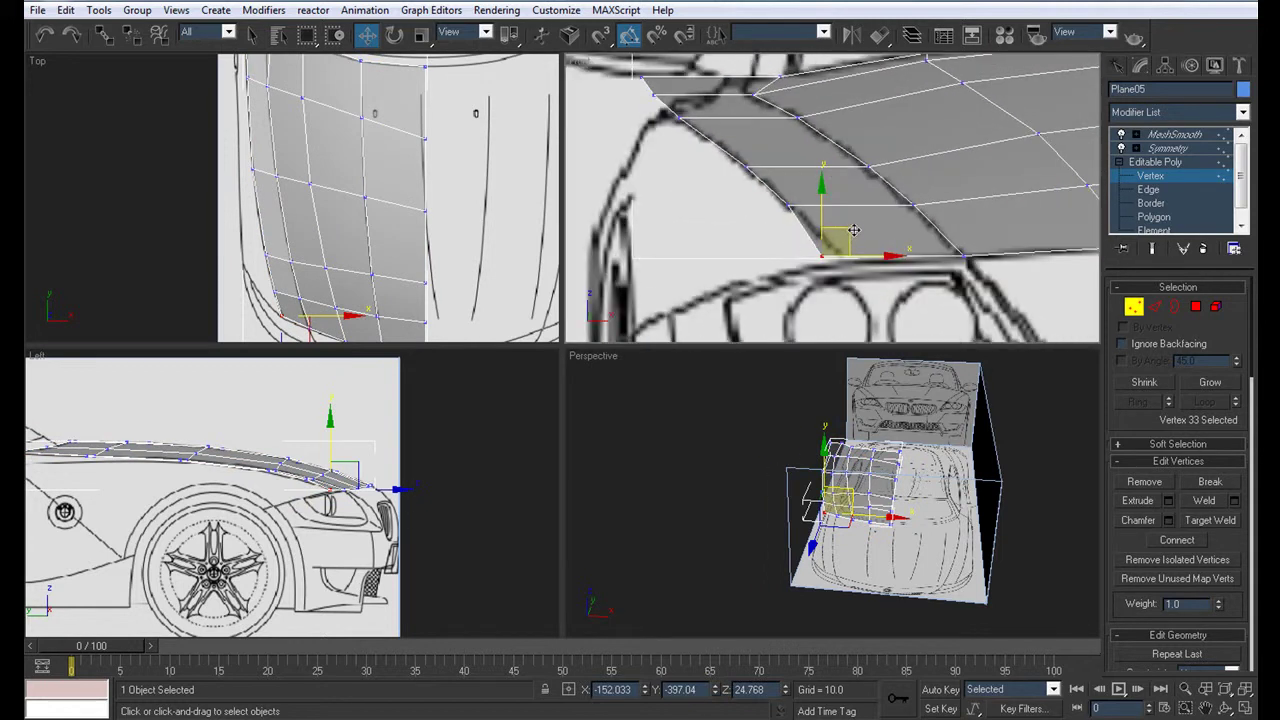
{"action": "left_click_drag", "start_coordinate": [856, 229], "coordinate": [867, 232]}
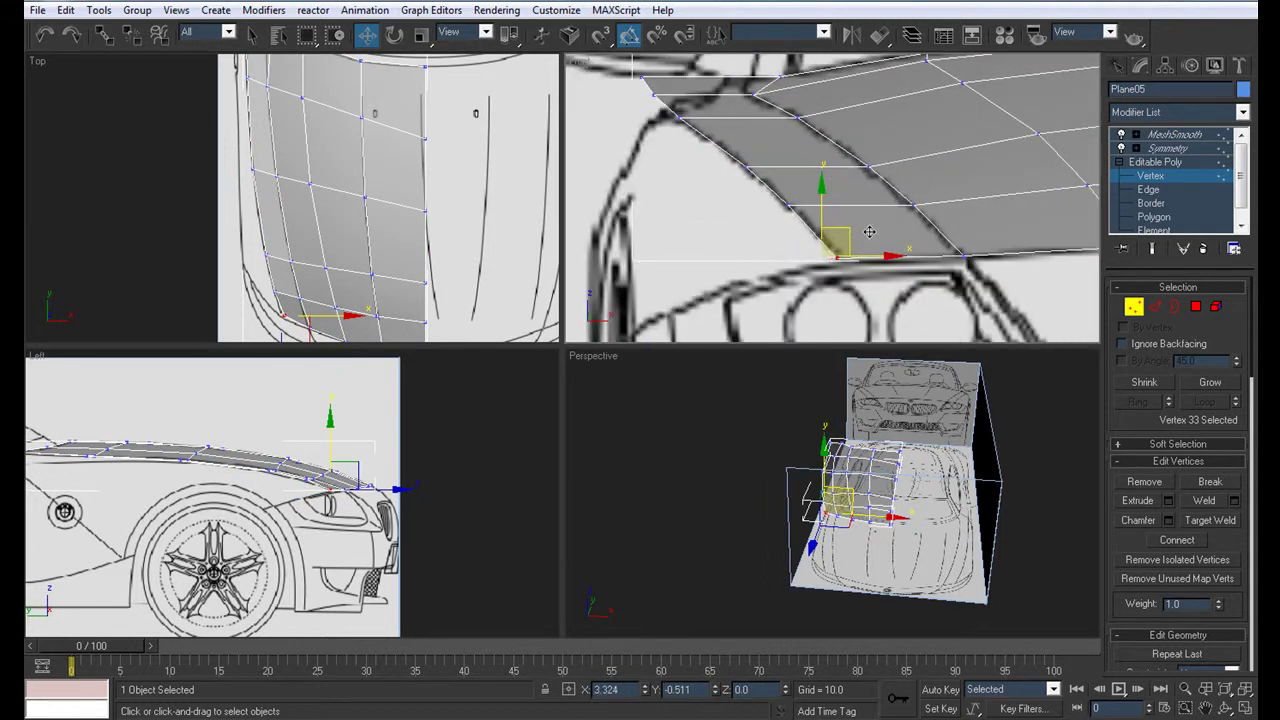
{"action": "left_click", "coordinate": [789, 205]}
{"action": "left_click_drag", "start_coordinate": [787, 143], "coordinate": [786, 141]}
{"action": "middle_click_drag", "start_coordinate": [755, 128], "coordinate": [735, 175]}
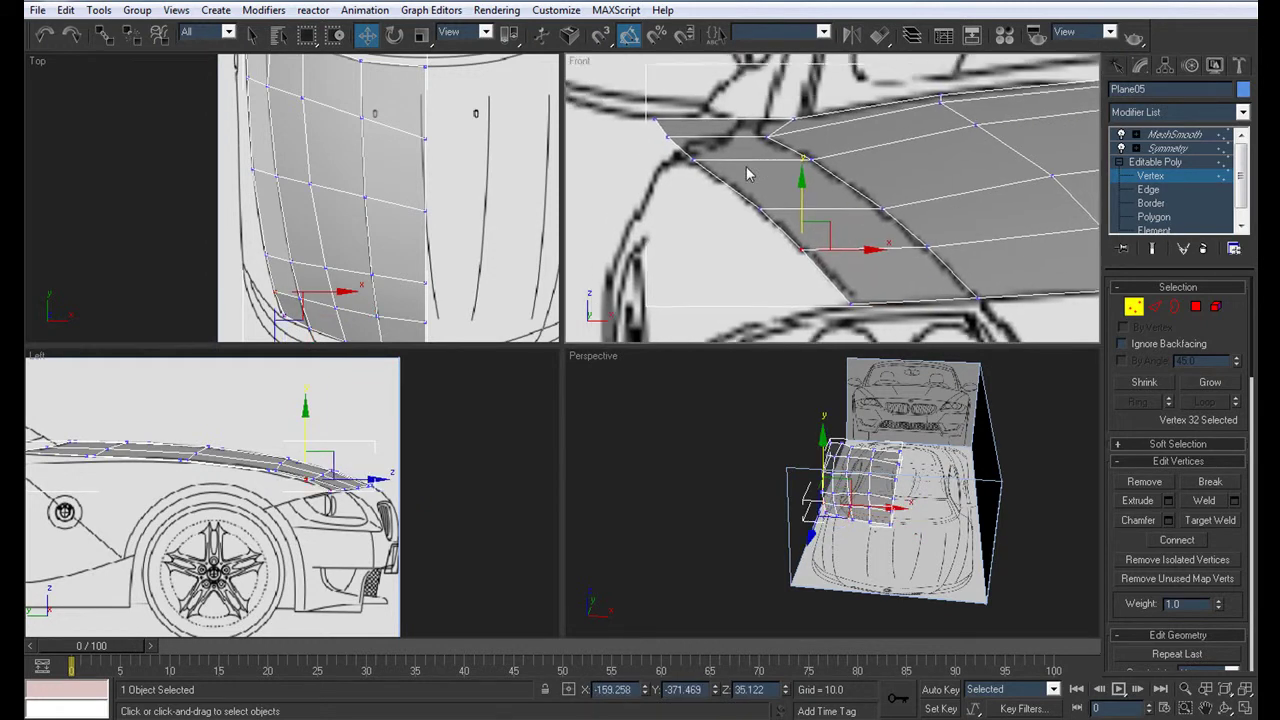
{"action": "left_click", "coordinate": [762, 210]}
{"action": "left_click_drag", "start_coordinate": [761, 158], "coordinate": [761, 162]}
Drop the rear strip vertices, including the tip, onto the side-view fender outline
{"action": "left_click", "coordinate": [690, 158]}
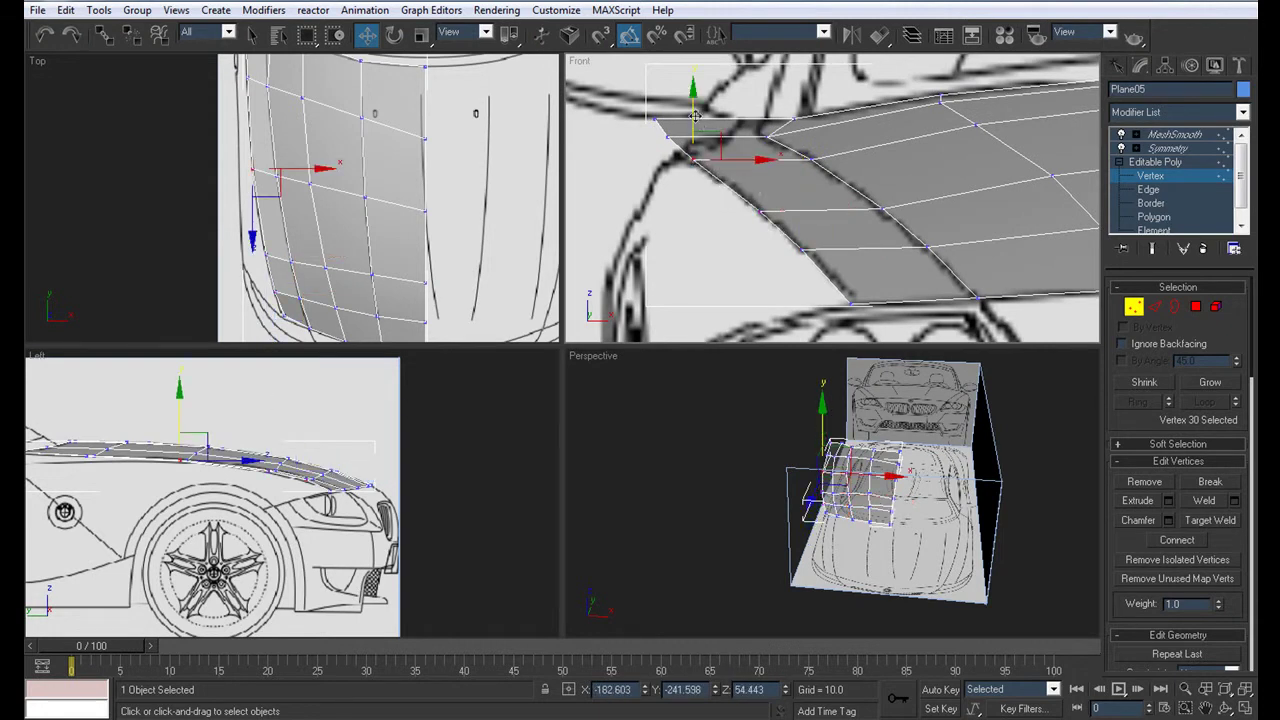
{"action": "scroll", "coordinate": [298, 492], "scroll_direction": "up", "scroll_amount": 3}
{"action": "scroll", "coordinate": [310, 480], "scroll_direction": "up", "scroll_amount": 1}
{"action": "scroll", "coordinate": [295, 472], "scroll_direction": "up", "scroll_amount": 1}
{"action": "scroll", "coordinate": [280, 463], "scroll_direction": "up", "scroll_amount": 1}
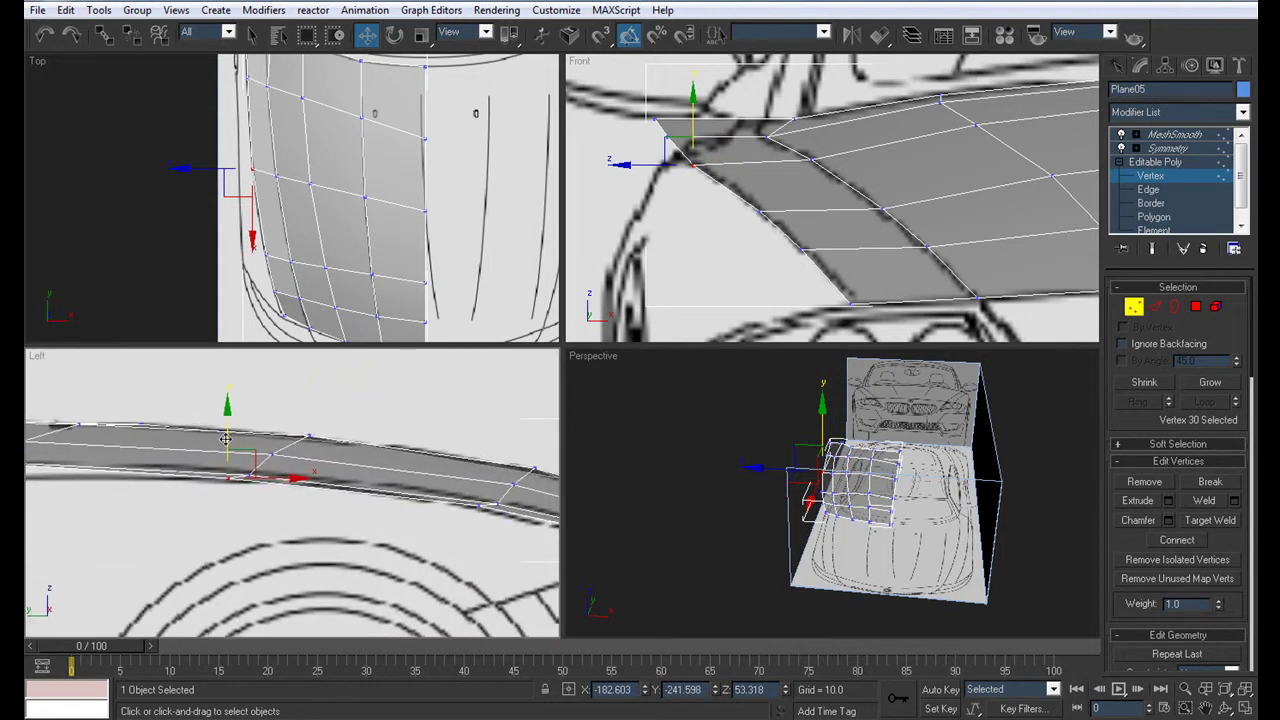
{"action": "left_click_drag", "start_coordinate": [226, 439], "coordinate": [226, 444]}
{"action": "scroll", "coordinate": [295, 523], "scroll_direction": "down", "scroll_amount": 3}
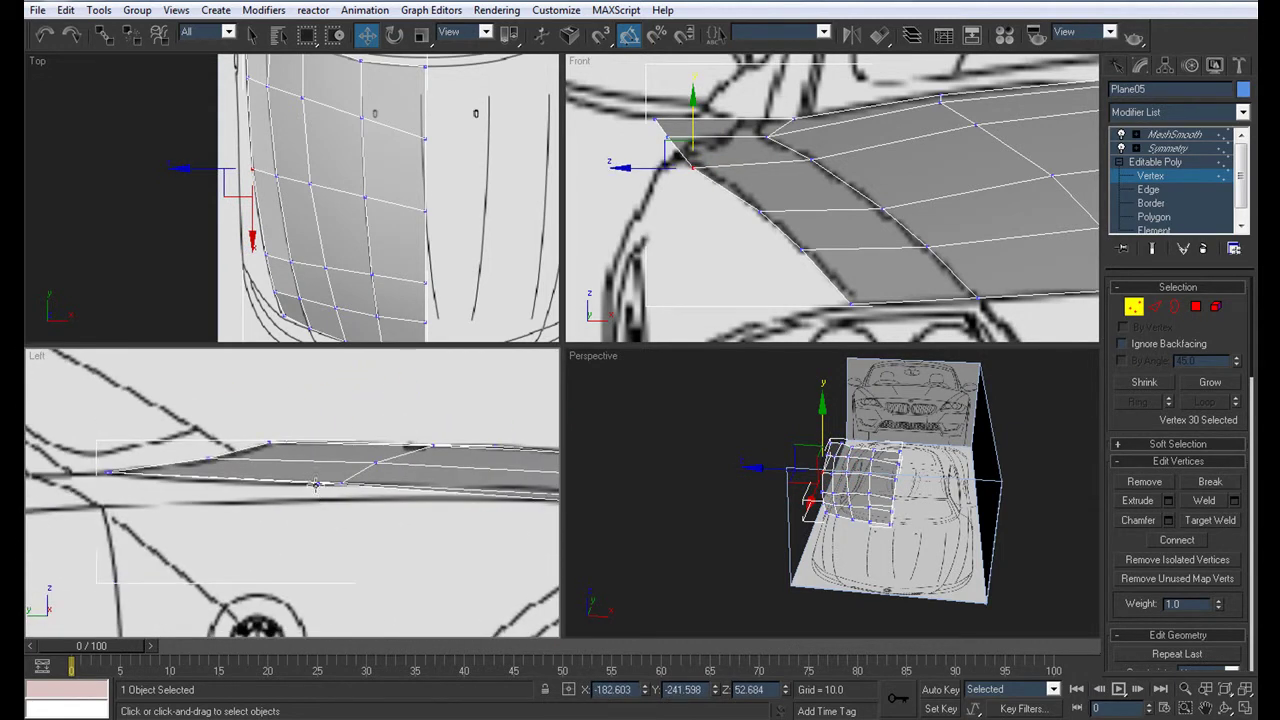
{"action": "mouse_move", "coordinate": [316, 481]}
{"action": "left_mouse_down"}
{"action": "mouse_move", "coordinate": [313, 452]}
{"action": "mouse_move", "coordinate": [240, 485]}
{"action": "left_mouse_up"}
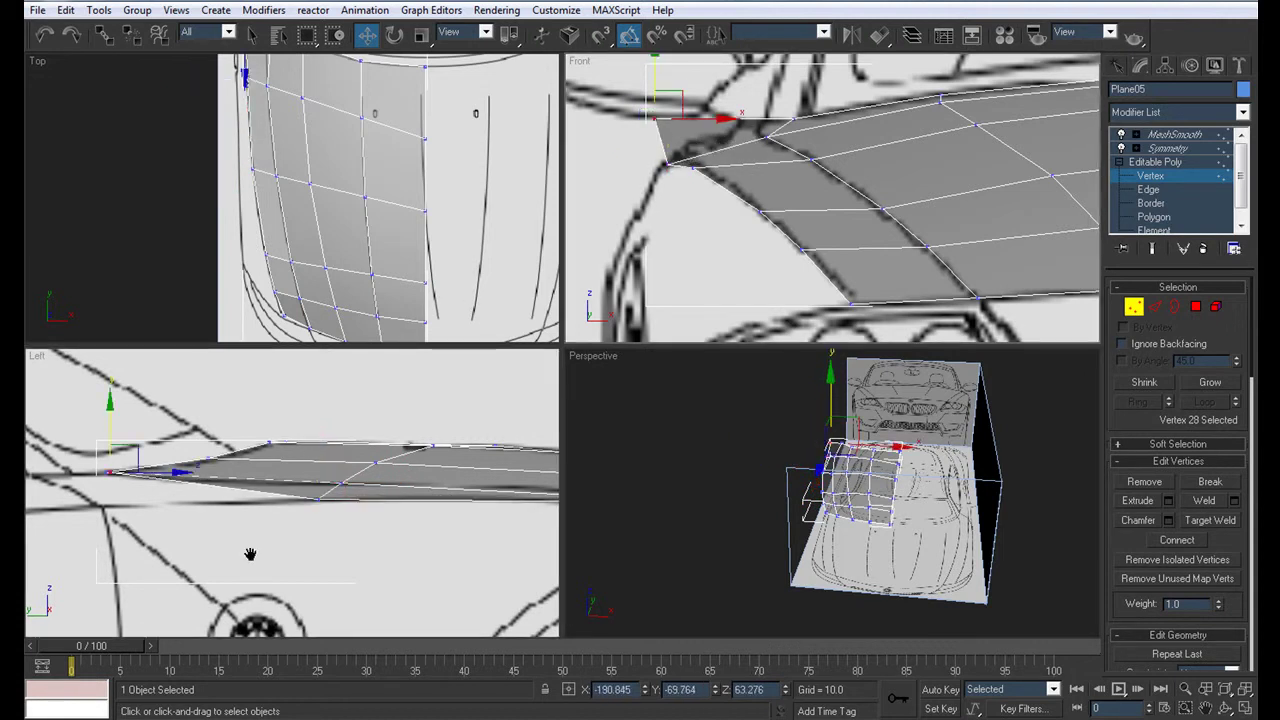
{"action": "middle_click_drag", "start_coordinate": [76, 460], "coordinate": [206, 460]}
{"action": "left_click", "coordinate": [237, 471]}
{"action": "mouse_move", "coordinate": [237, 423]}
{"action": "left_mouse_down"}
{"action": "mouse_move", "coordinate": [234, 492]}
{"action": "mouse_move", "coordinate": [287, 509]}
{"action": "left_mouse_up"}
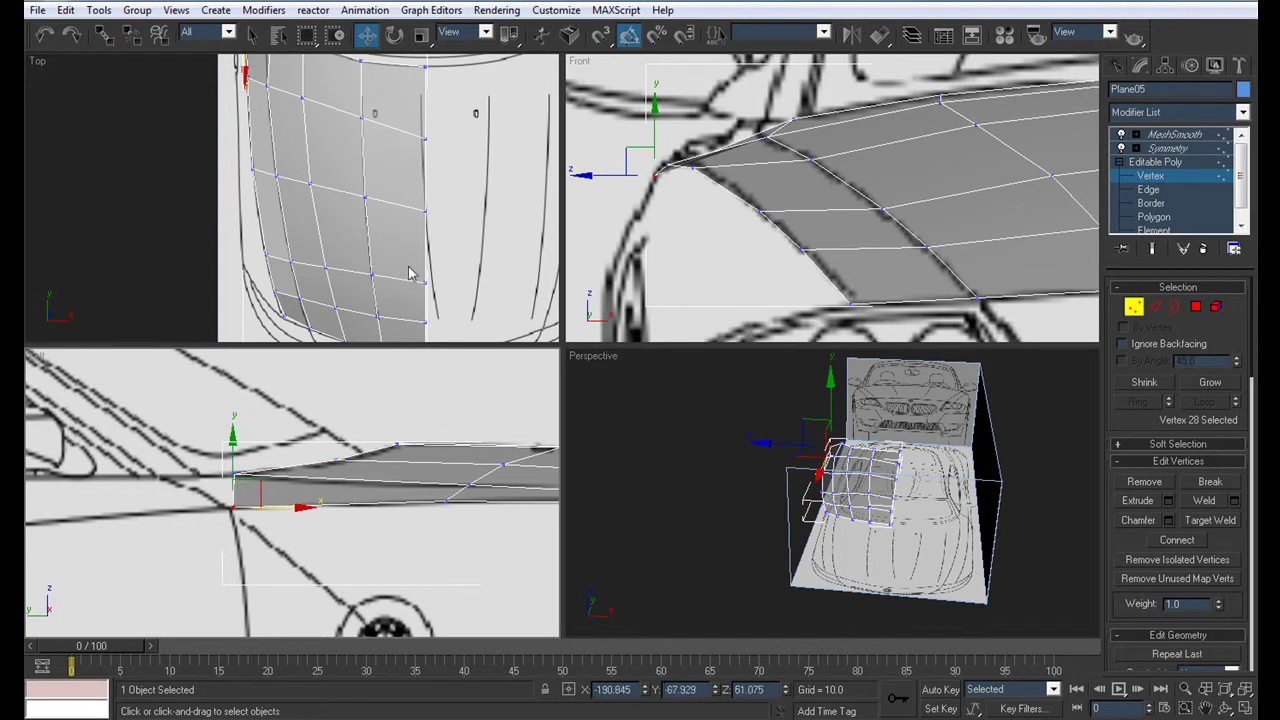
{"action": "middle_click_drag", "start_coordinate": [457, 220], "coordinate": [452, 251]}
Insert a vertex on the short edge at the fender strip's rear corner near the windscreen
{"action": "left_click", "coordinate": [1148, 189]}
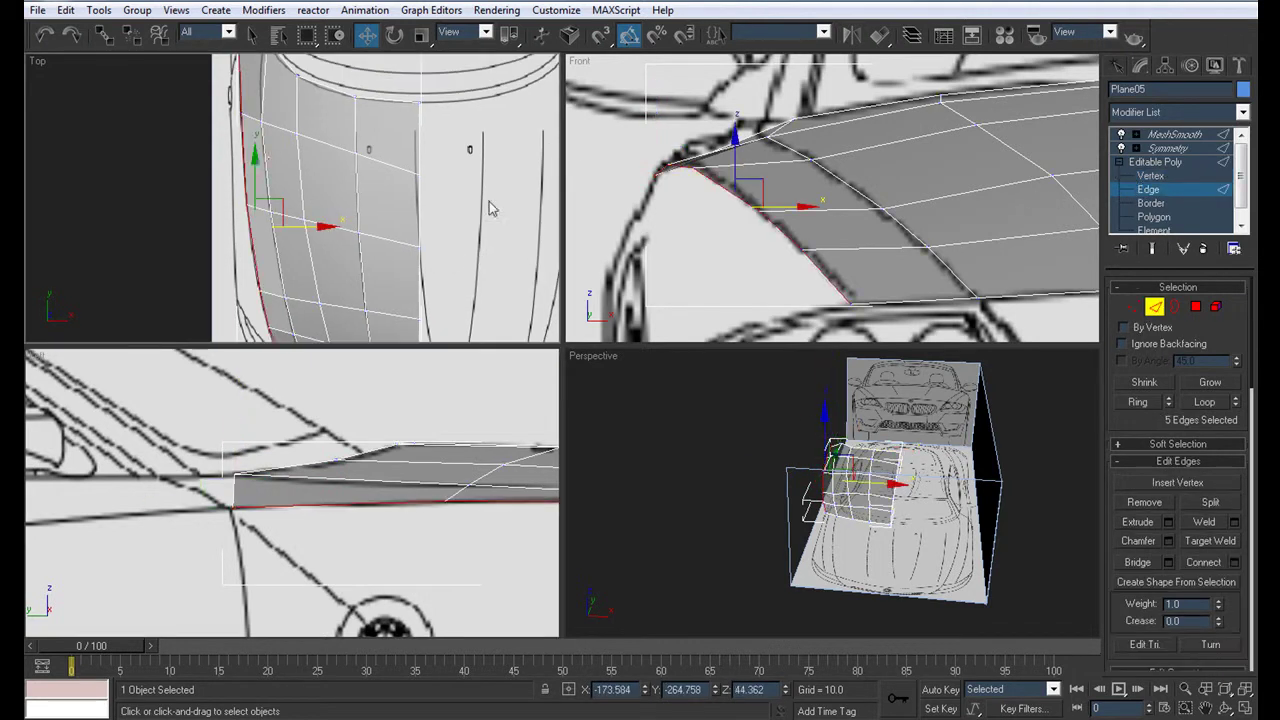
{"action": "middle_click_drag", "start_coordinate": [270, 162], "coordinate": [265, 204]}
{"action": "left_click", "coordinate": [270, 155]}
{"action": "scroll", "coordinate": [285, 150], "scroll_direction": "up", "scroll_amount": 3}
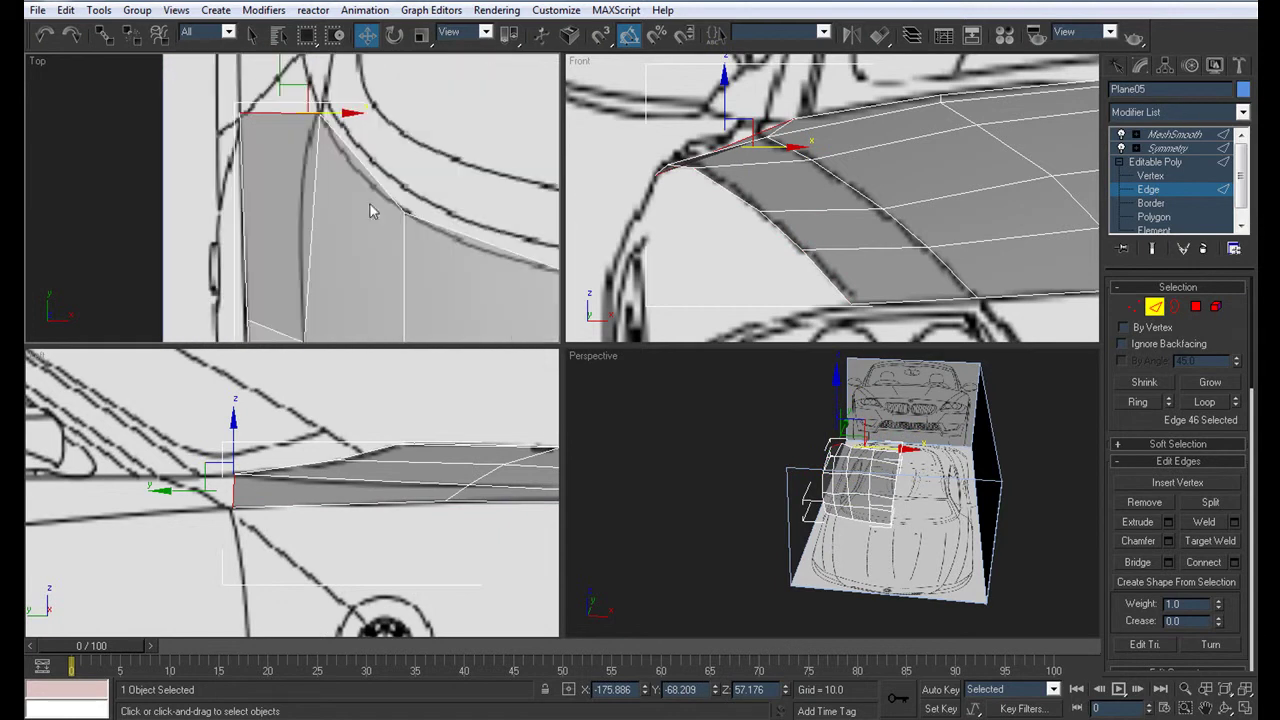
{"action": "left_click", "coordinate": [1183, 484]}
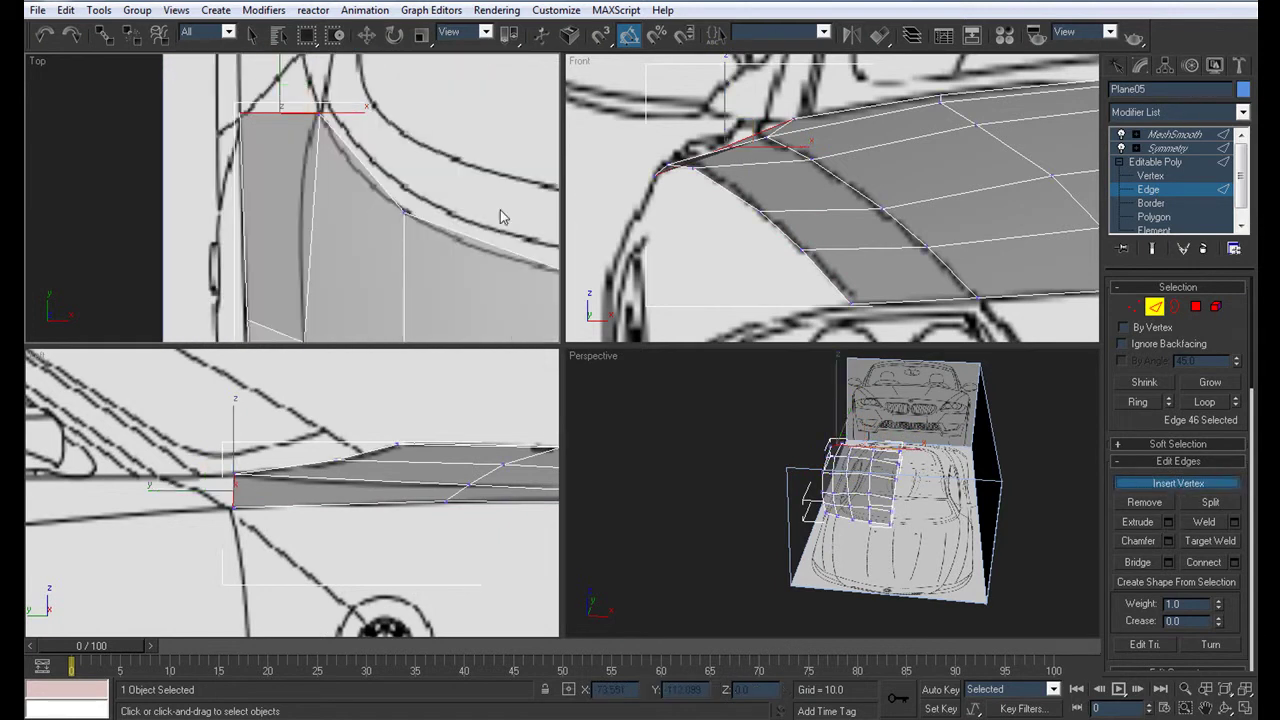
{"action": "left_click", "coordinate": [280, 110]}
Move the new vertex onto the blueprint outline in the Top and Left views
{"action": "left_click", "coordinate": [1150, 175]}
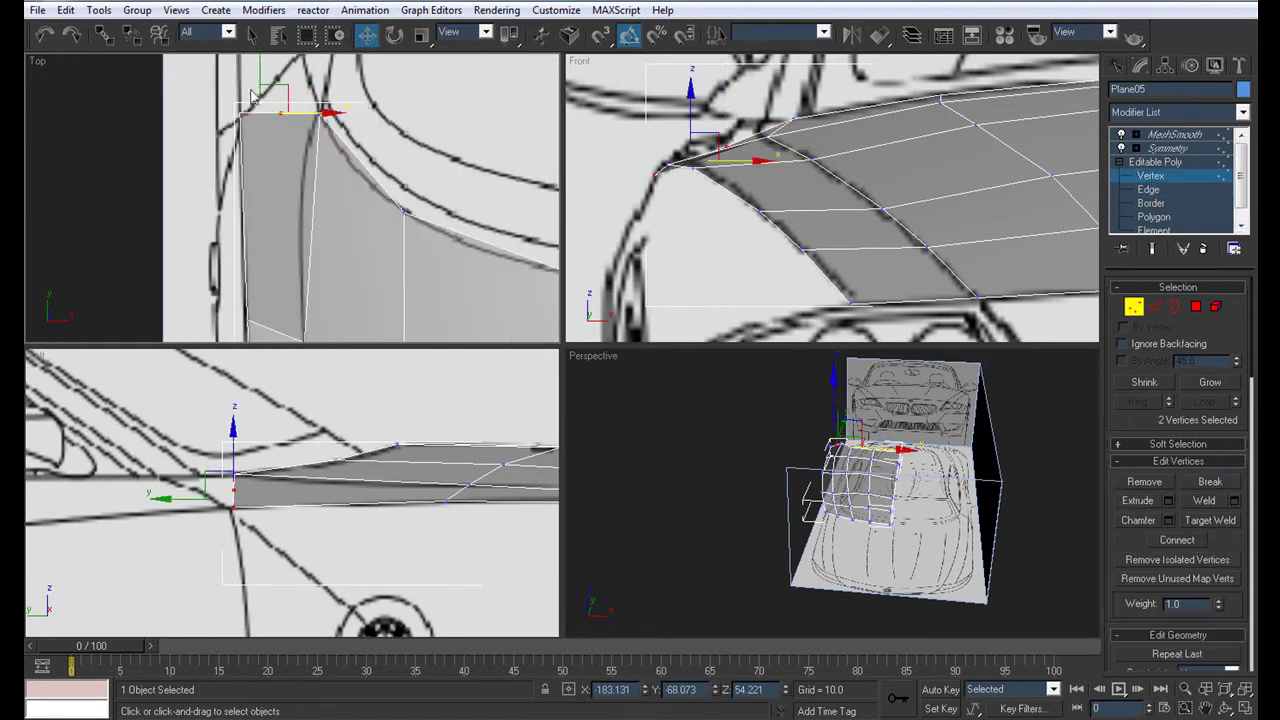
{"action": "middle_click_drag", "start_coordinate": [328, 152], "coordinate": [323, 186]}
{"action": "left_click", "coordinate": [266, 185]}
{"action": "left_click_drag", "start_coordinate": [270, 178], "coordinate": [318, 60]}
{"action": "scroll", "coordinate": [350, 182], "scroll_direction": "down", "scroll_amount": 2}
{"action": "scroll", "coordinate": [185, 410], "scroll_direction": "up", "scroll_amount": 1}
{"action": "left_click_drag", "start_coordinate": [185, 408], "coordinate": [180, 417]}
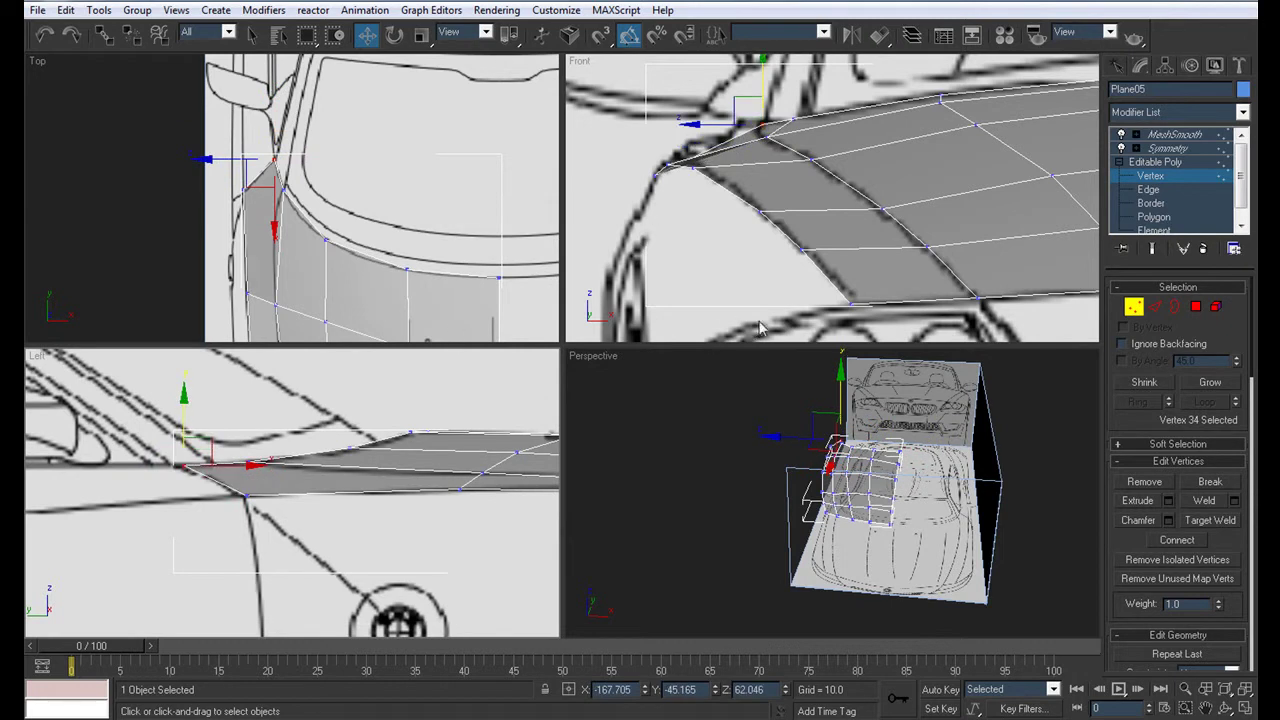
{"action": "scroll", "coordinate": [830, 470], "scroll_direction": "up", "scroll_amount": 4}
Maximize Perspective and view the full mirrored bonnet from the side and above
{"action": "key", "text": "alt+w"}
{"action": "mouse_move", "coordinate": [603, 405]}
{"action": "middle_mouse_down", "text": "alt"}
{"action": "mouse_move", "coordinate": [728, 384]}
{"action": "mouse_move", "coordinate": [629, 400]}
{"action": "middle_mouse_up", "text": "alt"}
{"action": "left_click", "coordinate": [1167, 148]}
{"action": "mouse_move", "coordinate": [500, 380]}
{"action": "middle_mouse_down", "text": "alt"}
{"action": "mouse_move", "coordinate": [461, 374]}
{"action": "mouse_move", "coordinate": [445, 352]}
{"action": "mouse_move", "coordinate": [468, 360]}
{"action": "mouse_move", "coordinate": [410, 337]}
{"action": "mouse_move", "coordinate": [570, 270]}
{"action": "middle_mouse_up", "text": "alt"}
Chamfer the edge loop running across the bonnet, splitting it in two
{"action": "left_click", "coordinate": [1148, 190]}
{"action": "left_click", "coordinate": [478, 385]}
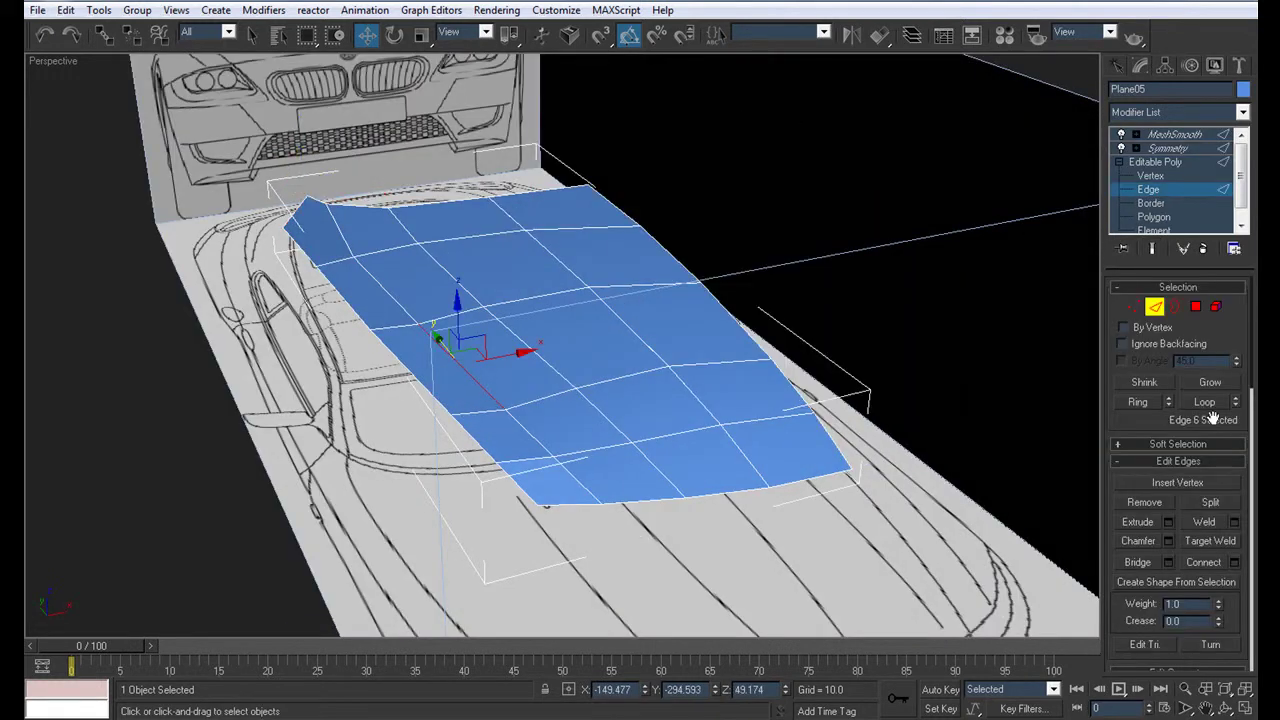
{"action": "left_click", "coordinate": [1205, 402]}
{"action": "left_click", "coordinate": [1168, 540]}
{"action": "left_click", "coordinate": [640, 384]}
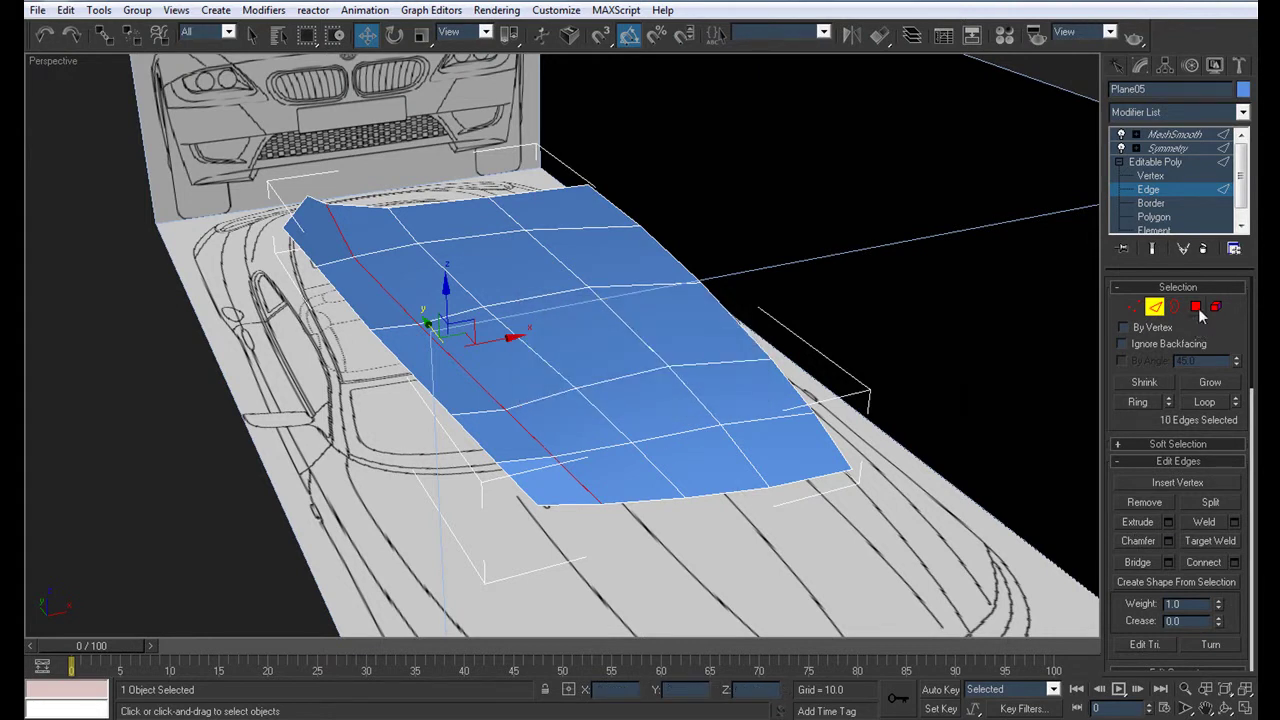
Convert the chamfered edges to faces, deselect the strip faces, then clear the selection
{"action": "left_click", "coordinate": [1197, 308]}
{"action": "left_click", "coordinate": [1156, 382]}
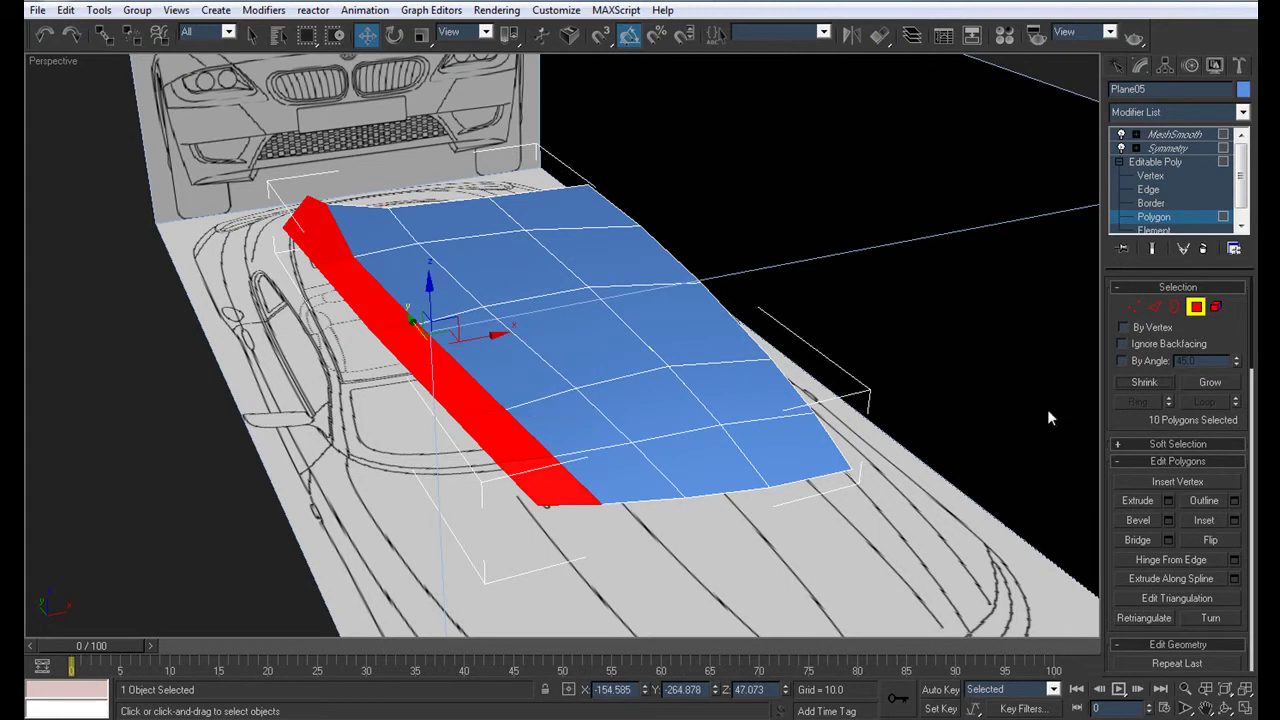
{"action": "left_click", "coordinate": [320, 237], "text": "alt"}
{"action": "left_click", "coordinate": [338, 275], "text": "alt"}
{"action": "left_click", "coordinate": [424, 361], "text": "alt"}
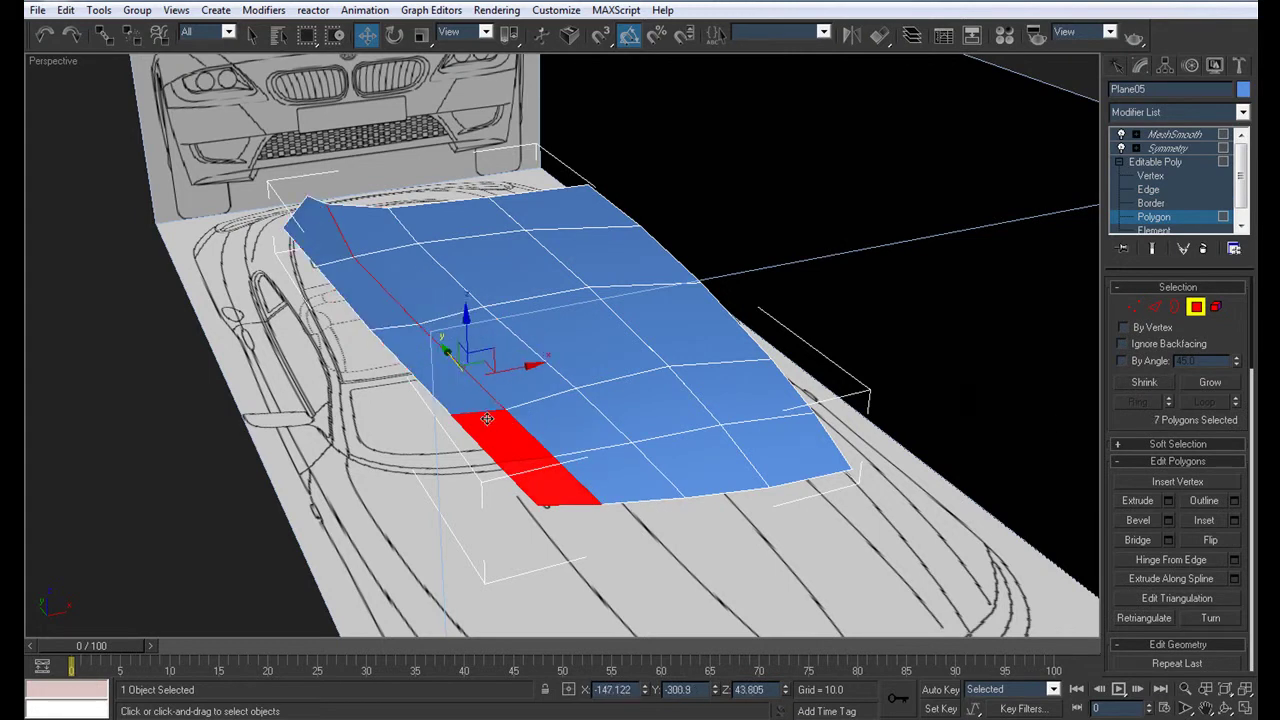
{"action": "left_click", "coordinate": [505, 439], "text": "alt"}
{"action": "left_click", "coordinate": [527, 474], "text": "alt"}
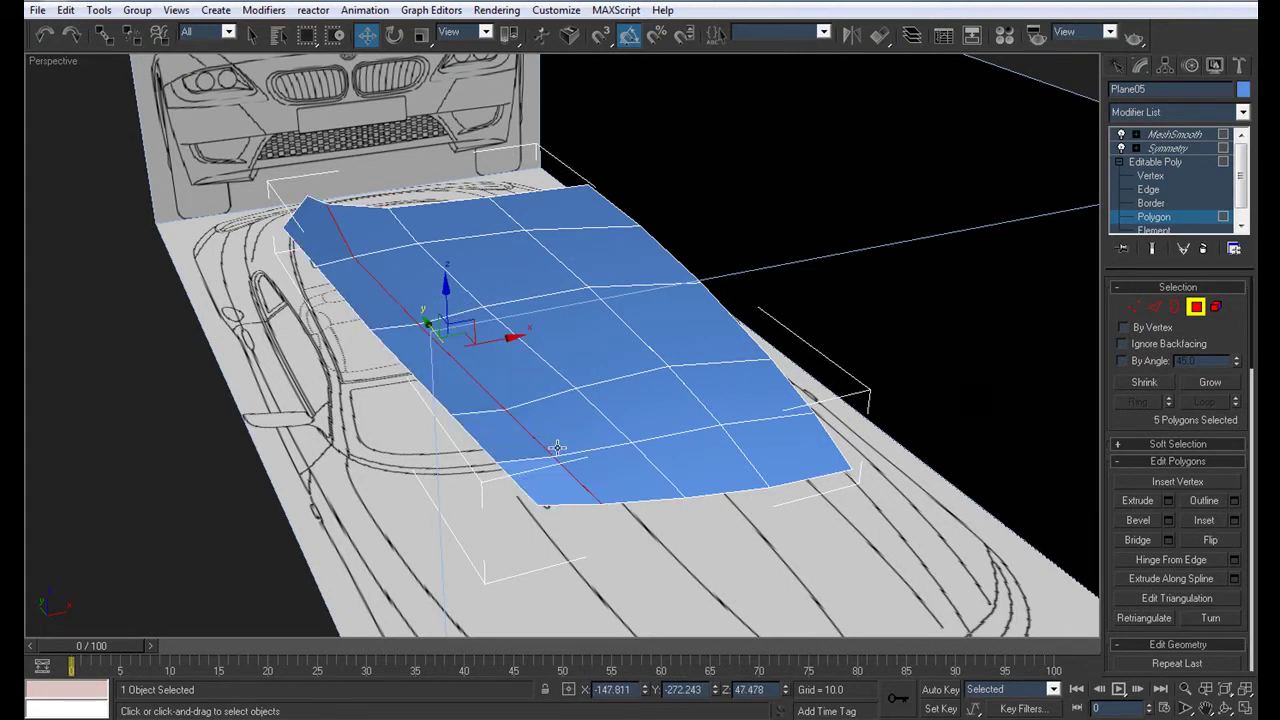
{"action": "key", "text": "ctrl+d"}
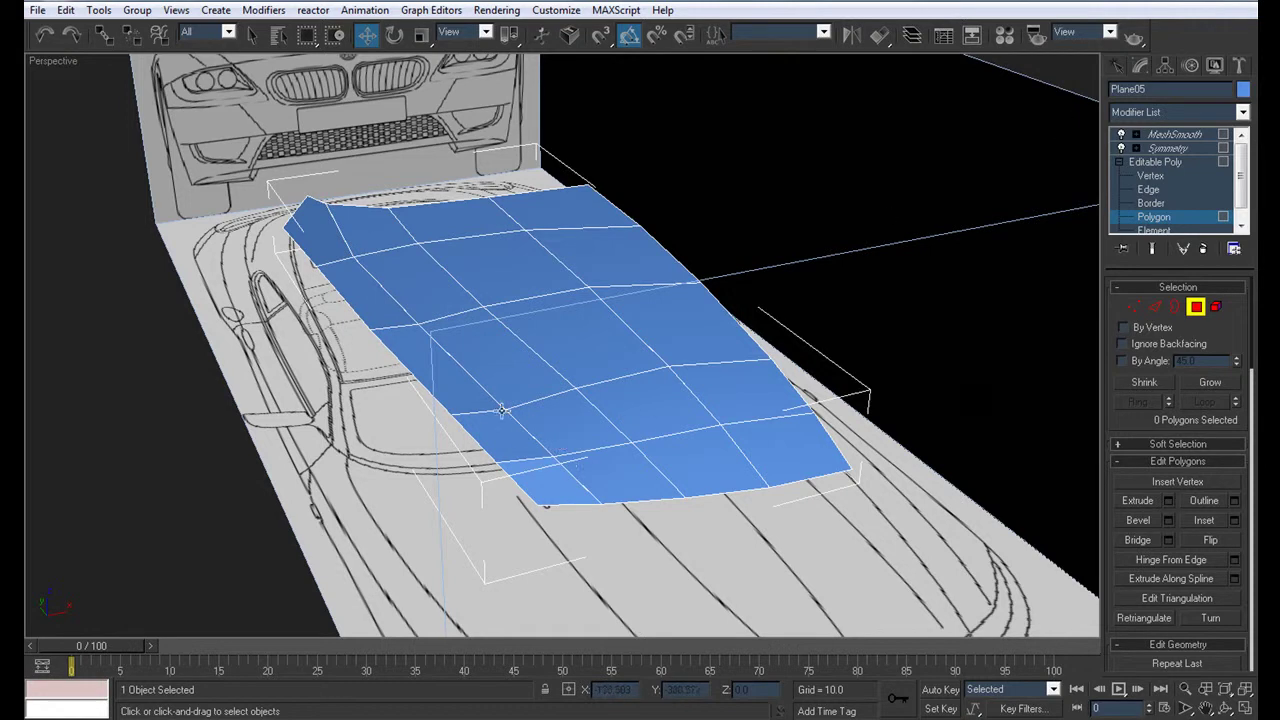
Save the scene as a new numbered Body7 version and preview the smoothed bonnet
{"action": "left_click", "coordinate": [37, 10]}
{"action": "left_click", "coordinate": [74, 131]}
{"action": "left_click", "coordinate": [125, 496]}
{"action": "key", "text": "Return"}
{"action": "left_click", "coordinate": [1175, 135]}
{"action": "middle_click_drag", "start_coordinate": [407, 399], "coordinate": [413, 363], "text": "alt"}
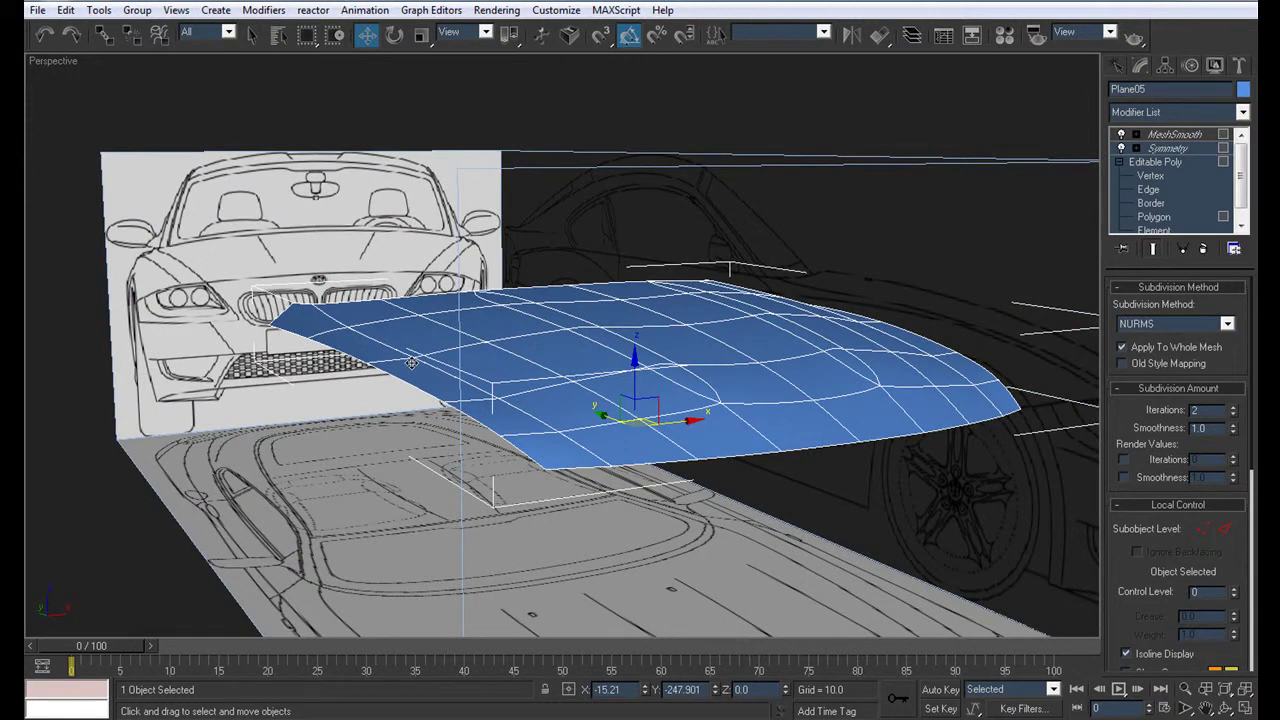
Shift-drag the bonnet's outer border edges down in the Left view to form a fender strip
{"action": "key", "text": "alt+w"}
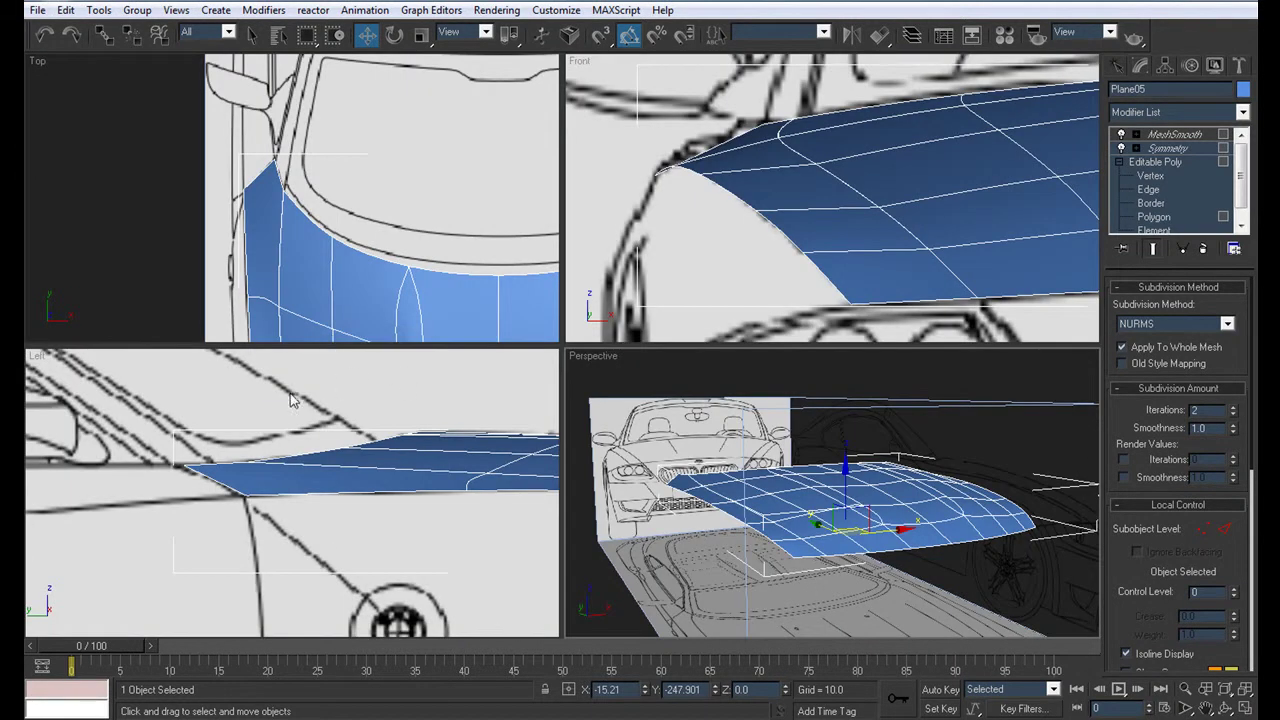
{"action": "scroll", "coordinate": [397, 486], "scroll_direction": "down", "scroll_amount": 3}
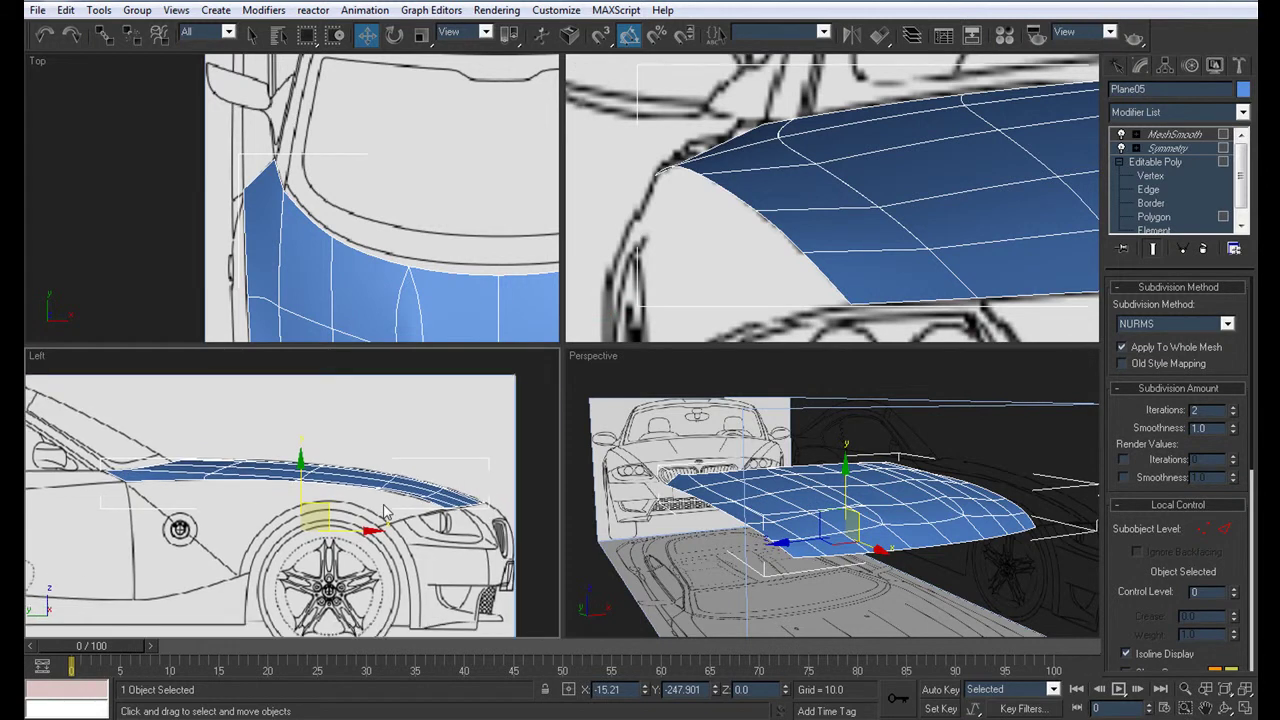
{"action": "scroll", "coordinate": [385, 510], "scroll_direction": "up", "scroll_amount": 3}
{"action": "scroll", "coordinate": [385, 510], "scroll_direction": "down", "scroll_amount": 3}
{"action": "middle_click_drag", "start_coordinate": [368, 508], "coordinate": [415, 451]}
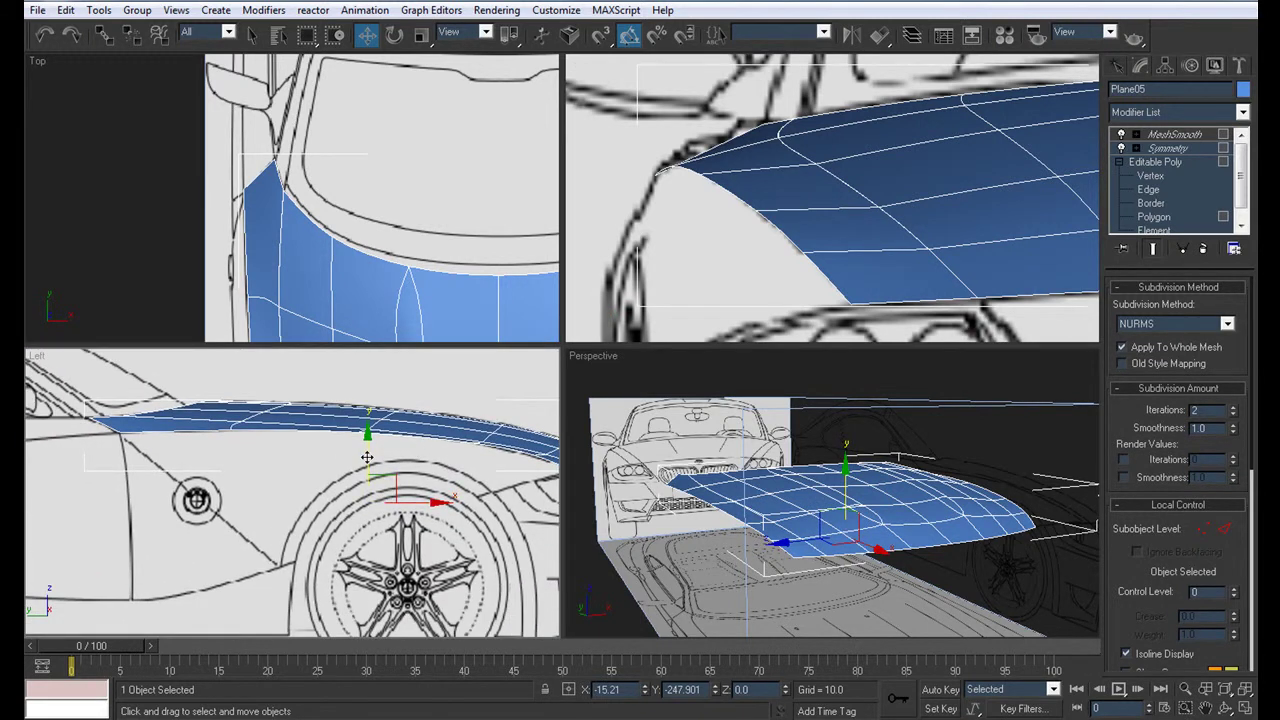
{"action": "left_click", "coordinate": [383, 488]}
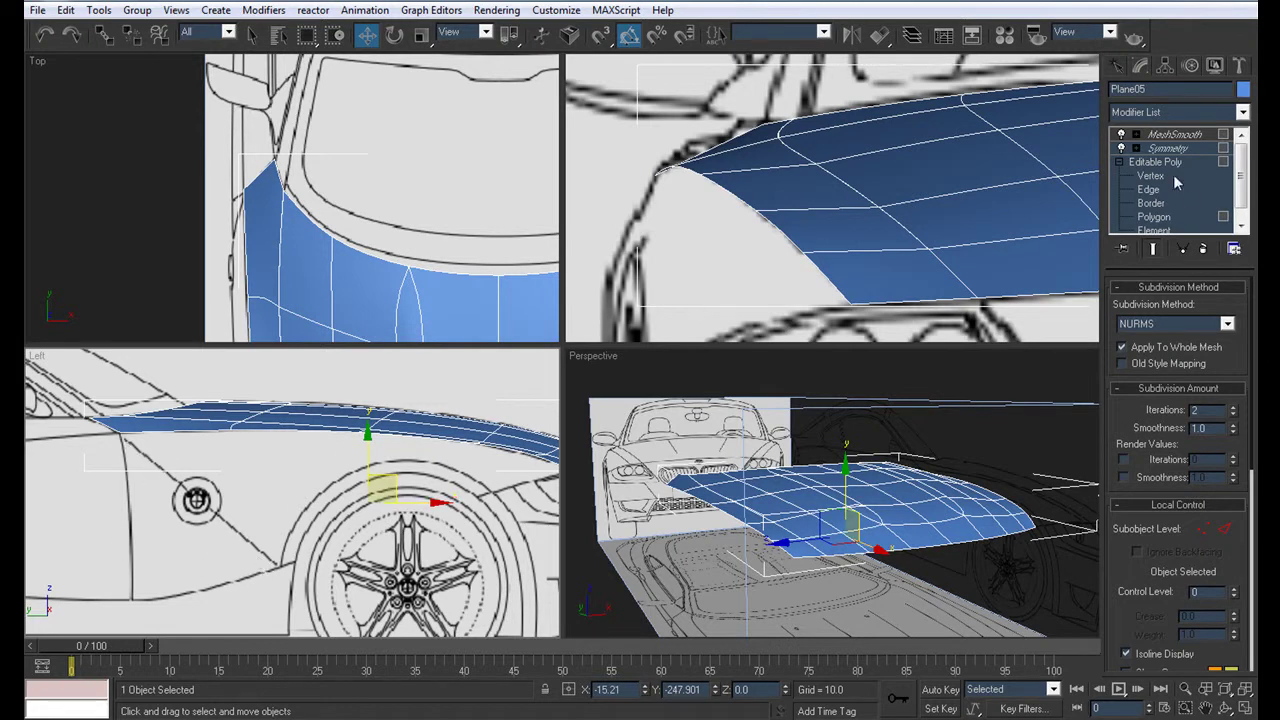
{"action": "left_click", "coordinate": [1148, 189]}
{"action": "left_click", "coordinate": [300, 432]}
{"action": "left_click", "coordinate": [1204, 401]}
{"action": "scroll", "coordinate": [294, 552], "scroll_direction": "down", "scroll_amount": 2}
{"action": "scroll", "coordinate": [351, 512], "scroll_direction": "down", "scroll_amount": 1}
{"action": "left_click_drag", "start_coordinate": [335, 415], "coordinate": [333, 441], "text": "shift"}
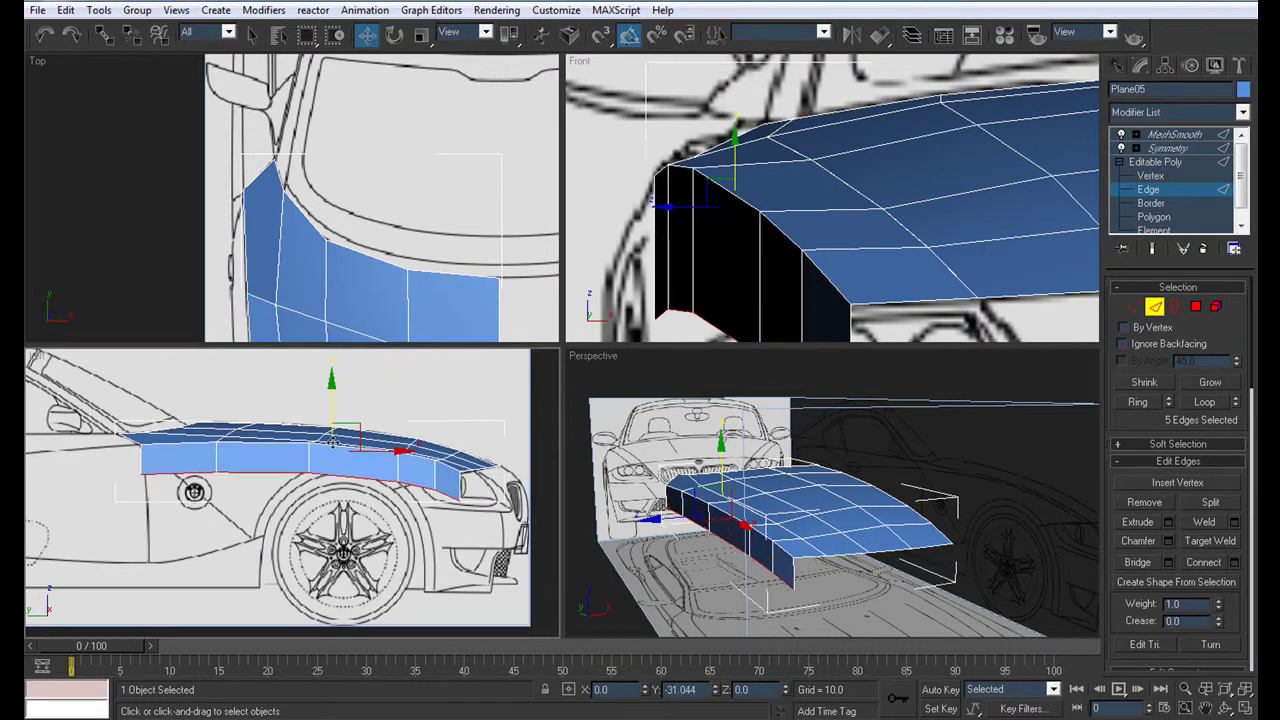
Move the fender's lower vertices onto the side blueprint's fender and wheel-arch lines
{"action": "key", "text": "alt+w"}
{"action": "scroll", "coordinate": [446, 534], "scroll_direction": "up", "scroll_amount": 2}
{"action": "scroll", "coordinate": [590, 450], "scroll_direction": "up", "scroll_amount": 1}
{"action": "middle_click_drag", "start_coordinate": [590, 450], "coordinate": [662, 482]}
{"action": "left_click", "coordinate": [1150, 175]}
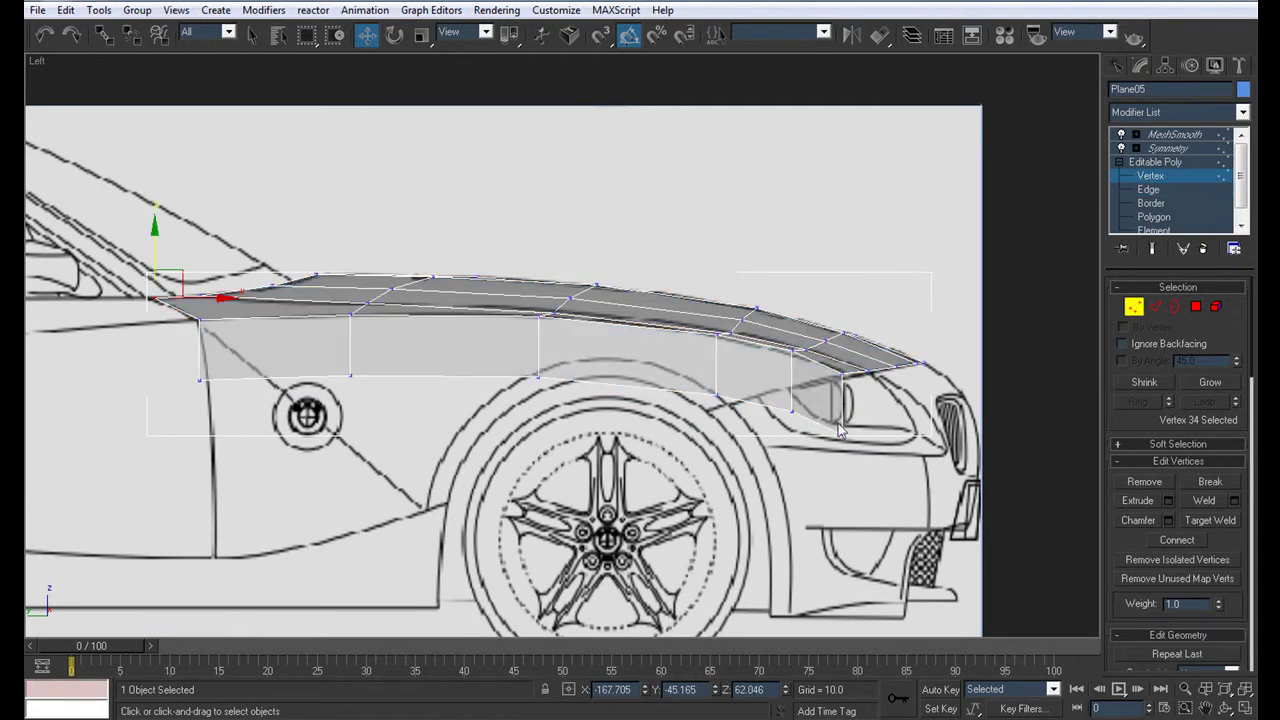
{"action": "left_click", "coordinate": [791, 410]}
{"action": "left_click_drag", "start_coordinate": [819, 392], "coordinate": [758, 357]}
{"action": "left_click", "coordinate": [716, 394]}
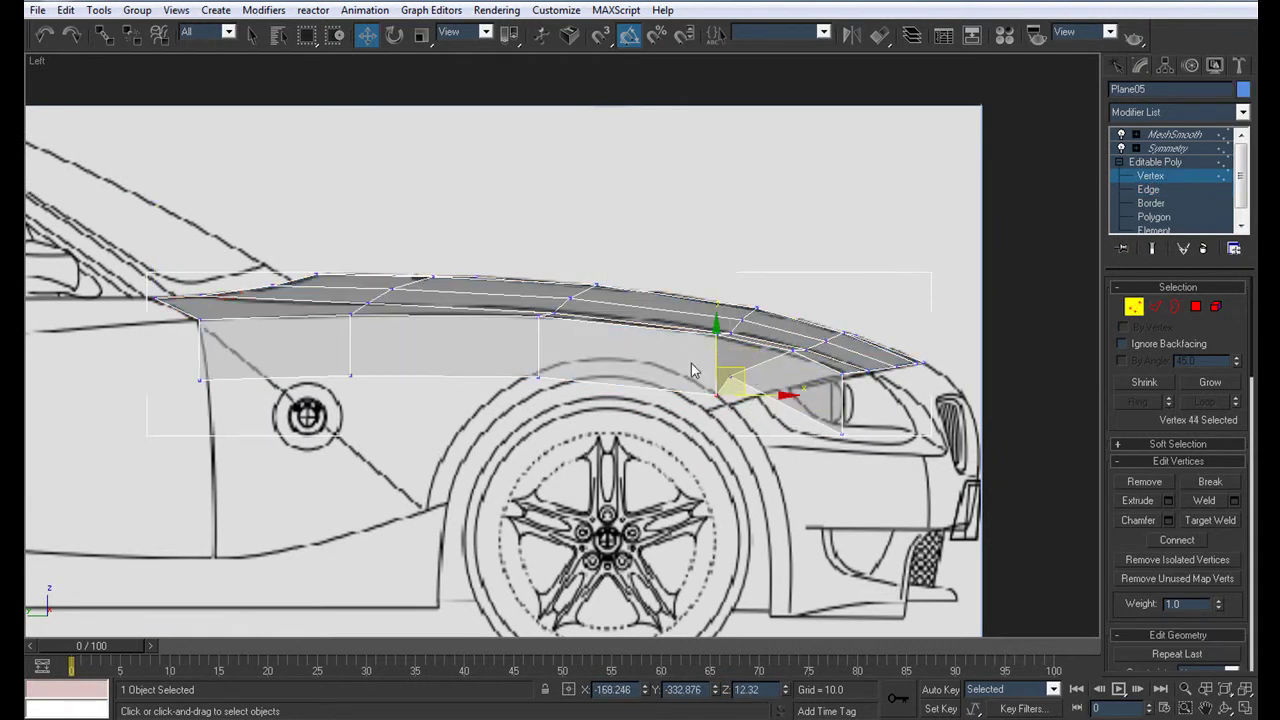
{"action": "left_click_drag", "start_coordinate": [728, 384], "coordinate": [655, 348]}
{"action": "left_click", "coordinate": [843, 425]}
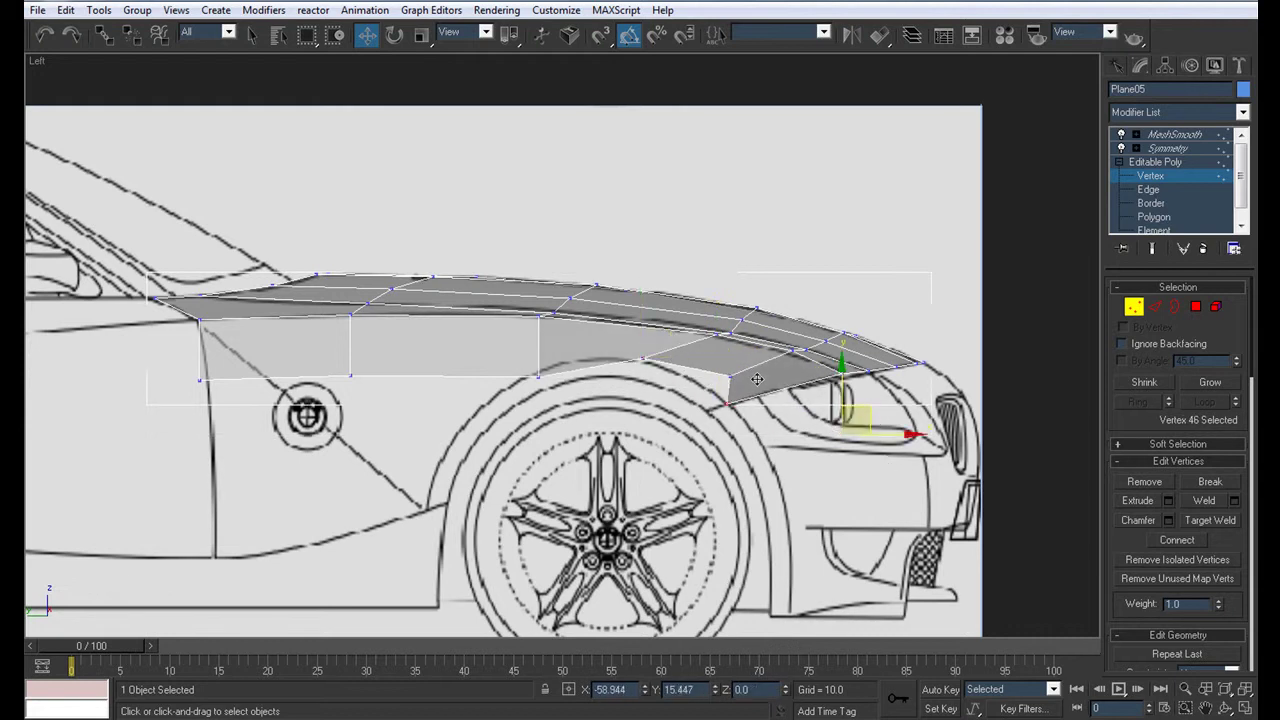
{"action": "left_click_drag", "start_coordinate": [872, 409], "coordinate": [805, 395]}
Fit the front vertex near the headlight and the vertices above the wheel arch to the blueprint
{"action": "scroll", "coordinate": [805, 395], "scroll_direction": "up", "scroll_amount": 2}
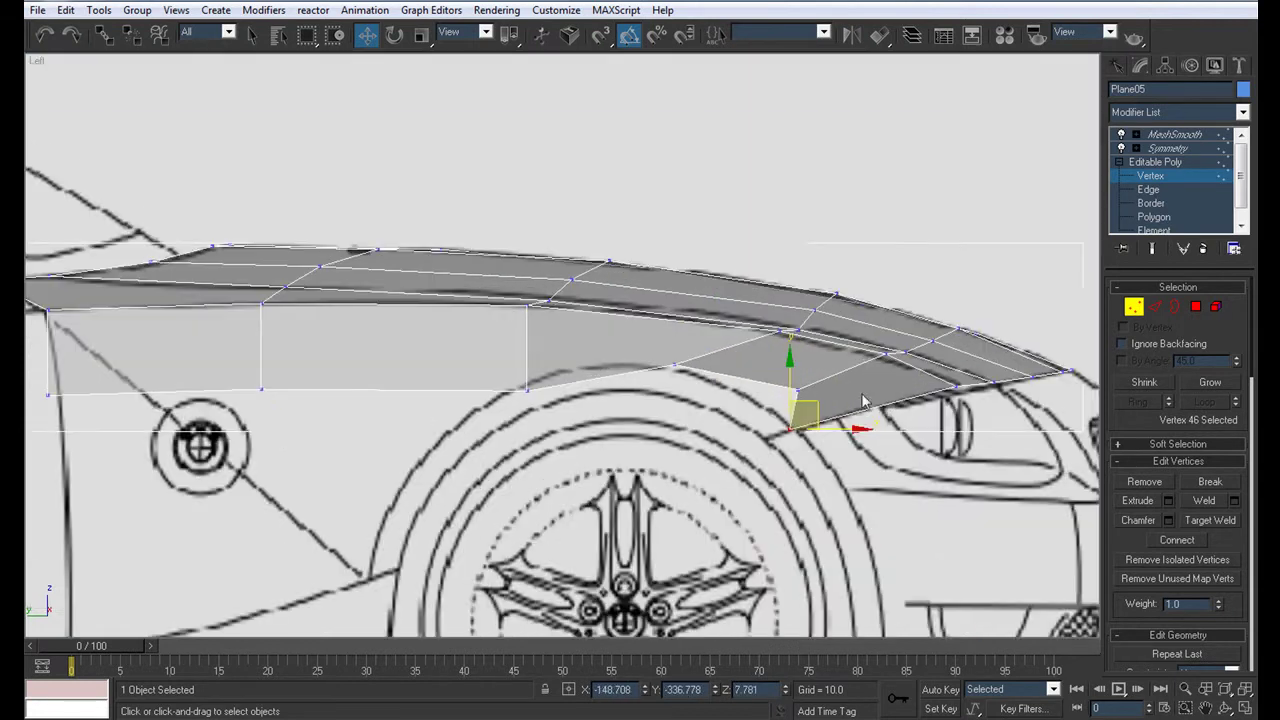
{"action": "left_click", "coordinate": [959, 388]}
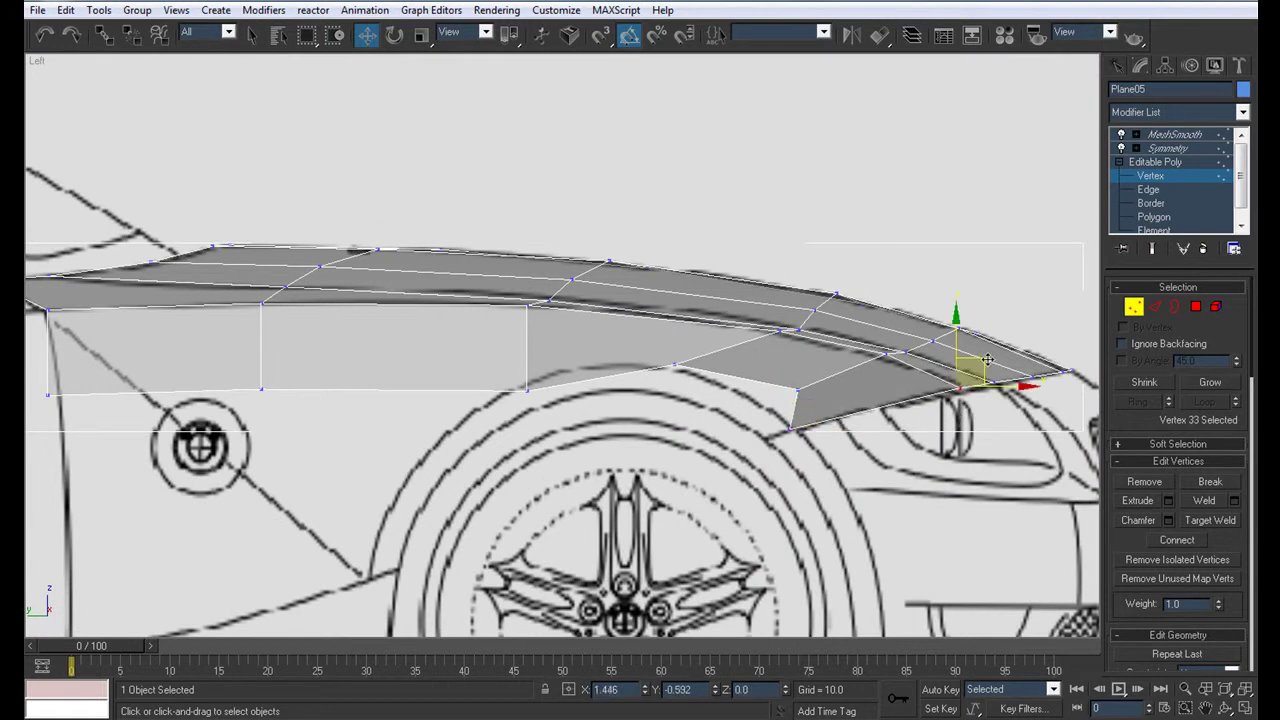
{"action": "left_click_drag", "start_coordinate": [980, 368], "coordinate": [984, 371]}
{"action": "middle_click_drag", "start_coordinate": [770, 428], "coordinate": [880, 448]}
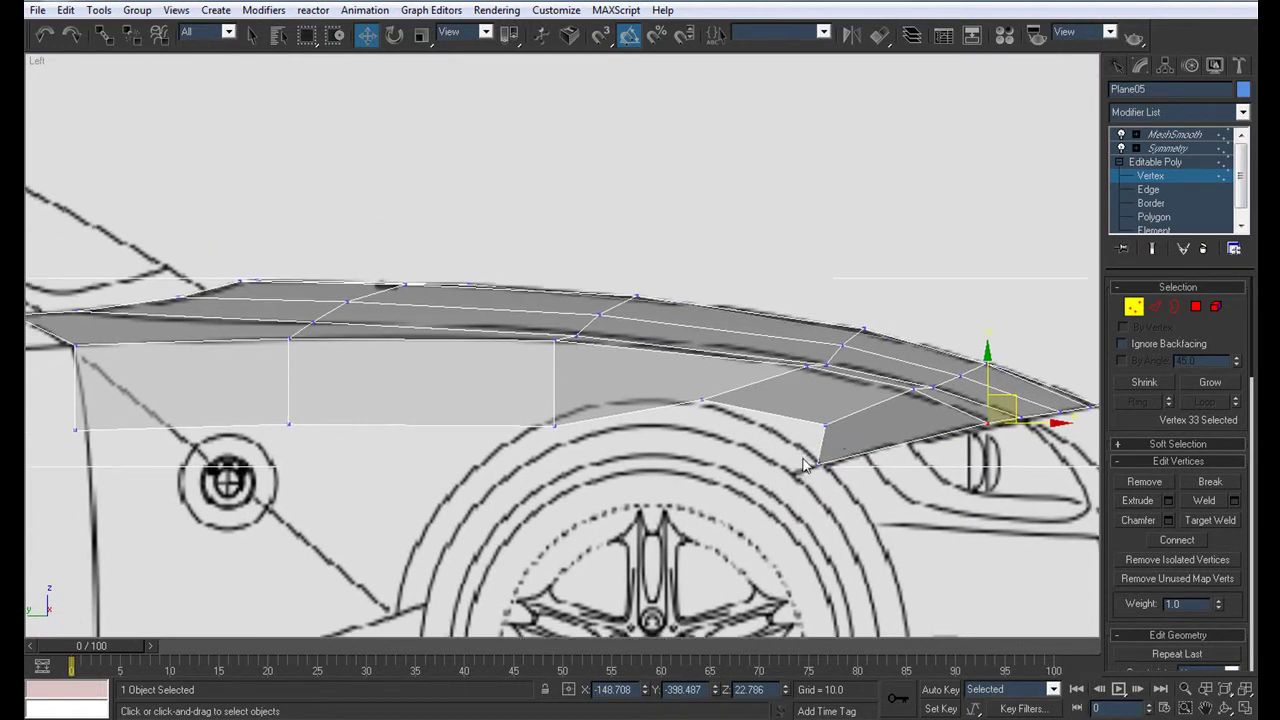
{"action": "left_click", "coordinate": [823, 424]}
{"action": "left_click_drag", "start_coordinate": [815, 422], "coordinate": [737, 425]}
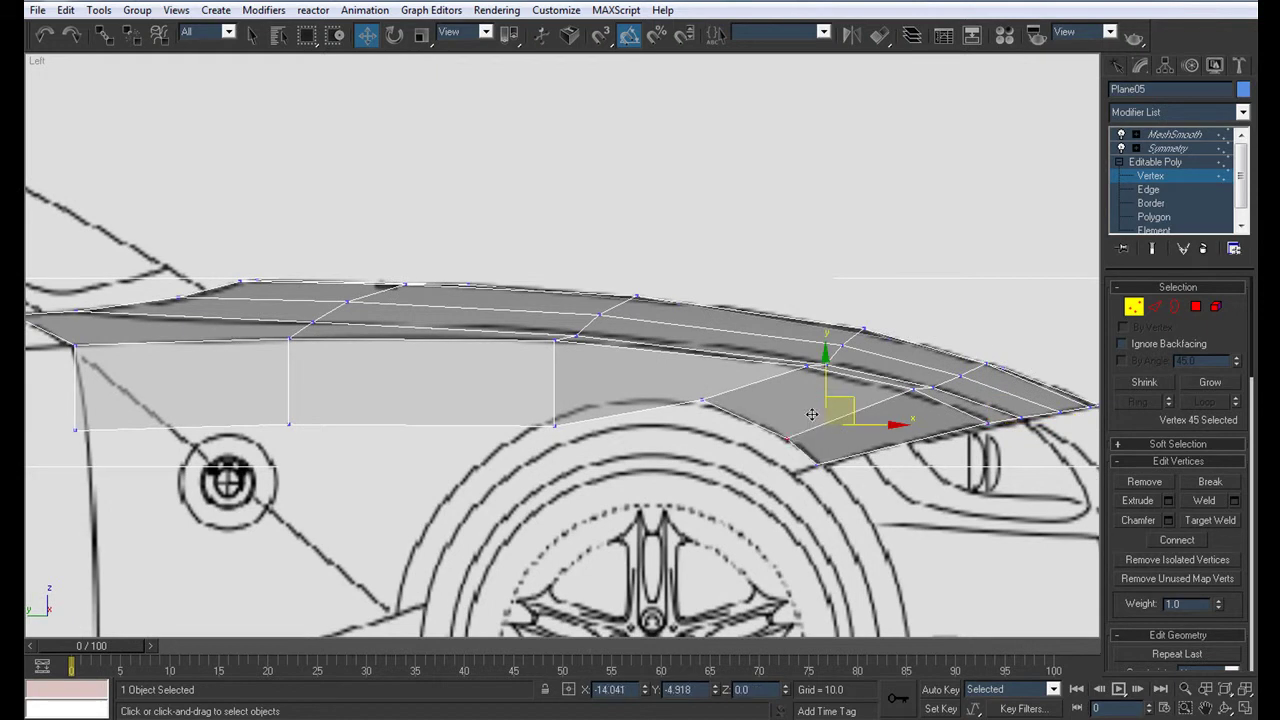
{"action": "left_click", "coordinate": [701, 400]}
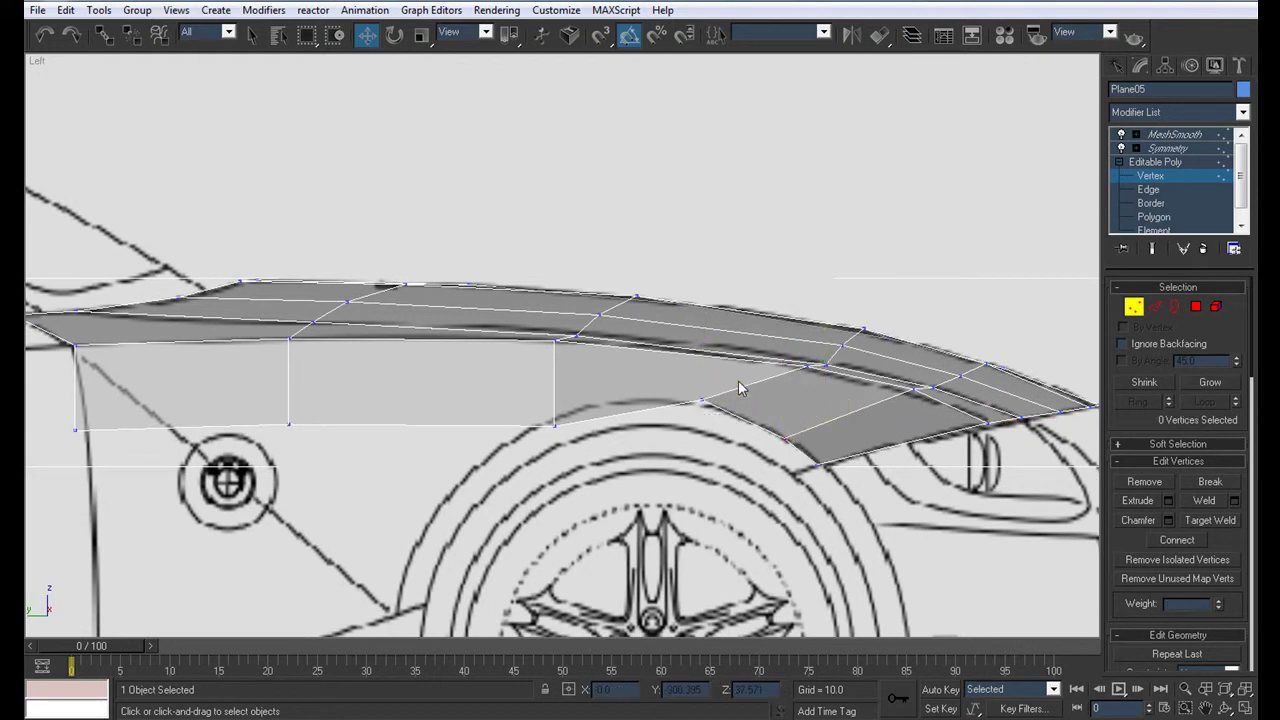
{"action": "left_click_drag", "start_coordinate": [729, 375], "coordinate": [761, 390]}
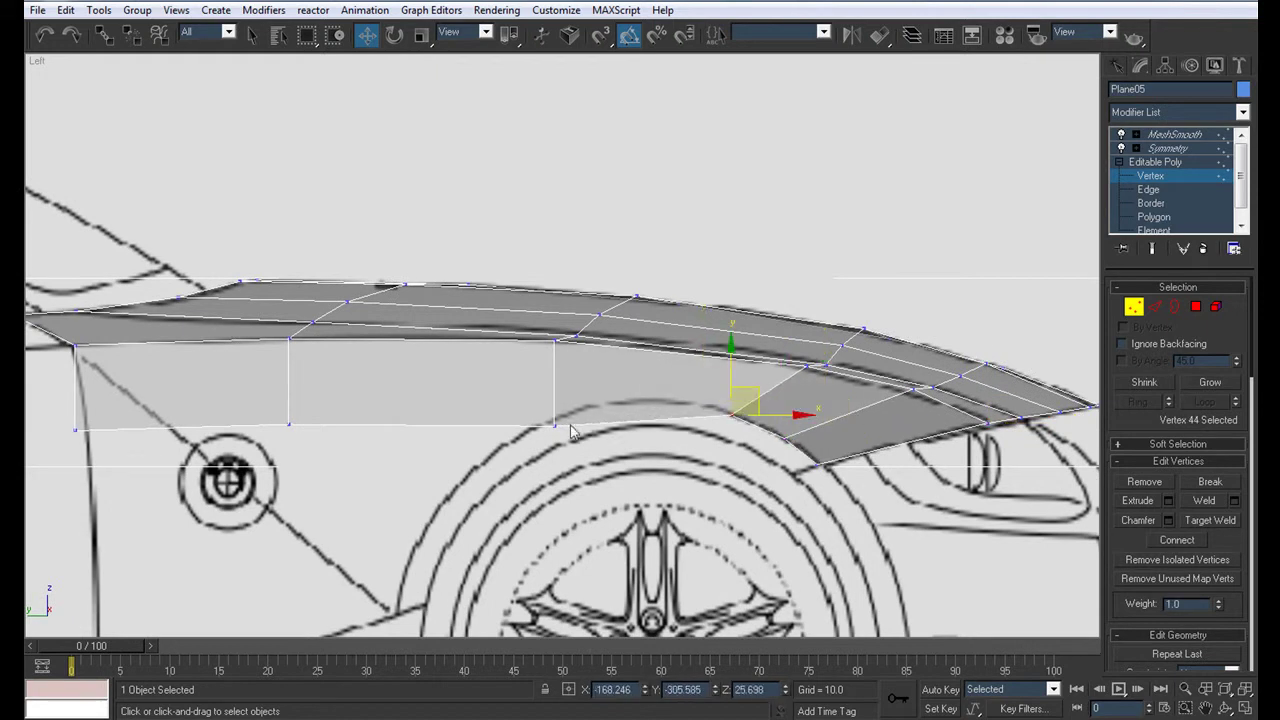
Pull the rear lower corner down toward the side badge and target-weld it onto the vertex above
{"action": "middle_click_drag", "start_coordinate": [577, 424], "coordinate": [663, 408]}
{"action": "left_click", "coordinate": [640, 408]}
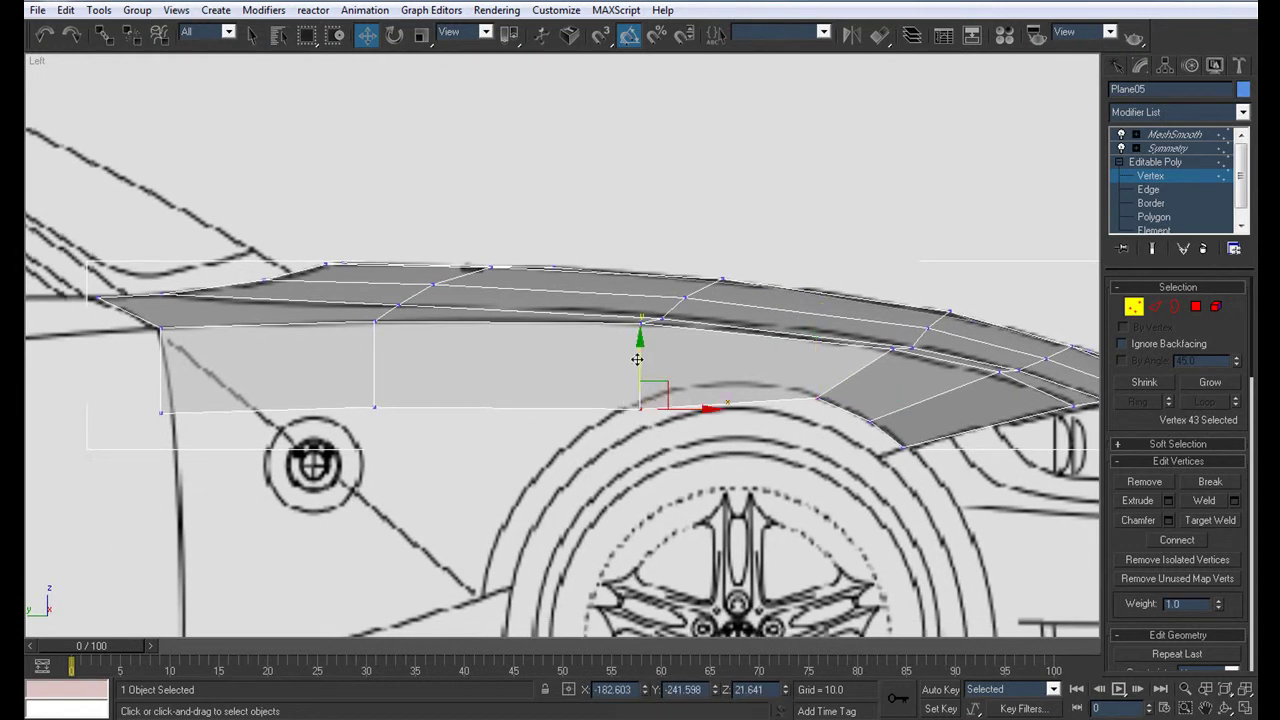
{"action": "middle_click_drag", "start_coordinate": [423, 466], "coordinate": [467, 418]}
{"action": "left_click", "coordinate": [425, 350]}
{"action": "left_click_drag", "start_coordinate": [426, 330], "coordinate": [410, 391]}
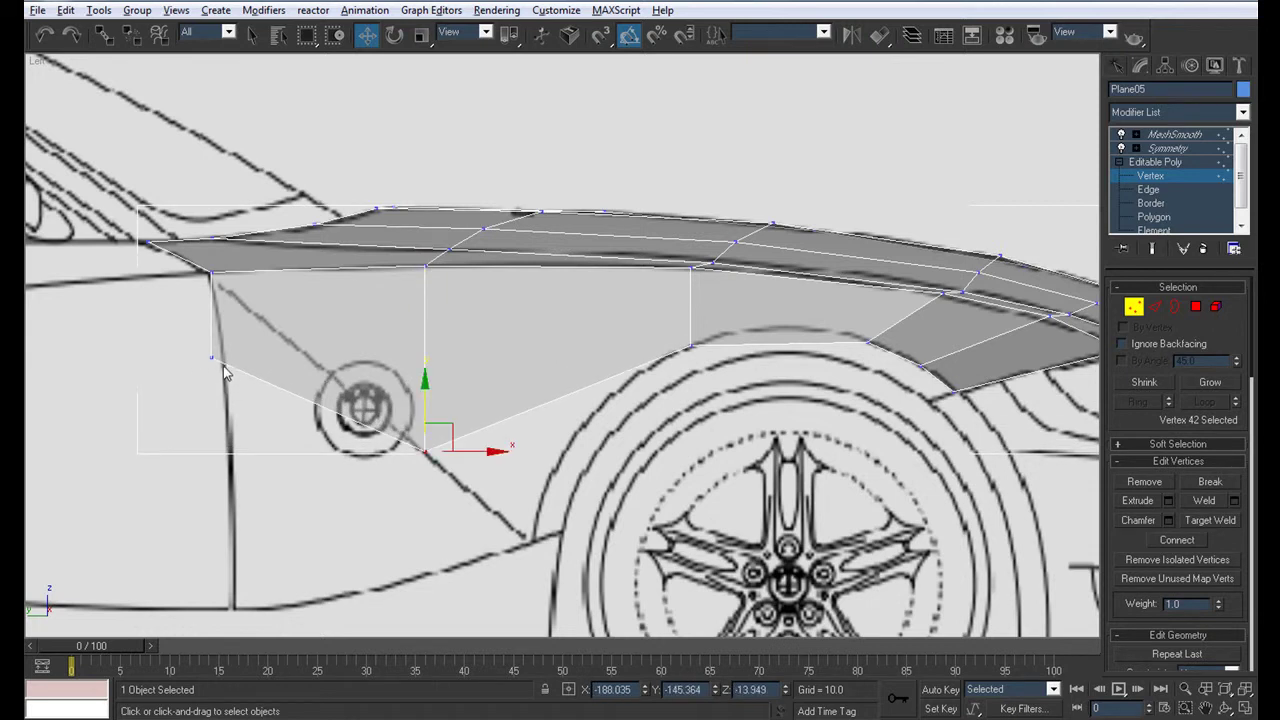
{"action": "key", "text": "ctrl+w"}
{"action": "left_click", "coordinate": [213, 281]}
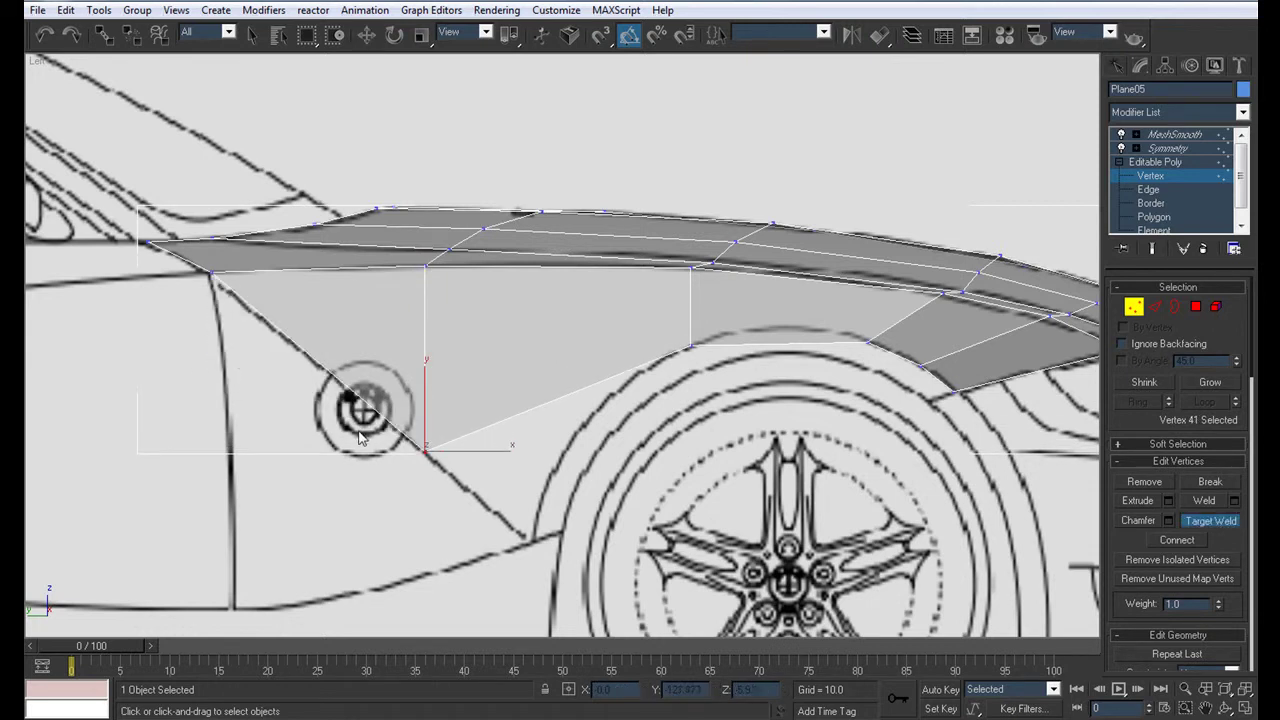
{"action": "middle_click_drag", "start_coordinate": [372, 424], "coordinate": [335, 420]}
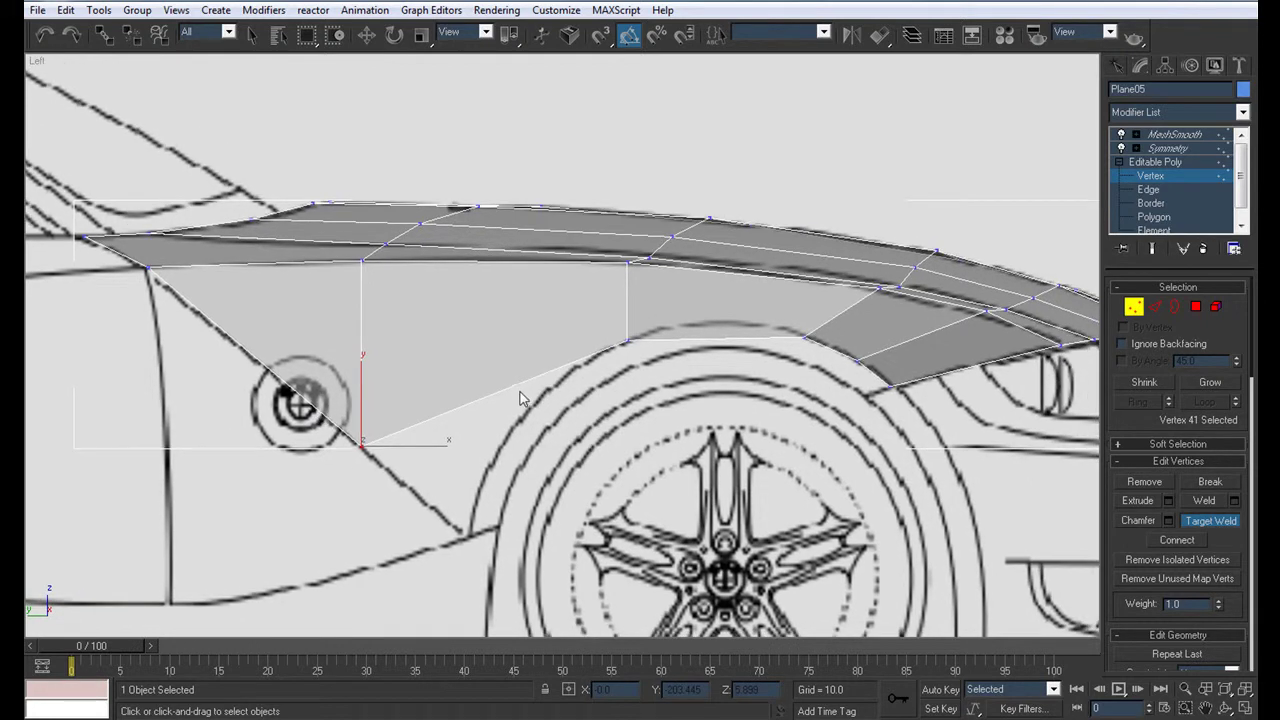
{"action": "left_click", "coordinate": [1150, 189]}
{"action": "left_click", "coordinate": [531, 381]}
Insert a vertex on the fender's lower edge and drag it down to the wheel arch's rear bottom
{"action": "left_click", "coordinate": [1178, 483]}
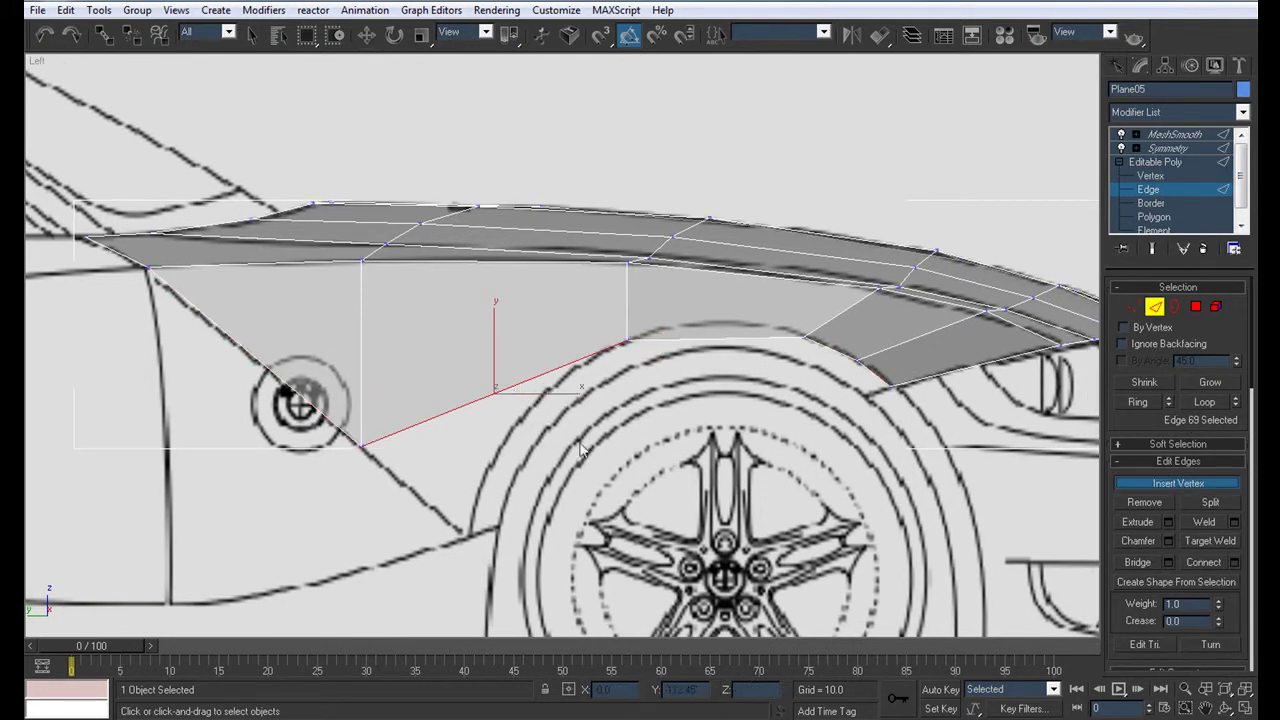
{"action": "left_click", "coordinate": [503, 393]}
{"action": "key", "text": "1"}
{"action": "left_click", "coordinate": [502, 389]}
{"action": "left_click_drag", "start_coordinate": [533, 368], "coordinate": [494, 515]}
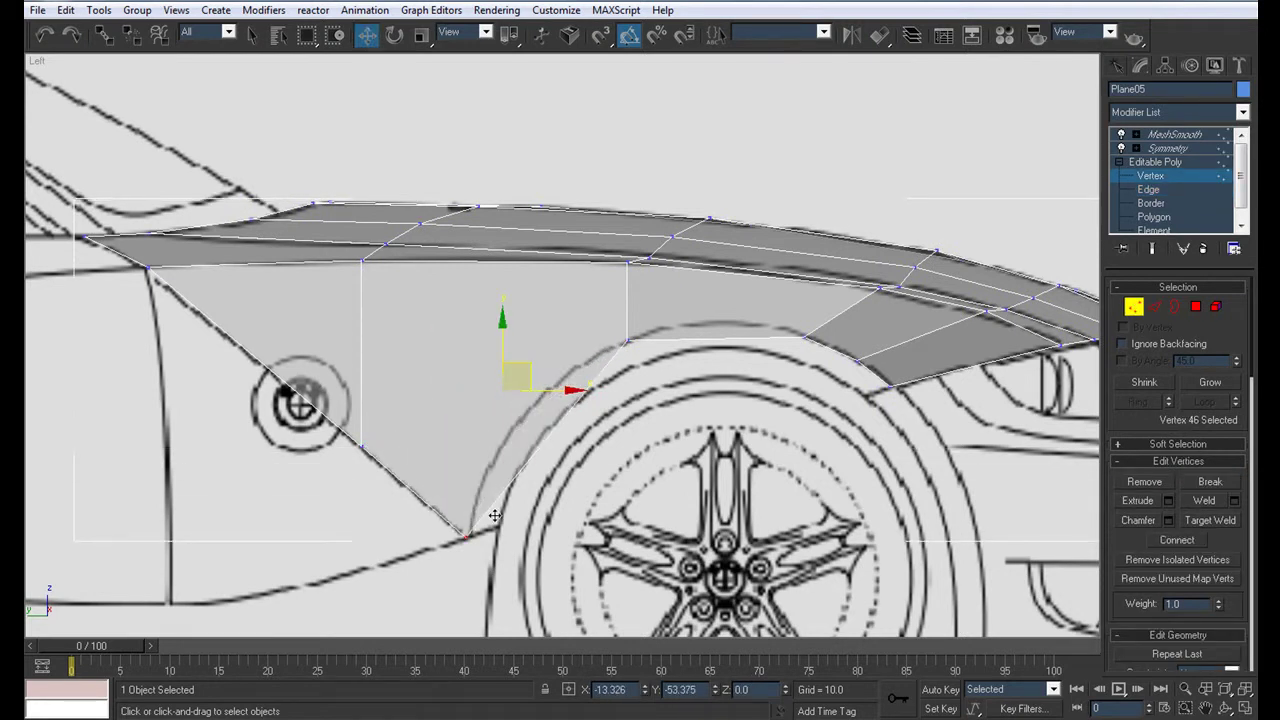
{"action": "scroll", "coordinate": [665, 357], "scroll_direction": "down", "scroll_amount": 2}
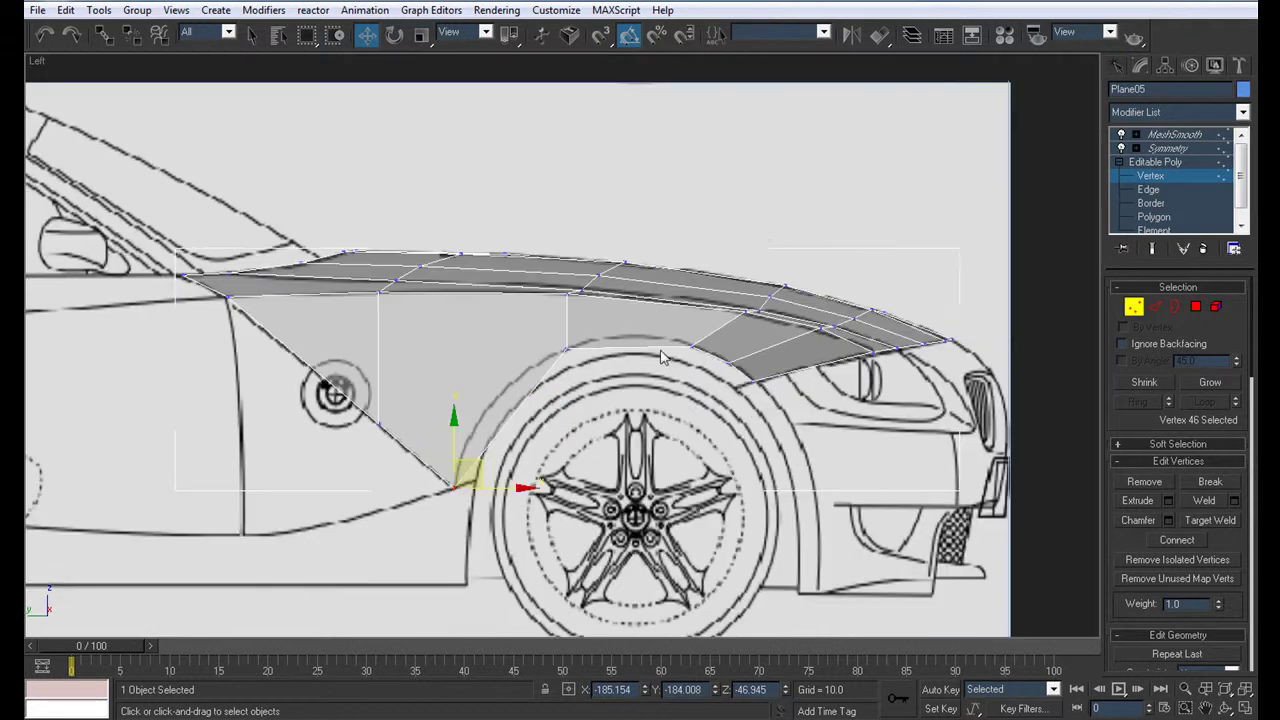
{"action": "scroll", "coordinate": [745, 358], "scroll_direction": "up", "scroll_amount": 1}
{"action": "scroll", "coordinate": [700, 380], "scroll_direction": "up", "scroll_amount": 2}
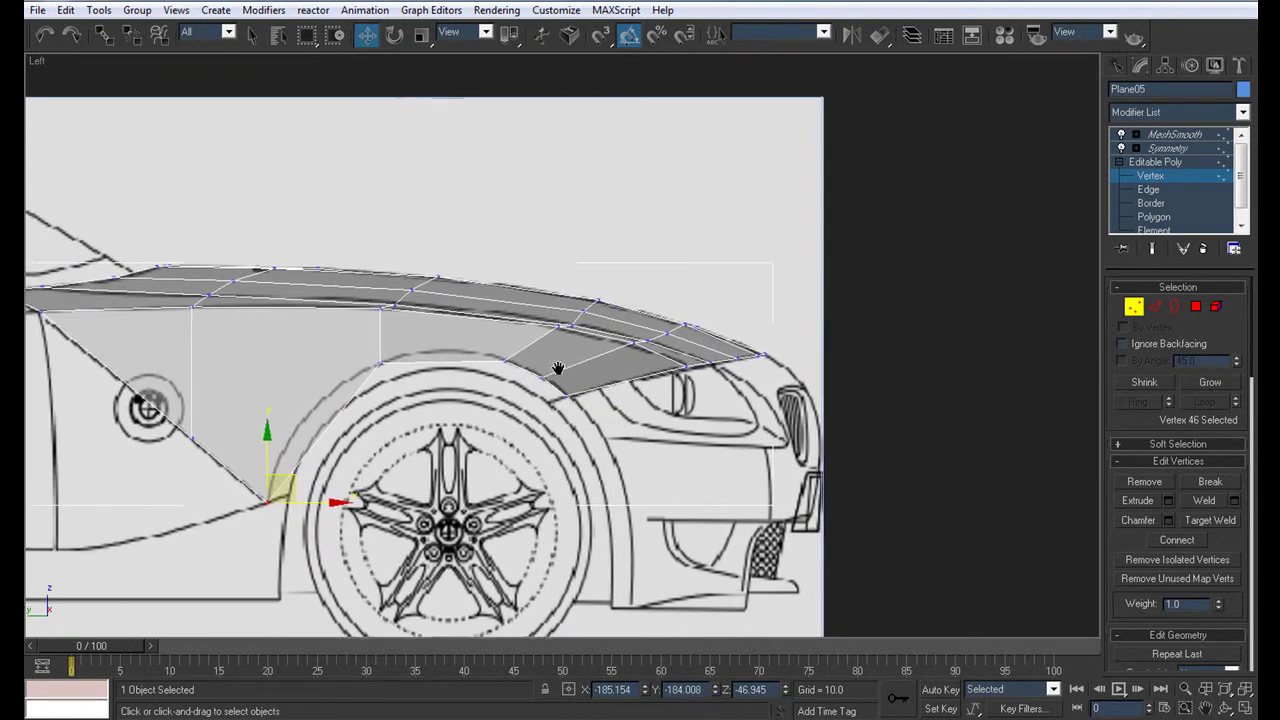
{"action": "scroll", "coordinate": [610, 413], "scroll_direction": "up", "scroll_amount": 1}
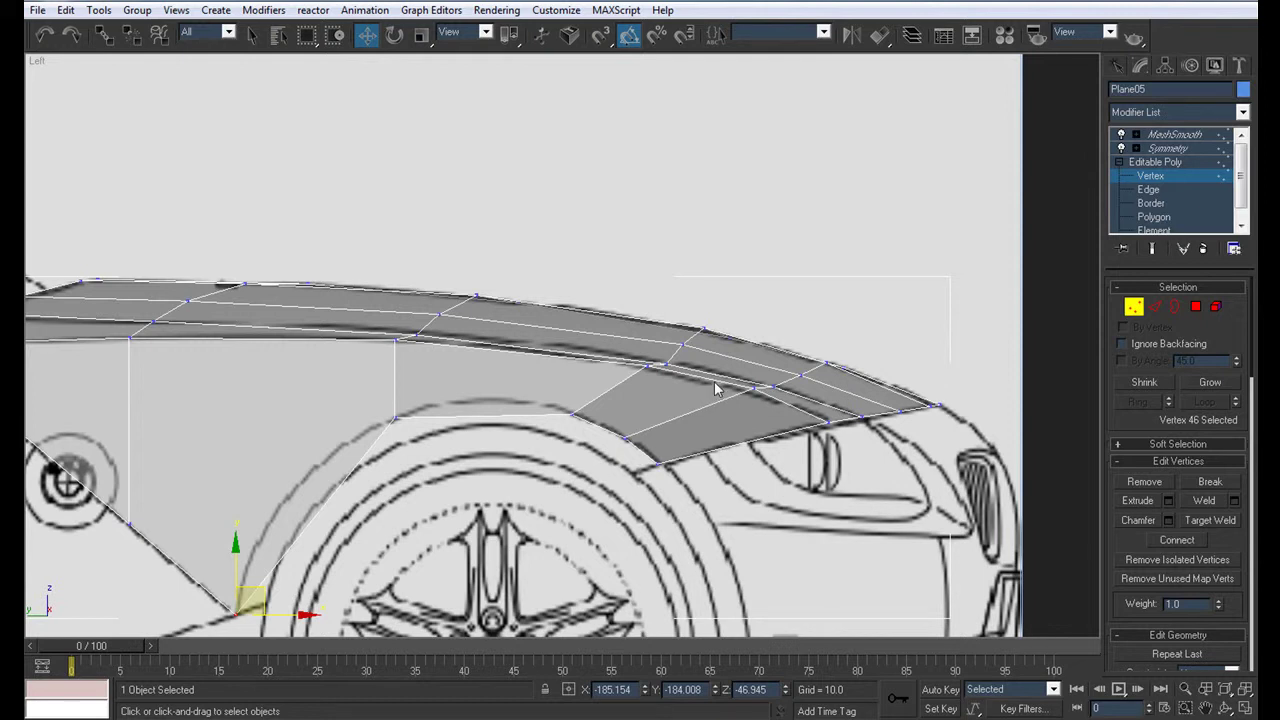
{"action": "key", "text": "alt+w"}
Slide the first two lower fender vertices across in the Top view to fit the body outline
{"action": "scroll", "coordinate": [329, 177], "scroll_direction": "down", "scroll_amount": 2}
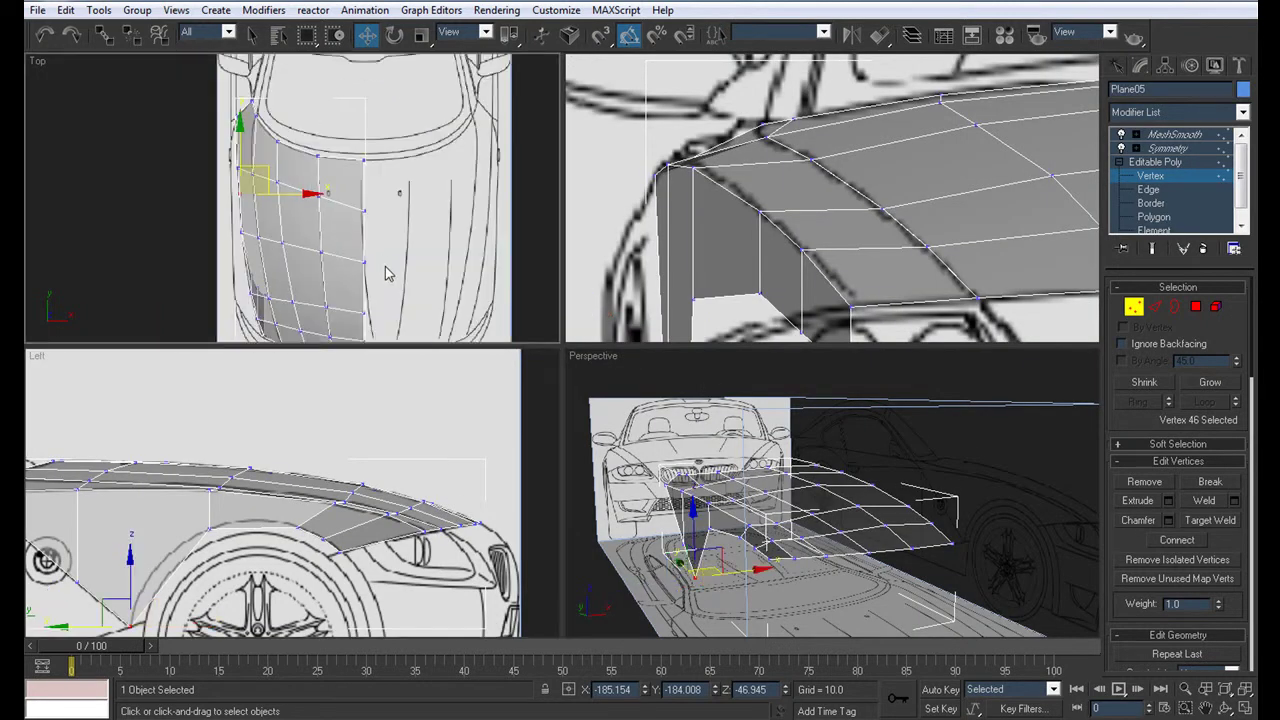
{"action": "middle_click_drag", "start_coordinate": [386, 234], "coordinate": [383, 179]}
{"action": "middle_click_drag", "start_coordinate": [654, 501], "coordinate": [780, 593], "text": "alt"}
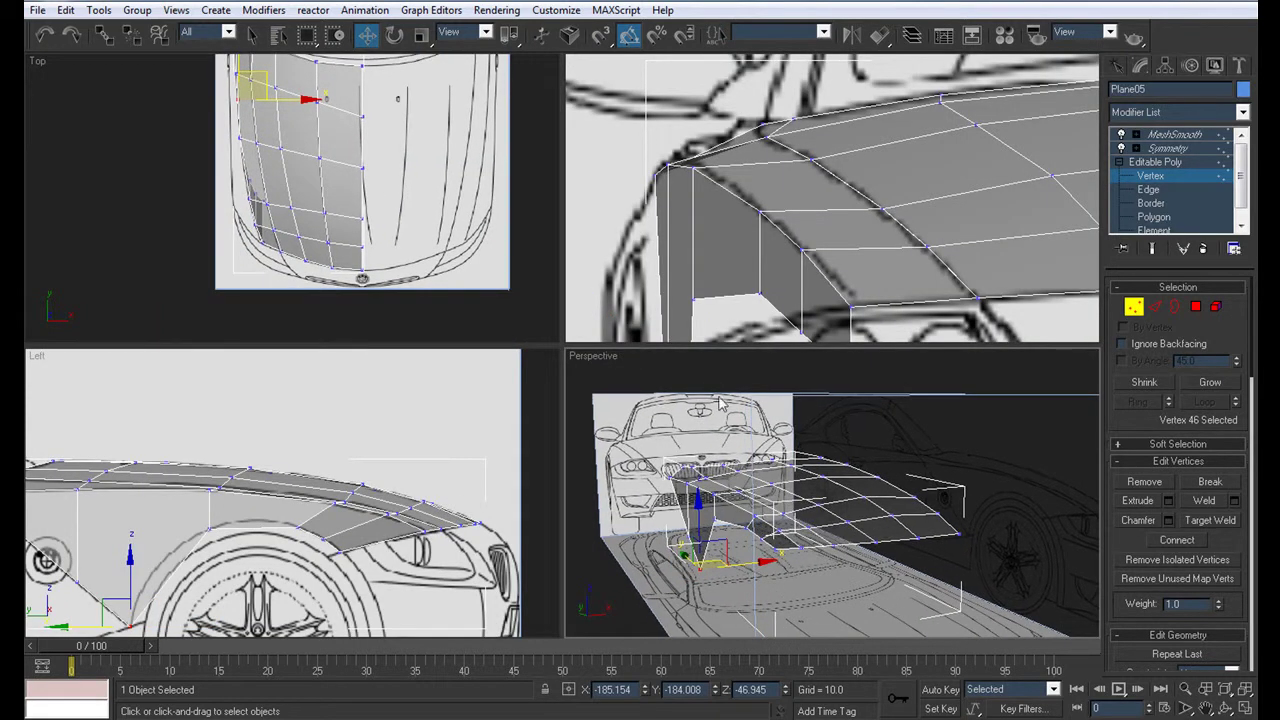
{"action": "middle_click_drag", "start_coordinate": [697, 238], "coordinate": [705, 200]}
{"action": "left_click", "coordinate": [344, 553]}
{"action": "scroll", "coordinate": [360, 200], "scroll_direction": "up", "scroll_amount": 3}
{"action": "left_click_drag", "start_coordinate": [432, 246], "coordinate": [357, 265]}
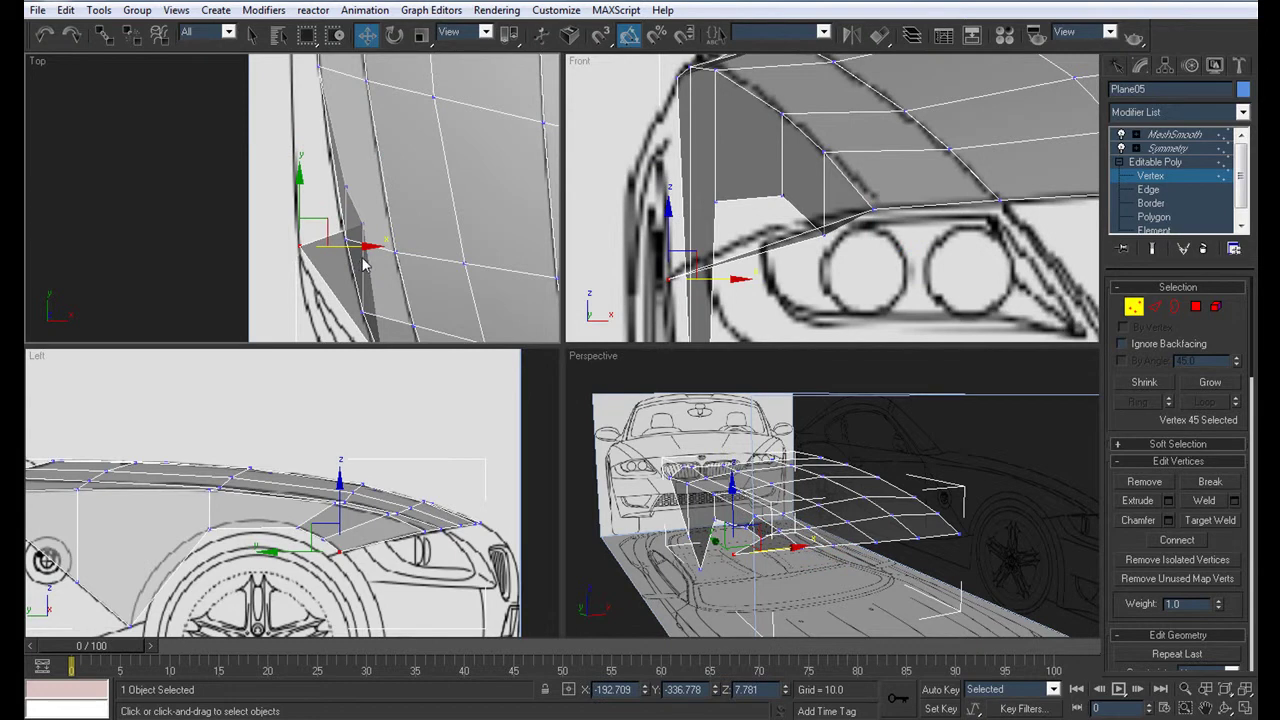
{"action": "left_click", "coordinate": [324, 537]}
{"action": "left_click_drag", "start_coordinate": [415, 237], "coordinate": [349, 237]}
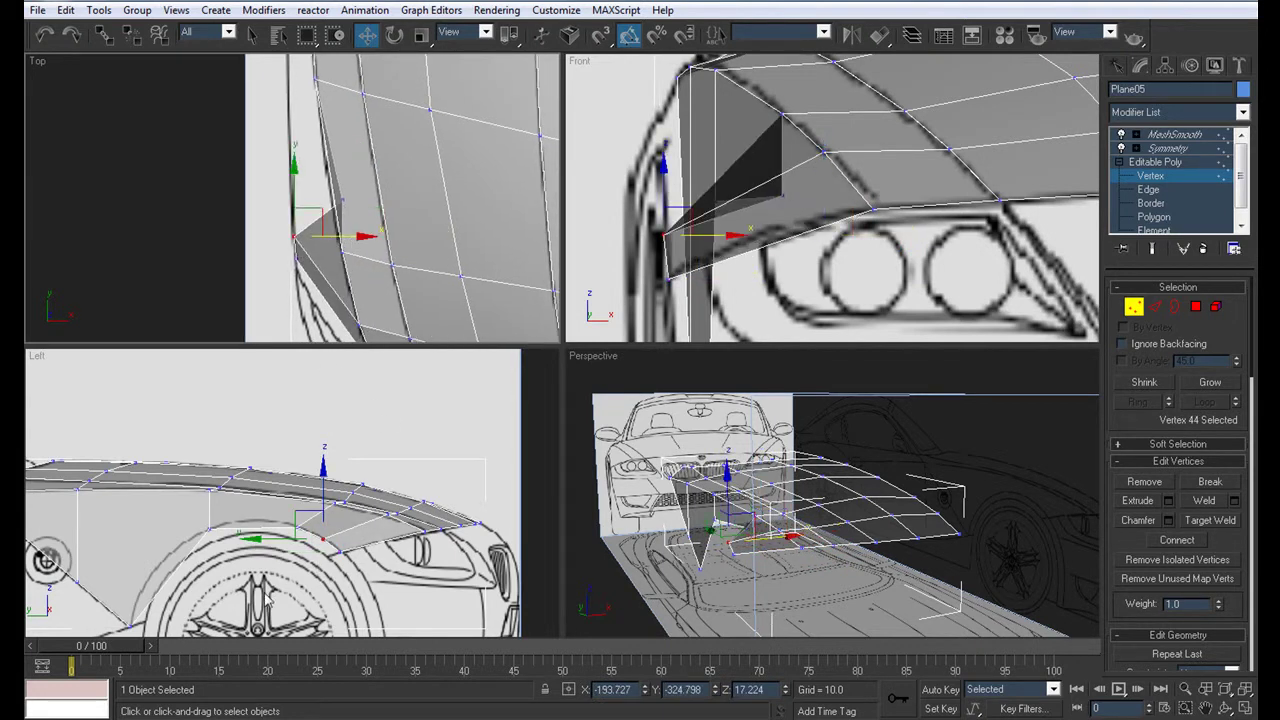
Slide more fender vertices, including the lower tip, inward along X to the outline
{"action": "left_click", "coordinate": [297, 502]}
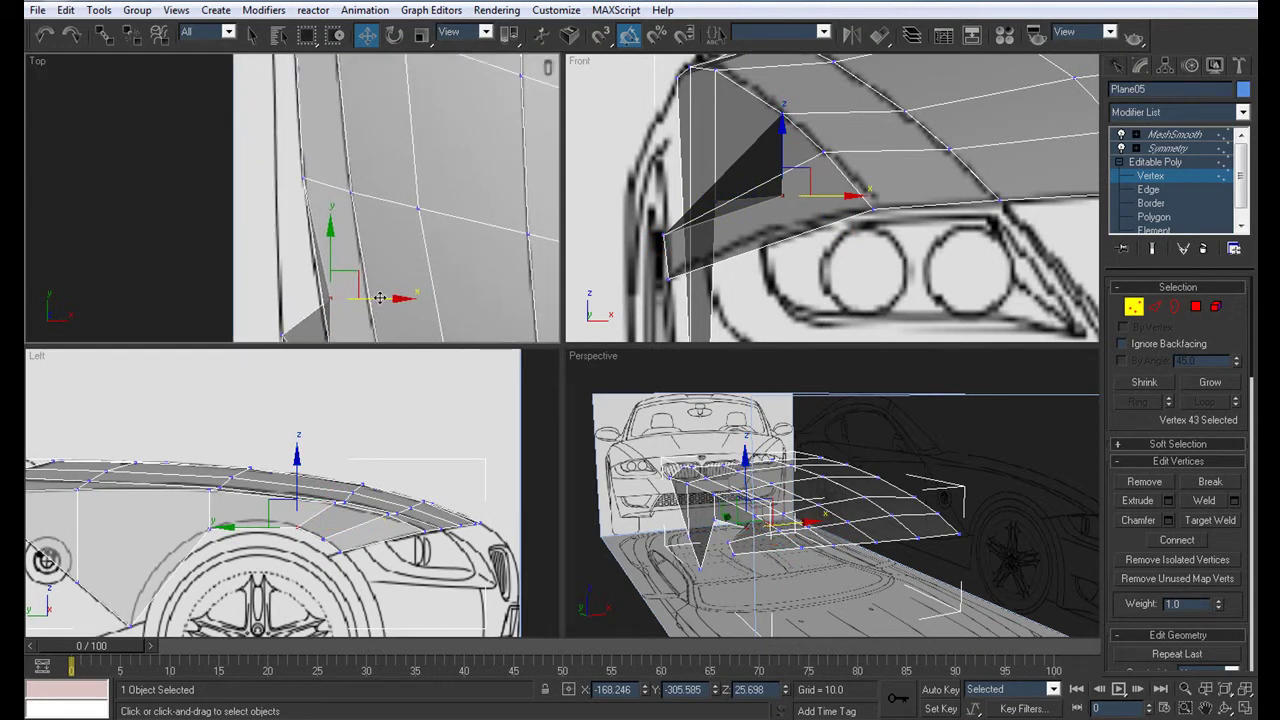
{"action": "left_click_drag", "start_coordinate": [381, 298], "coordinate": [328, 302]}
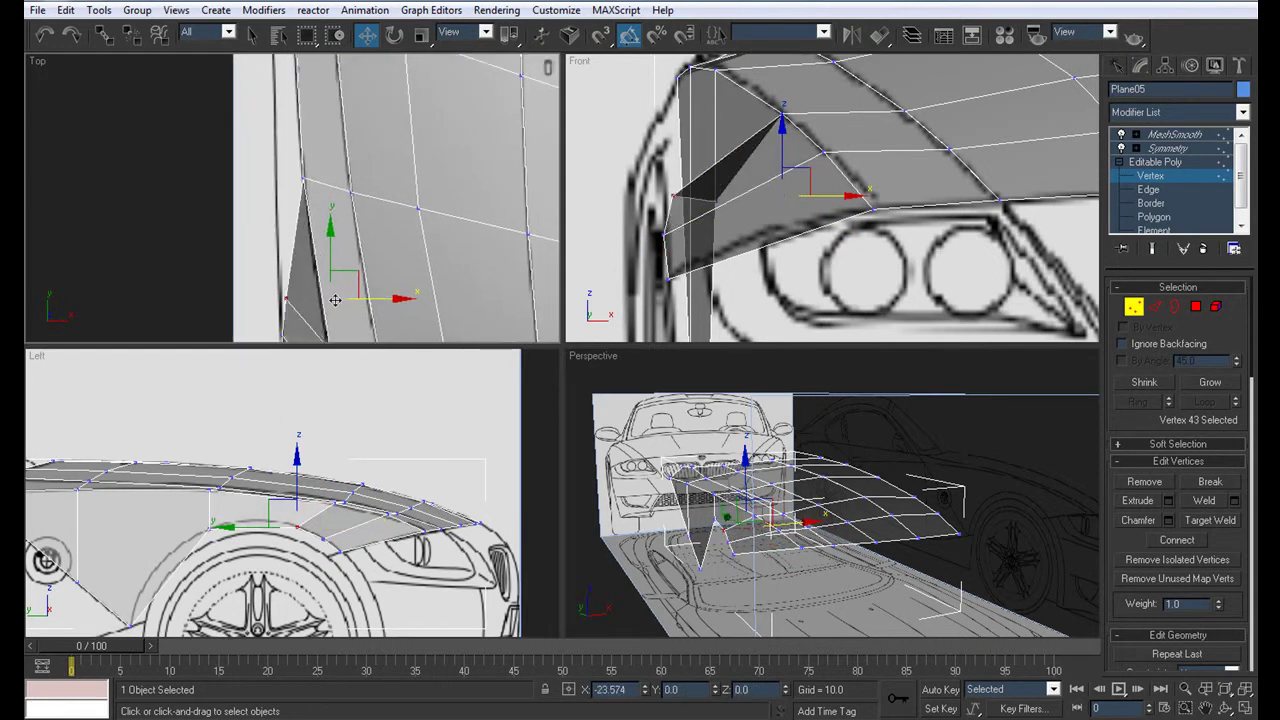
{"action": "left_click", "coordinate": [207, 528]}
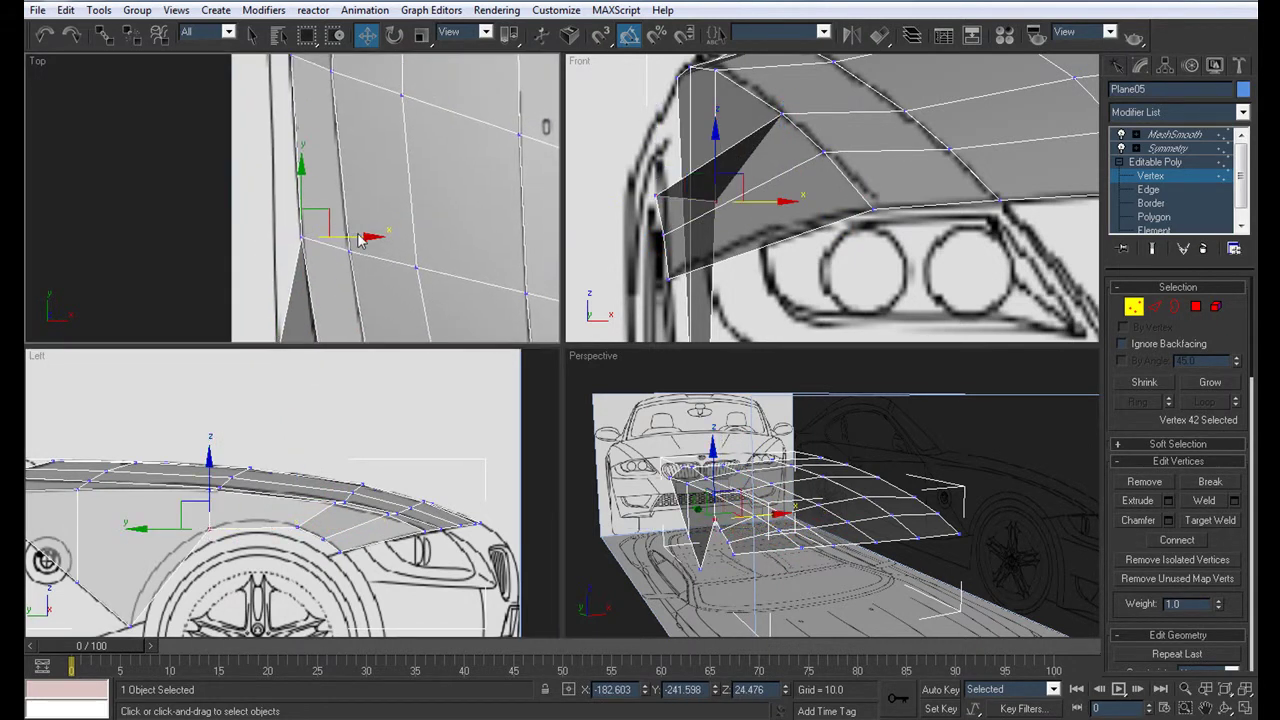
{"action": "left_click_drag", "start_coordinate": [355, 242], "coordinate": [330, 242]}
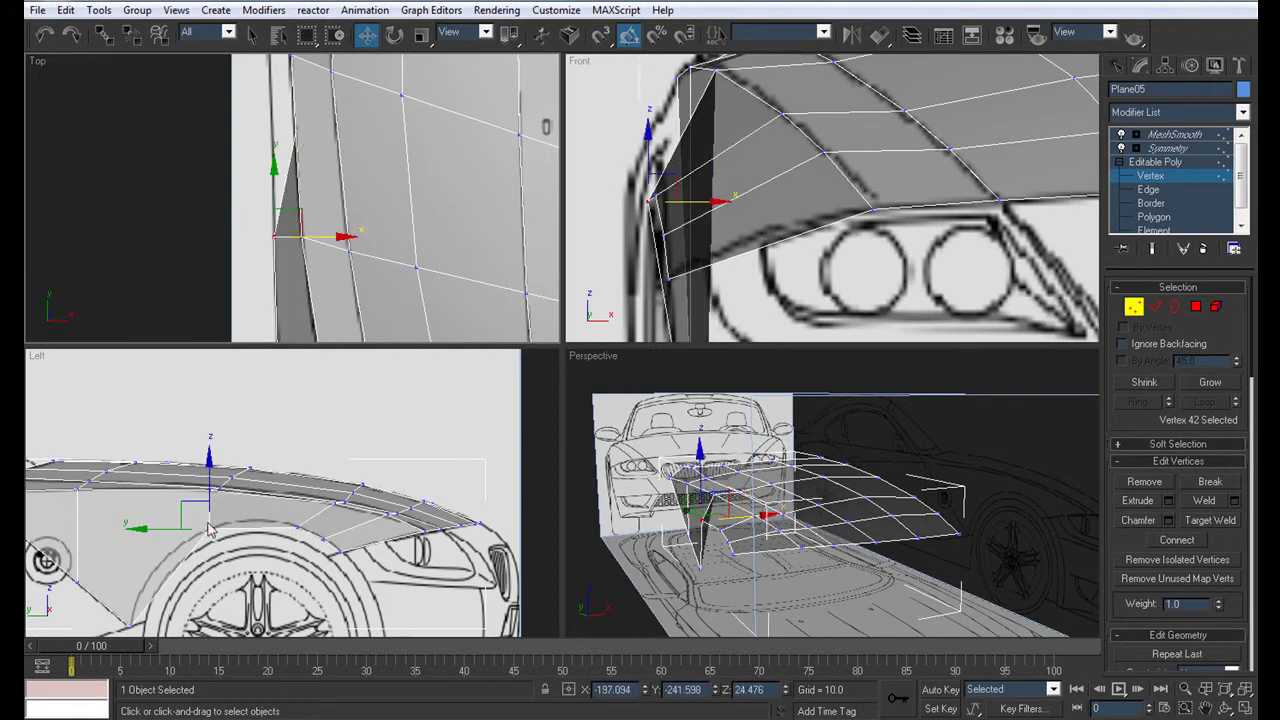
{"action": "scroll", "coordinate": [190, 545], "scroll_direction": "up", "scroll_amount": 1}
{"action": "left_click", "coordinate": [148, 573]}
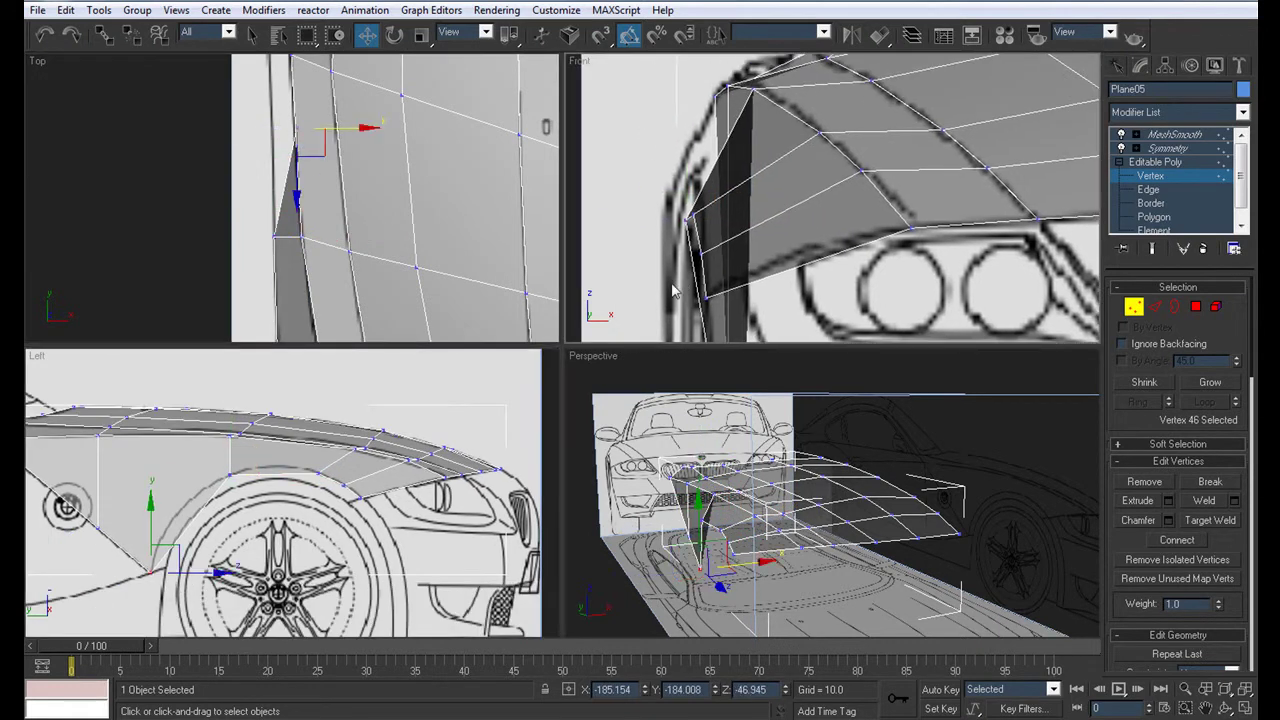
{"action": "scroll", "coordinate": [308, 158], "scroll_direction": "down", "scroll_amount": 2}
{"action": "scroll", "coordinate": [302, 177], "scroll_direction": "down", "scroll_amount": 2}
{"action": "scroll", "coordinate": [318, 241], "scroll_direction": "up", "scroll_amount": 2}
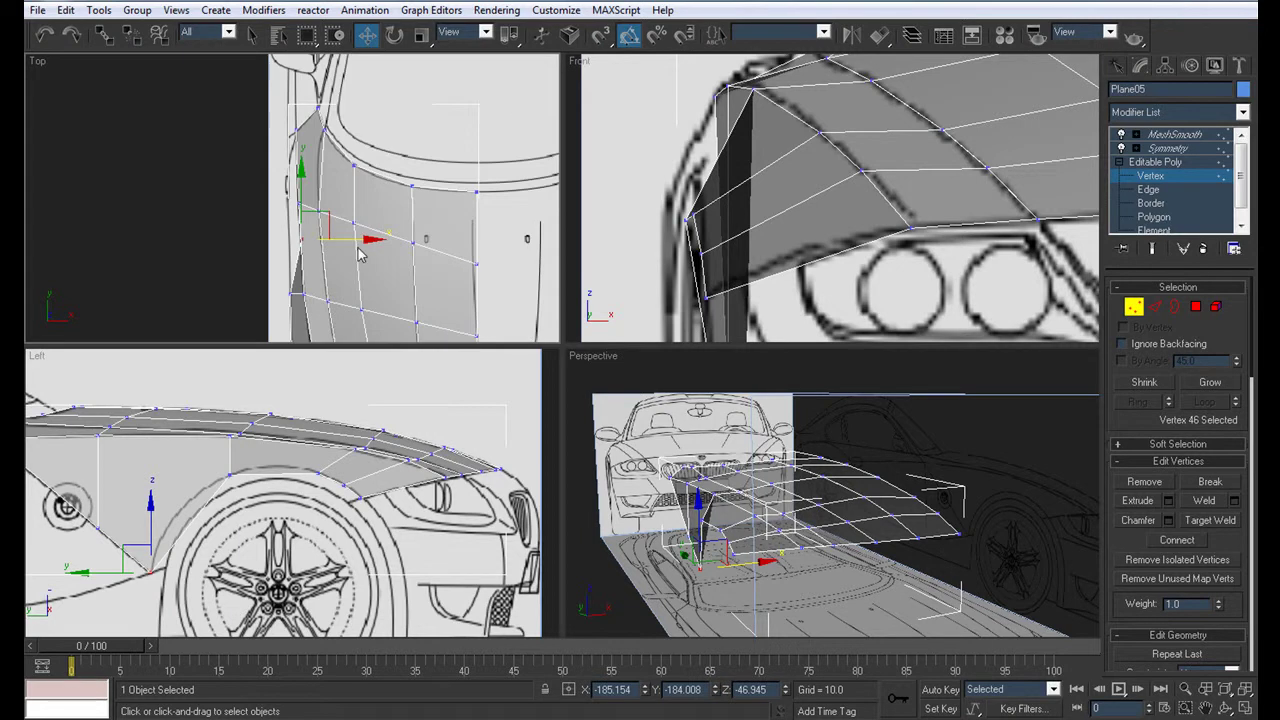
Move one more fender-edge vertex inward to match the blueprint outline
{"action": "middle_click_drag", "start_coordinate": [124, 508], "coordinate": [199, 540]}
{"action": "left_click", "coordinate": [193, 553]}
{"action": "scroll", "coordinate": [350, 255], "scroll_direction": "up", "scroll_amount": 2}
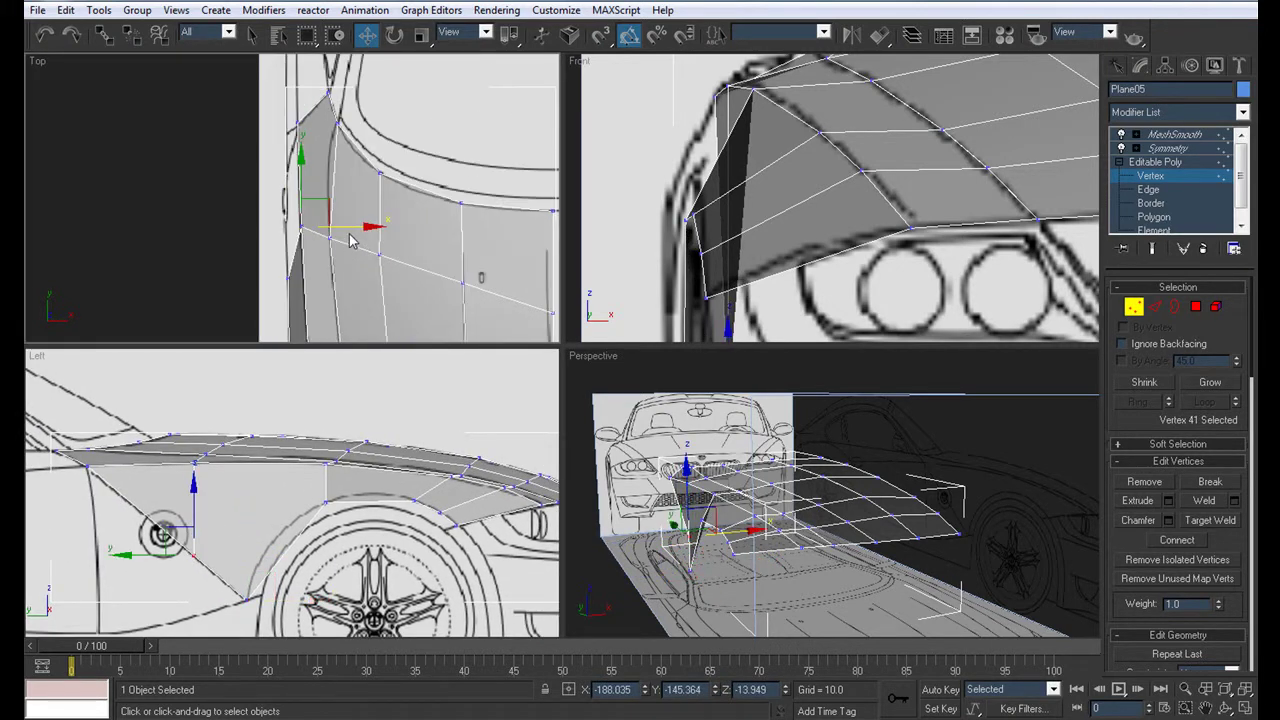
{"action": "left_click_drag", "start_coordinate": [352, 227], "coordinate": [337, 230]}
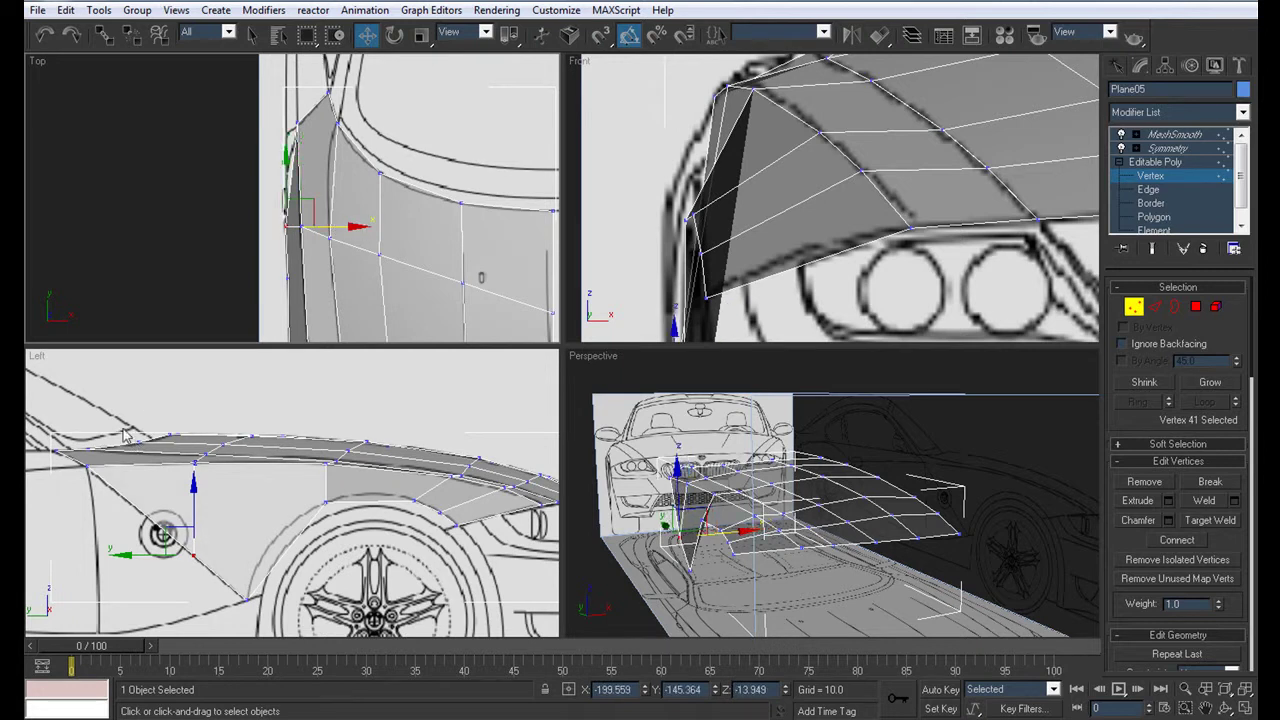
{"action": "left_click", "coordinate": [88, 465]}
{"action": "scroll", "coordinate": [360, 283], "scroll_direction": "down", "scroll_amount": 3}
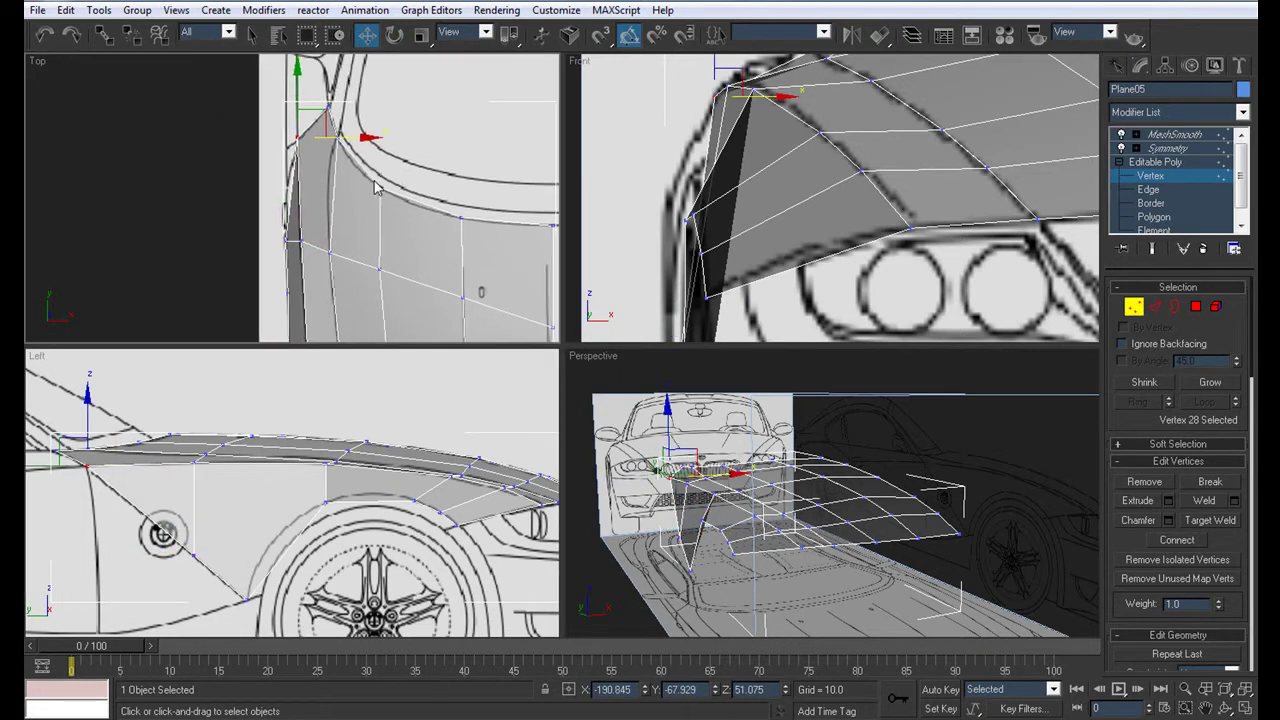
{"action": "right_click", "coordinate": [678, 425]}
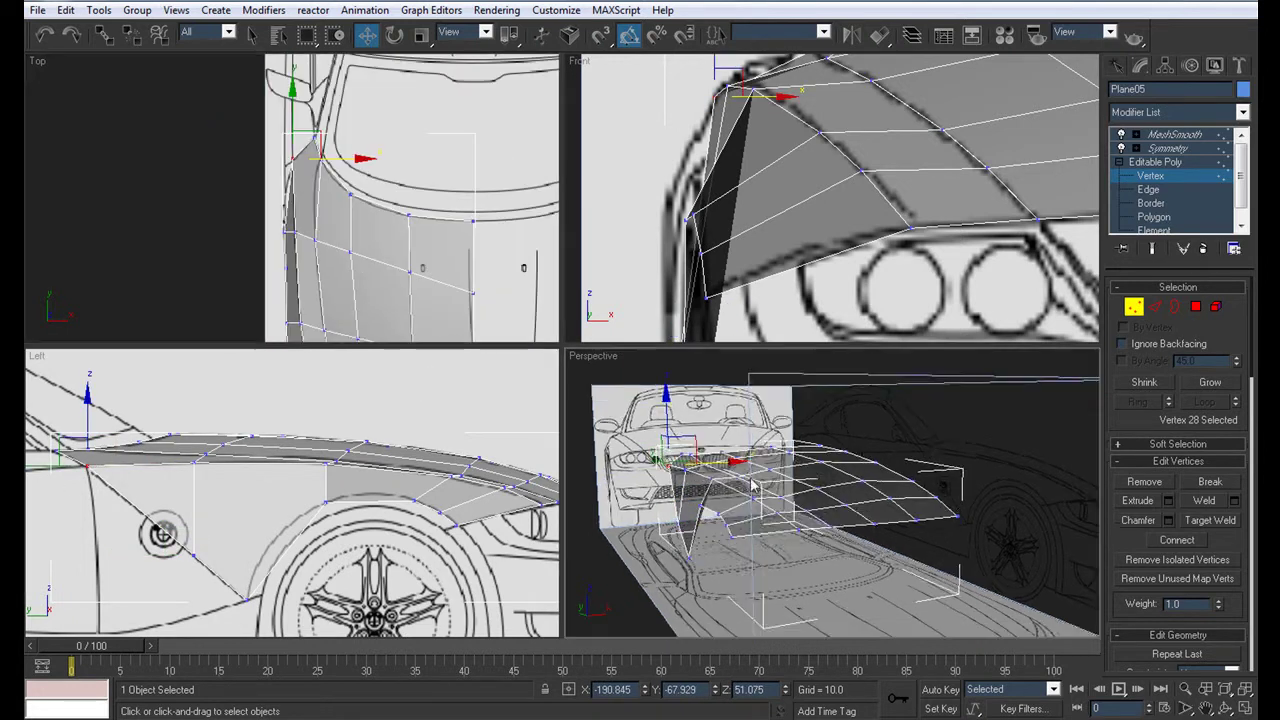
{"action": "key", "text": "alt+w"}
Smooth-shade the view and inspect the mirrored, smoothed bonnet from the rear side
{"action": "key", "text": "F3"}
{"action": "mouse_move", "coordinate": [434, 402]}
{"action": "middle_mouse_down", "text": "alt"}
{"action": "mouse_move", "coordinate": [463, 383]}
{"action": "mouse_move", "coordinate": [430, 360]}
{"action": "middle_mouse_up", "text": "alt"}
{"action": "left_click", "coordinate": [1167, 148]}
{"action": "middle_click_drag", "start_coordinate": [568, 326], "coordinate": [746, 448], "text": "alt"}
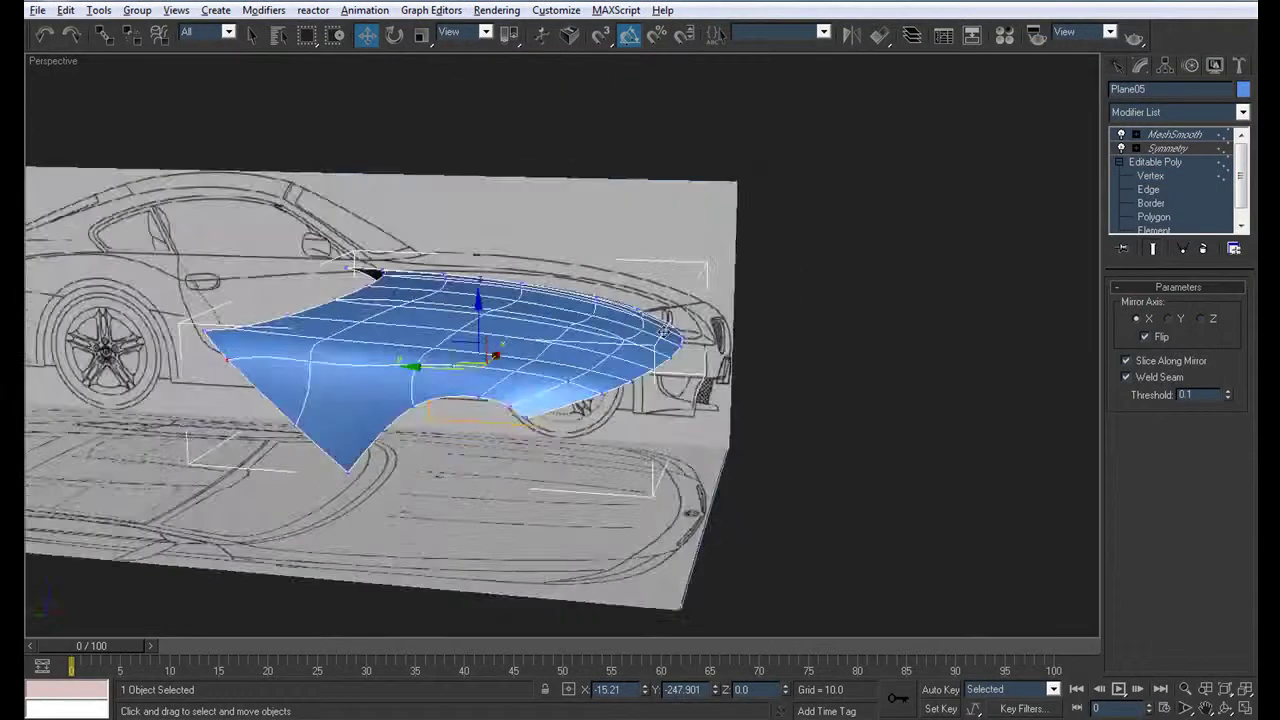
{"action": "left_click", "coordinate": [661, 392]}
{"action": "mouse_move", "coordinate": [662, 396]}
{"action": "middle_mouse_down", "text": "alt"}
{"action": "mouse_move", "coordinate": [543, 379]}
{"action": "mouse_move", "coordinate": [357, 420]}
{"action": "mouse_move", "coordinate": [405, 383]}
{"action": "mouse_move", "coordinate": [563, 371]}
{"action": "mouse_move", "coordinate": [714, 380]}
{"action": "mouse_move", "coordinate": [735, 450]}
{"action": "mouse_move", "coordinate": [705, 370]}
{"action": "mouse_move", "coordinate": [718, 345]}
{"action": "middle_mouse_up", "text": "alt"}
{"action": "left_click", "coordinate": [718, 342]}
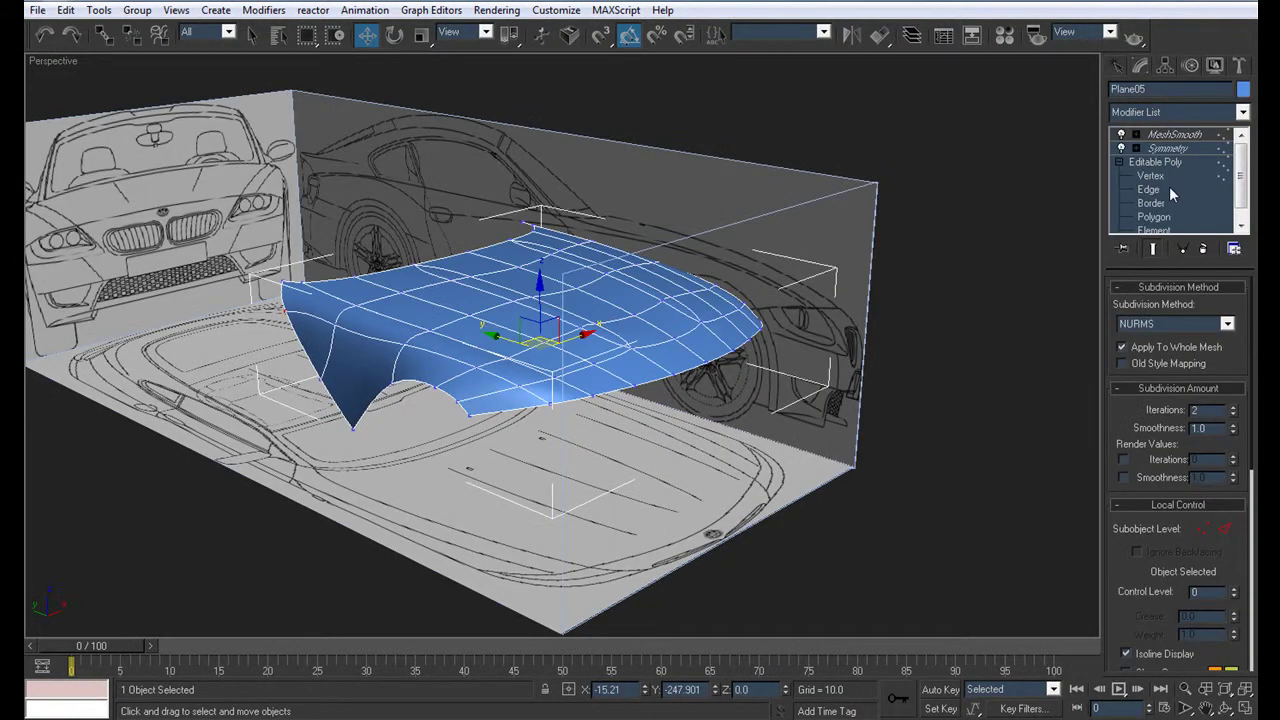
Chamfer the edge loop along the crease where the bonnet meets the fender
{"action": "left_click", "coordinate": [1170, 189]}
{"action": "key", "text": "alt+w"}
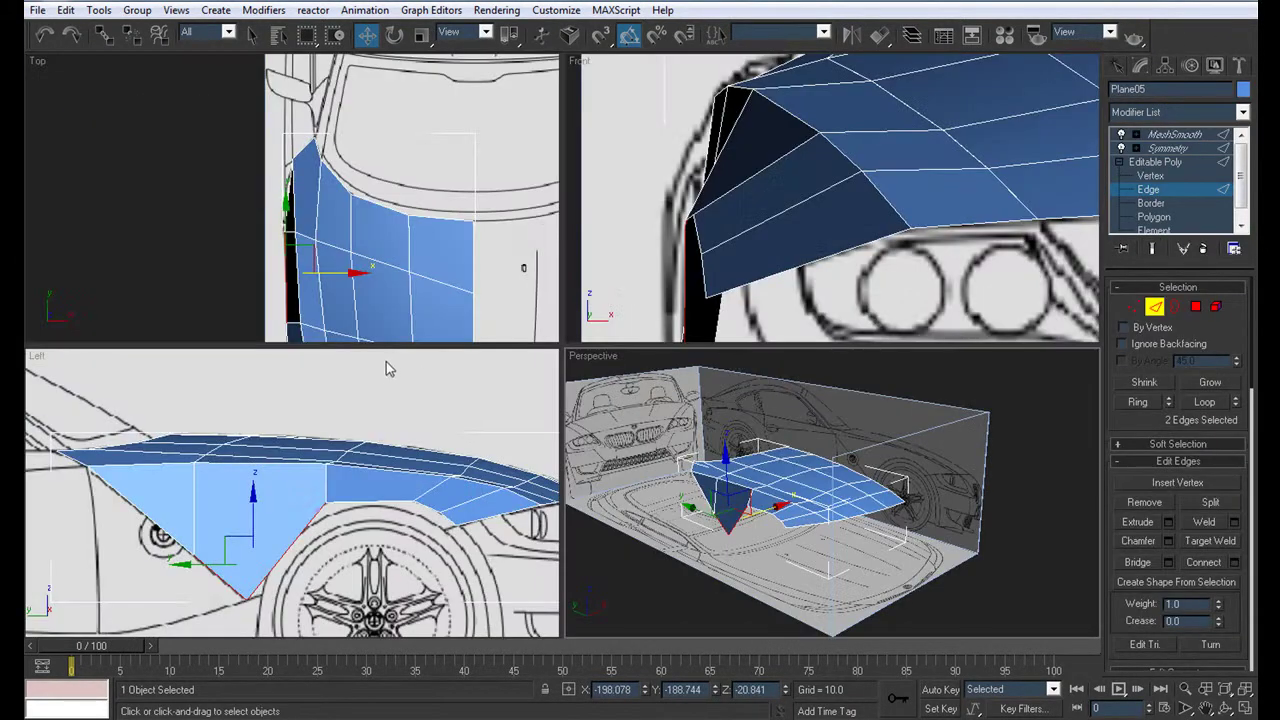
{"action": "left_click", "coordinate": [826, 236]}
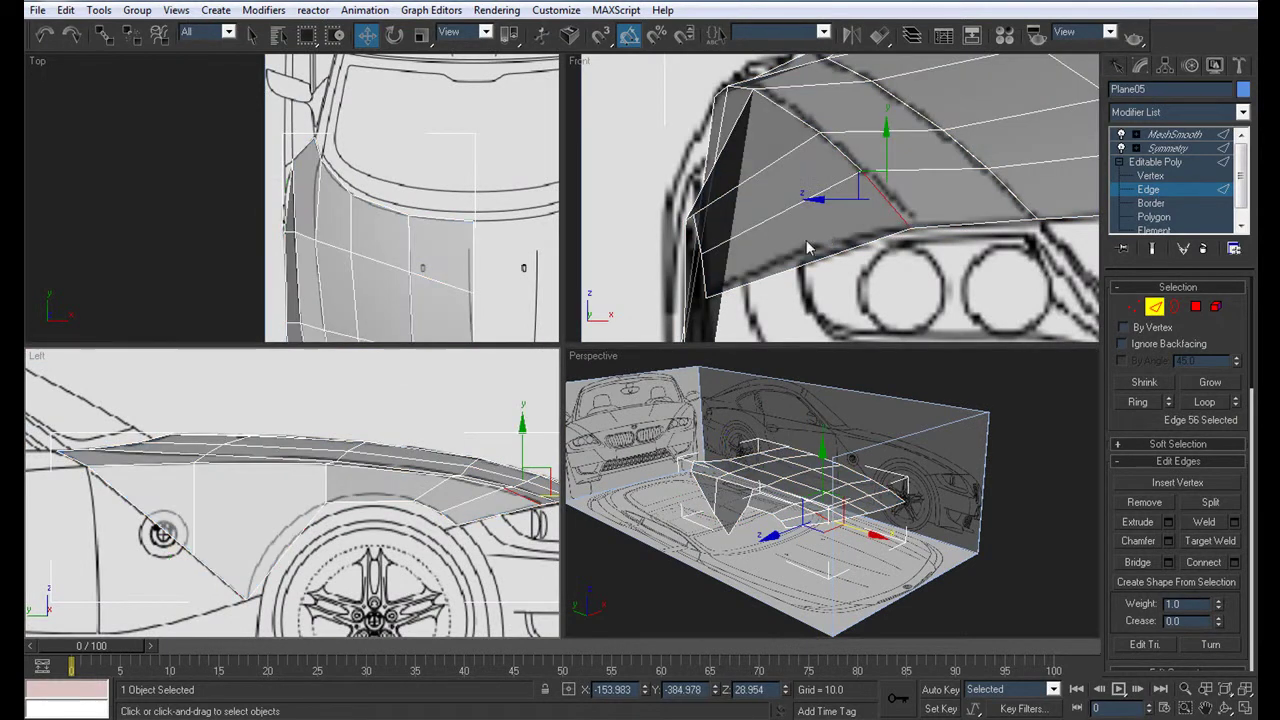
{"action": "scroll", "coordinate": [765, 235], "scroll_direction": "down", "scroll_amount": 2}
{"action": "left_click", "coordinate": [1205, 403]}
{"action": "right_click", "coordinate": [778, 447]}
{"action": "key", "text": "alt+w"}
{"action": "left_click", "coordinate": [1168, 541]}
{"action": "left_click", "coordinate": [634, 381]}
Preview the smoothed bonnet with the chamfered crease from high and low side angles
{"action": "left_click", "coordinate": [1200, 135]}
{"action": "left_click", "coordinate": [818, 502]}
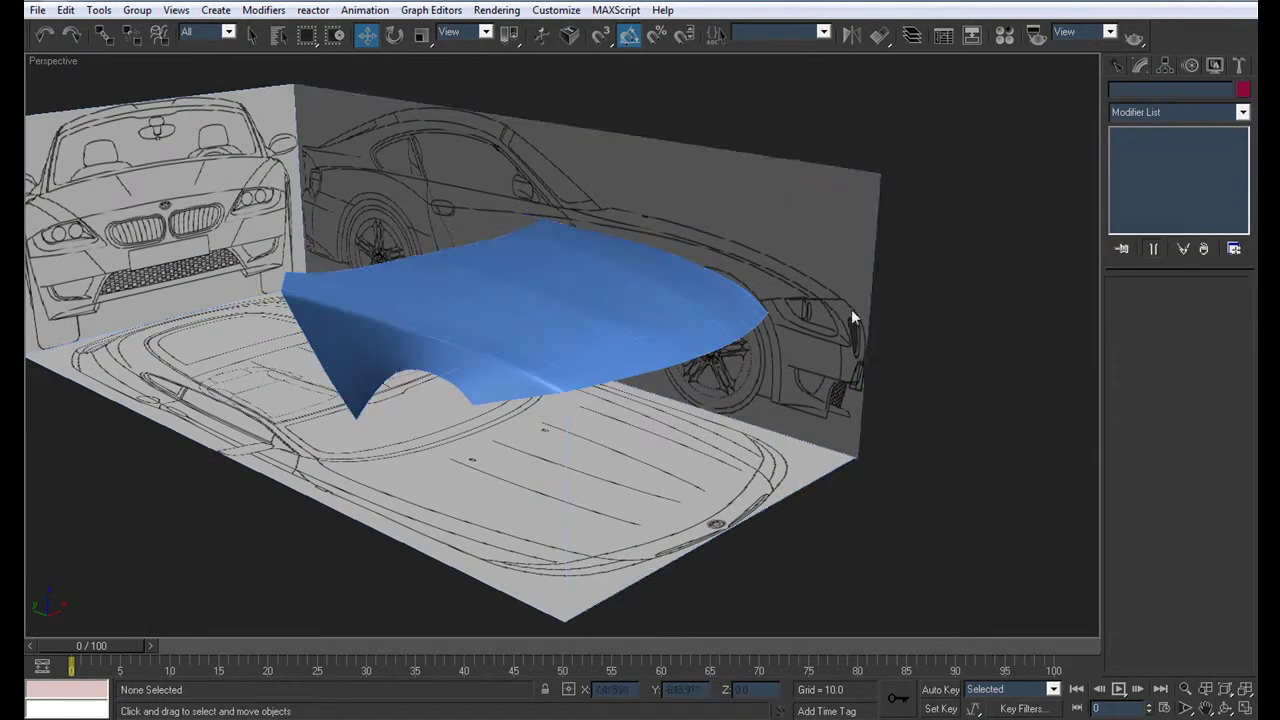
{"action": "mouse_move", "coordinate": [751, 286]}
{"action": "middle_mouse_down", "text": "alt"}
{"action": "mouse_move", "coordinate": [611, 333]}
{"action": "mouse_move", "coordinate": [720, 297]}
{"action": "mouse_move", "coordinate": [923, 357]}
{"action": "mouse_move", "coordinate": [807, 357]}
{"action": "middle_mouse_up", "text": "alt"}
{"action": "scroll", "coordinate": [807, 357], "scroll_direction": "up", "scroll_amount": 5}
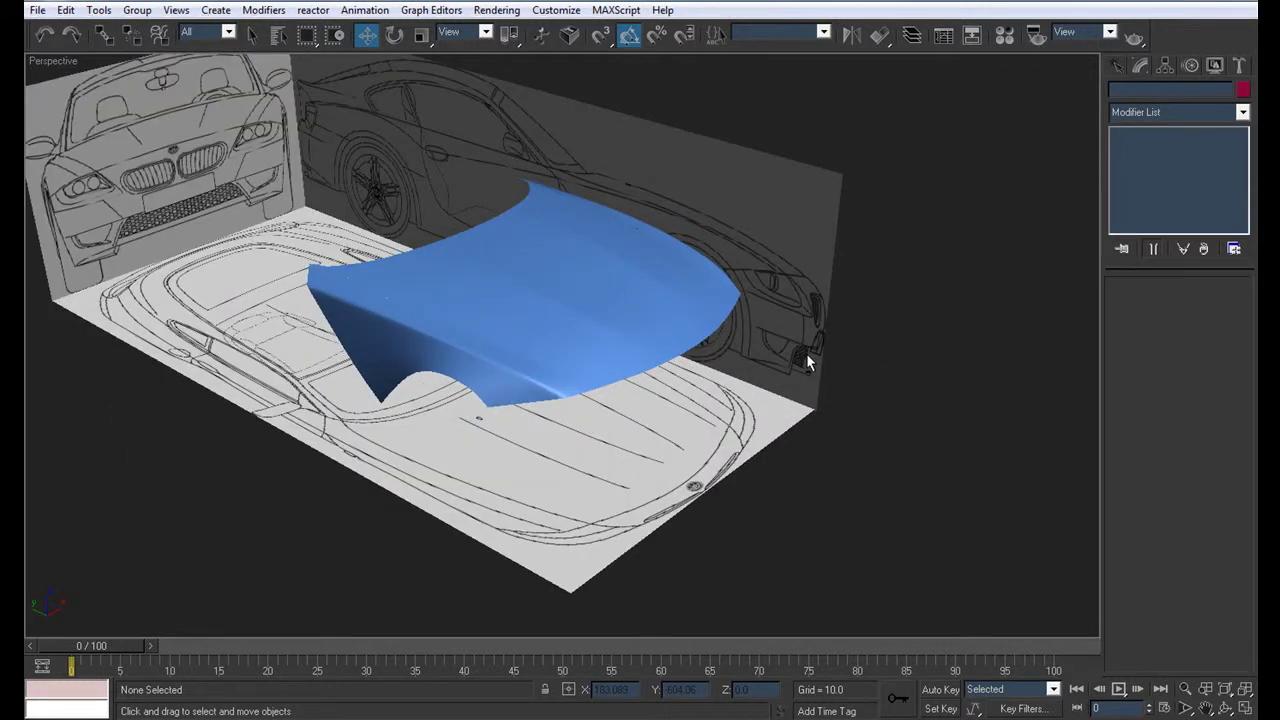
{"action": "left_click", "coordinate": [807, 357]}
{"action": "left_click", "coordinate": [531, 498]}
{"action": "mouse_move", "coordinate": [531, 498]}
{"action": "middle_mouse_down", "text": "alt"}
{"action": "mouse_move", "coordinate": [488, 424]}
{"action": "mouse_move", "coordinate": [578, 406]}
{"action": "mouse_move", "coordinate": [466, 437]}
{"action": "mouse_move", "coordinate": [477, 440]}
{"action": "middle_mouse_up", "text": "alt"}
Maximize the see-through side view and move a lower fender vertex onto the side badge
{"action": "scroll", "coordinate": [450, 437], "scroll_direction": "up", "scroll_amount": 4}
{"action": "left_click", "coordinate": [440, 423]}
{"action": "key", "text": "alt+w"}
{"action": "scroll", "coordinate": [407, 455], "scroll_direction": "up", "scroll_amount": 3}
{"action": "key", "text": "alt+w"}
{"action": "key", "text": "2"}
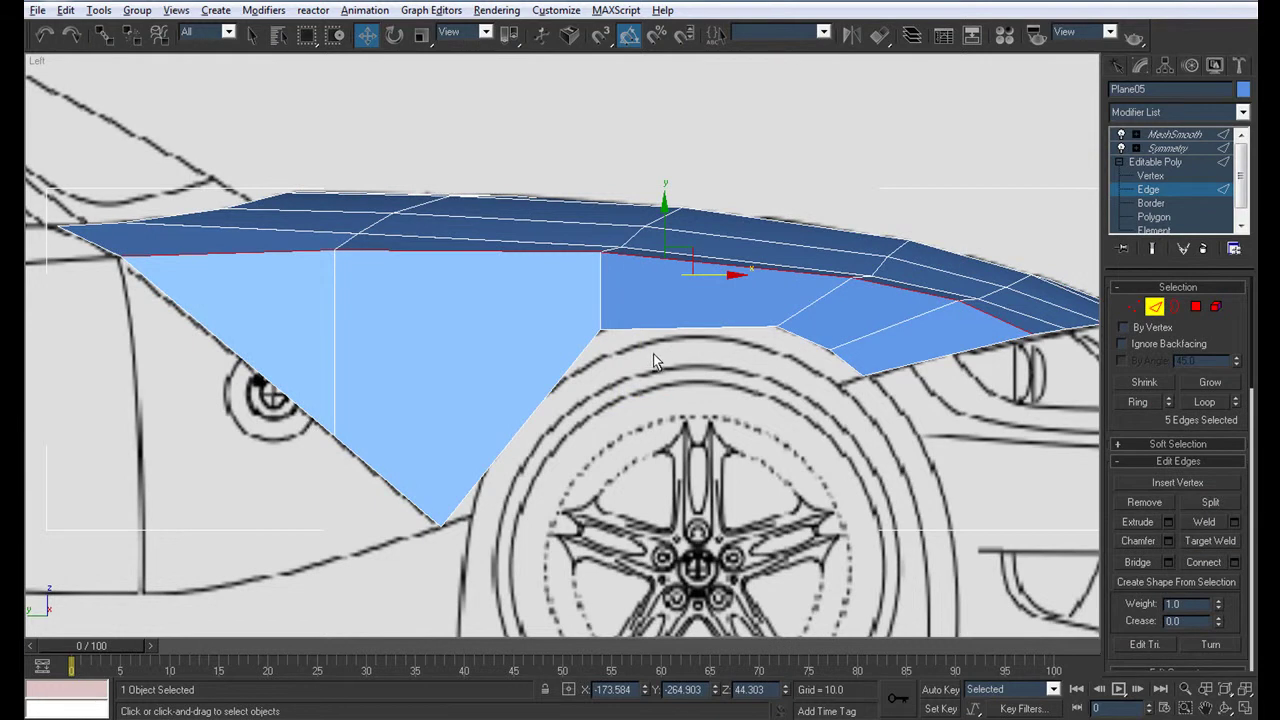
{"action": "key", "text": "alt+x"}
{"action": "middle_click_drag", "start_coordinate": [650, 354], "coordinate": [638, 358]}
{"action": "scroll", "coordinate": [595, 372], "scroll_direction": "down", "scroll_amount": 2}
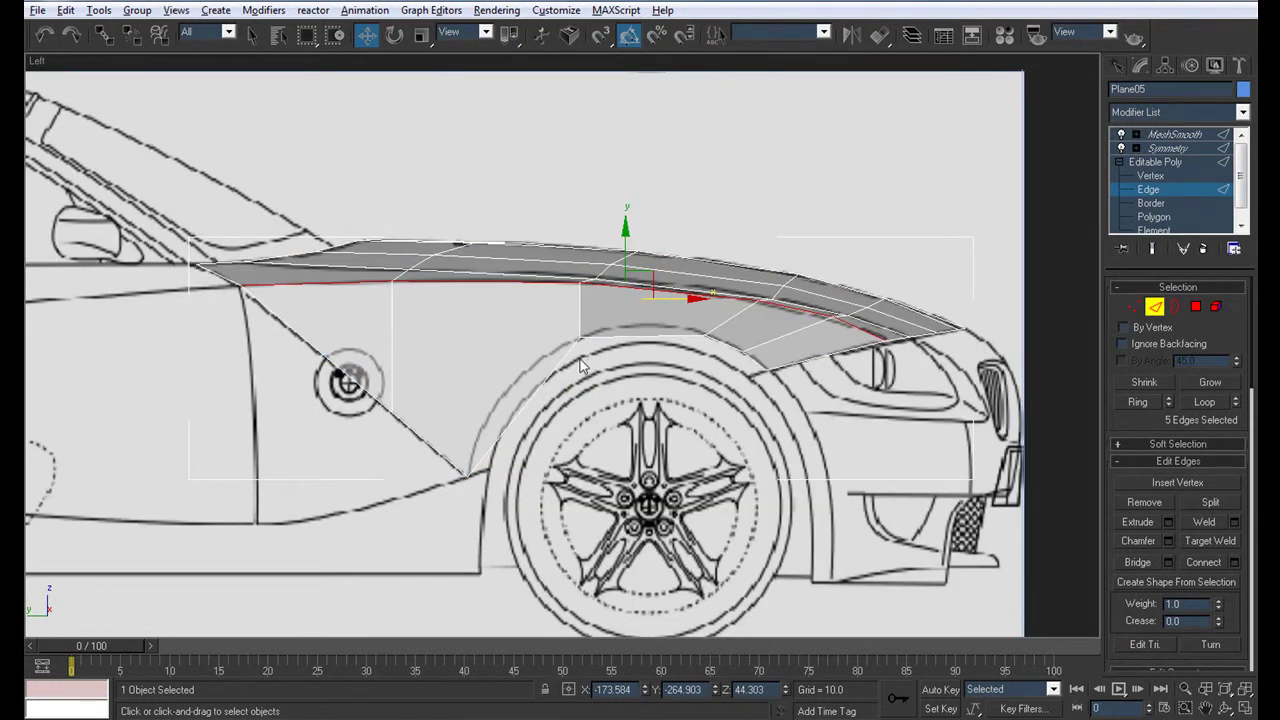
{"action": "left_click", "coordinate": [1159, 176]}
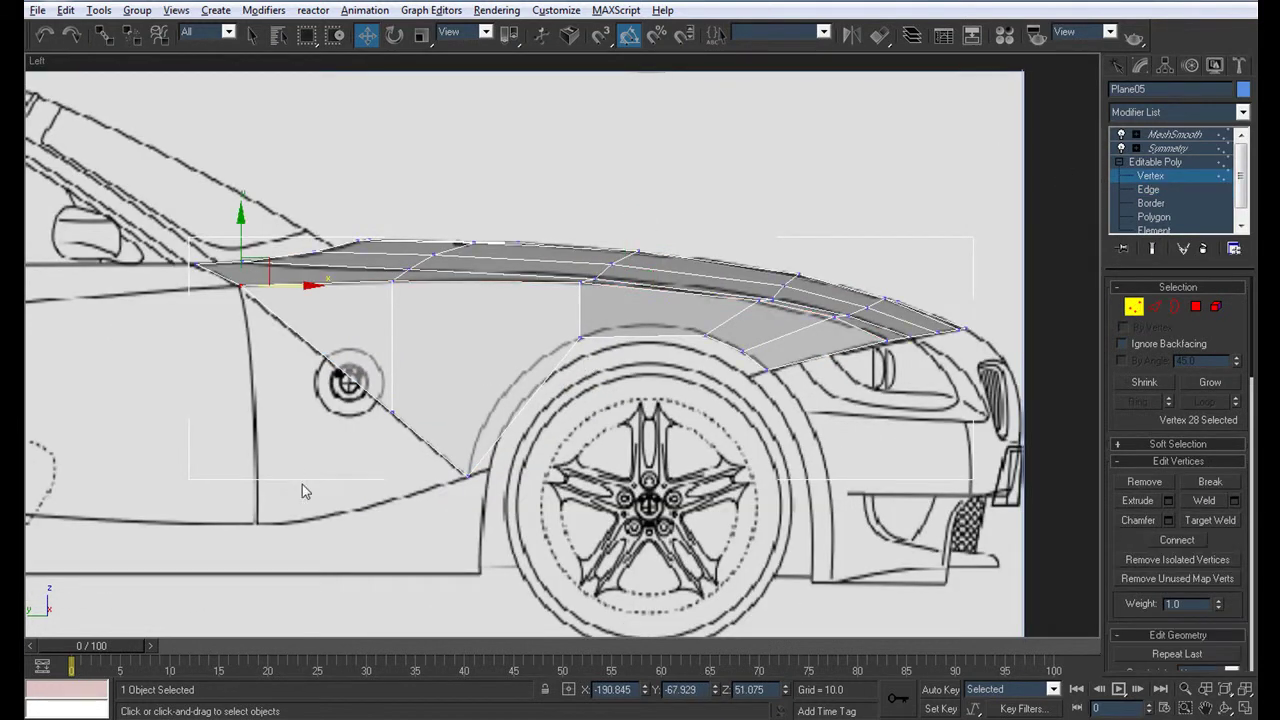
{"action": "mouse_move", "coordinate": [391, 411]}
{"action": "left_mouse_down"}
{"action": "mouse_move", "coordinate": [375, 357]}
{"action": "mouse_move", "coordinate": [350, 380]}
{"action": "left_mouse_up"}
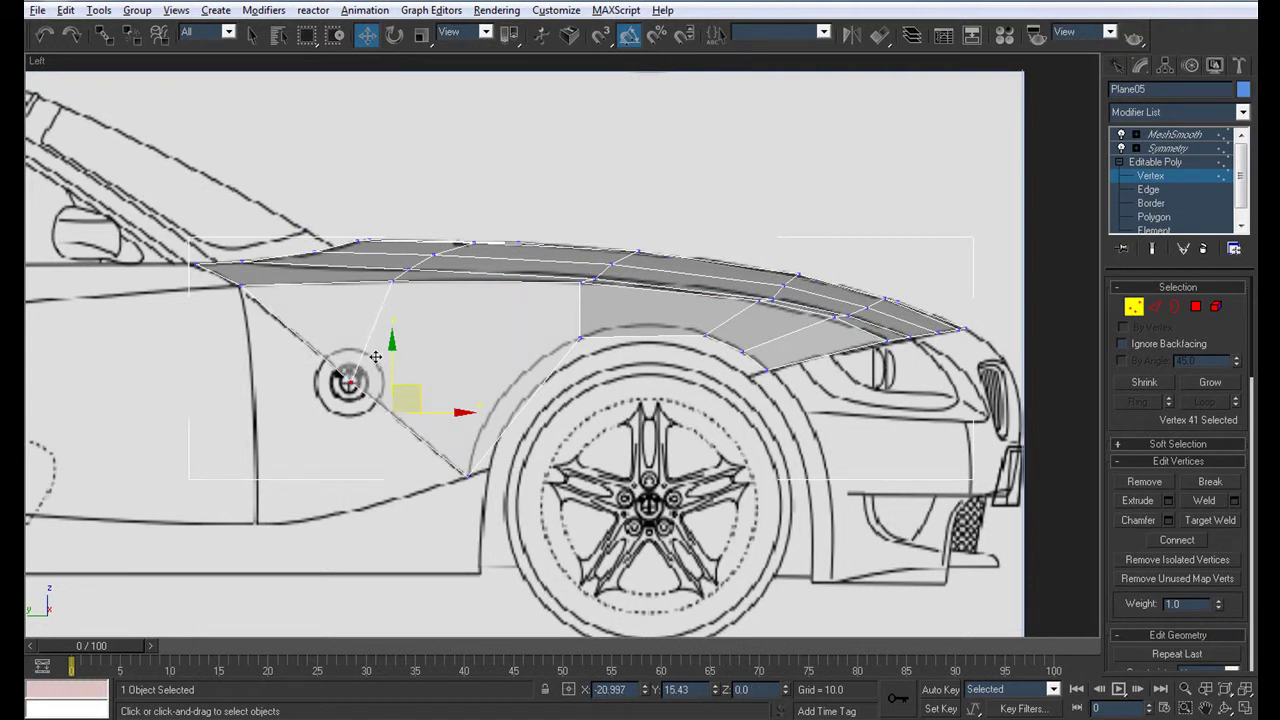
Add a new vertex from the badge toward the wheel arch, nudge it up the arch, and restore four views
{"action": "key", "text": "q"}
{"action": "left_click", "coordinate": [352, 380]}
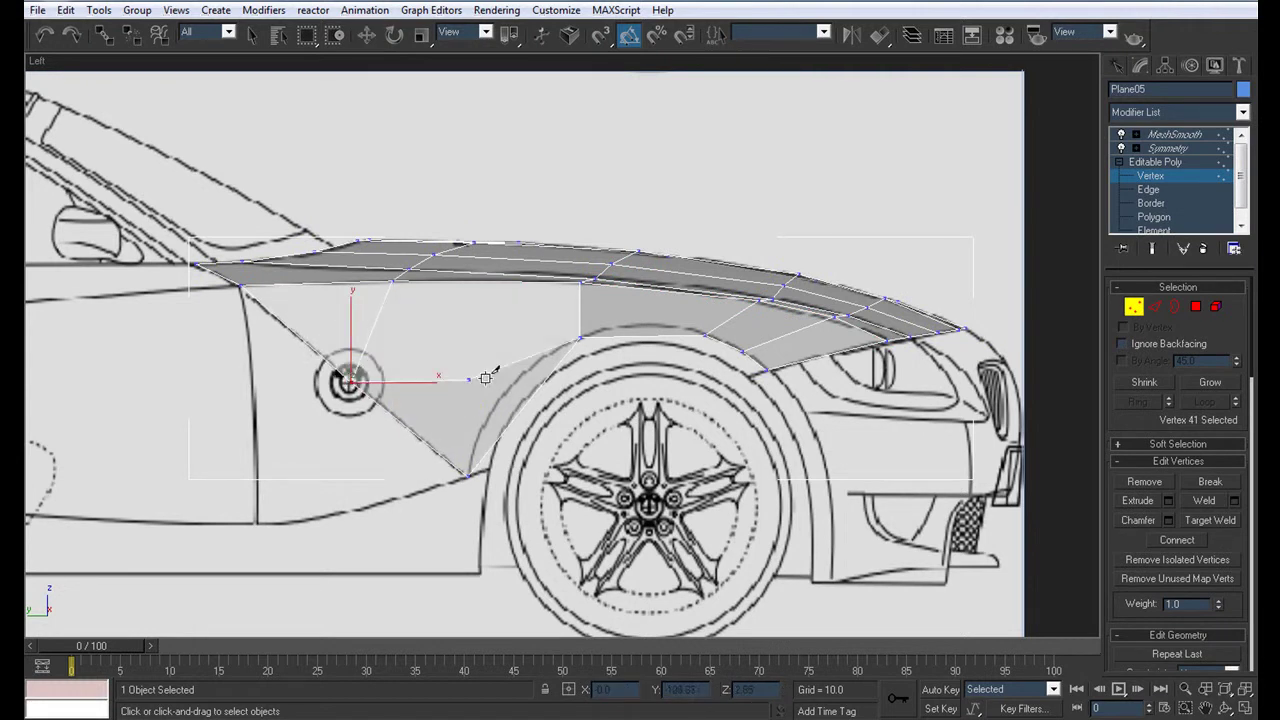
{"action": "left_click", "coordinate": [537, 388]}
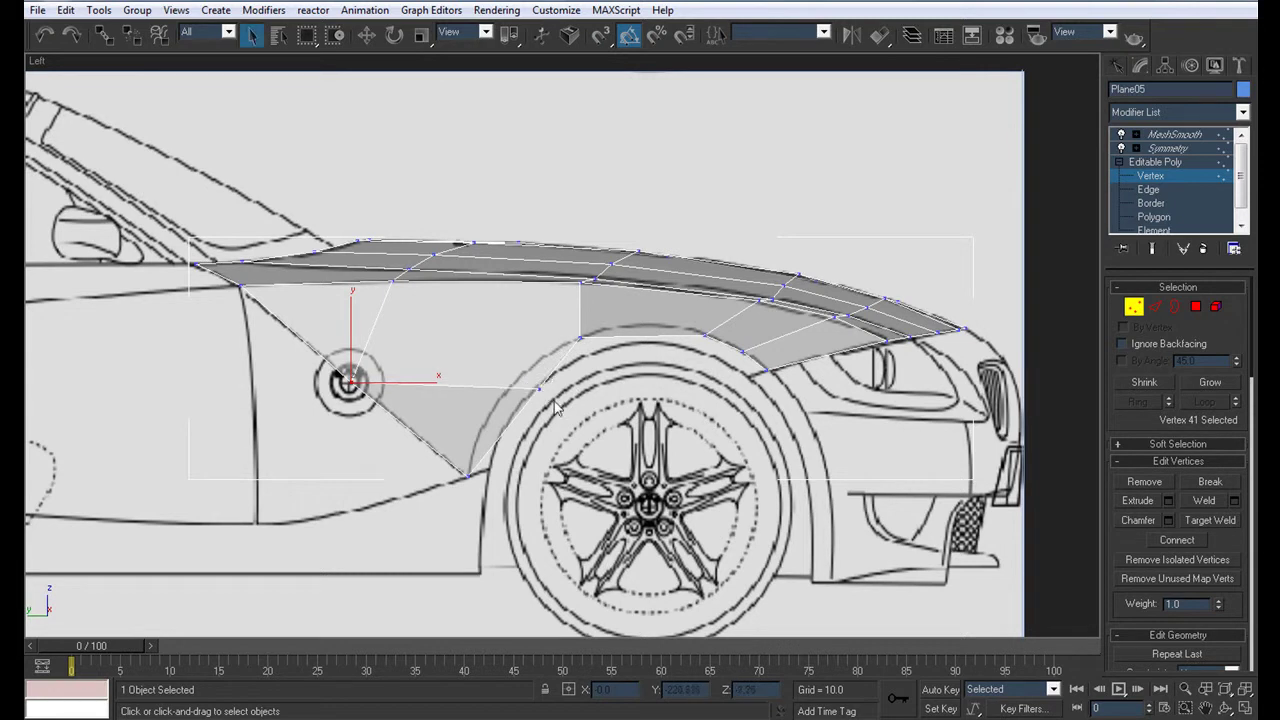
{"action": "key", "text": "w"}
{"action": "left_click_drag", "start_coordinate": [566, 368], "coordinate": [539, 362]}
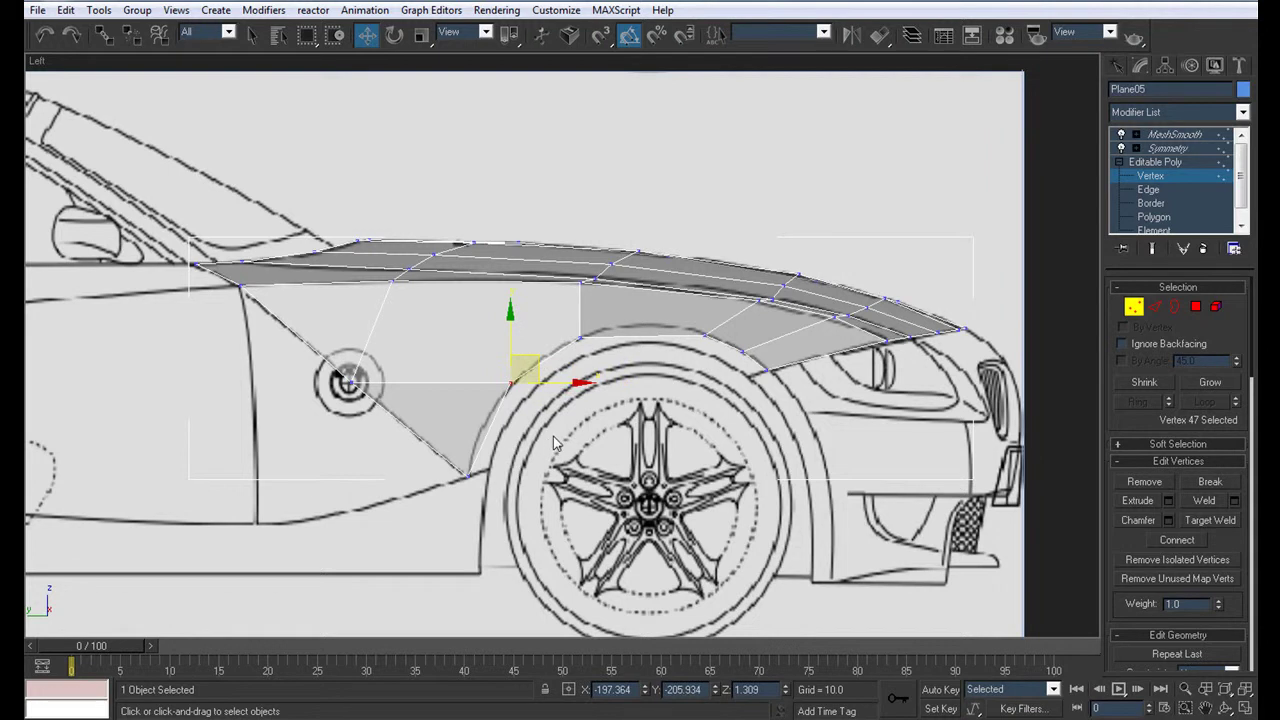
{"action": "key", "text": "alt+w"}
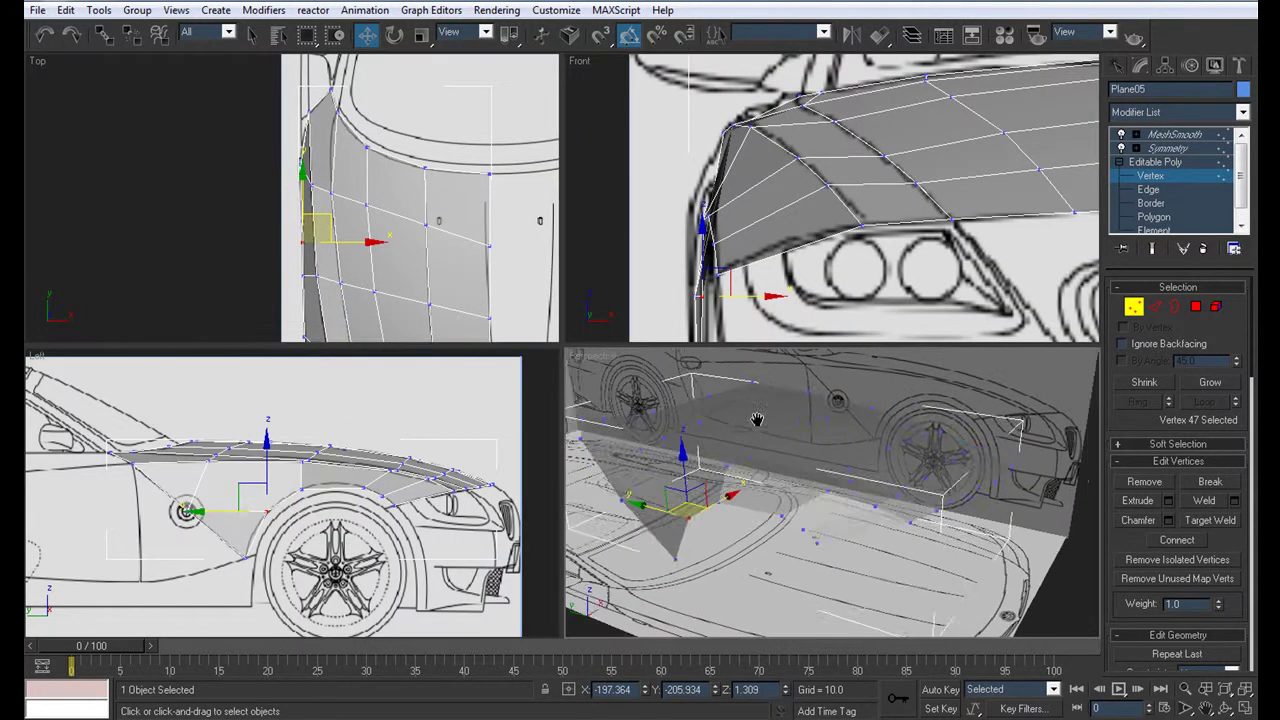
{"action": "key", "text": "alt+x"}
{"action": "key", "text": "F4"}
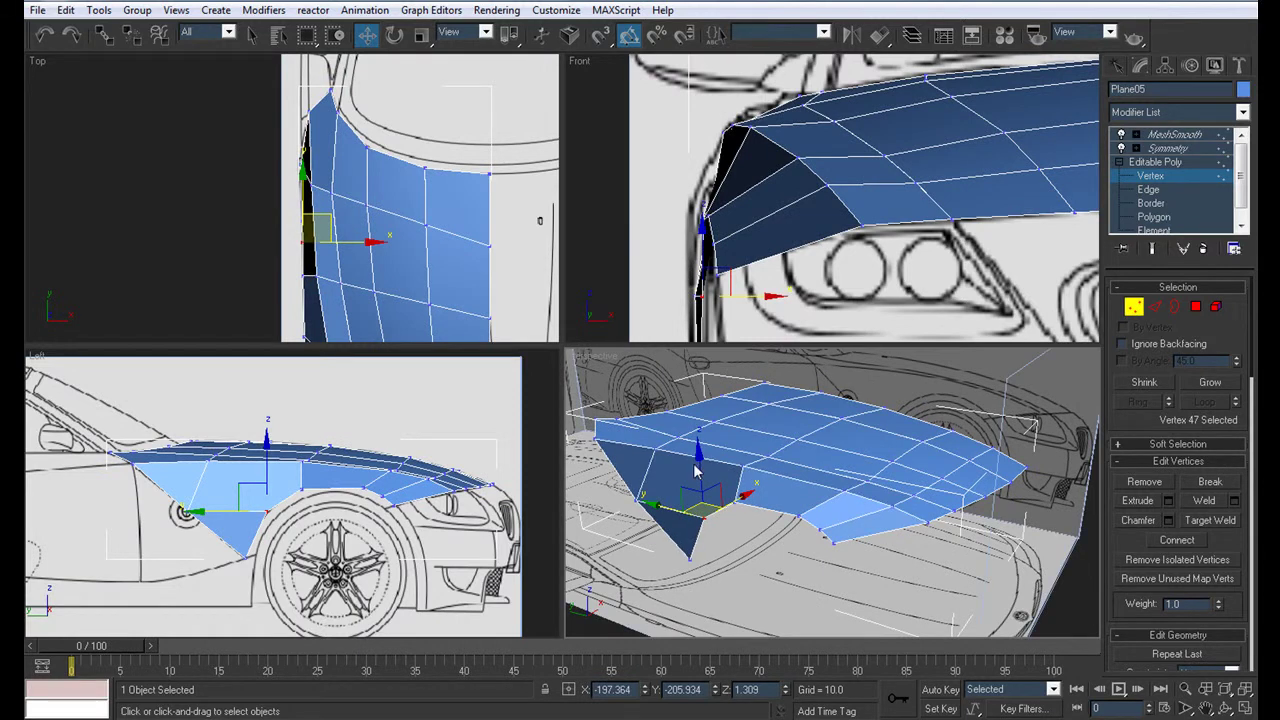
{"action": "scroll", "coordinate": [697, 472], "scroll_direction": "down", "scroll_amount": 5}
{"action": "mouse_move", "coordinate": [697, 472]}
{"action": "middle_mouse_down", "text": "alt"}
{"action": "mouse_move", "coordinate": [830, 473]}
{"action": "mouse_move", "coordinate": [840, 450]}
{"action": "middle_mouse_up", "text": "alt"}
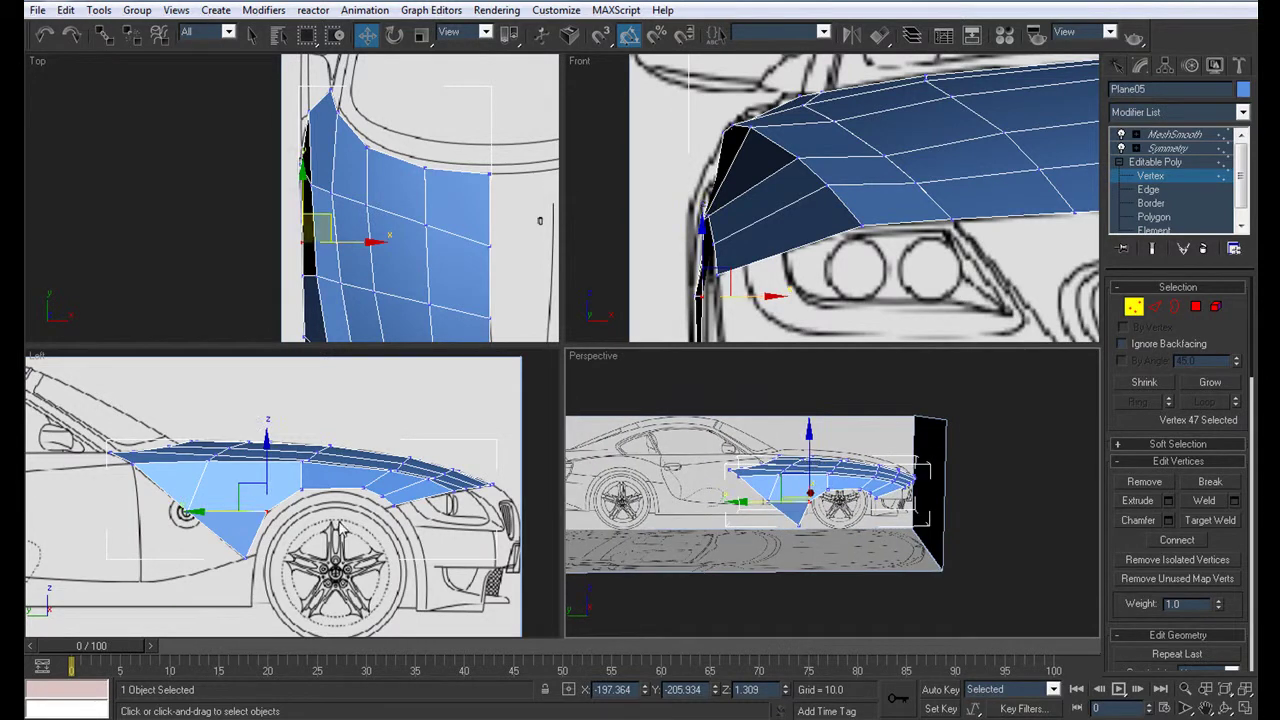
{"action": "scroll", "coordinate": [324, 536], "scroll_direction": "up", "scroll_amount": 2}
{"action": "scroll", "coordinate": [330, 537], "scroll_direction": "up", "scroll_amount": 1}
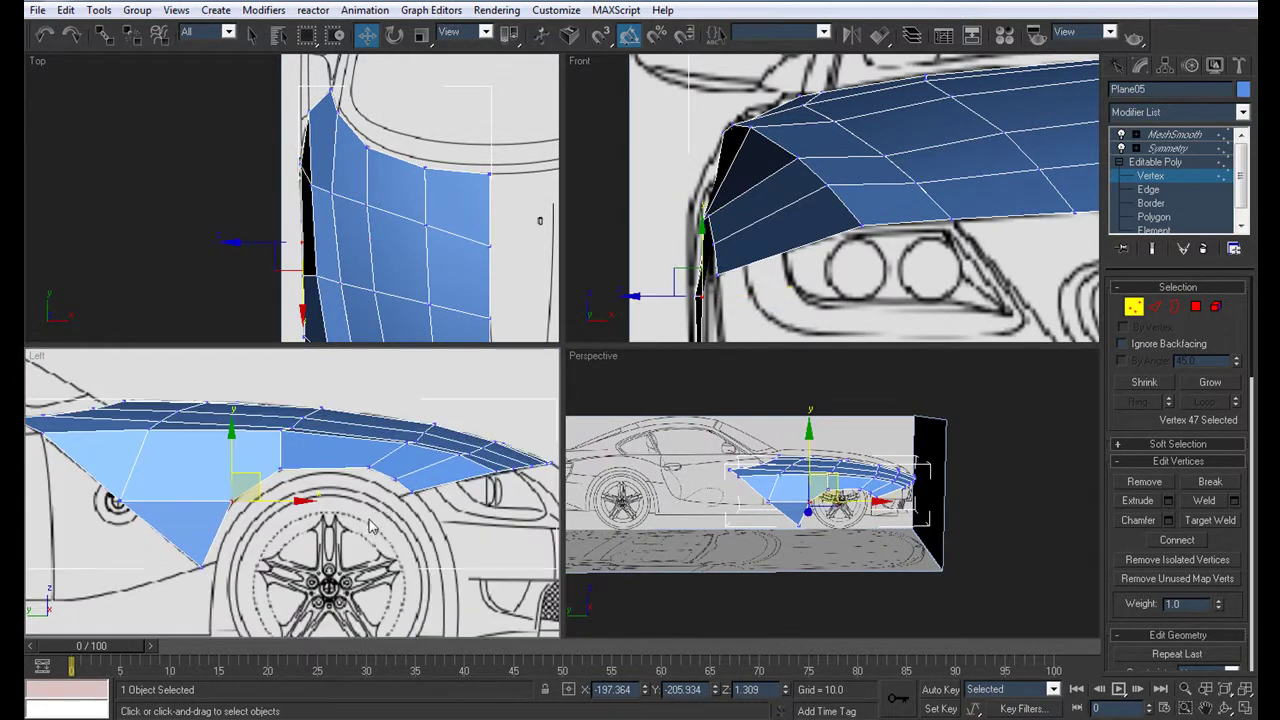
{"action": "scroll", "coordinate": [354, 542], "scroll_direction": "up", "scroll_amount": 1}
{"action": "scroll", "coordinate": [354, 542], "scroll_direction": "up", "scroll_amount": 1}
{"action": "key", "text": "alt+x"}
{"action": "scroll", "coordinate": [379, 515], "scroll_direction": "down", "scroll_amount": 2}
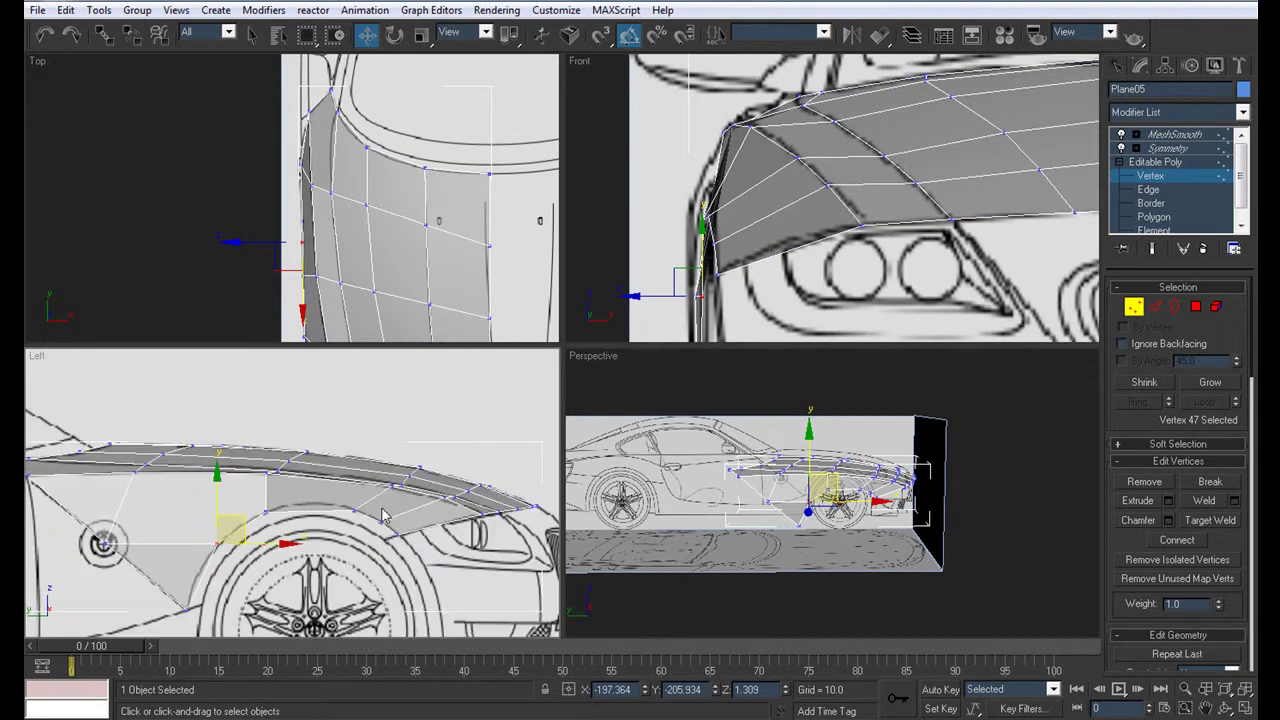
{"action": "scroll", "coordinate": [343, 523], "scroll_direction": "down", "scroll_amount": 2}
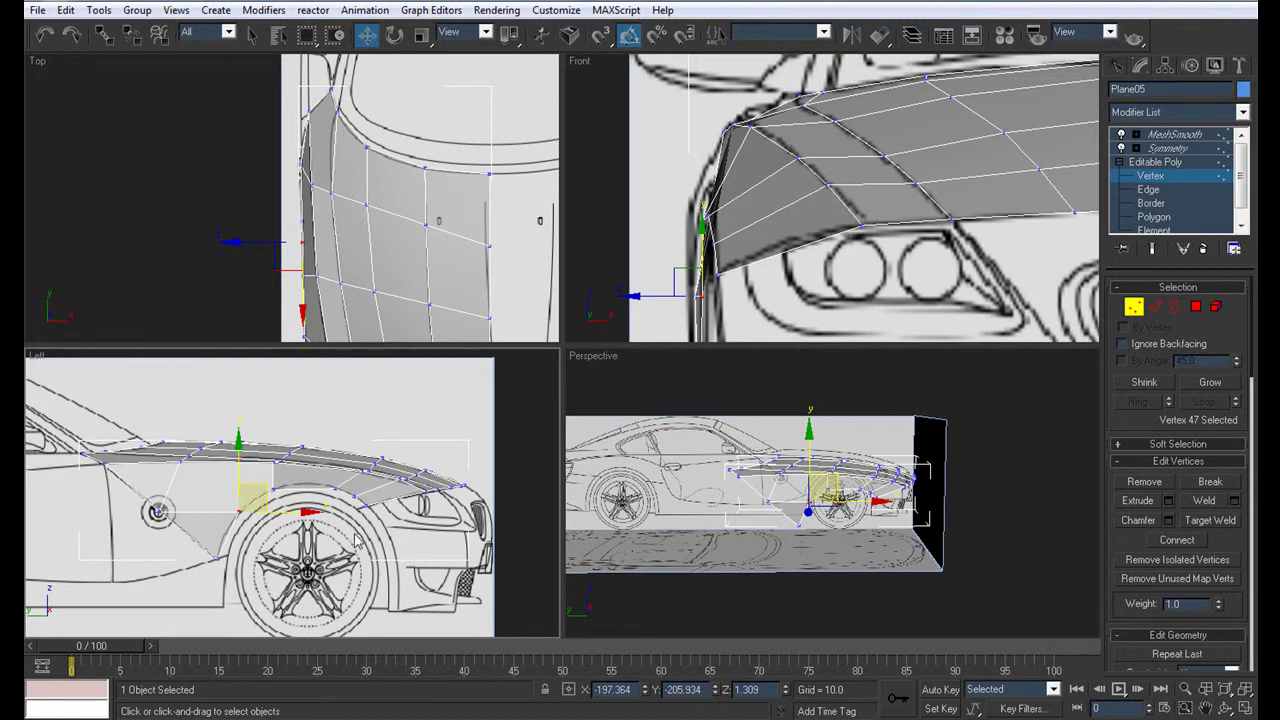
{"action": "scroll", "coordinate": [352, 538], "scroll_direction": "up", "scroll_amount": 2}
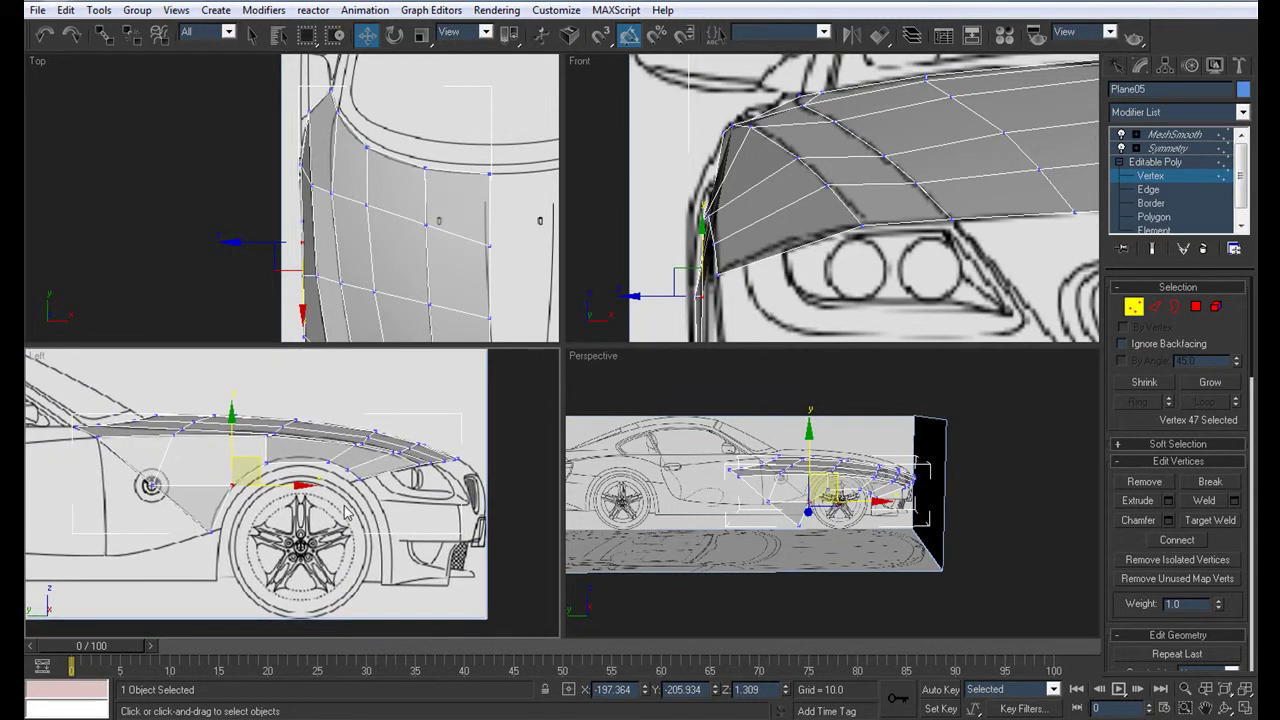
{"action": "mouse_move", "coordinate": [345, 512]}
{"action": "middle_mouse_down"}
{"action": "mouse_move", "coordinate": [430, 476]}
{"action": "mouse_move", "coordinate": [377, 469]}
{"action": "mouse_move", "coordinate": [337, 495]}
{"action": "middle_mouse_up"}
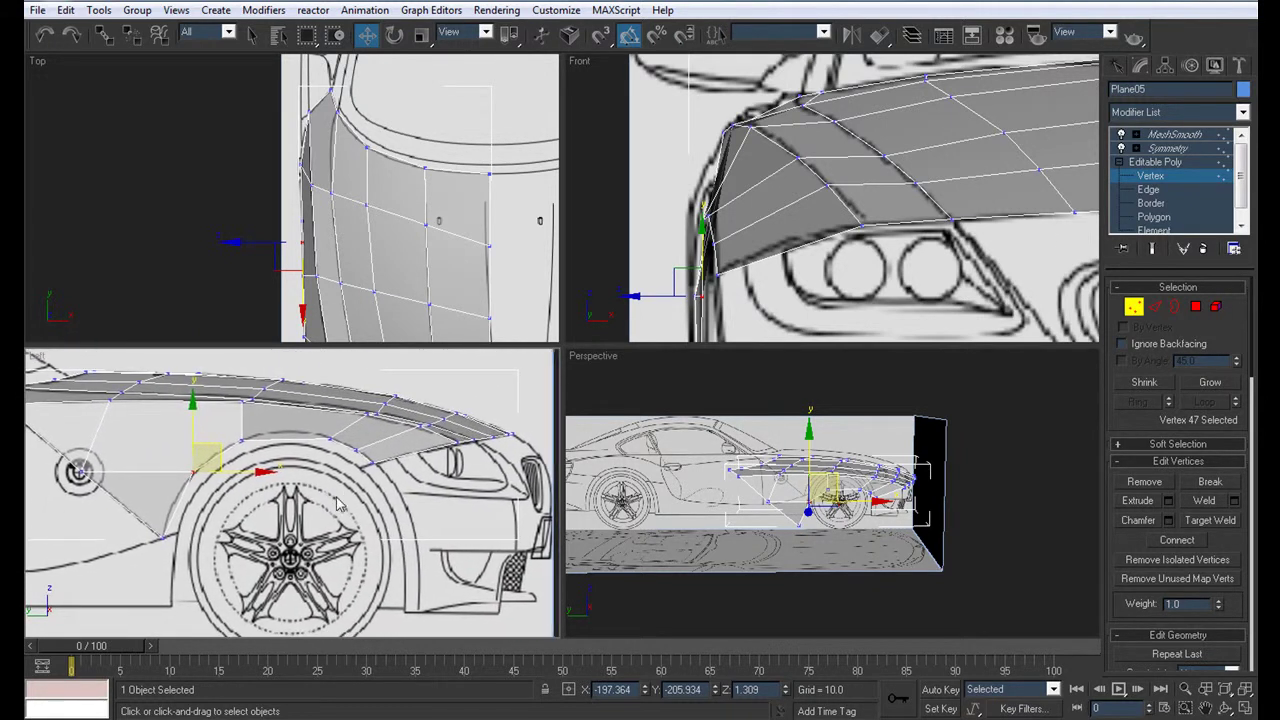
Select the front wheel-arch edges and Shift-drag them downward into a new polygon strip
{"action": "left_click", "coordinate": [1160, 189]}
{"action": "left_click", "coordinate": [192, 480]}
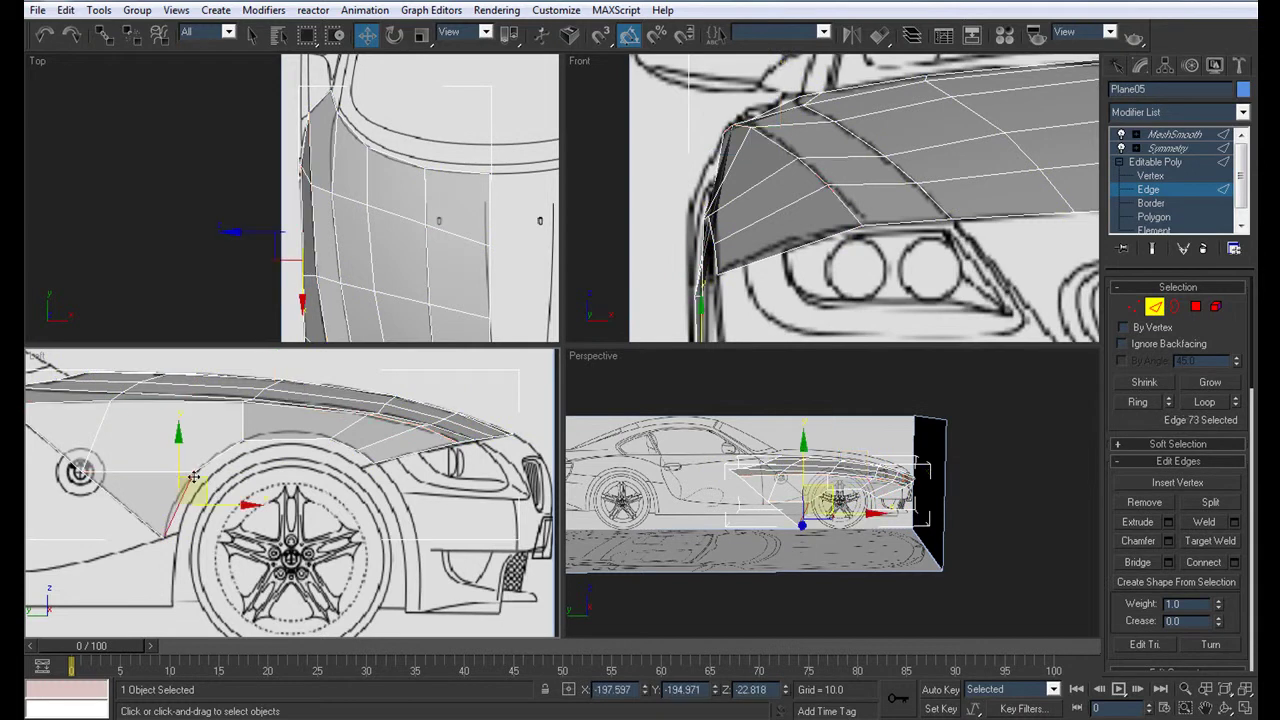
{"action": "left_click", "coordinate": [215, 458], "text": "ctrl"}
{"action": "left_click", "coordinate": [288, 442], "text": "ctrl"}
{"action": "left_click", "coordinate": [345, 440], "text": "ctrl"}
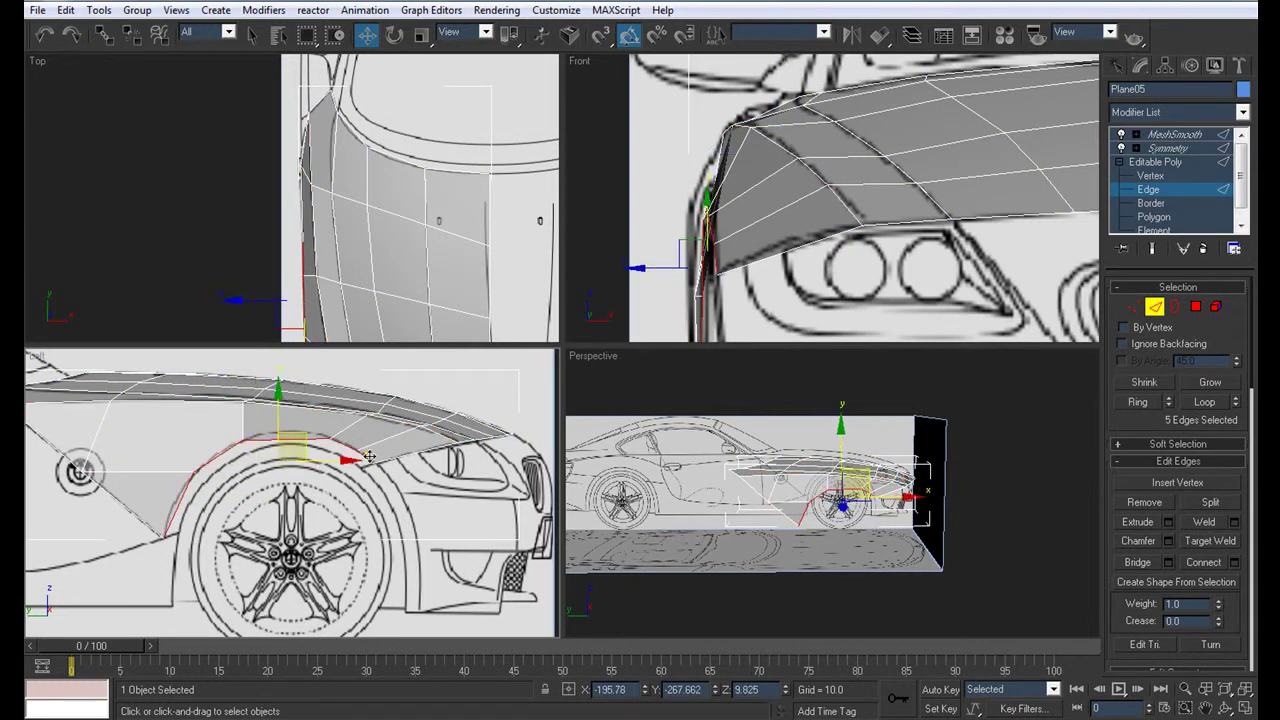
{"action": "scroll", "coordinate": [400, 497], "scroll_direction": "up", "scroll_amount": 2}
{"action": "key", "text": "alt+w"}
{"action": "scroll", "coordinate": [540, 258], "scroll_direction": "up", "scroll_amount": 1}
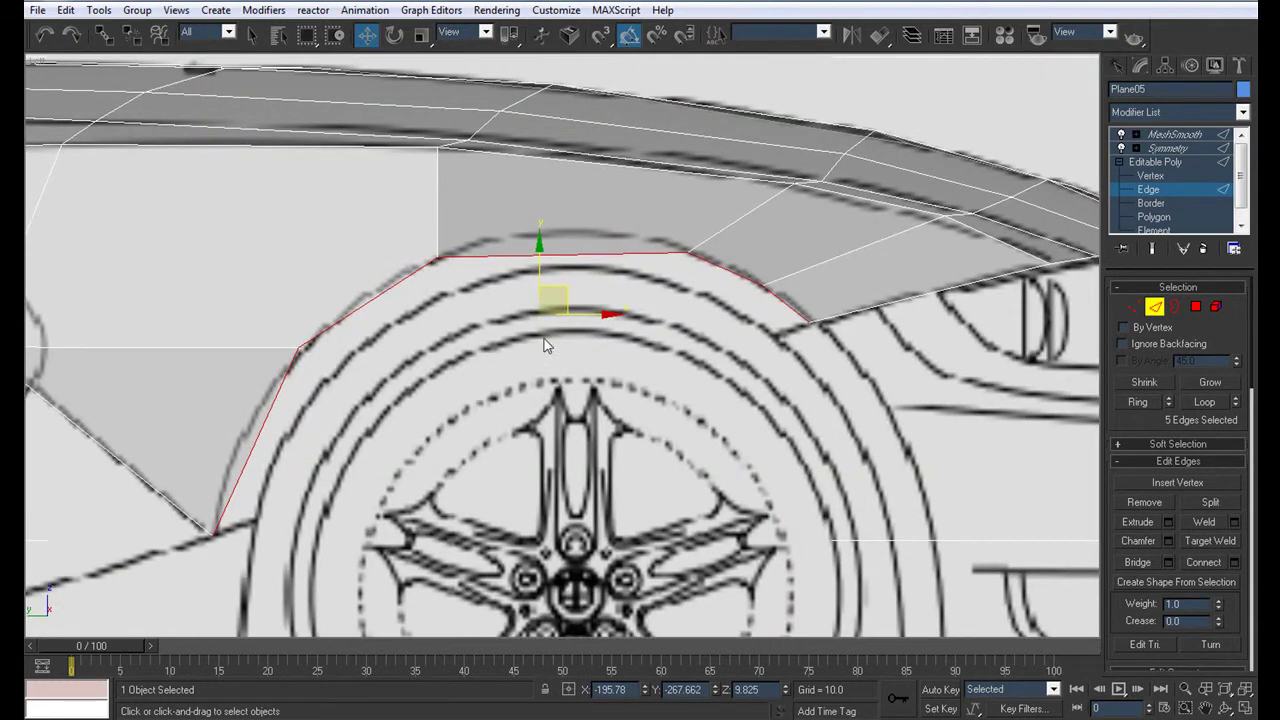
{"action": "left_click_drag", "start_coordinate": [538, 260], "coordinate": [543, 284], "text": "shift"}
Move each vertex of the new strip onto the wheel-arch outline down to its rear corner
{"action": "left_click", "coordinate": [1185, 176]}
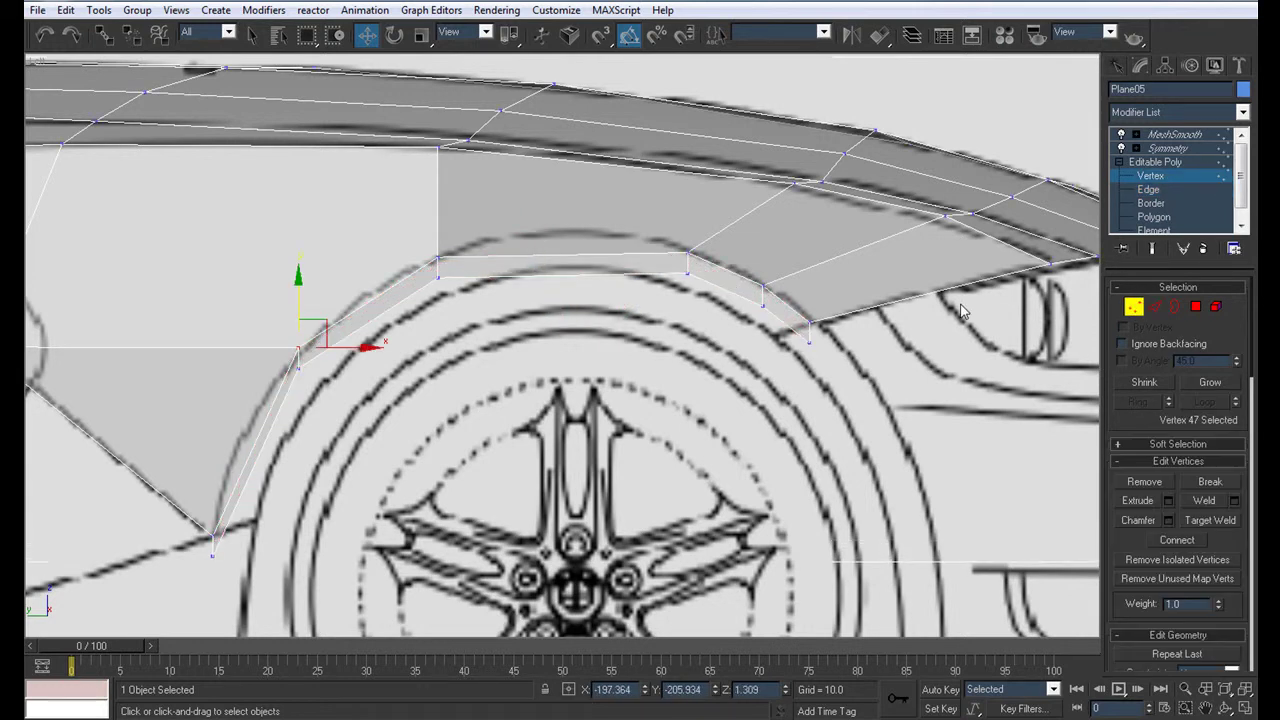
{"action": "left_click", "coordinate": [810, 324]}
{"action": "left_click_drag", "start_coordinate": [822, 330], "coordinate": [802, 315]}
{"action": "left_click", "coordinate": [757, 310]}
{"action": "mouse_move", "coordinate": [787, 280]}
{"action": "left_mouse_down"}
{"action": "mouse_move", "coordinate": [787, 259]}
{"action": "mouse_move", "coordinate": [652, 273]}
{"action": "left_mouse_up"}
{"action": "left_click", "coordinate": [688, 271]}
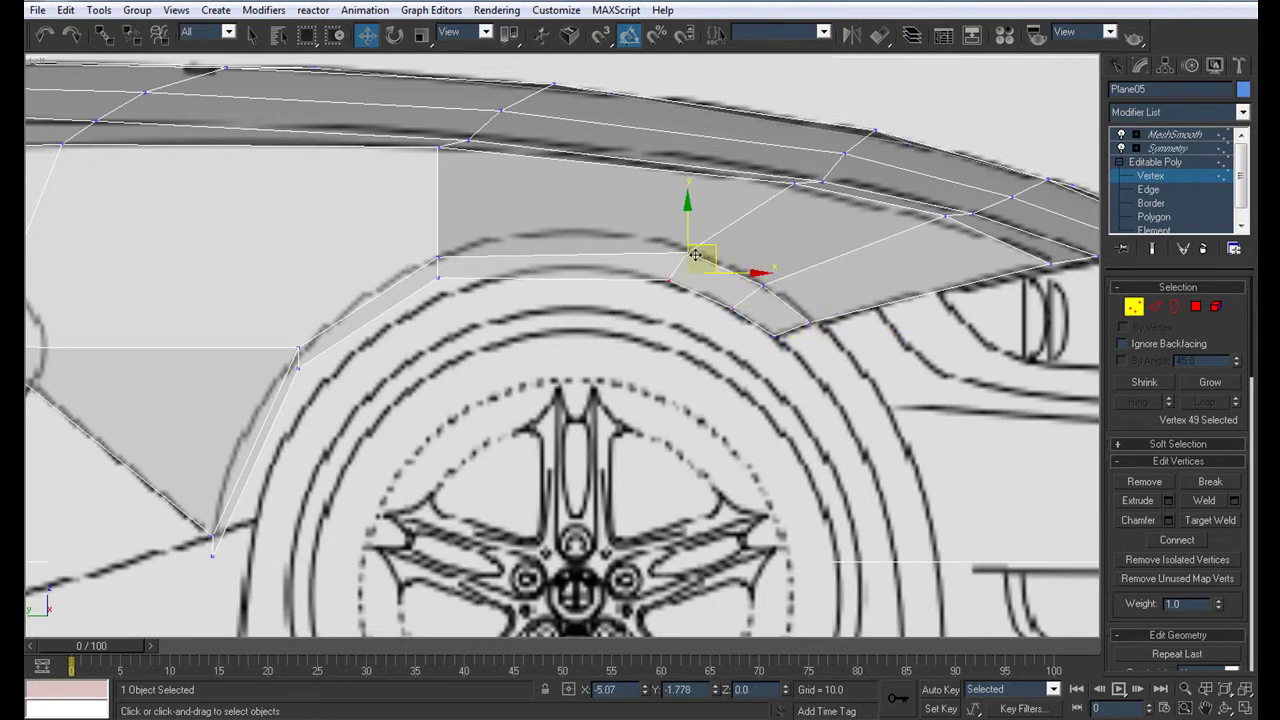
{"action": "left_click", "coordinate": [438, 278]}
{"action": "left_click_drag", "start_coordinate": [460, 265], "coordinate": [475, 277]}
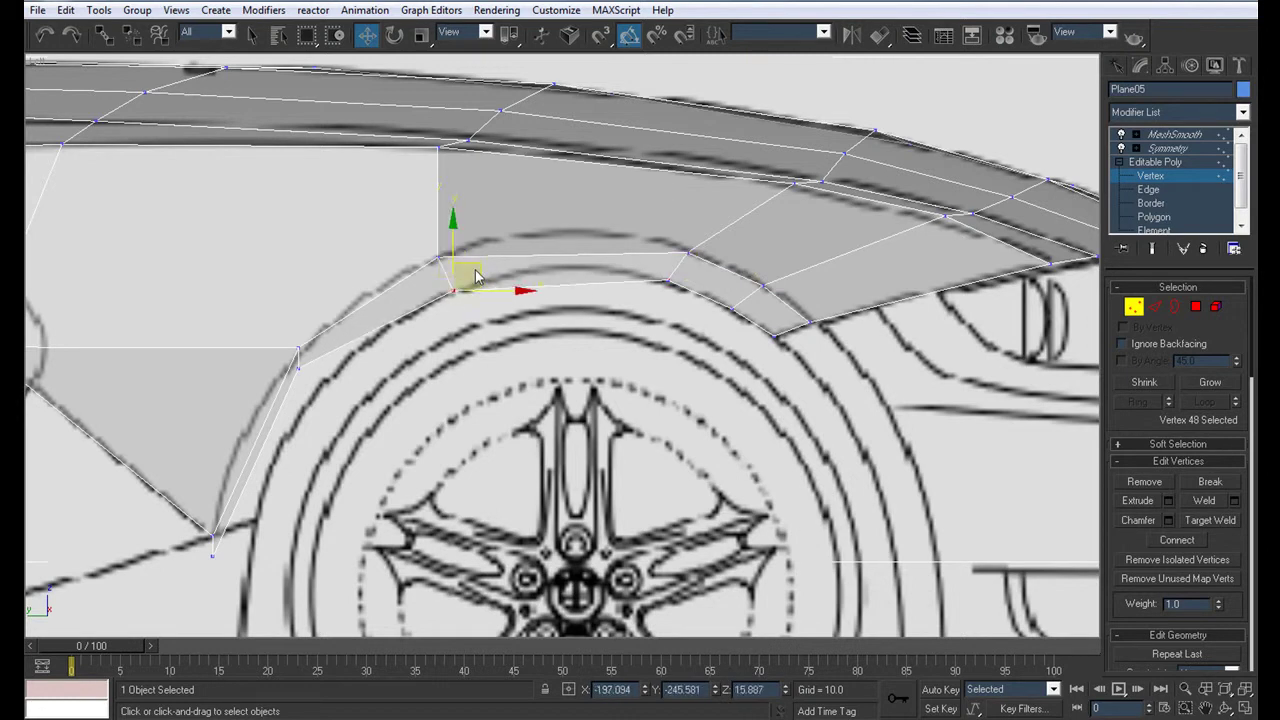
{"action": "left_click", "coordinate": [298, 352]}
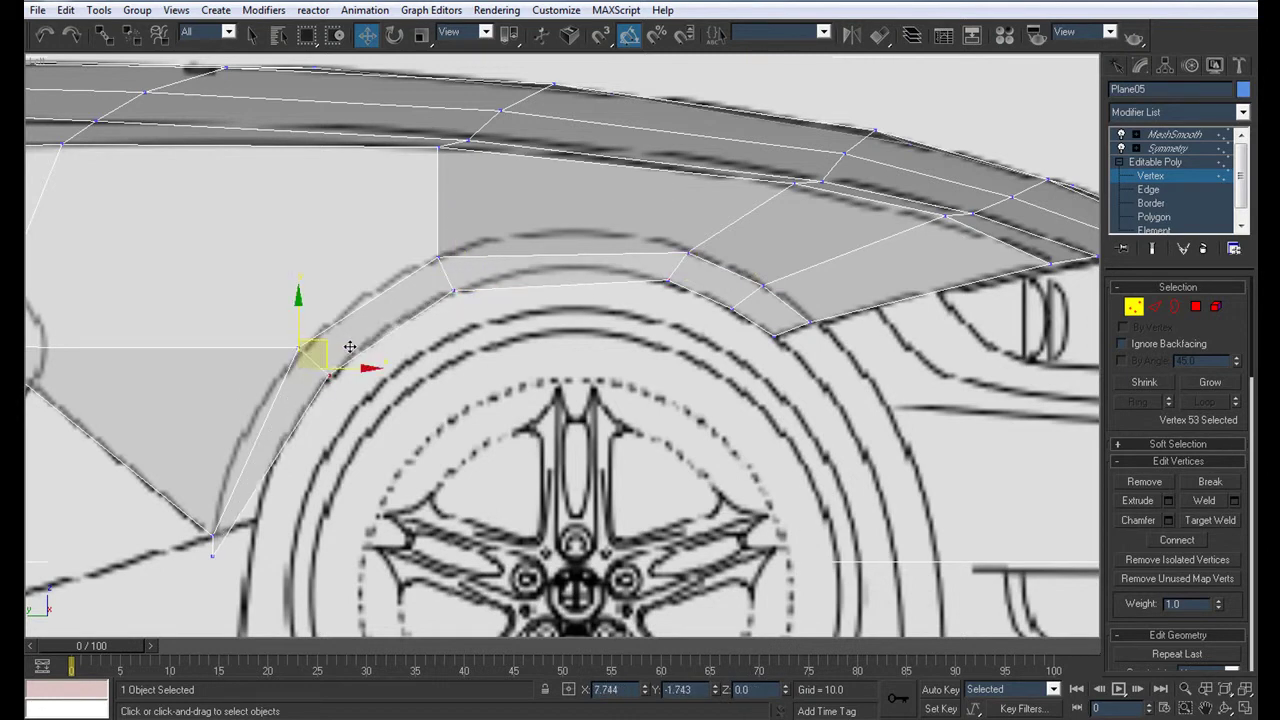
{"action": "left_click_drag", "start_coordinate": [312, 350], "coordinate": [344, 375]}
{"action": "left_click_drag", "start_coordinate": [232, 572], "coordinate": [199, 547]}
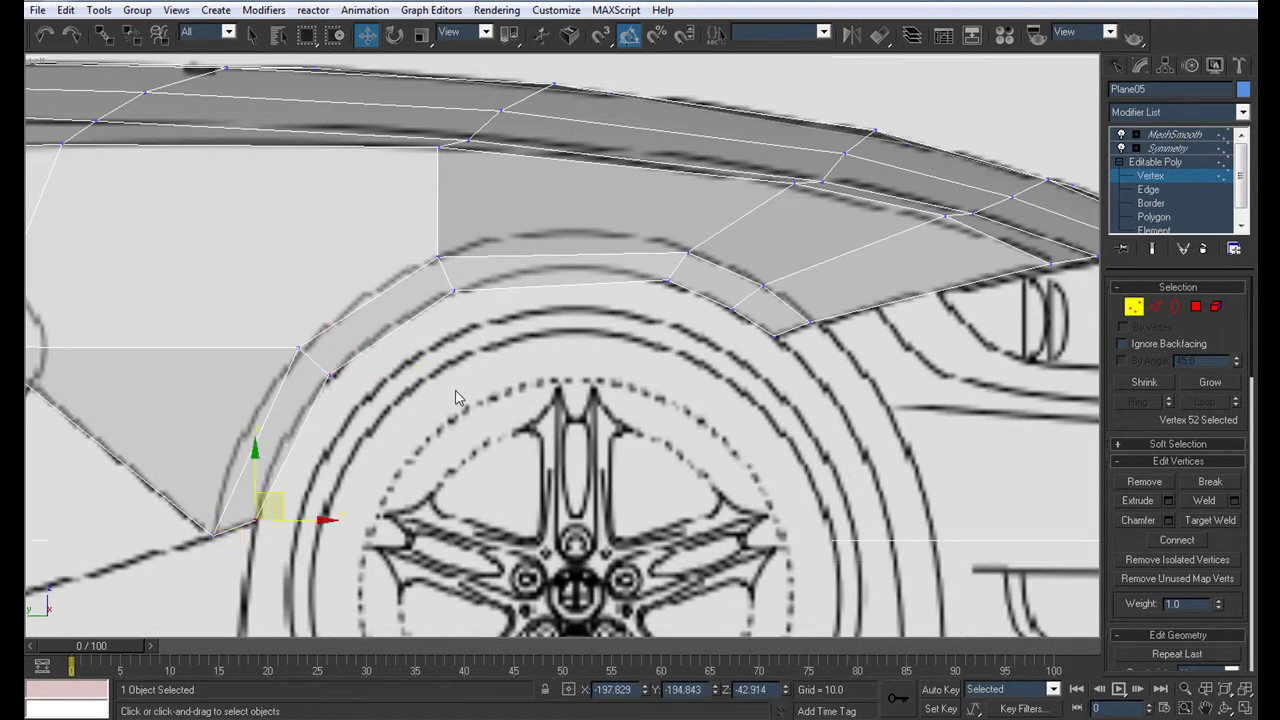
Check the arch fit across the four views, then re-maximize the side view near the badge
{"action": "scroll", "coordinate": [450, 395], "scroll_direction": "down", "scroll_amount": 4}
{"action": "scroll", "coordinate": [368, 473], "scroll_direction": "up", "scroll_amount": 3}
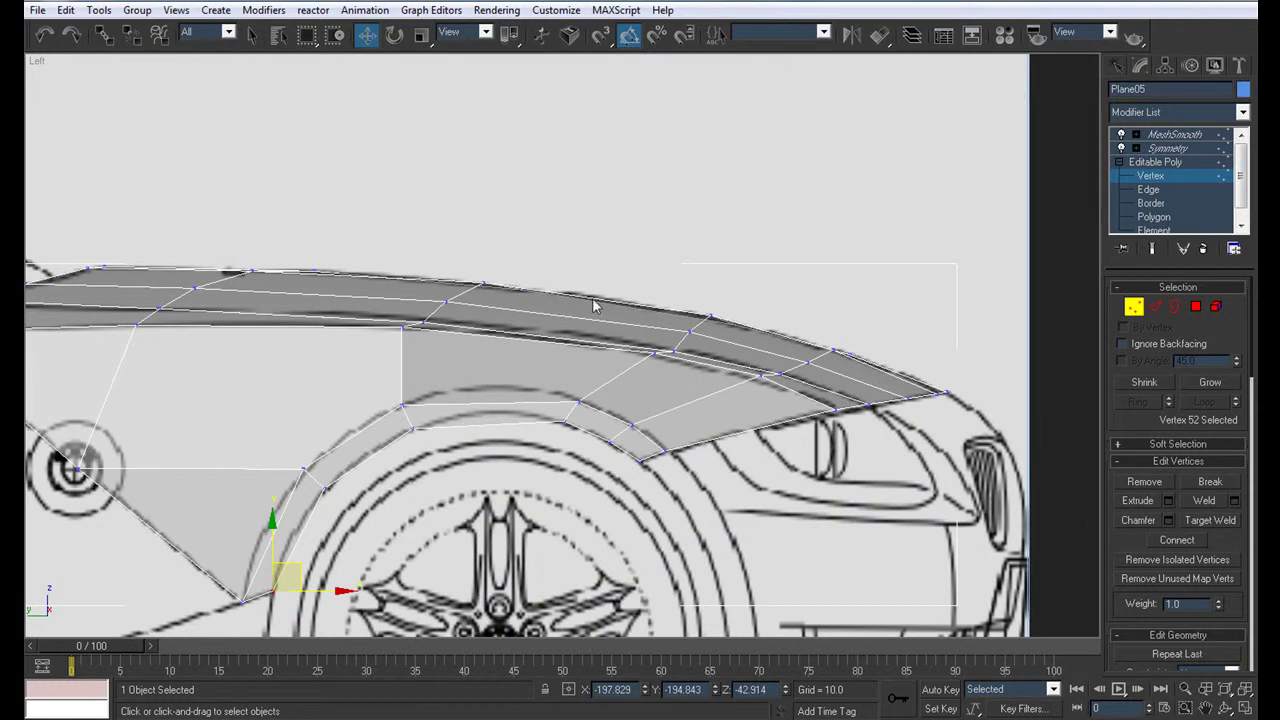
{"action": "scroll", "coordinate": [535, 393], "scroll_direction": "down", "scroll_amount": 3}
{"action": "scroll", "coordinate": [507, 418], "scroll_direction": "up", "scroll_amount": 1}
{"action": "scroll", "coordinate": [507, 418], "scroll_direction": "up", "scroll_amount": 2}
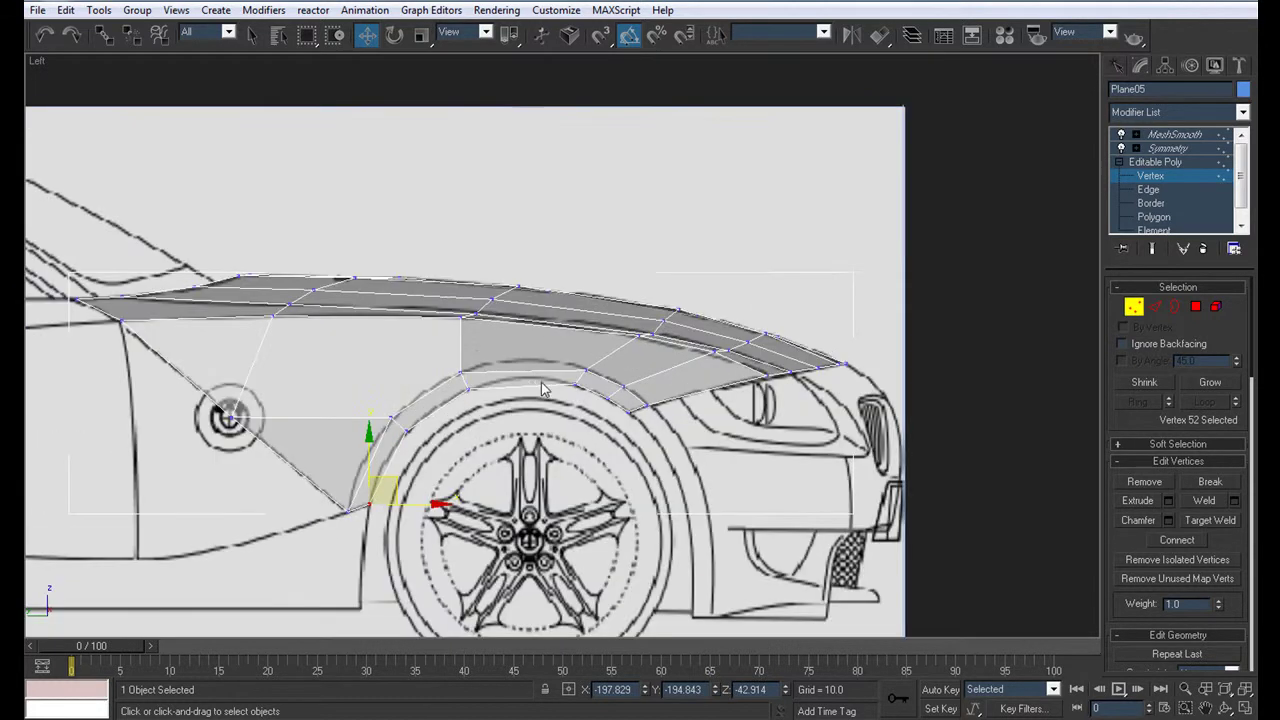
{"action": "key", "text": "alt+w"}
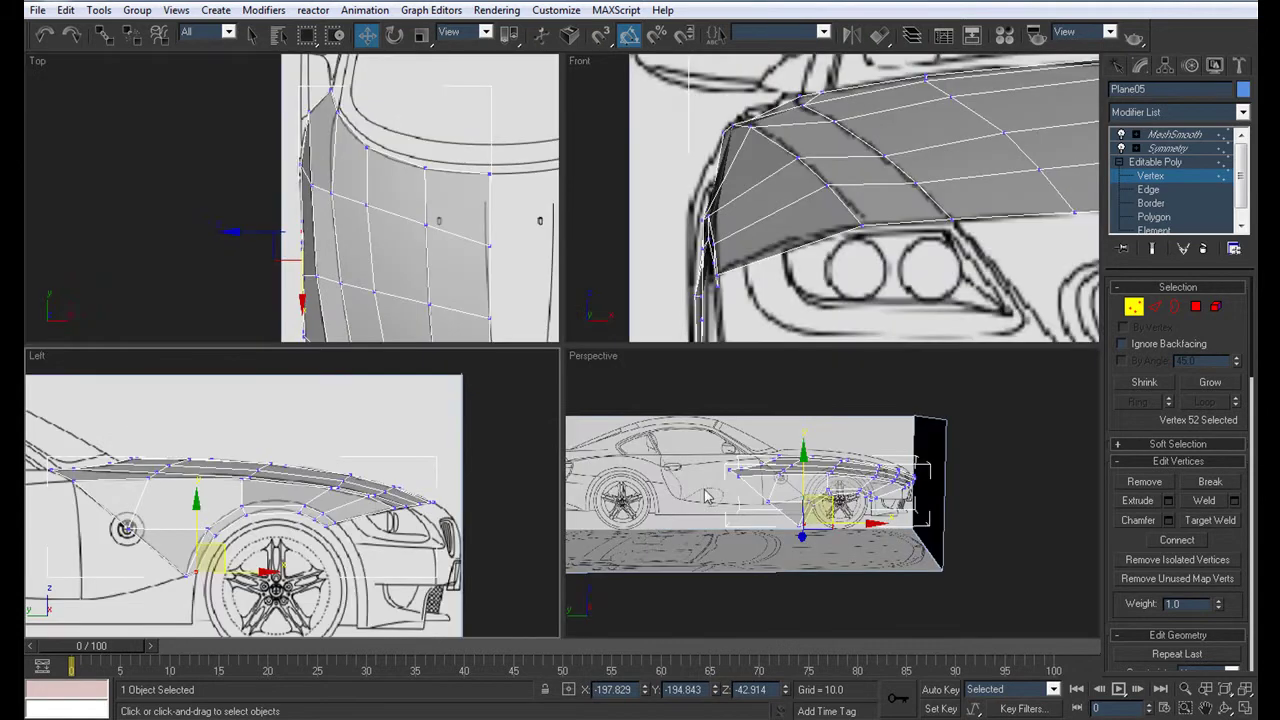
{"action": "mouse_move", "coordinate": [806, 501]}
{"action": "middle_mouse_down", "text": "alt"}
{"action": "mouse_move", "coordinate": [697, 535]}
{"action": "mouse_move", "coordinate": [787, 530]}
{"action": "middle_mouse_up", "text": "alt"}
{"action": "scroll", "coordinate": [787, 530], "scroll_direction": "up", "scroll_amount": 2}
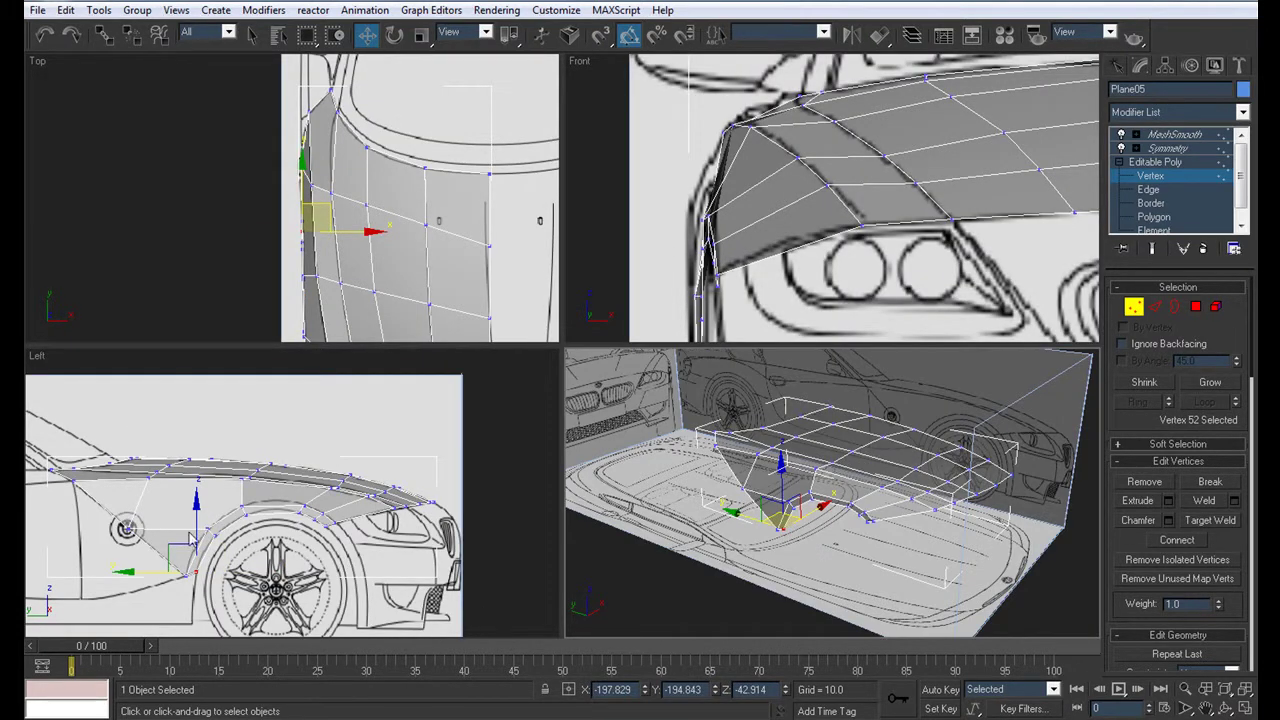
{"action": "scroll", "coordinate": [226, 537], "scroll_direction": "up", "scroll_amount": 2}
{"action": "middle_click_drag", "start_coordinate": [226, 537], "coordinate": [305, 498]}
{"action": "key", "text": "alt+w"}
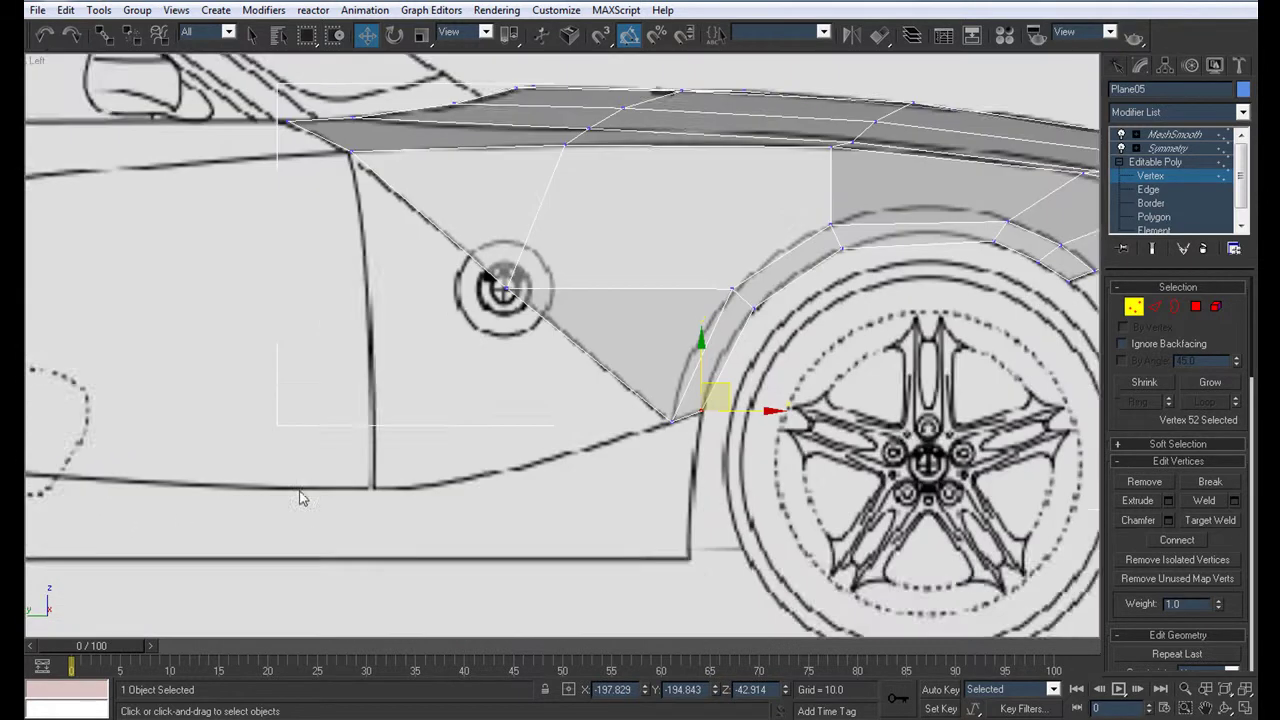
{"action": "middle_click_drag", "start_coordinate": [563, 457], "coordinate": [553, 523]}
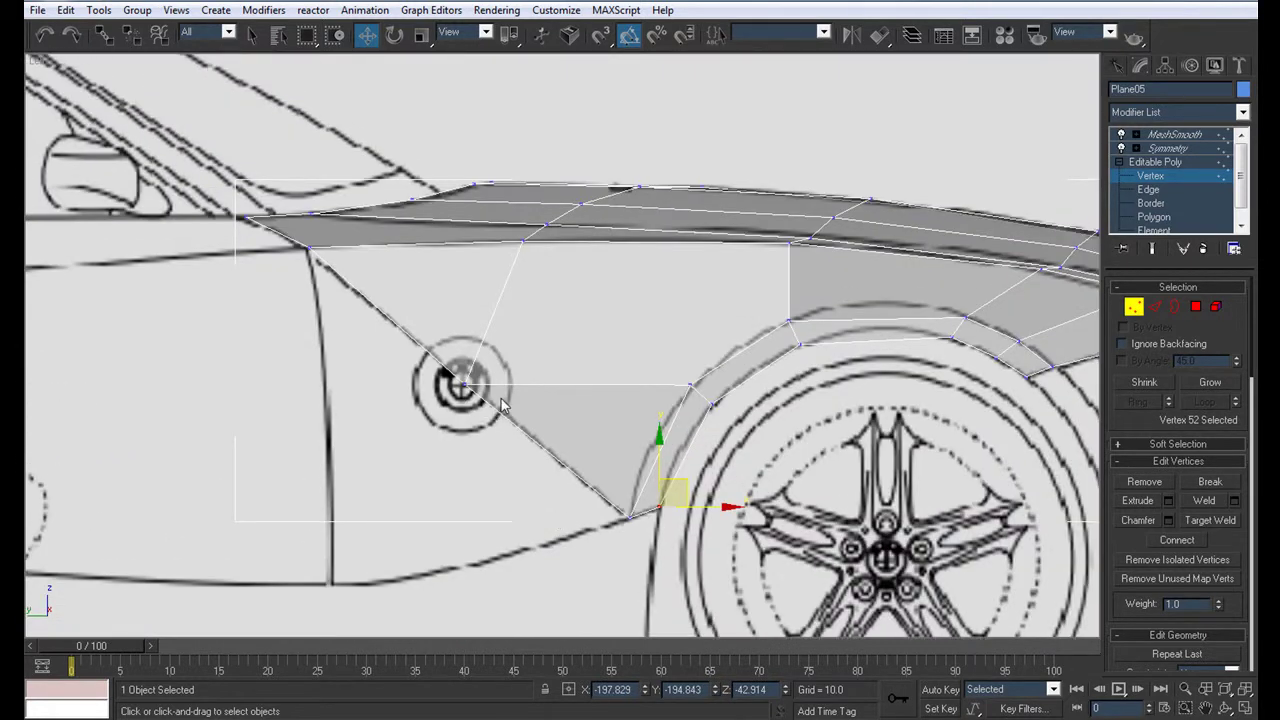
{"action": "key", "text": "q"}
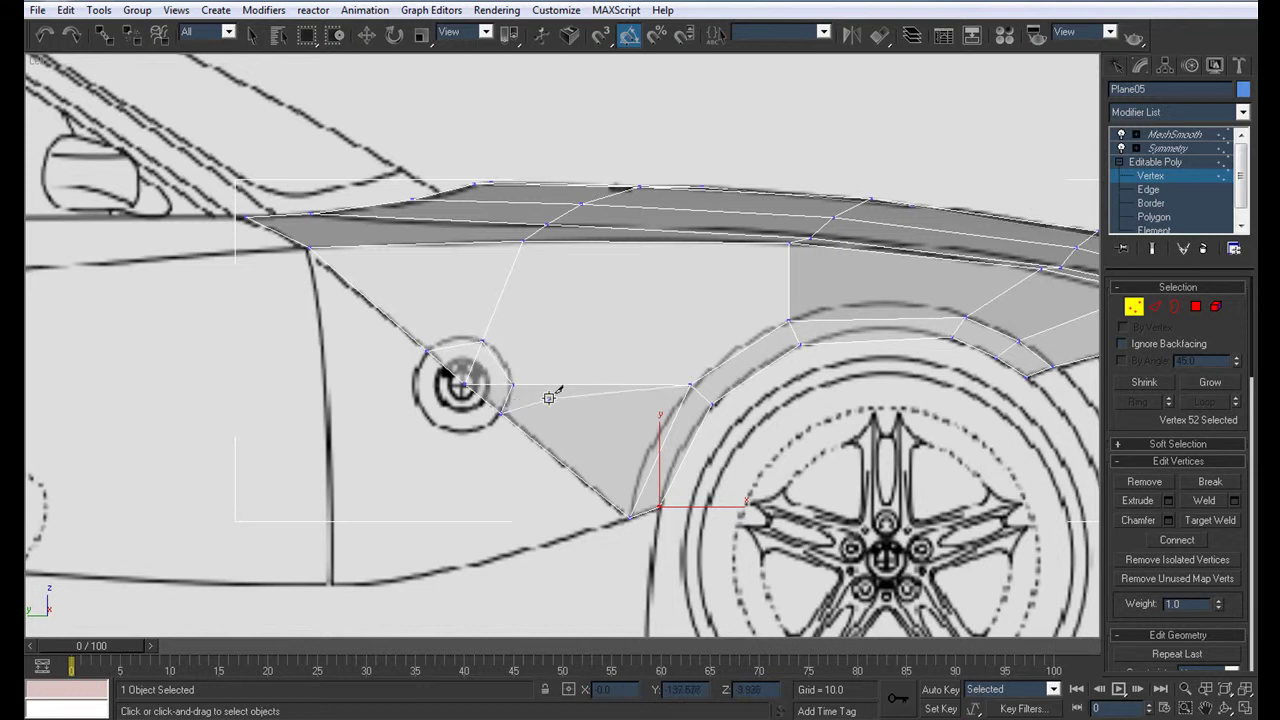
{"action": "left_click", "coordinate": [1152, 218]}
{"action": "key", "text": "w"}
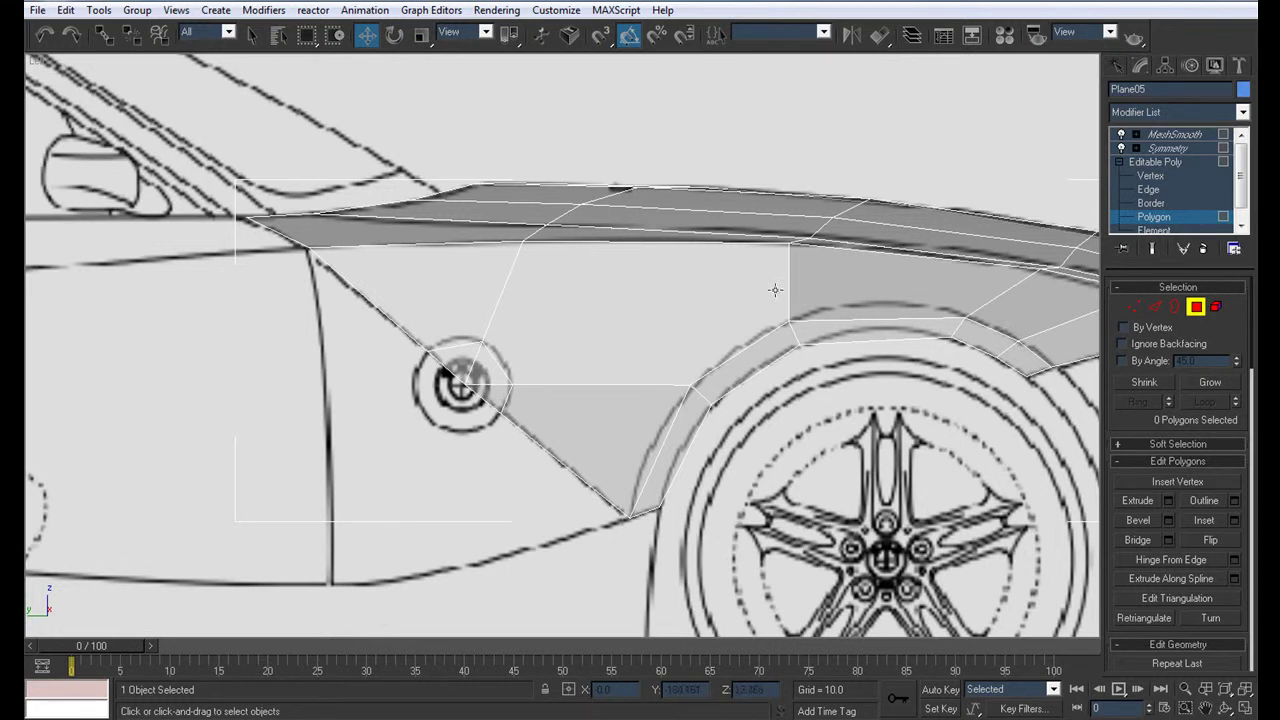
Select the three diagonal edges below the badge and clone them downward into a new strip
{"action": "key", "text": "2"}
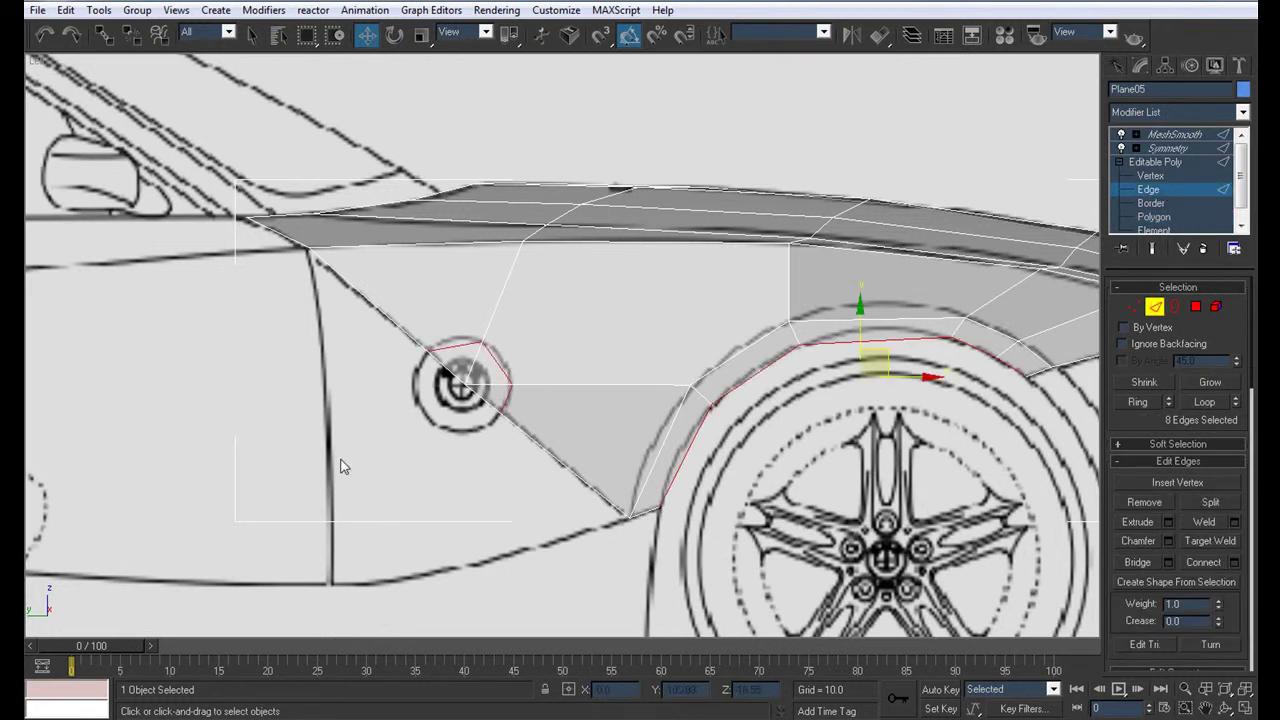
{"action": "left_click", "coordinate": [521, 430]}
{"action": "left_click", "coordinate": [488, 396], "text": "ctrl"}
{"action": "left_click", "coordinate": [400, 326], "text": "ctrl"}
{"action": "left_click_drag", "start_coordinate": [463, 335], "coordinate": [463, 403], "text": "shift"}
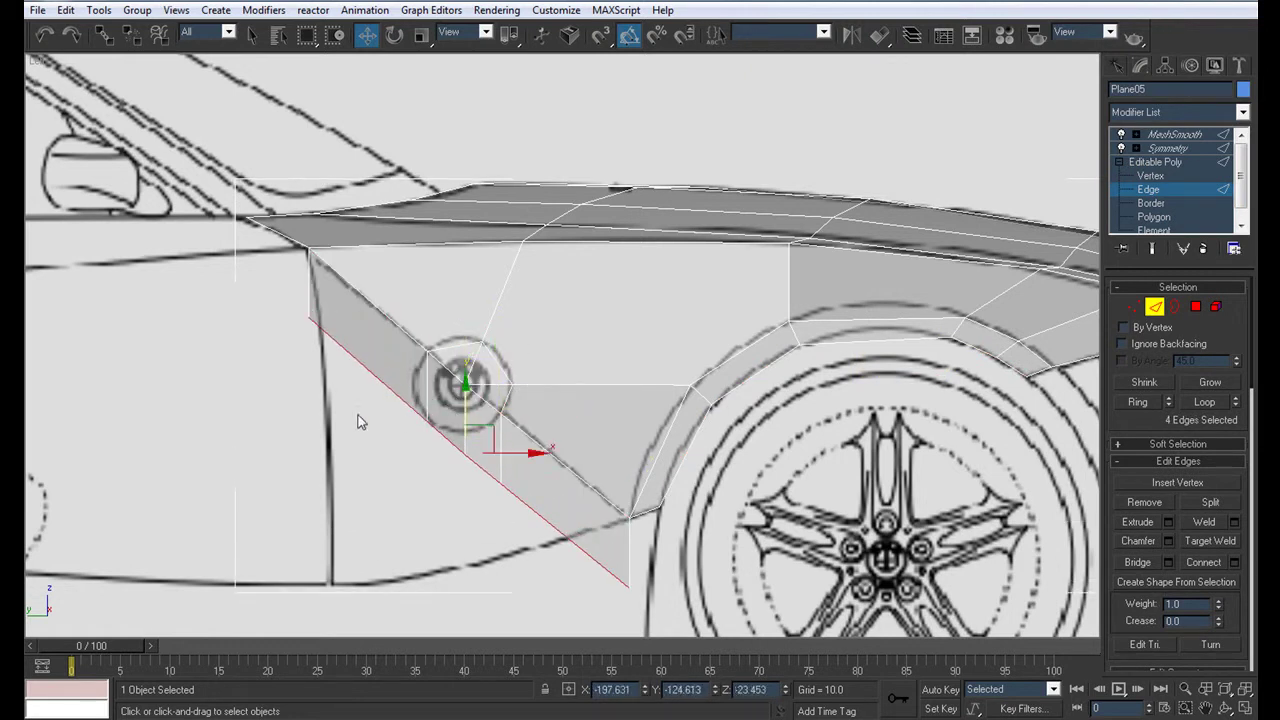
Move the strip's bottom vertex onto the lower body line and target-weld the upper-left vertex onto that corner
{"action": "left_click", "coordinate": [1183, 176]}
{"action": "left_click", "coordinate": [660, 507]}
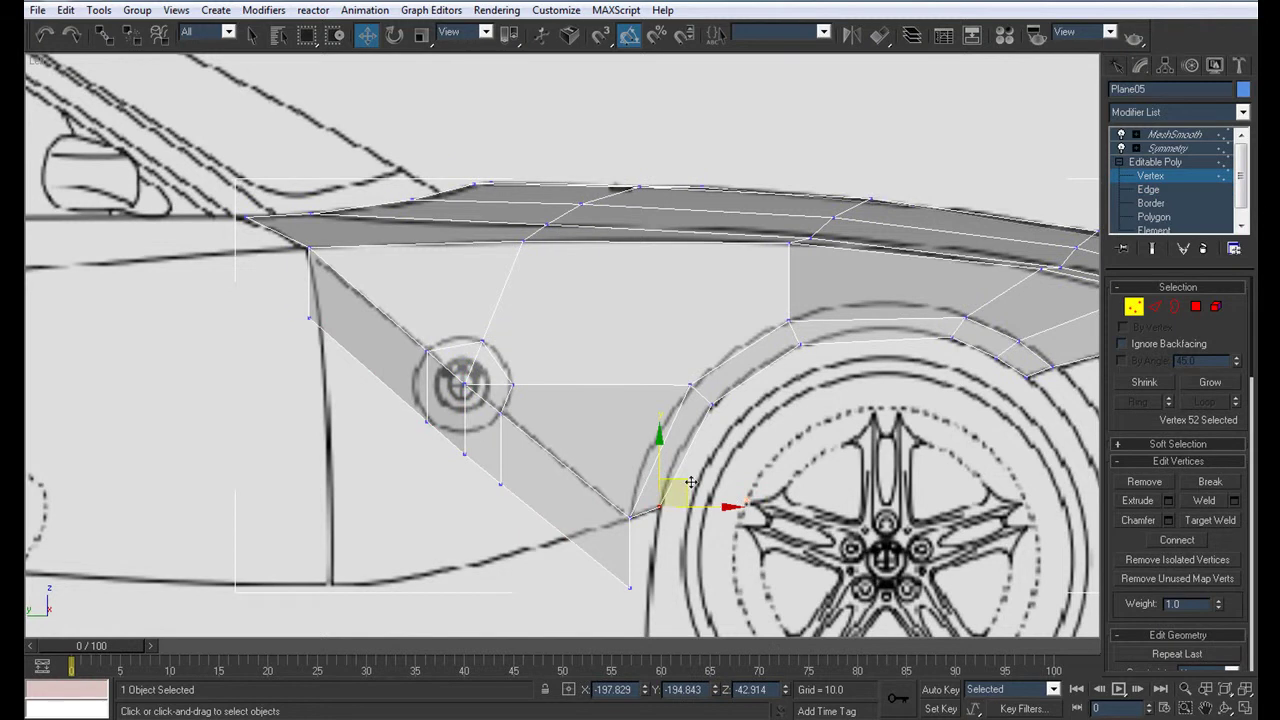
{"action": "key", "text": "ctrl+w"}
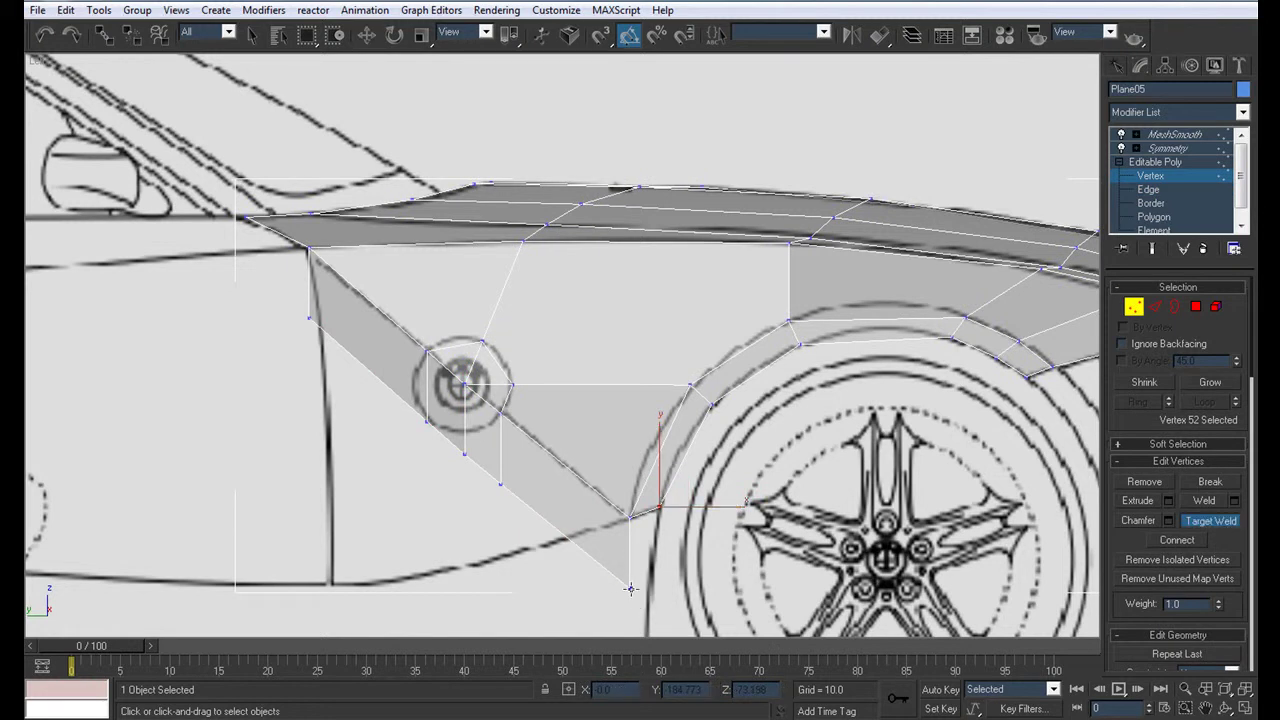
{"action": "right_click", "coordinate": [629, 588]}
{"action": "key", "text": "w"}
{"action": "left_click", "coordinate": [629, 588]}
{"action": "left_click_drag", "start_coordinate": [645, 588], "coordinate": [352, 563]}
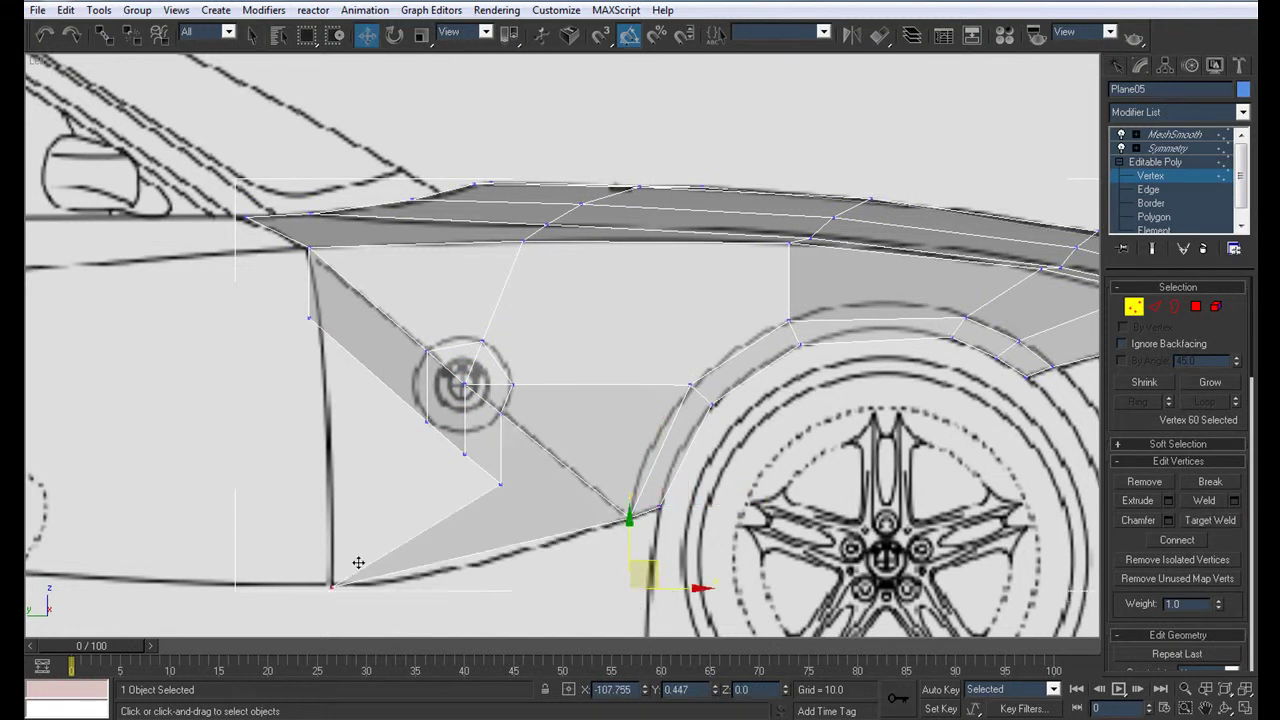
{"action": "key", "text": "ctrl+w"}
{"action": "left_click", "coordinate": [308, 317]}
{"action": "left_click", "coordinate": [334, 584]}
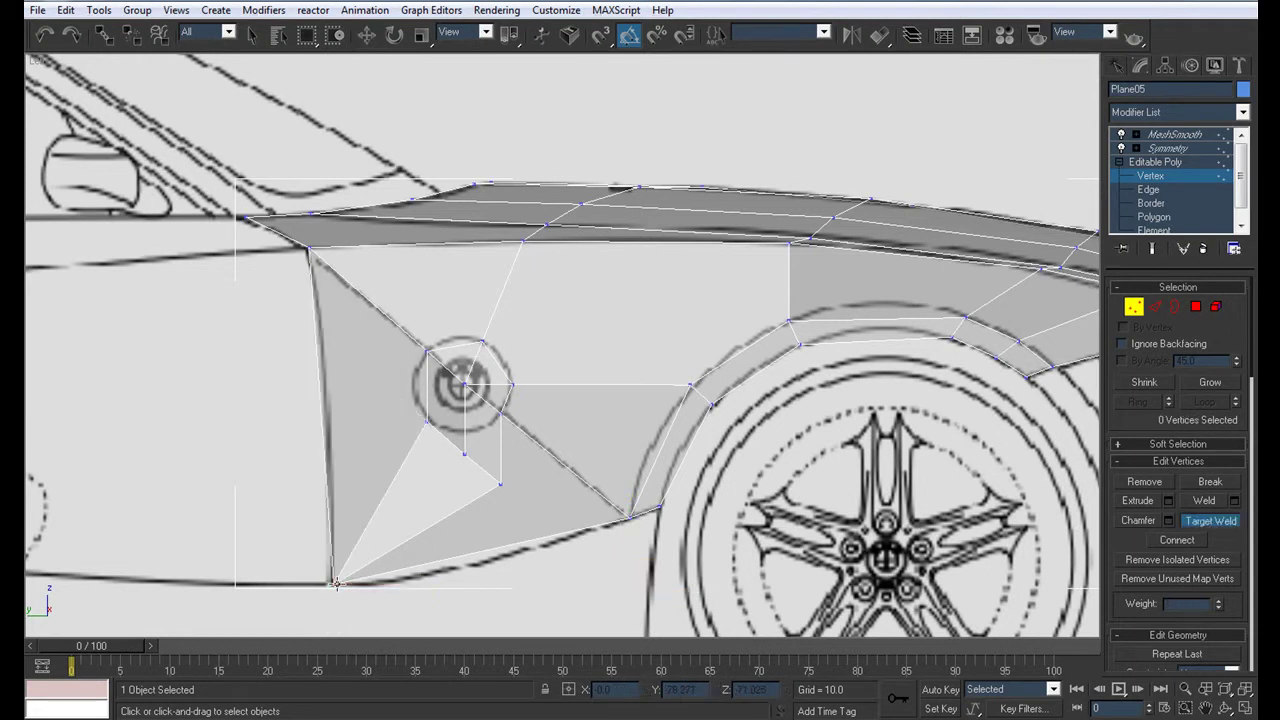
{"action": "right_click", "coordinate": [443, 432]}
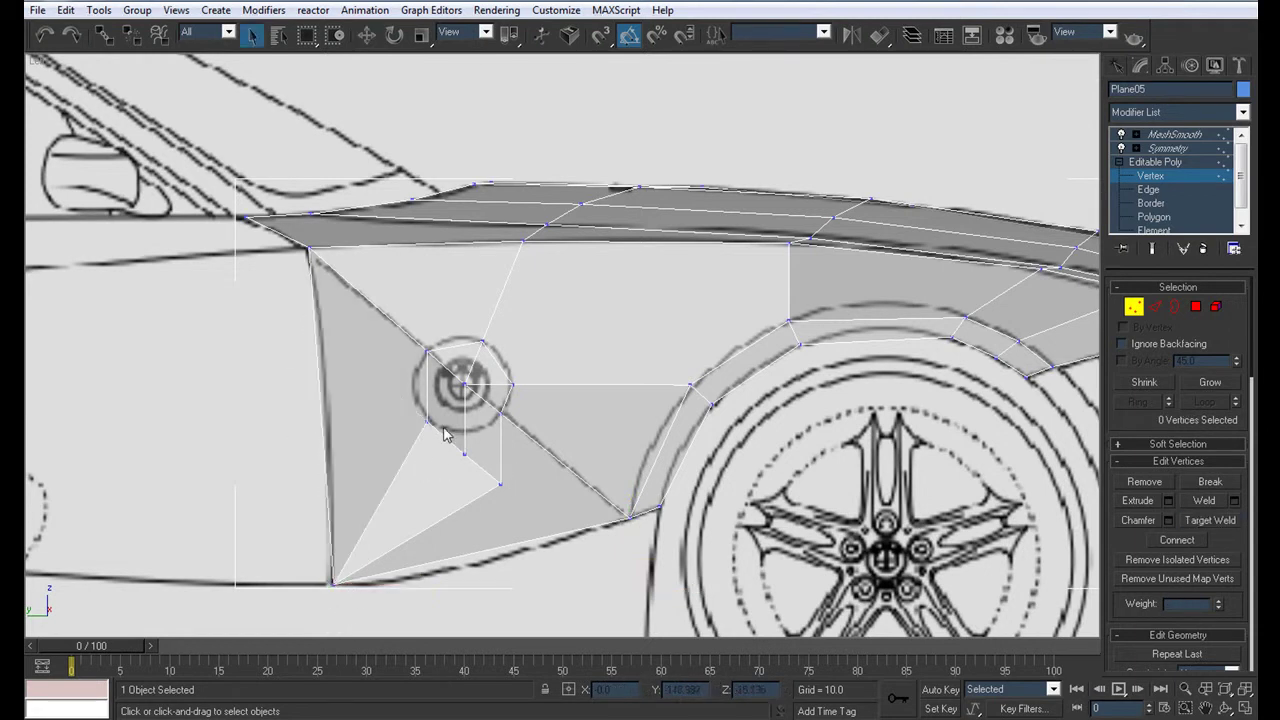
Pull the vertices below the badge up onto the badge's lower outline
{"action": "left_click", "coordinate": [430, 421]}
{"action": "key", "text": "w"}
{"action": "left_click_drag", "start_coordinate": [453, 397], "coordinate": [453, 327]}
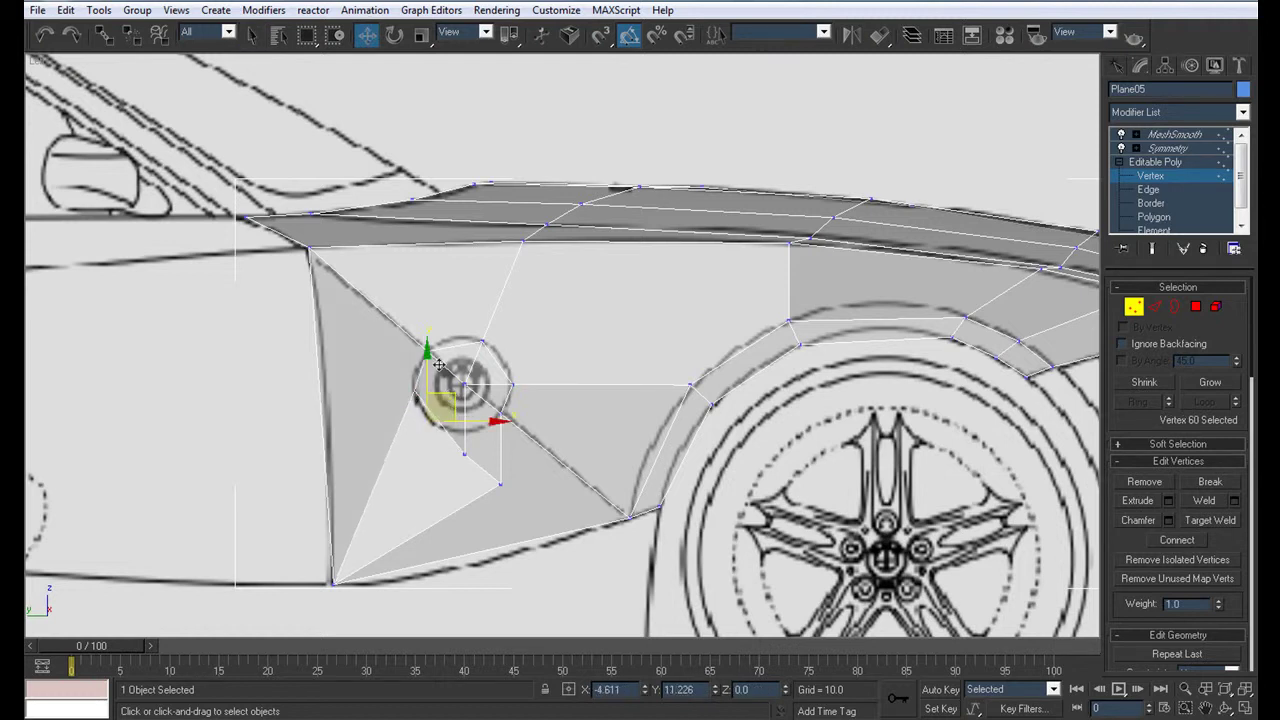
{"action": "left_click", "coordinate": [464, 453]}
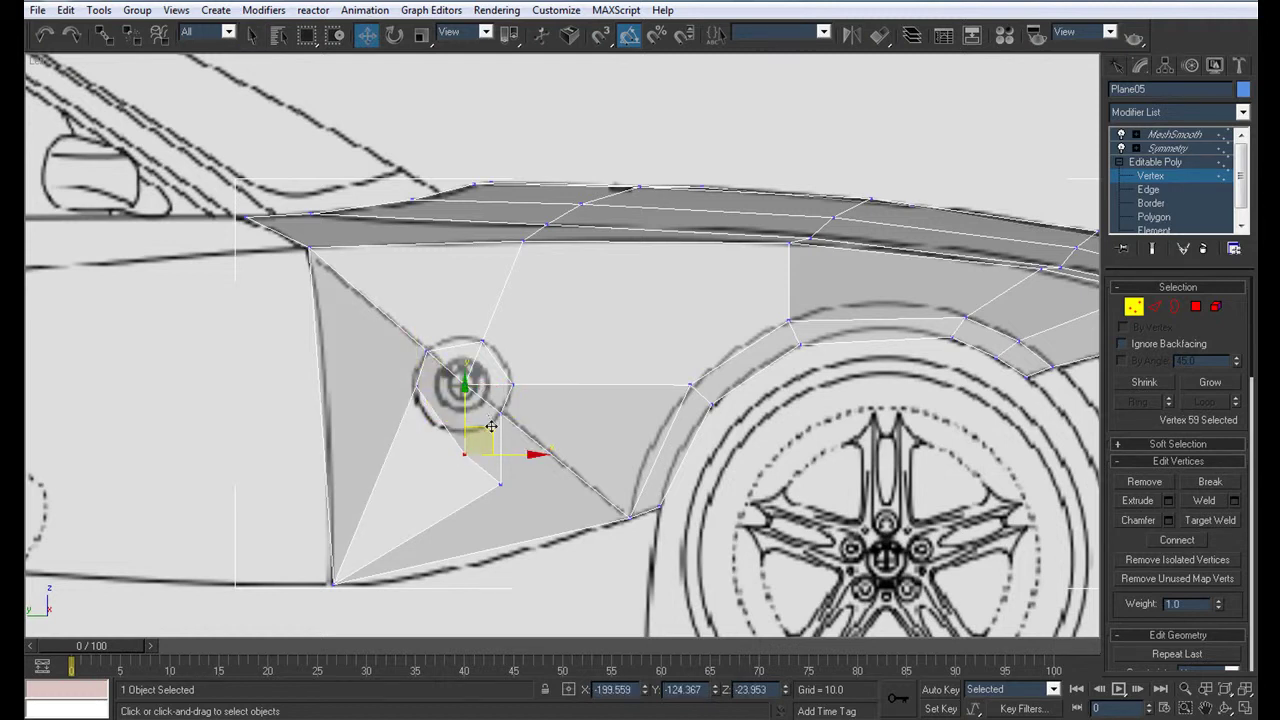
{"action": "left_click_drag", "start_coordinate": [491, 426], "coordinate": [463, 396]}
{"action": "left_click", "coordinate": [500, 486]}
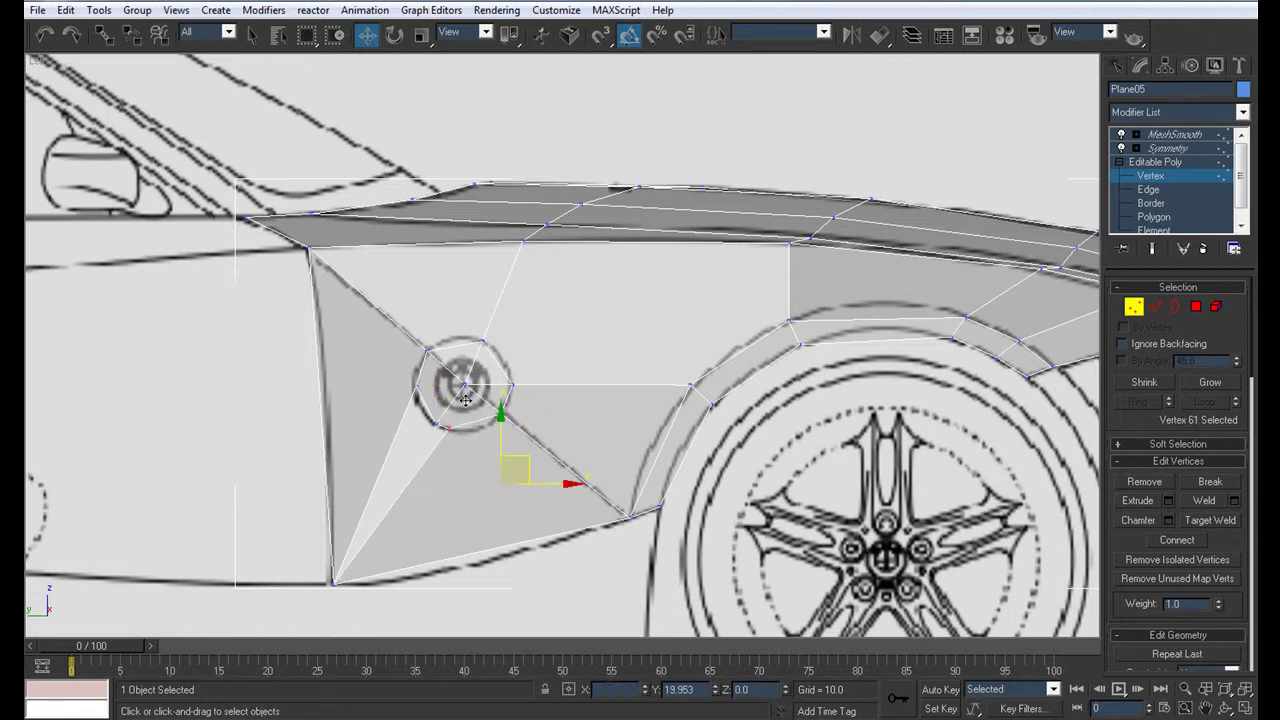
{"action": "left_click_drag", "start_coordinate": [464, 400], "coordinate": [488, 405]}
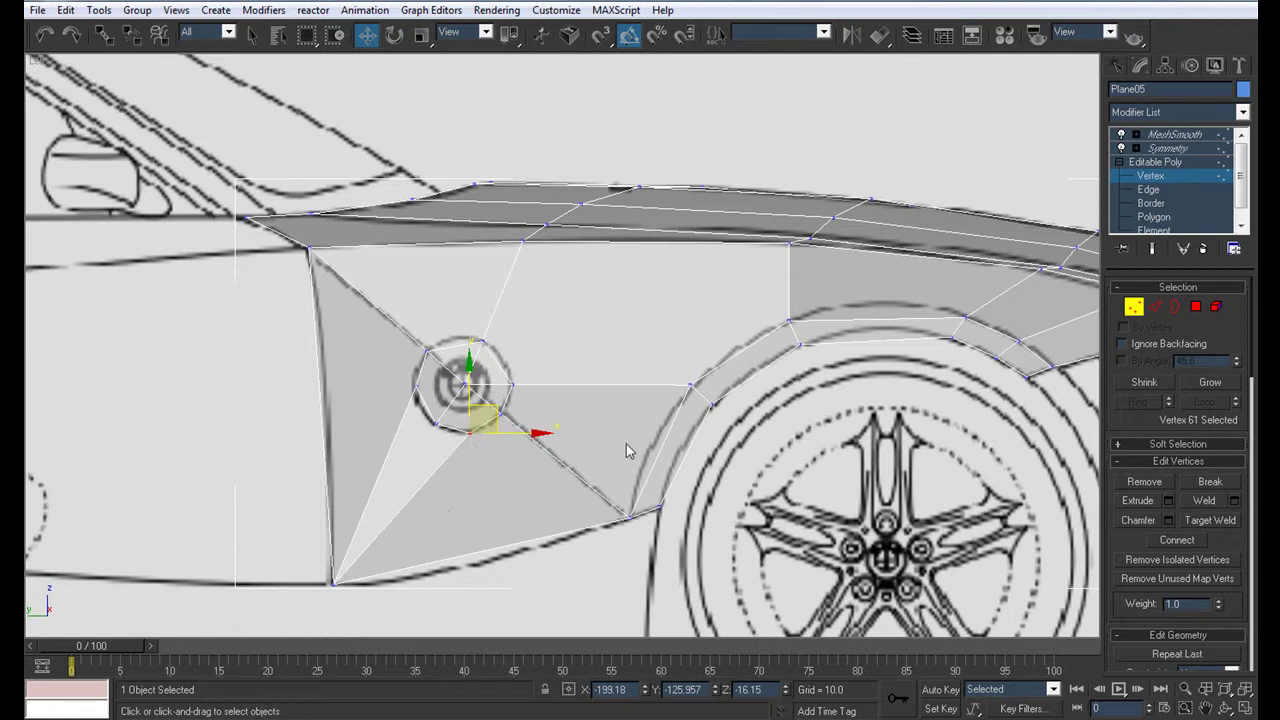
Cut an edge from below the badge to the lower body edge, then insert a vertex and weld it to the badge ring
{"action": "key", "text": "alt+c"}
{"action": "left_click", "coordinate": [468, 432]}
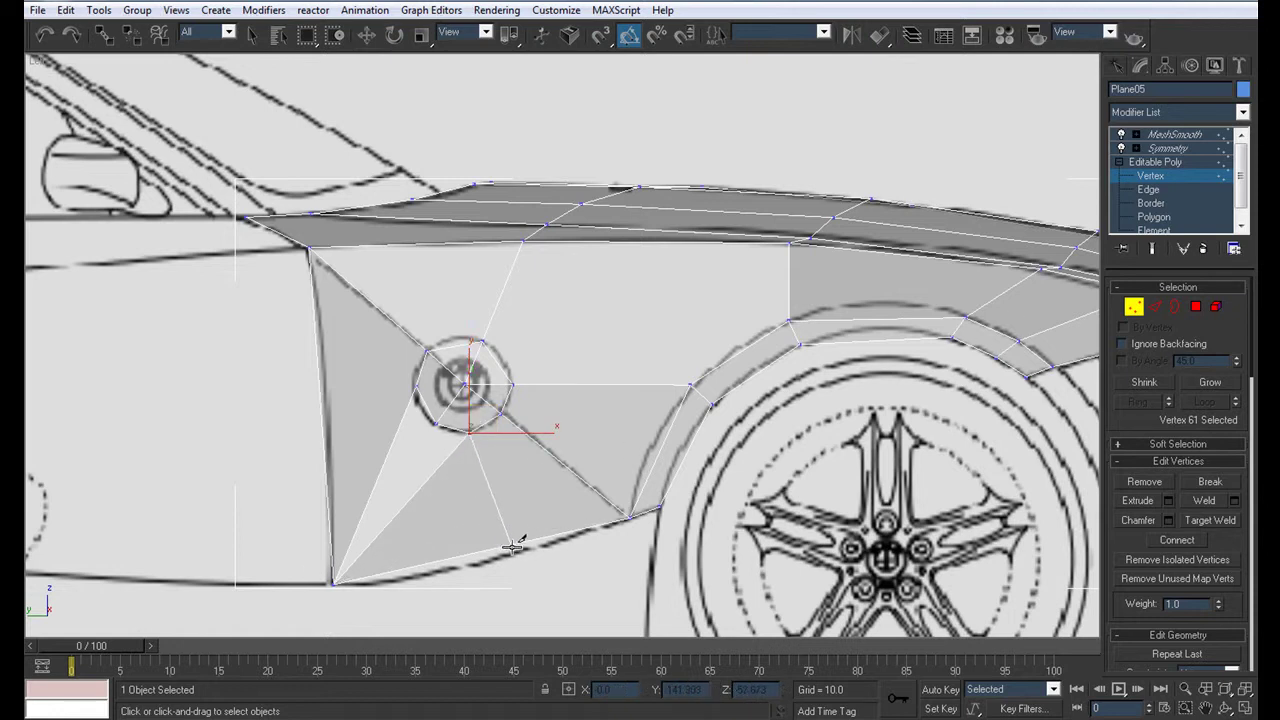
{"action": "left_click", "coordinate": [510, 545]}
{"action": "left_click", "coordinate": [1148, 189]}
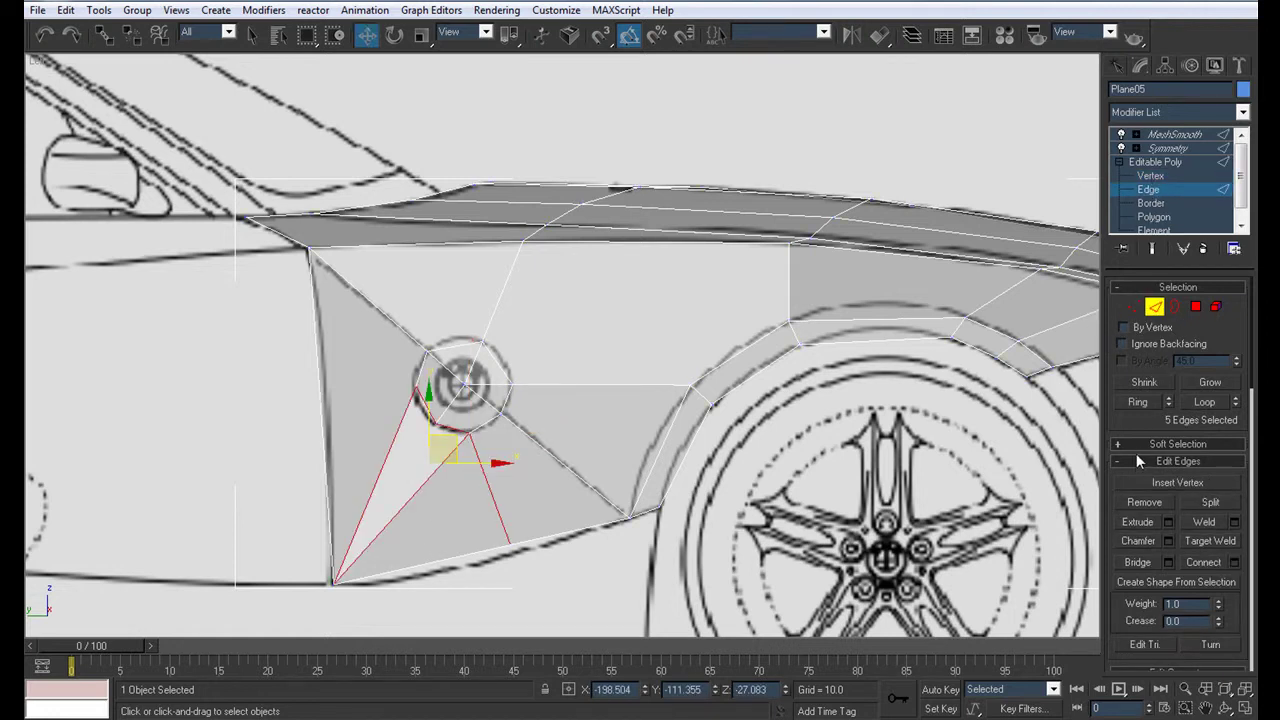
{"action": "left_click", "coordinate": [1151, 484]}
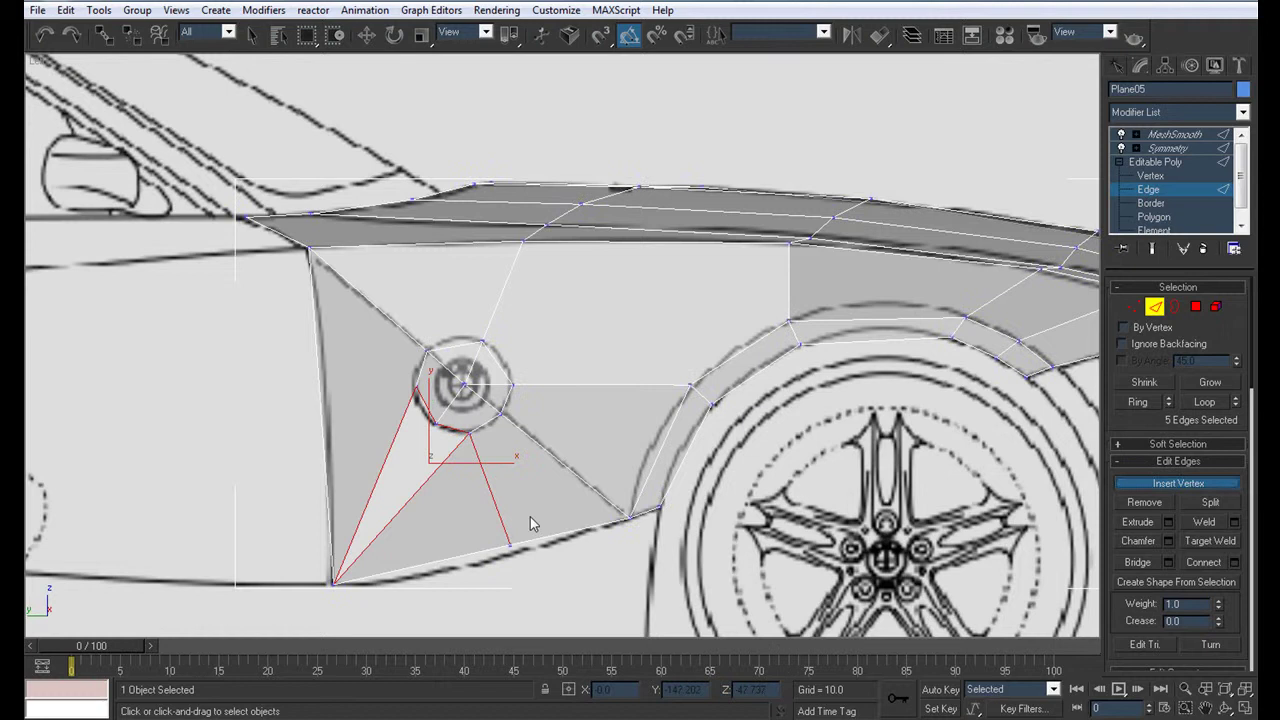
{"action": "left_click", "coordinate": [436, 470]}
{"action": "left_click", "coordinate": [1150, 176]}
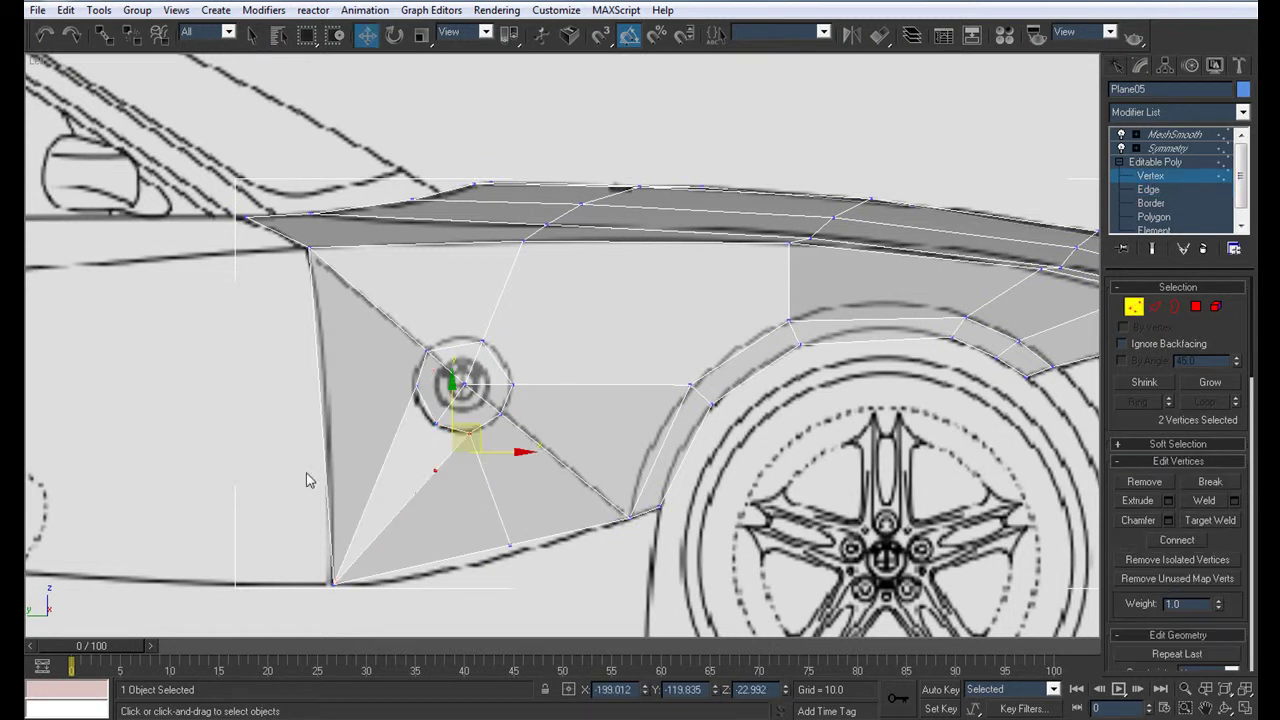
{"action": "key", "text": "ctrl+w"}
{"action": "left_click", "coordinate": [437, 471]}
{"action": "left_click", "coordinate": [435, 425]}
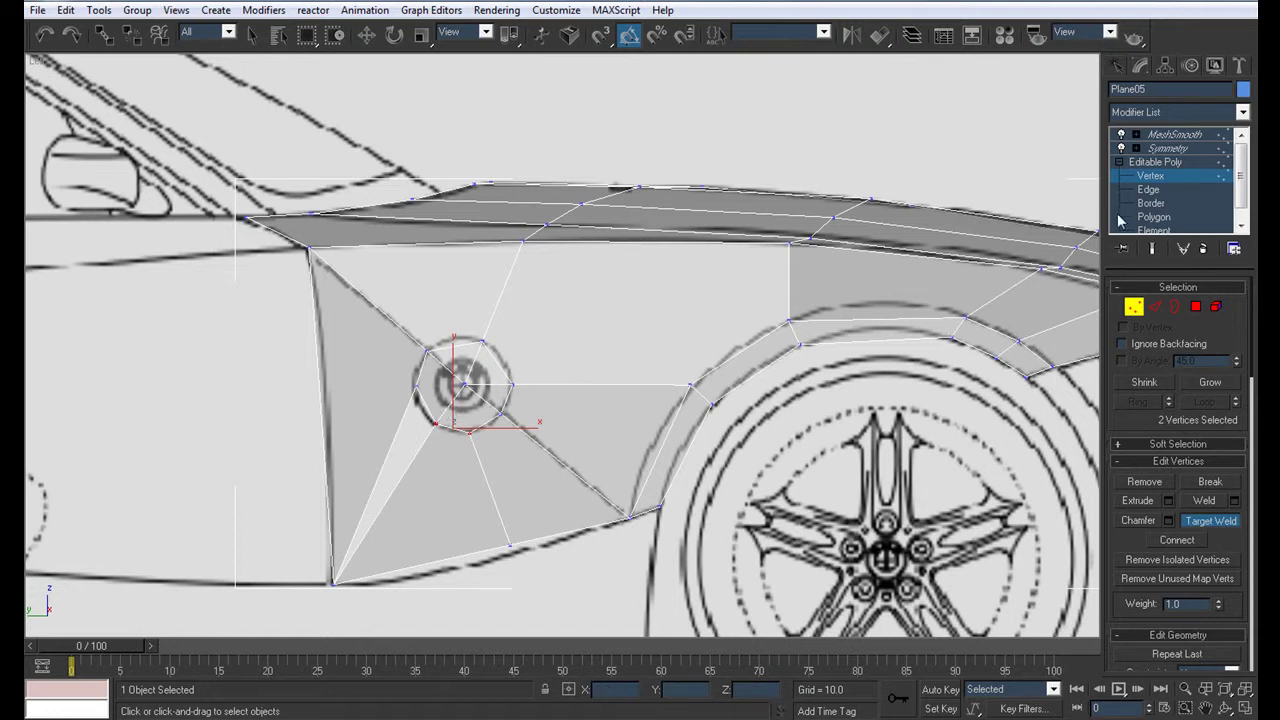
Insert a vertex on the diagonal edge below the badge and target-weld it onto the badge ring
{"action": "left_click", "coordinate": [1148, 189]}
{"action": "left_click", "coordinate": [418, 450]}
{"action": "key", "text": "w"}
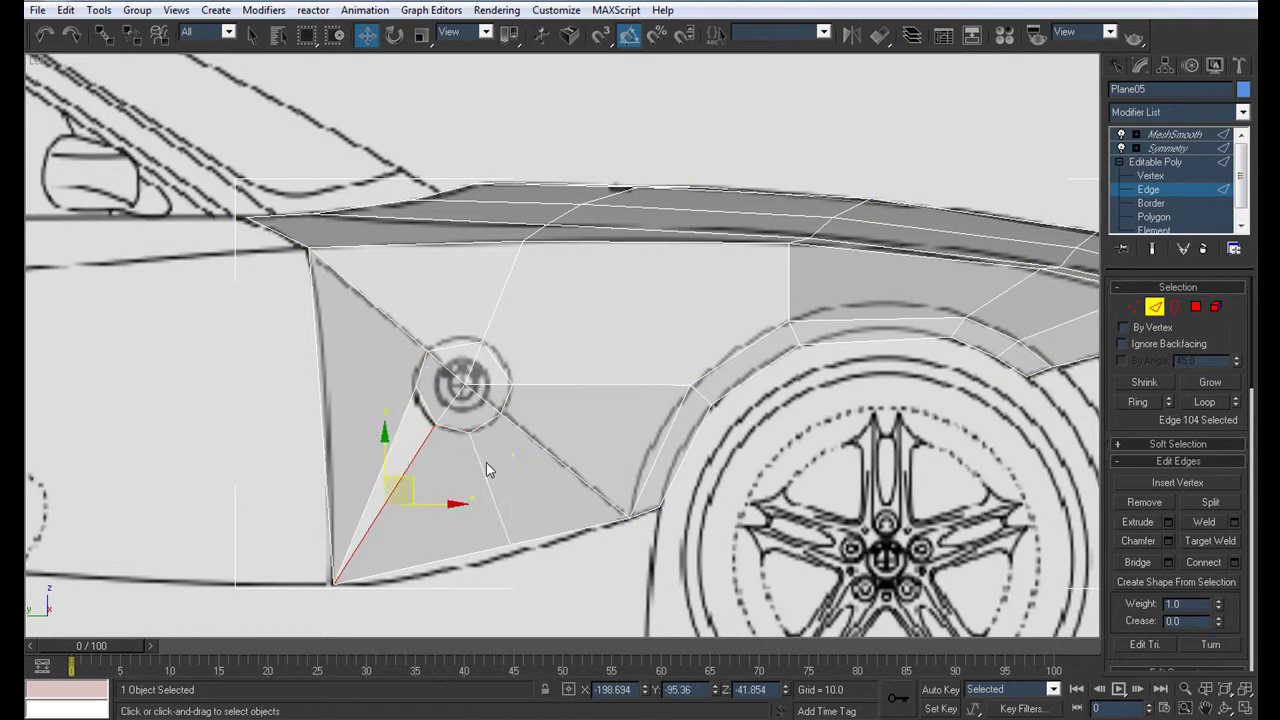
{"action": "left_click", "coordinate": [1177, 482]}
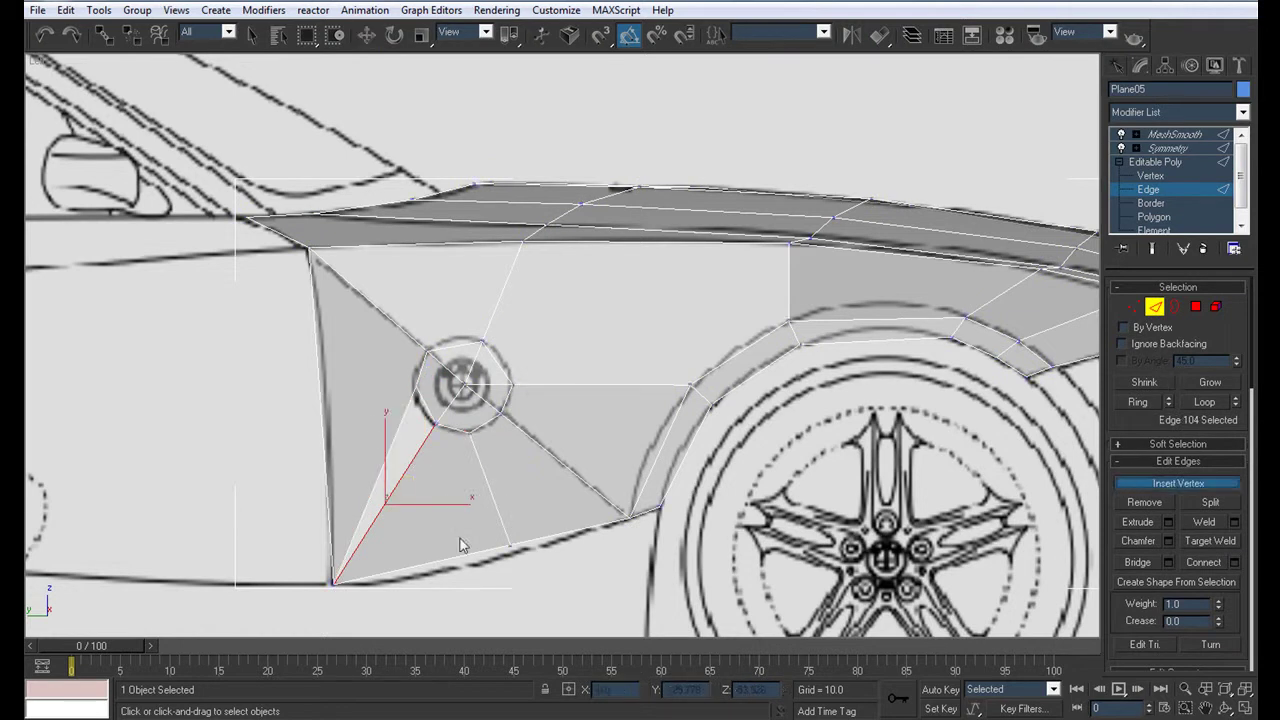
{"action": "left_click", "coordinate": [407, 470]}
{"action": "key", "text": "1"}
{"action": "key", "text": "ctrl+shift+w"}
{"action": "left_click_drag", "start_coordinate": [412, 462], "coordinate": [436, 423]}
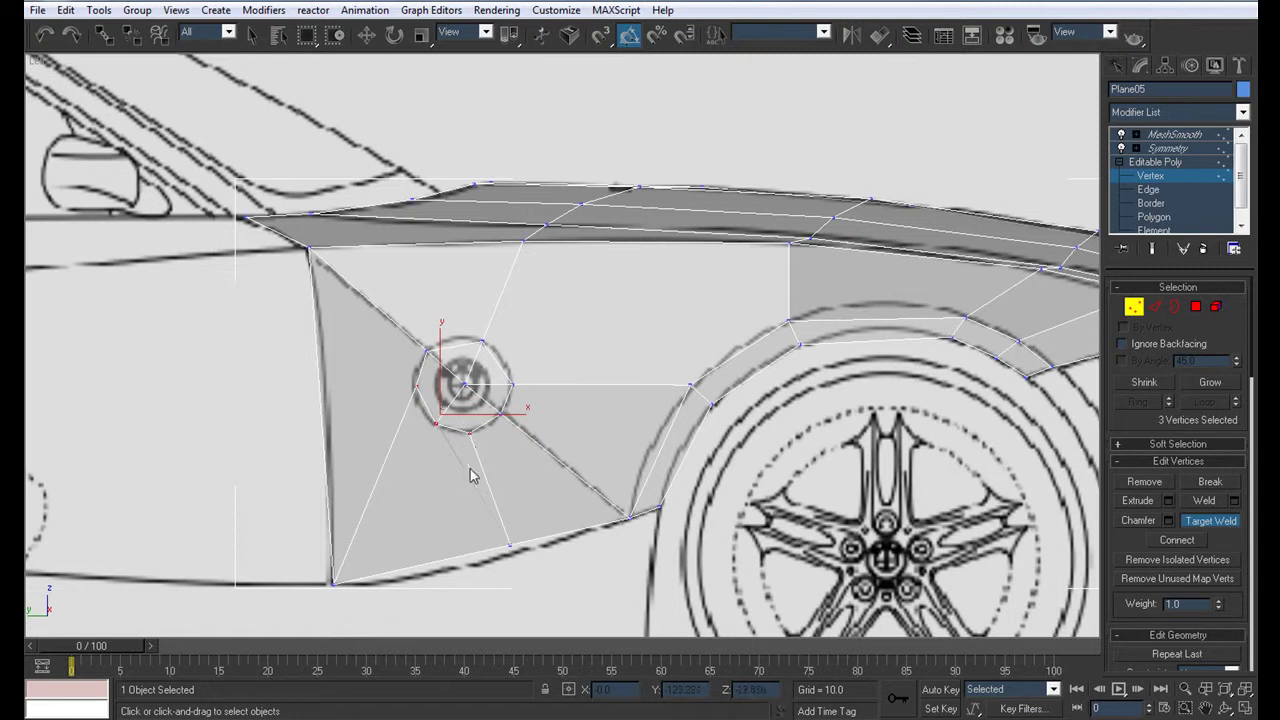
Cut a new edge from the badge ring out to the panel's left border
{"action": "key", "text": "2"}
{"action": "left_click", "coordinate": [465, 470]}
{"action": "left_click", "coordinate": [427, 480]}
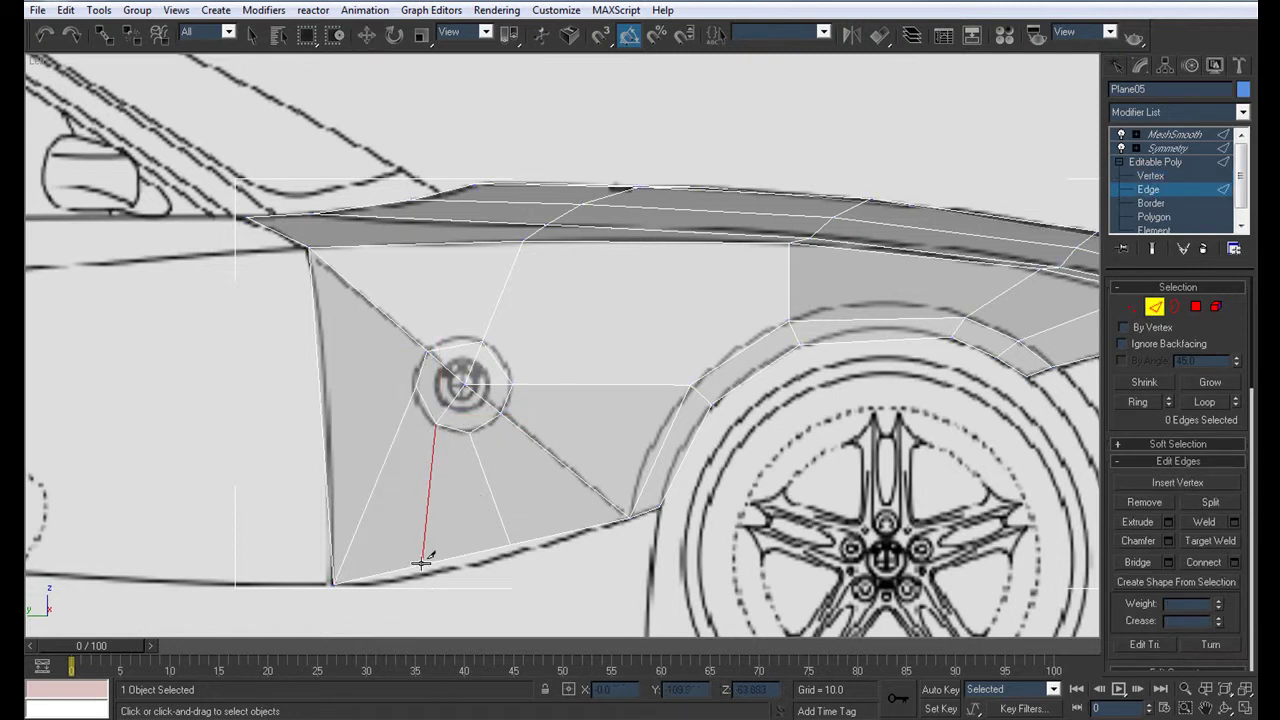
{"action": "key", "text": "1"}
{"action": "key", "text": "w"}
{"action": "left_click", "coordinate": [498, 567]}
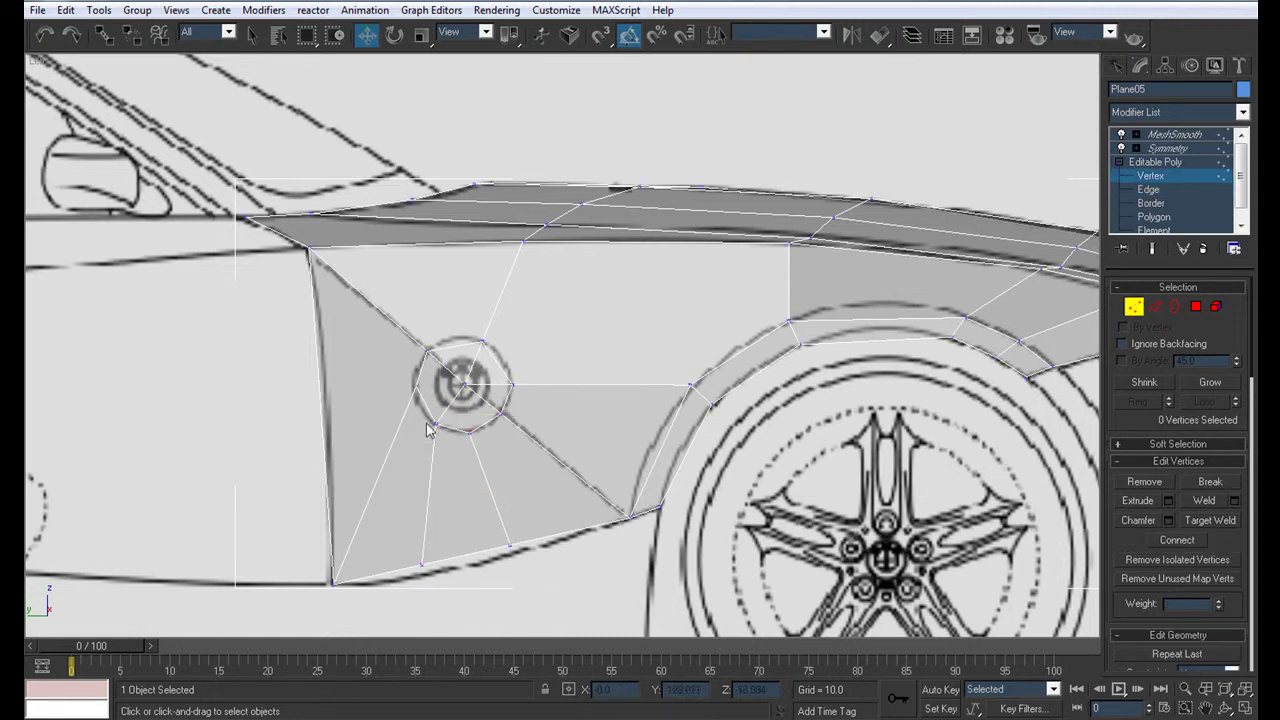
{"action": "key", "text": "q"}
{"action": "left_click", "coordinate": [416, 385]}
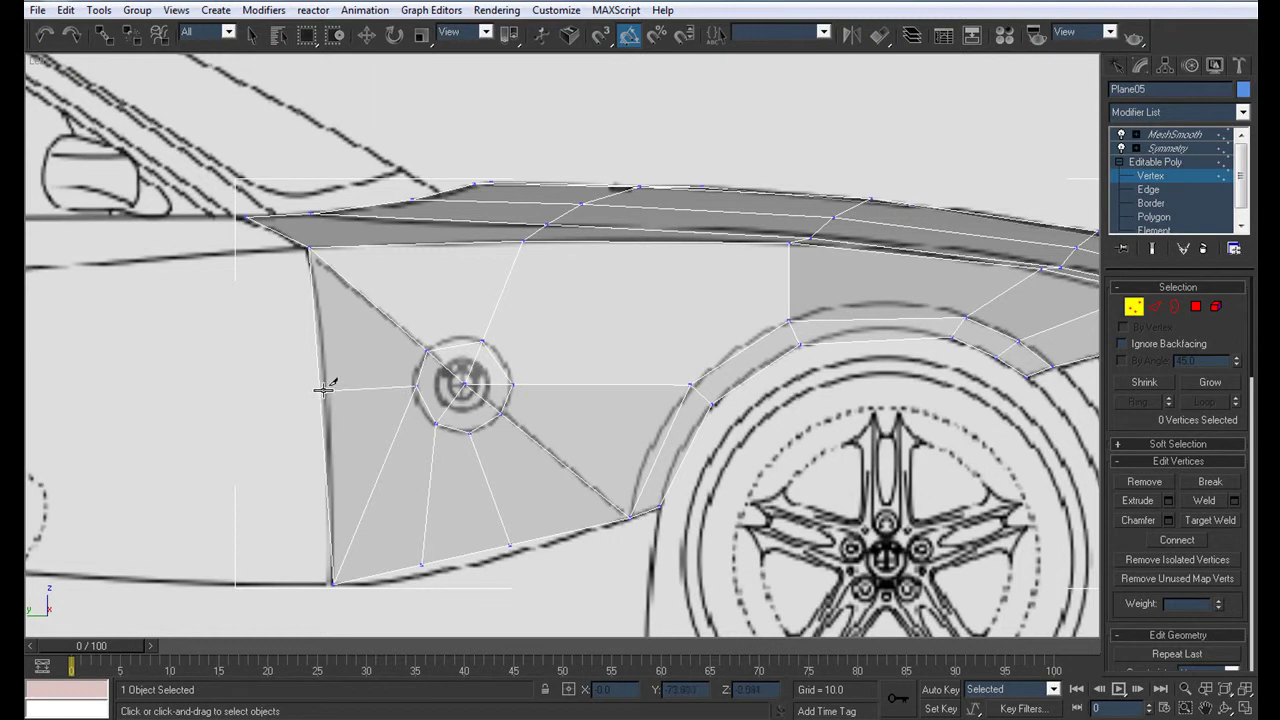
{"action": "left_click", "coordinate": [320, 390]}
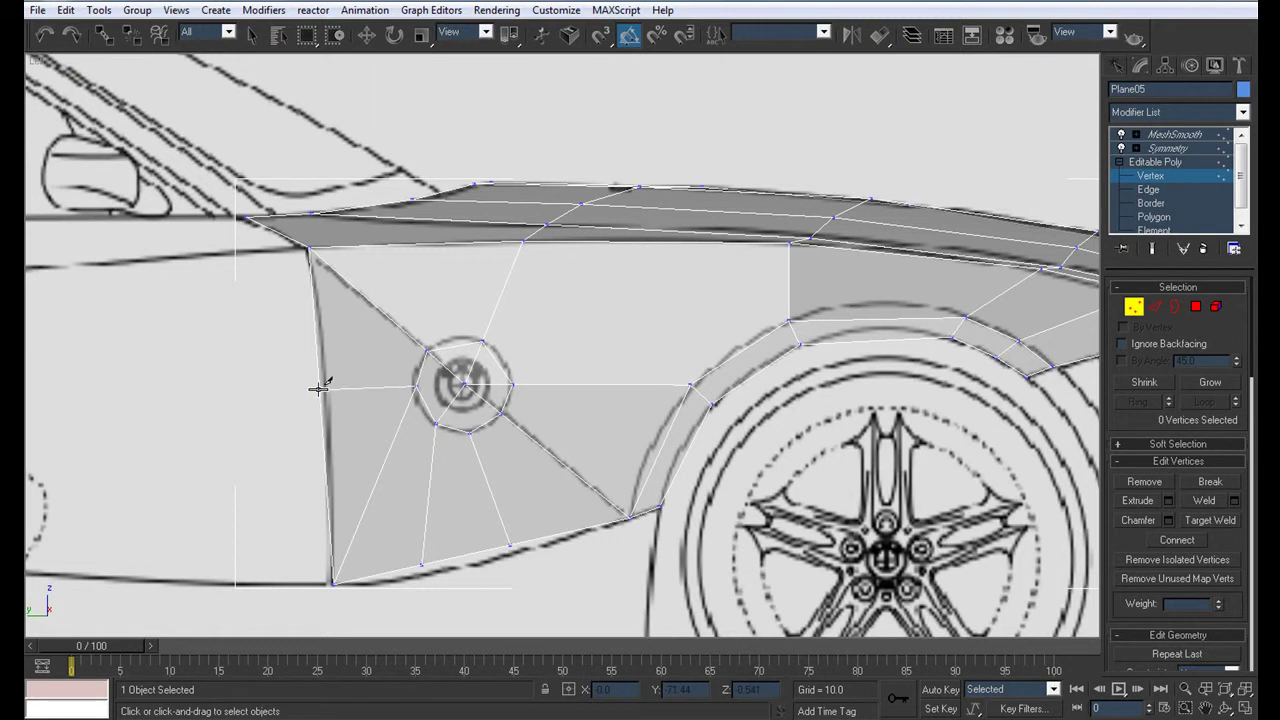
Remove the leftover diagonal edge and weld the lower-edge vertex onto the bottom corner
{"action": "key", "text": "2"}
{"action": "key", "text": "w"}
{"action": "left_click", "coordinate": [395, 436]}
{"action": "key", "text": "BackSpace"}
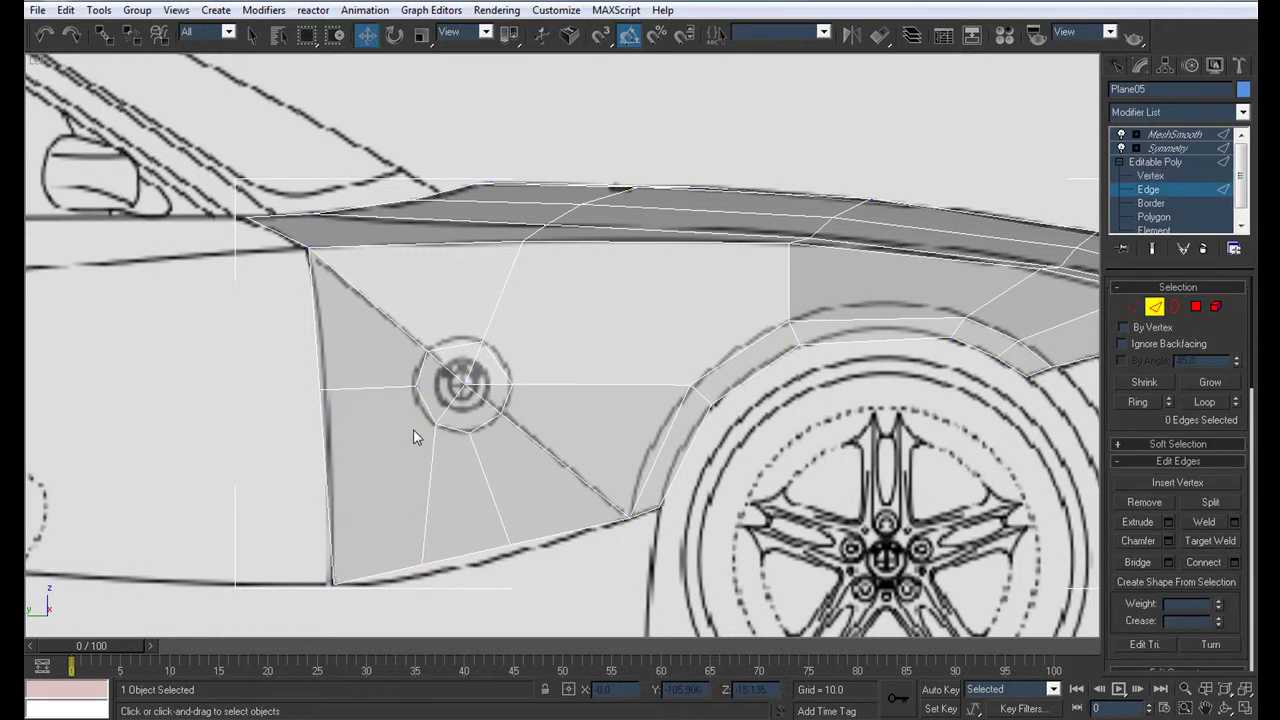
{"action": "key", "text": "1"}
{"action": "key", "text": "ctrl+shift+w"}
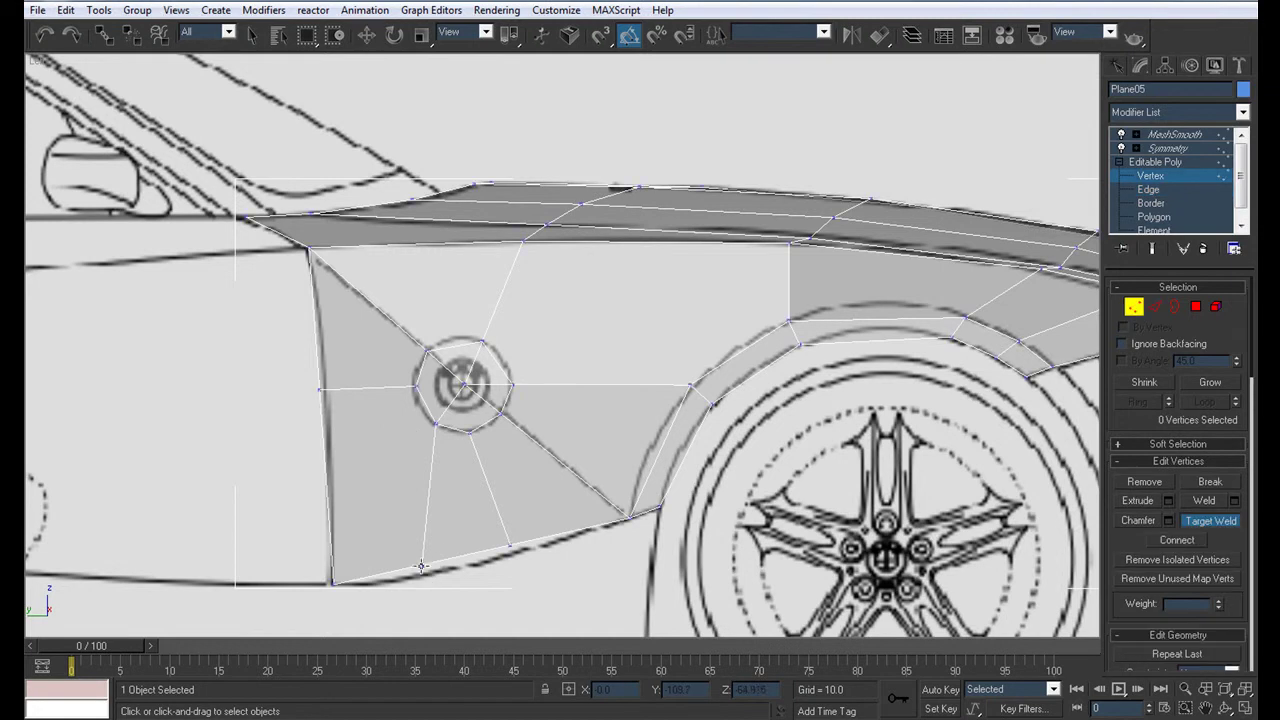
{"action": "left_click", "coordinate": [333, 582]}
Nudge a badge ring vertex, a lower-edge vertex and the ring's lower-left vertex into place
{"action": "scroll", "coordinate": [448, 398], "scroll_direction": "down", "scroll_amount": 2}
{"action": "right_click", "coordinate": [422, 388]}
{"action": "left_click", "coordinate": [410, 385]}
{"action": "key", "text": "w"}
{"action": "left_click_drag", "start_coordinate": [455, 389], "coordinate": [462, 389]}
{"action": "scroll", "coordinate": [466, 409], "scroll_direction": "down", "scroll_amount": 2}
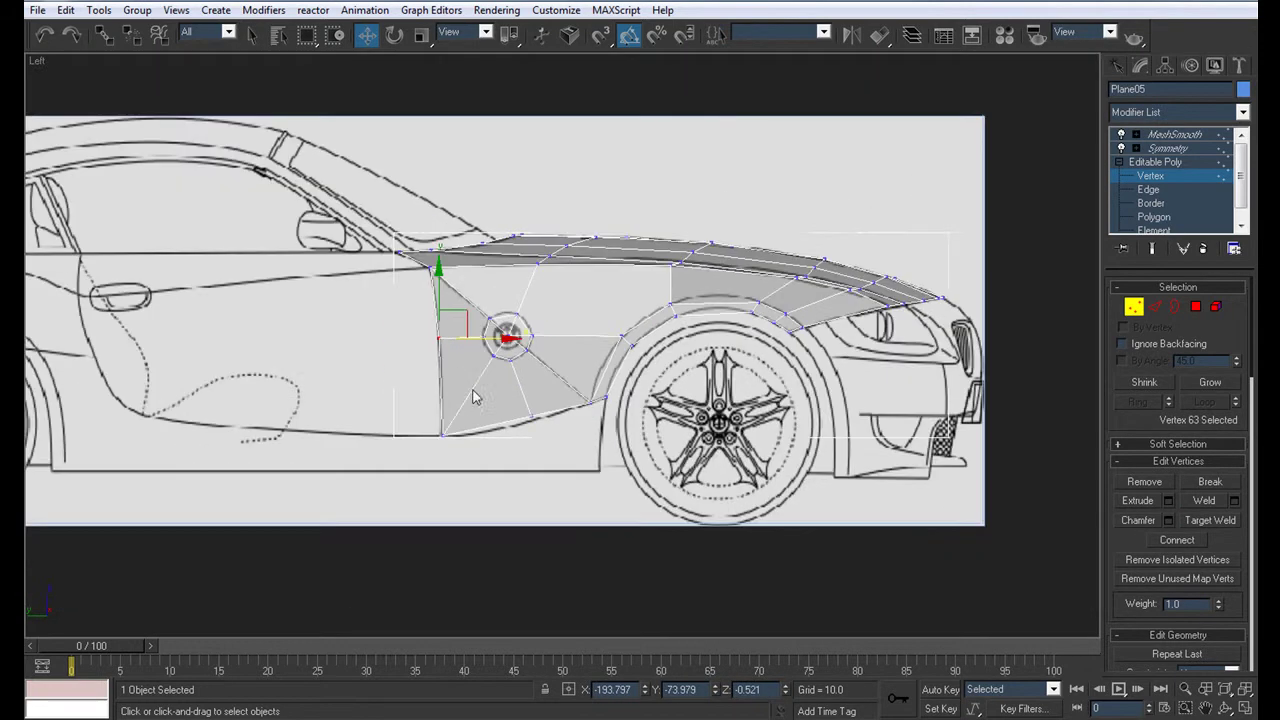
{"action": "middle_click_drag", "start_coordinate": [577, 449], "coordinate": [545, 437]}
{"action": "scroll", "coordinate": [545, 437], "scroll_direction": "up", "scroll_amount": 3}
{"action": "left_click", "coordinate": [502, 452]}
{"action": "left_click_drag", "start_coordinate": [514, 445], "coordinate": [511, 447]}
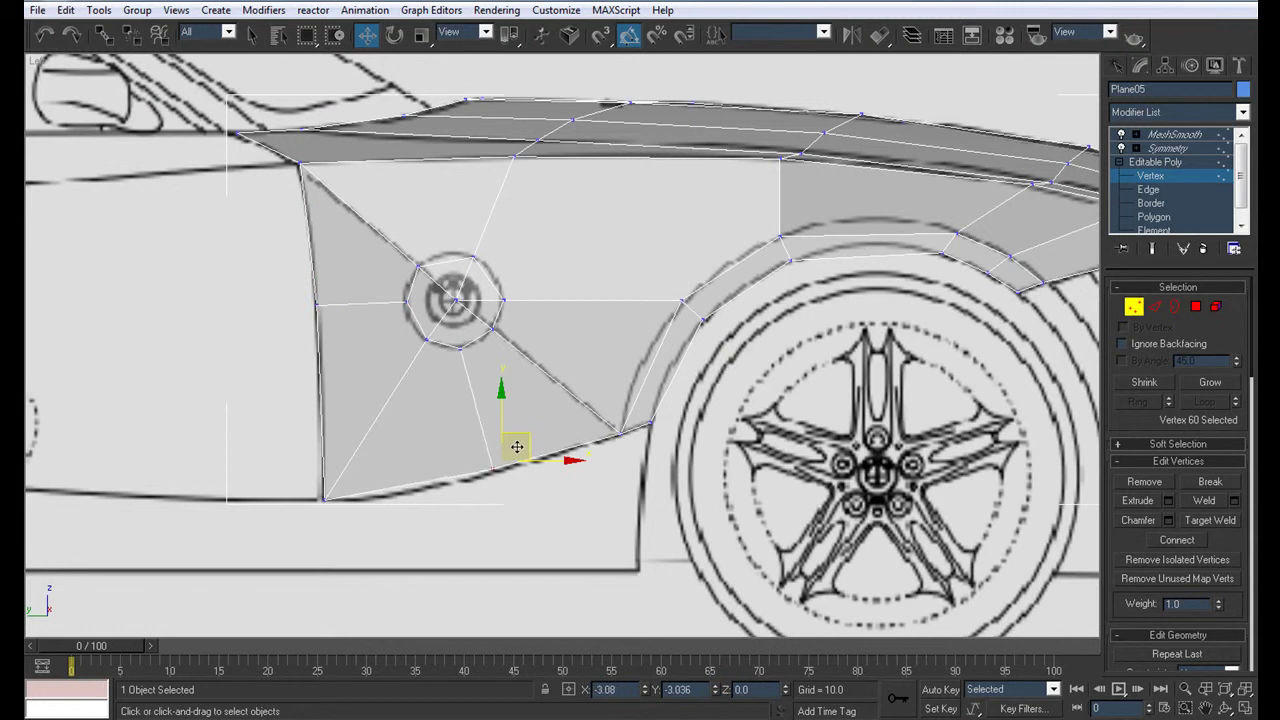
{"action": "left_click", "coordinate": [426, 340]}
{"action": "left_click_drag", "start_coordinate": [451, 317], "coordinate": [455, 320]}
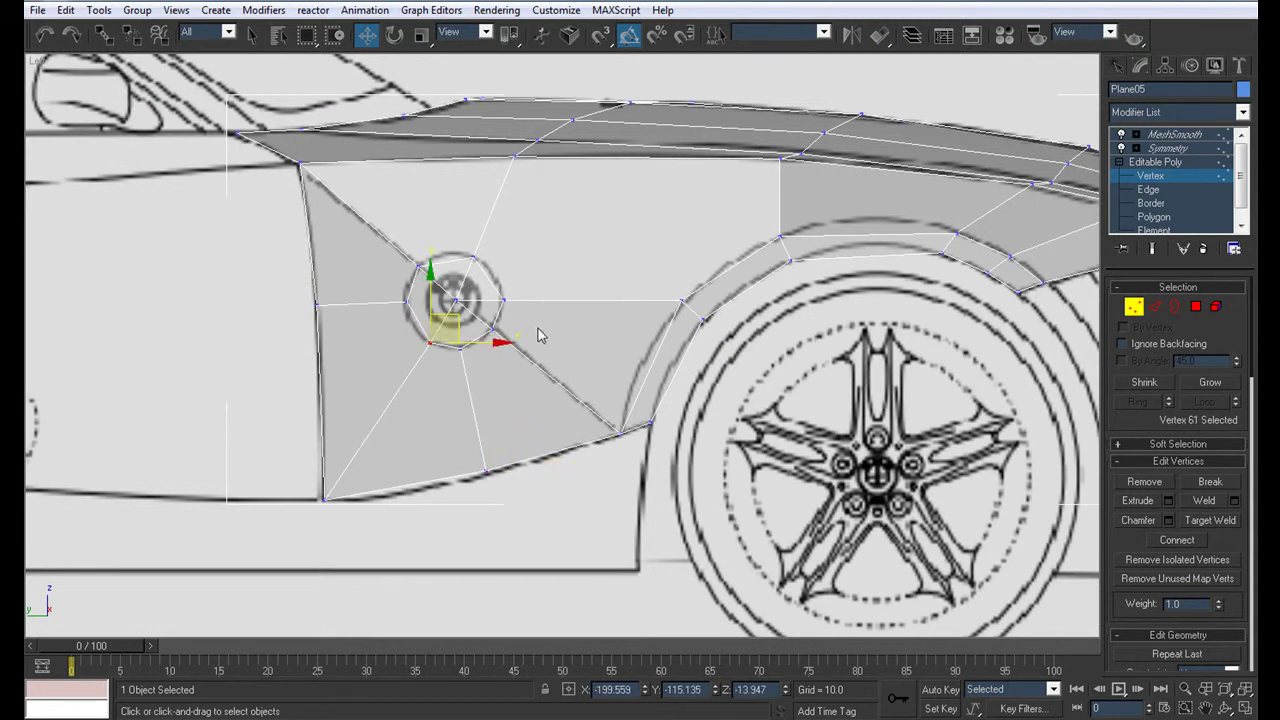
Reselect the badge-centre and lower-left ring vertices and recentre the view on the badge
{"action": "left_click", "coordinate": [458, 300]}
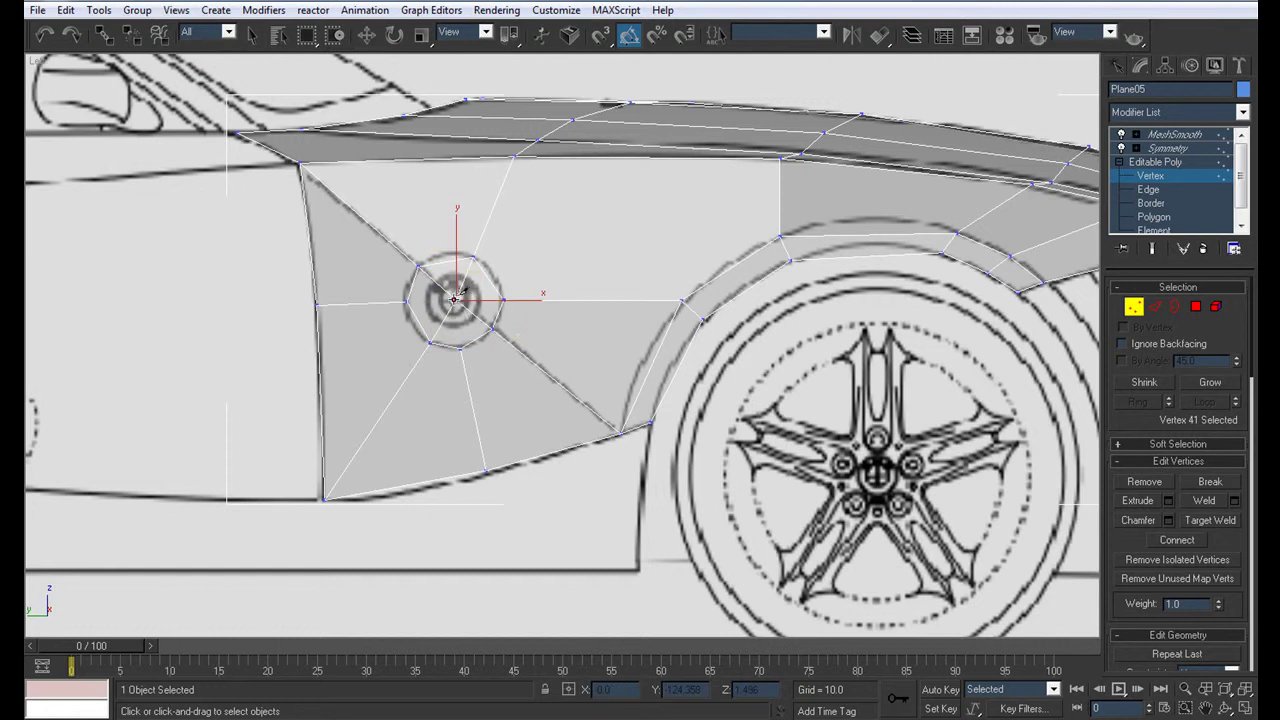
{"action": "key", "text": "q"}
{"action": "scroll", "coordinate": [455, 326], "scroll_direction": "up", "scroll_amount": 2}
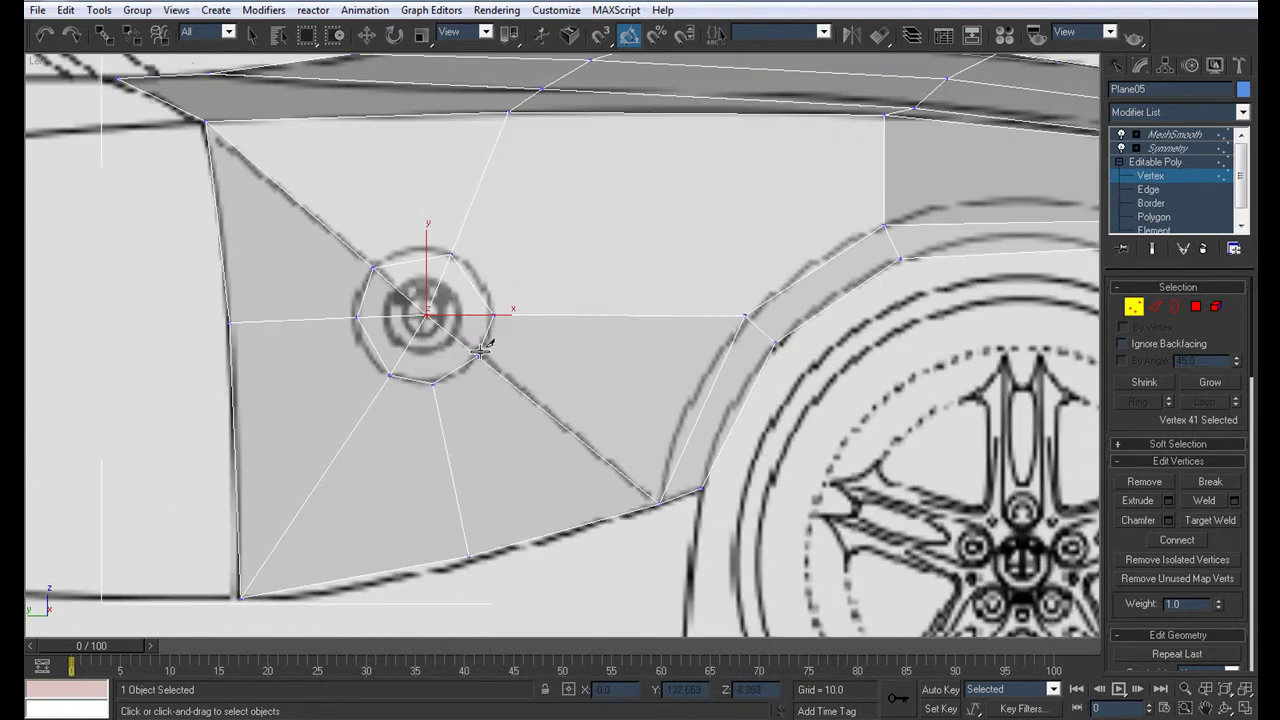
{"action": "key", "text": "w"}
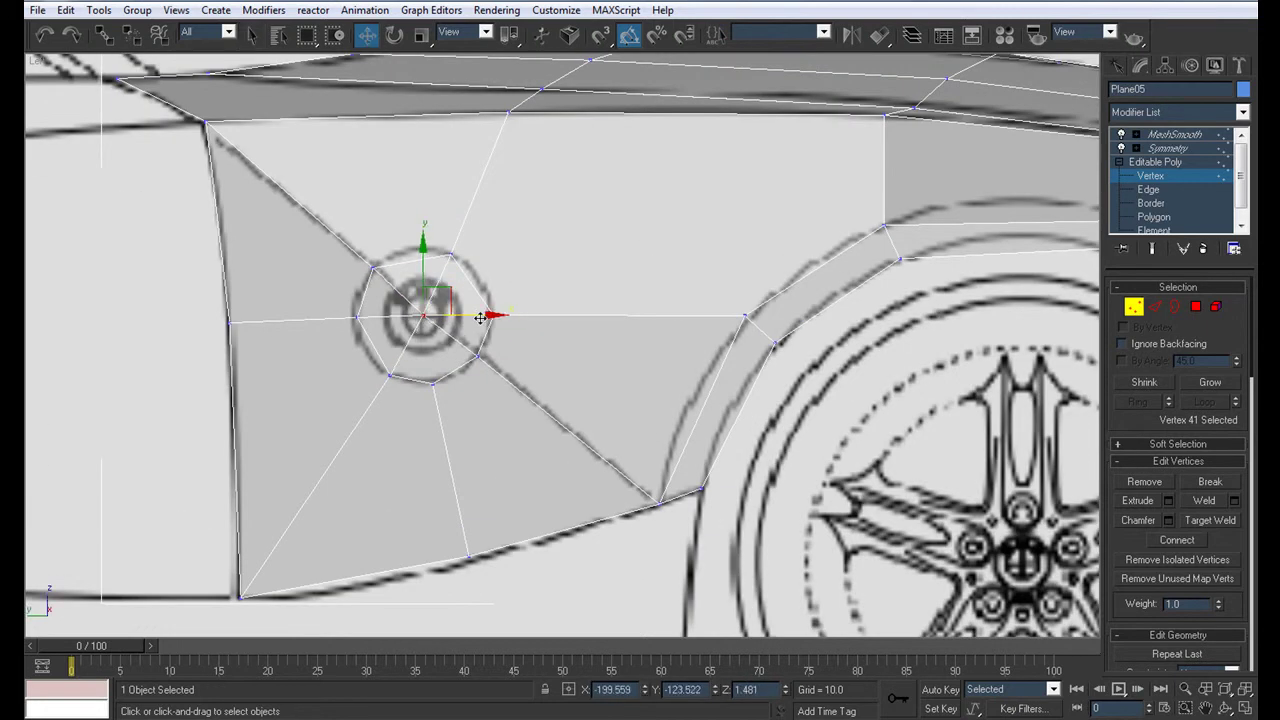
{"action": "middle_click_drag", "start_coordinate": [508, 340], "coordinate": [510, 330]}
{"action": "left_click", "coordinate": [520, 335]}
{"action": "scroll", "coordinate": [540, 318], "scroll_direction": "down", "scroll_amount": 2}
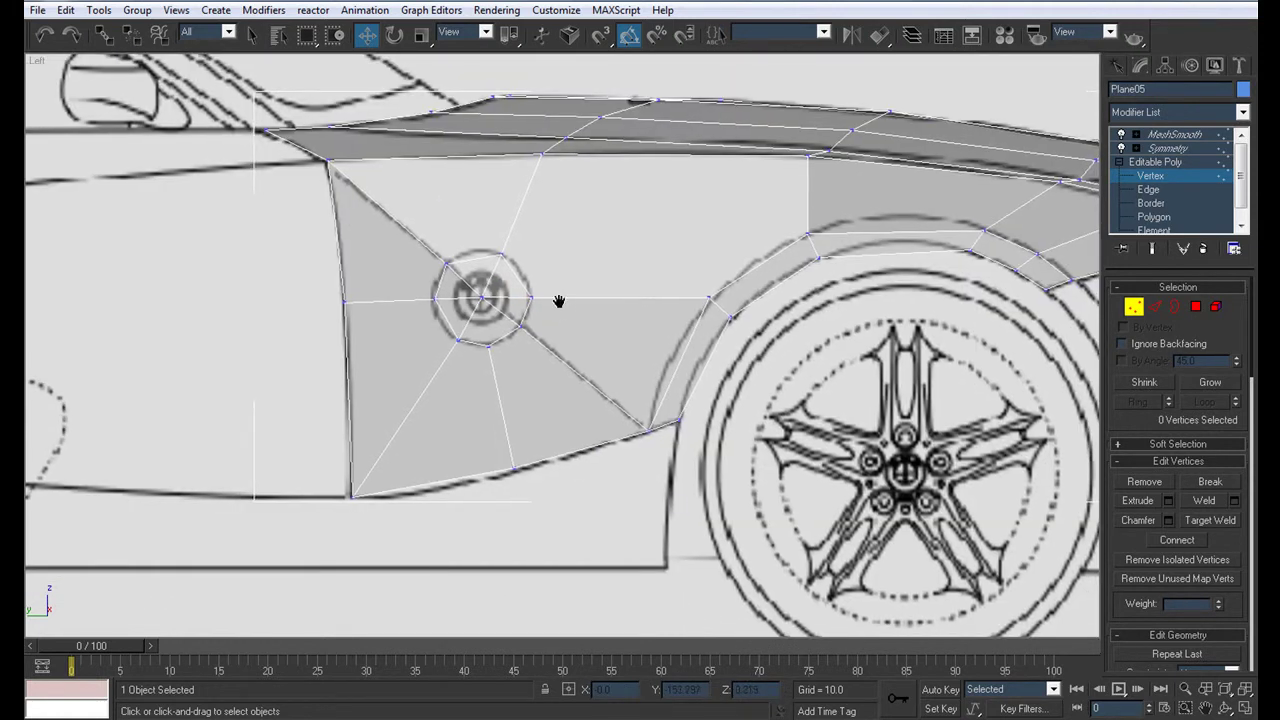
{"action": "left_click", "coordinate": [458, 341]}
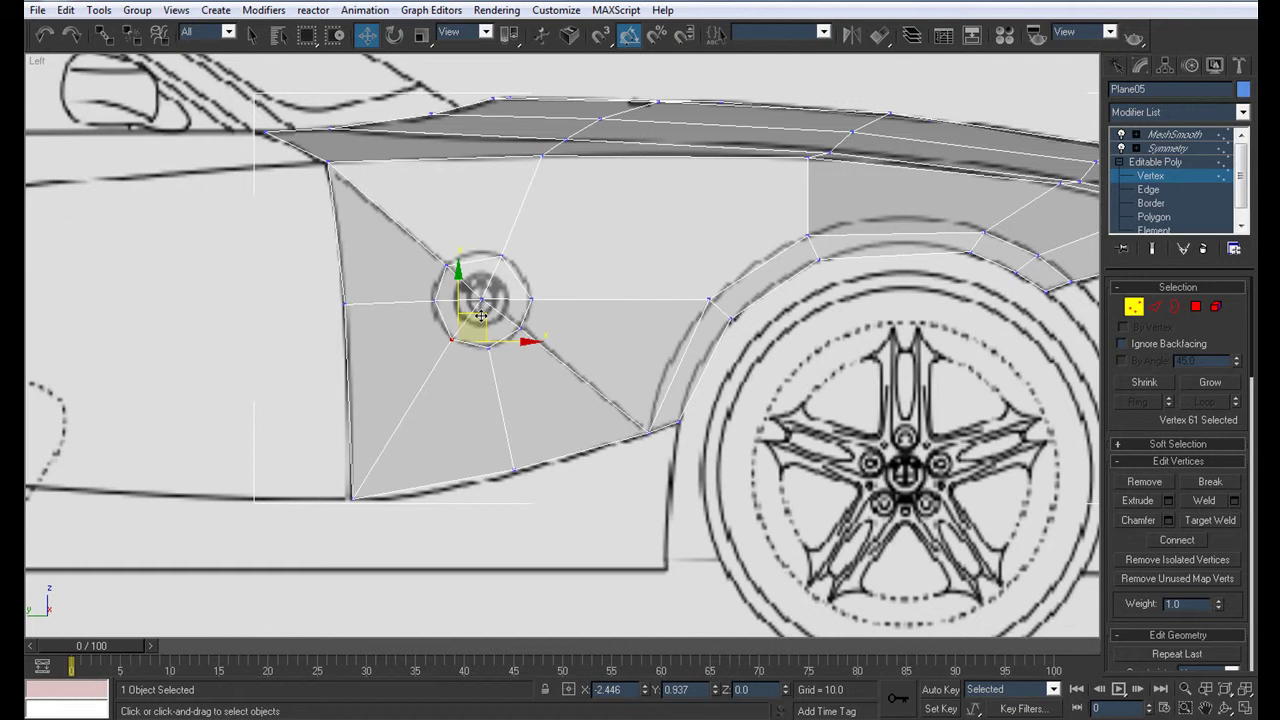
{"action": "scroll", "coordinate": [526, 348], "scroll_direction": "down", "scroll_amount": 2}
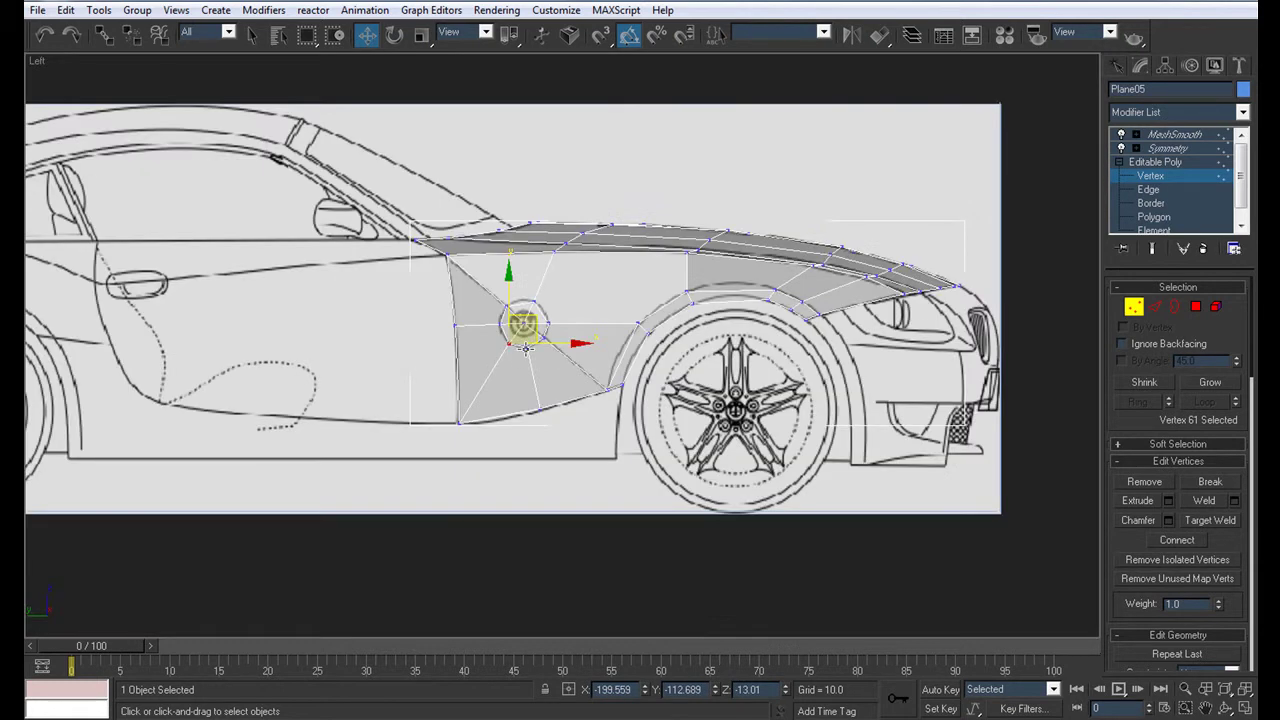
{"action": "scroll", "coordinate": [530, 340], "scroll_direction": "up", "scroll_amount": 2}
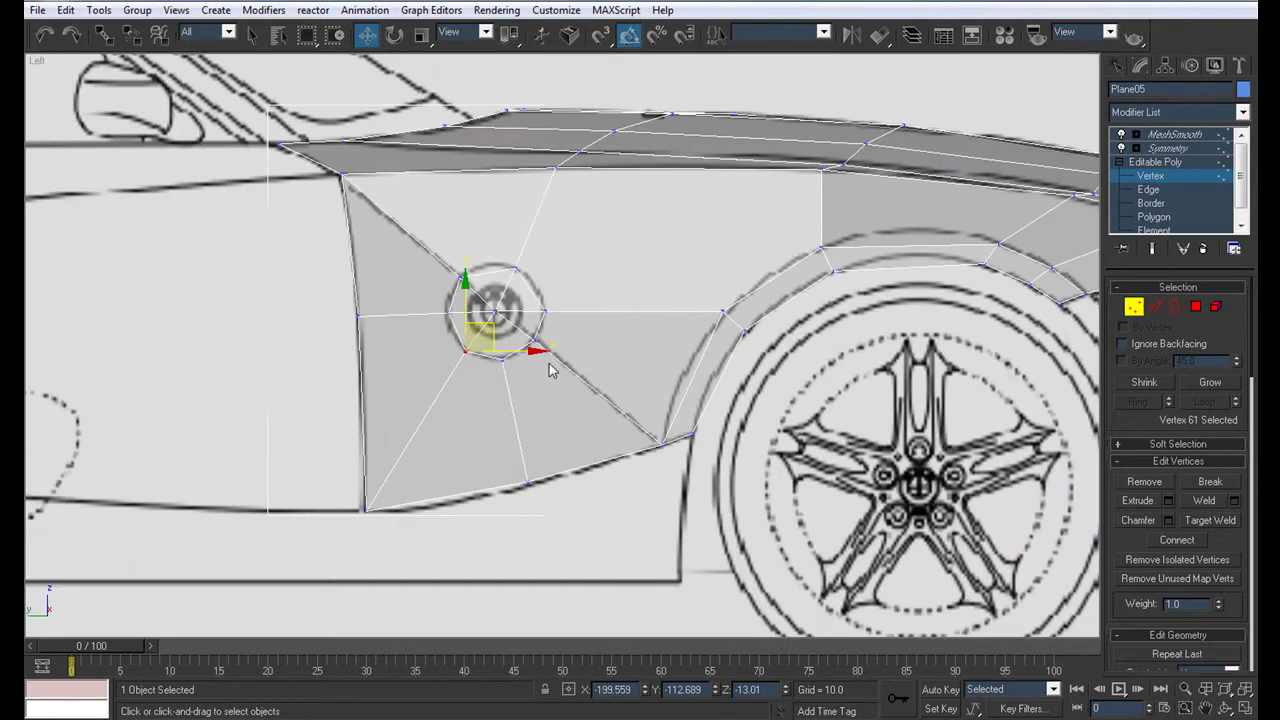
{"action": "middle_click_drag", "start_coordinate": [547, 365], "coordinate": [587, 432]}
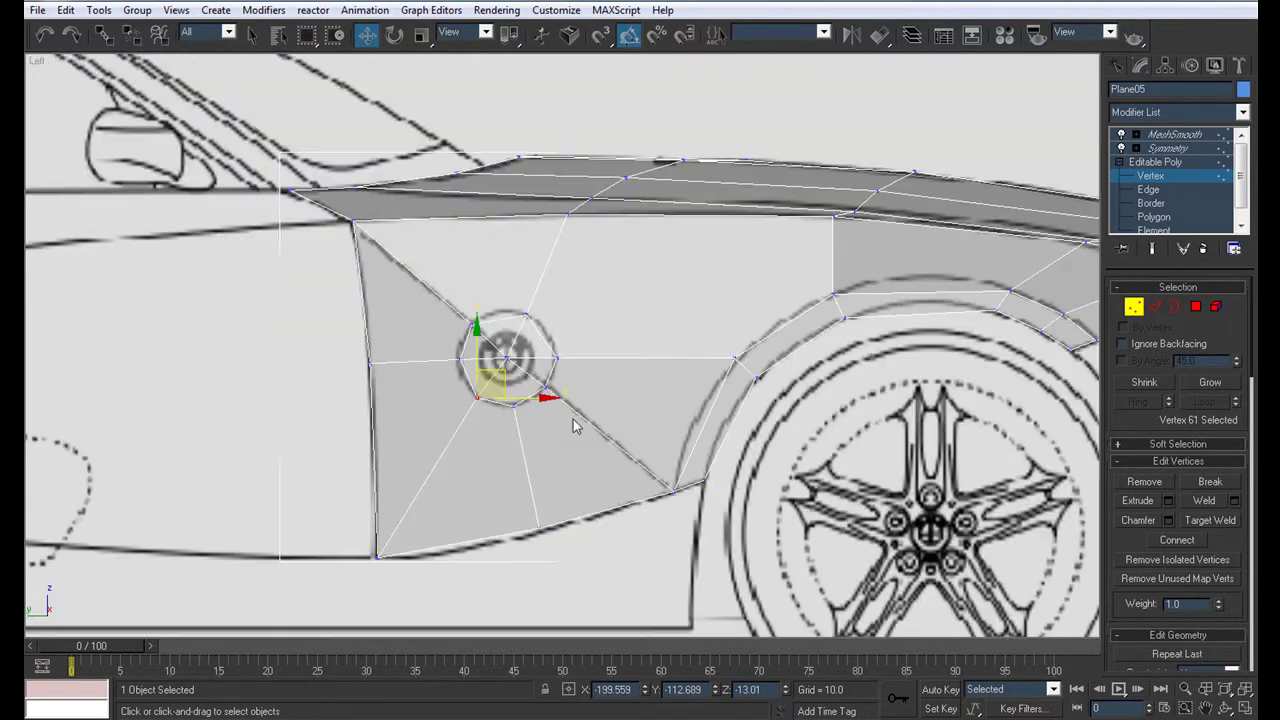